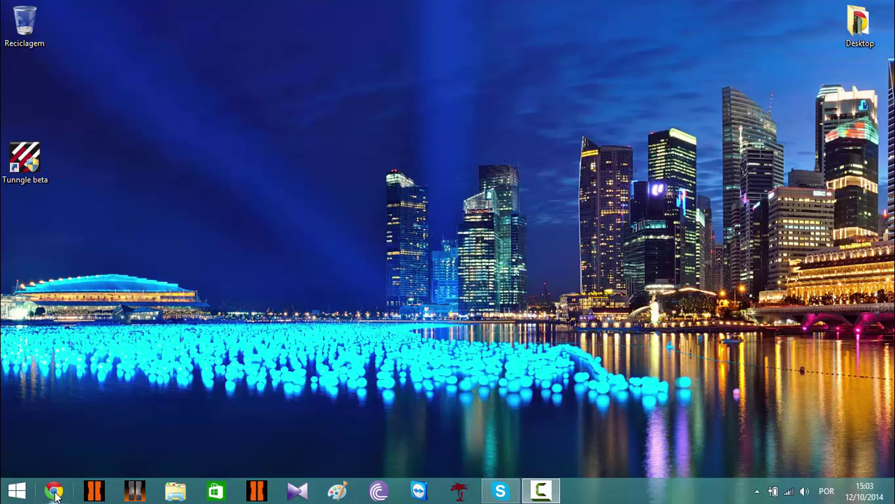
# Create a desktop folder named Left 4 Dead 2 and place it near the Tunngle beta shortcut.
pyautogui.rightClick(226, 269)
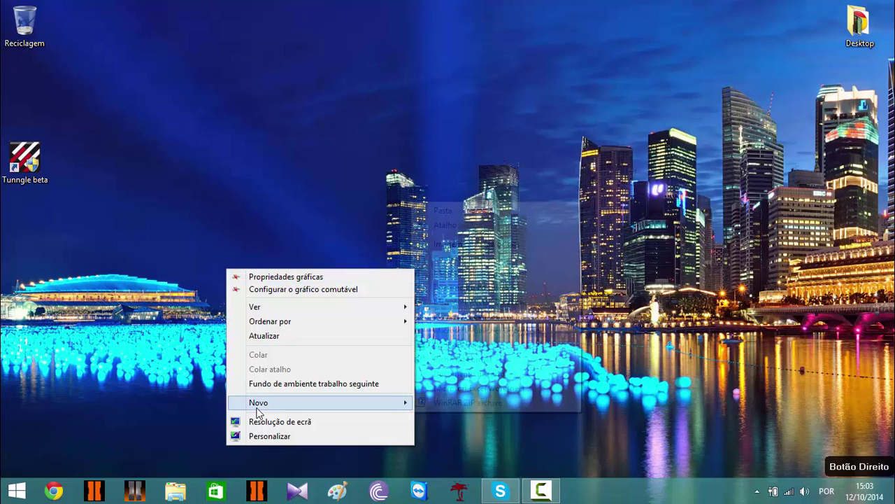
pyautogui.moveTo(256, 405)
pyautogui.click(448, 211)
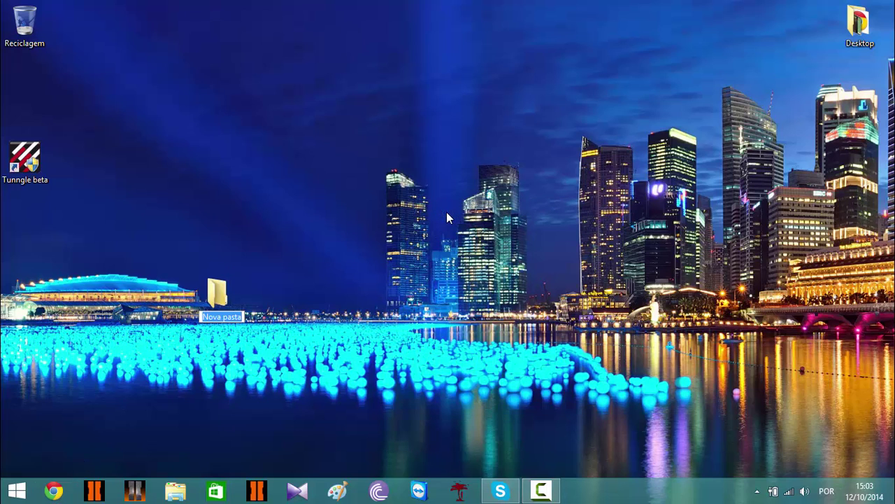
pyautogui.write('4eft')
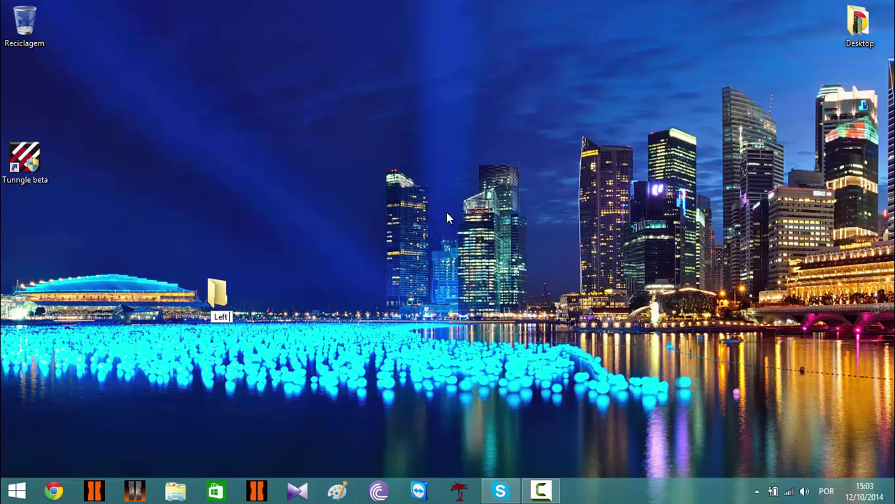
pyautogui.write(' 4 Dead 2')
pyautogui.press('Return')
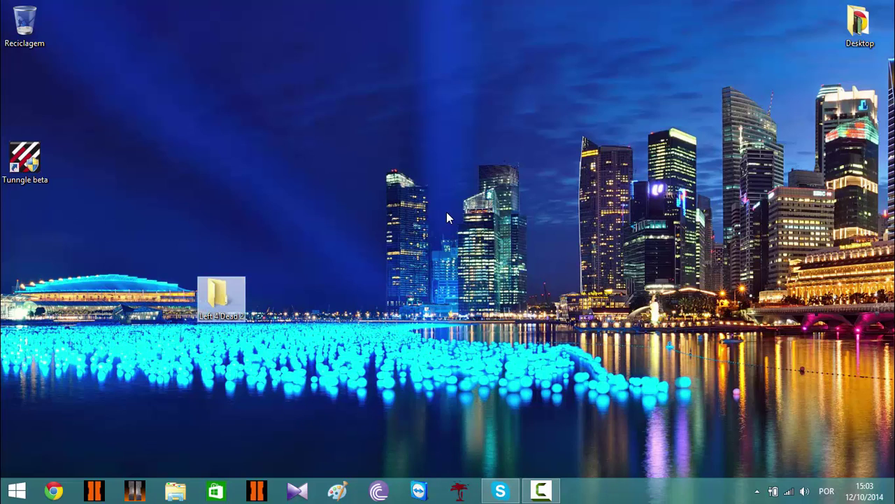
pyautogui.moveTo(232, 296); pyautogui.dragTo(134, 162)
# Switch to Chrome, search Google for thepiratebay and open the thepiratebay.se site from the results.
pyautogui.click(53, 491)
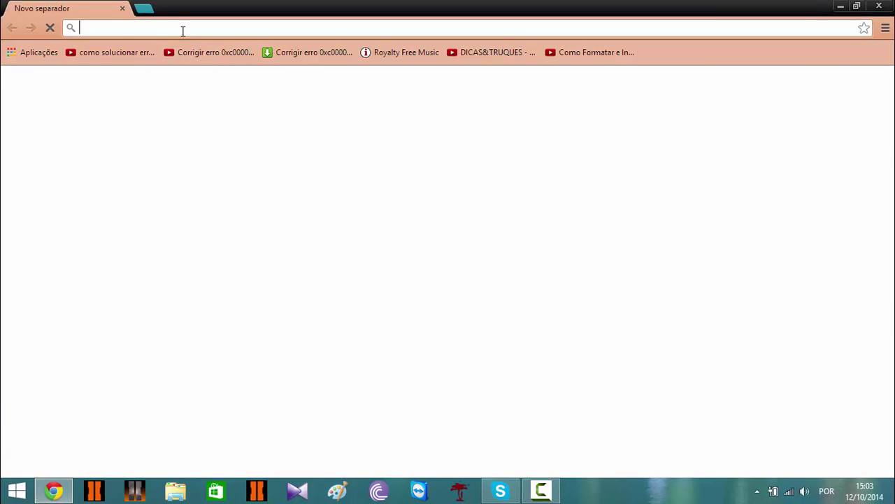
pyautogui.write('g')
pyautogui.press('Return')
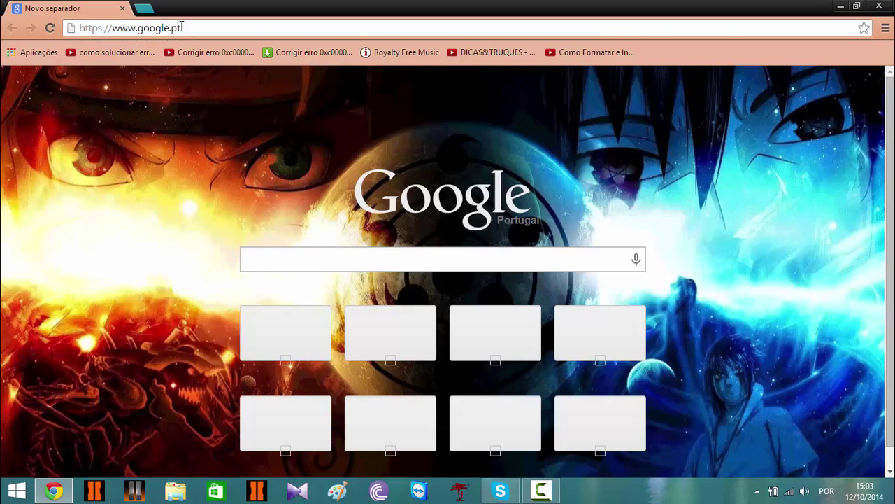
pyautogui.write('t')
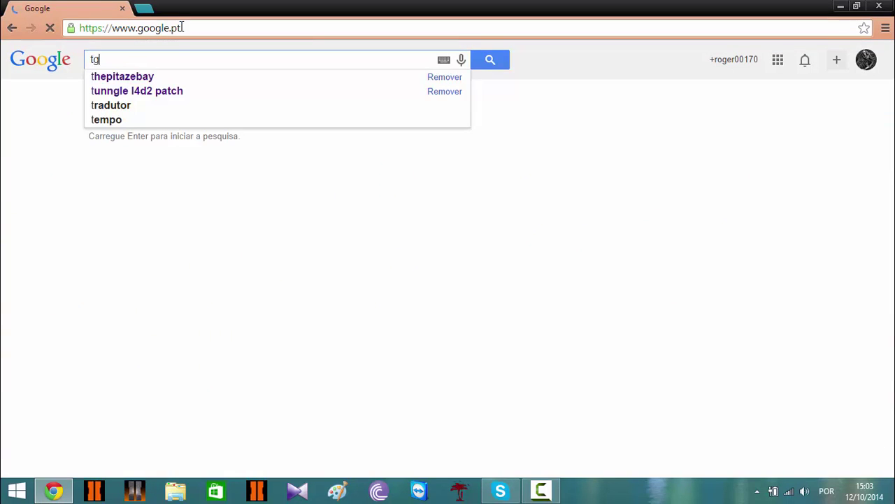
pyautogui.write('hepira')
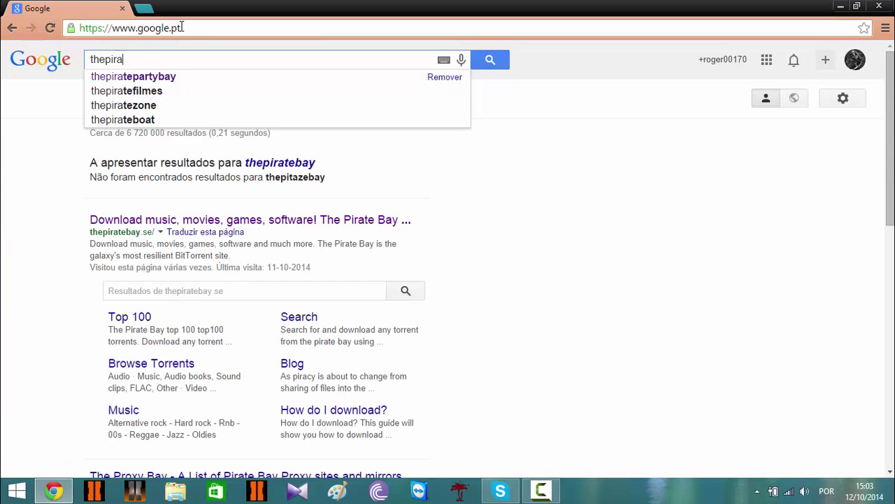
pyautogui.write('tebay')
pyautogui.press('Return')
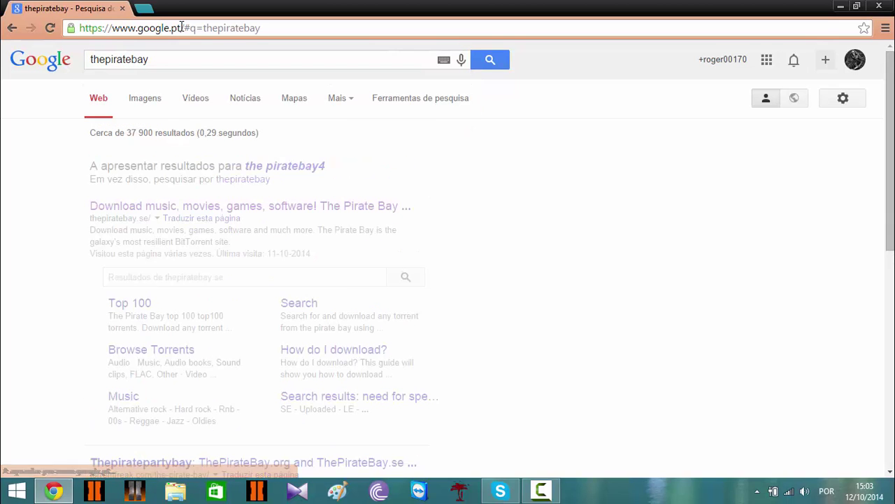
pyautogui.click(158, 160)
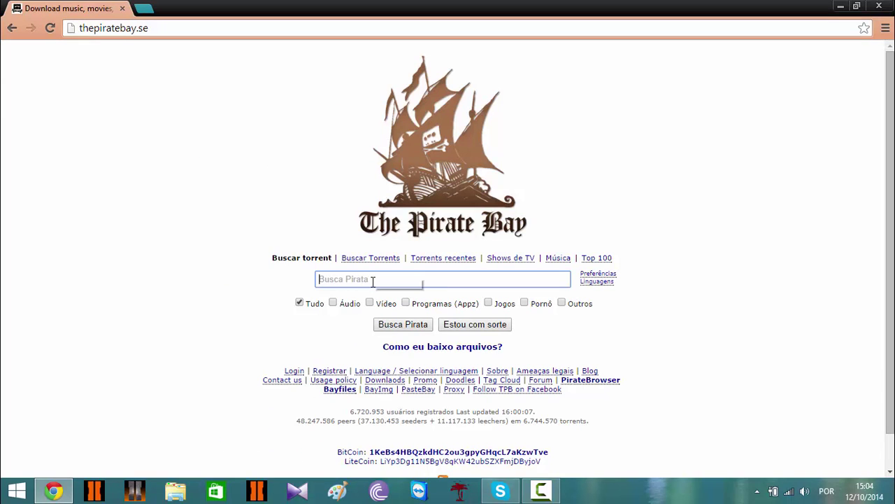
# Search the torrent site for Left 4 Dead 2 and sort the results by seeders (SE).
pyautogui.write('L')
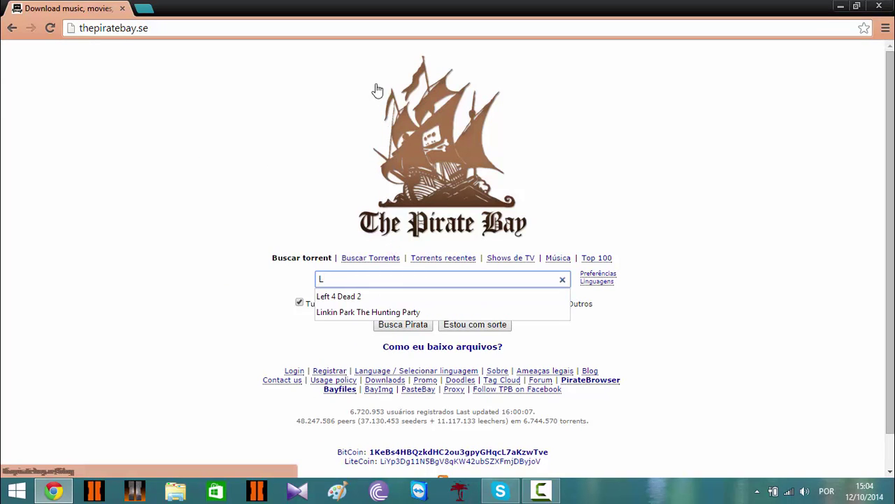
pyautogui.write('eft 4 Dead 2')
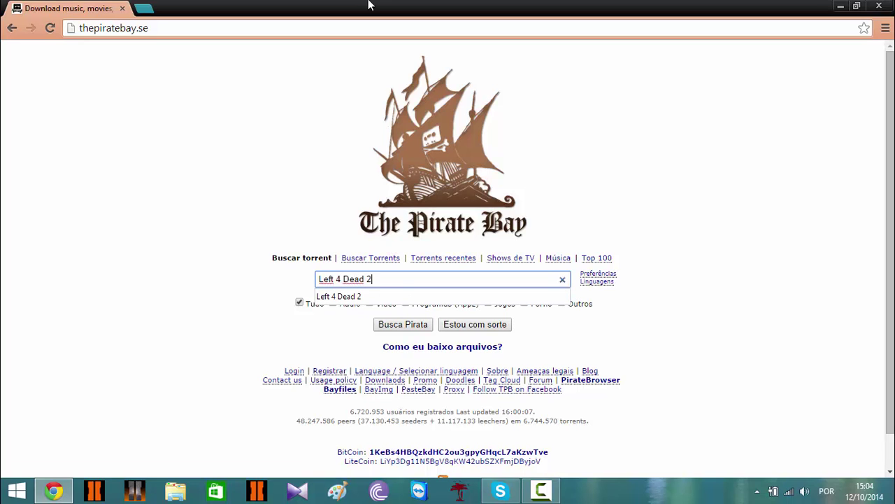
pyautogui.press('Return')
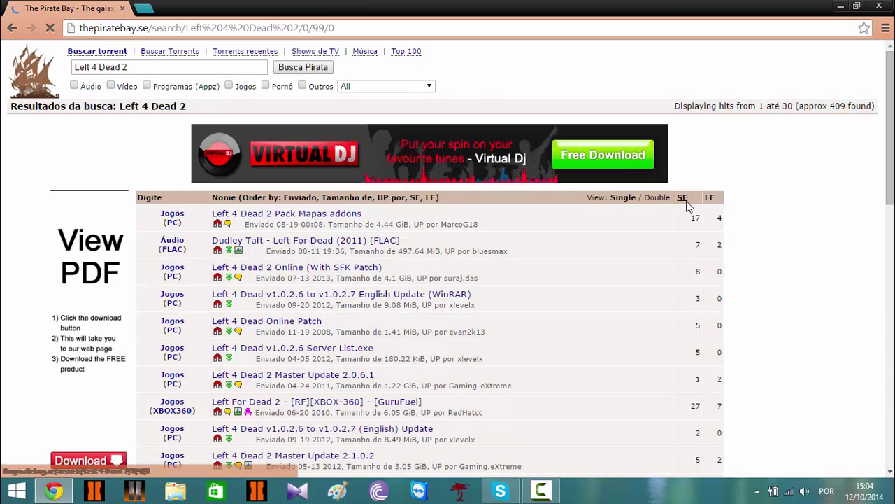
pyautogui.click(682, 198)
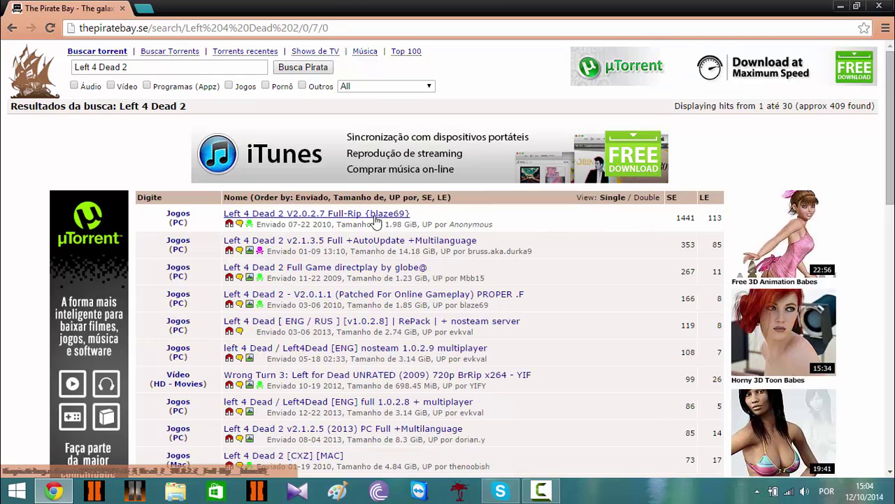
# Open the Left 4 Dead 2 V2.0.2.7 Full-Rip torrent page and launch its magnet link in BitTorrent, declining the page translation.
pyautogui.click(336, 218)
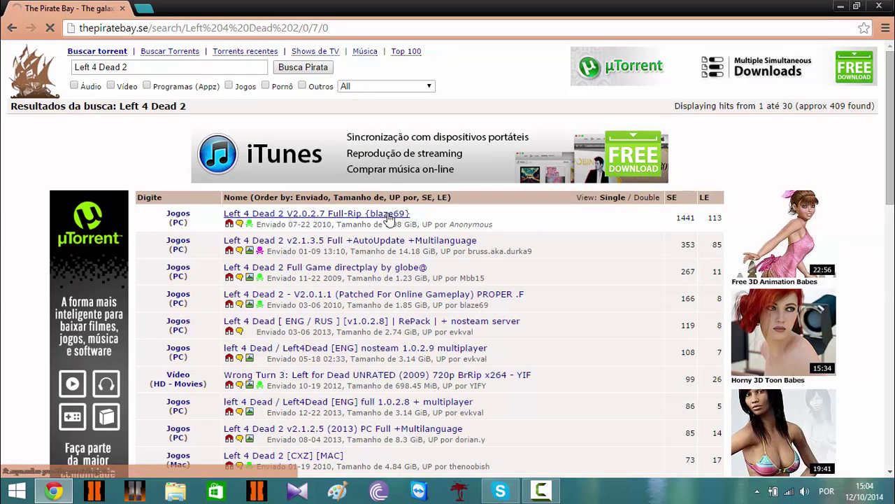
pyautogui.scroll(-2, 342, 217)
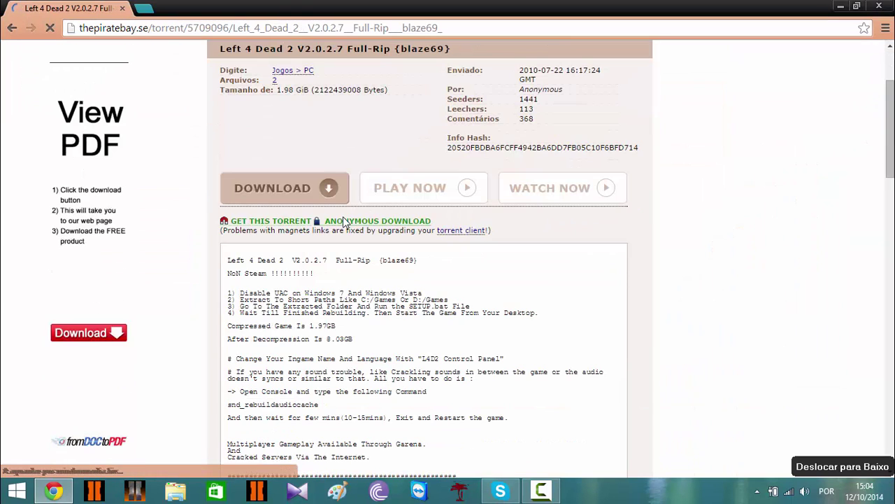
pyautogui.click(258, 222)
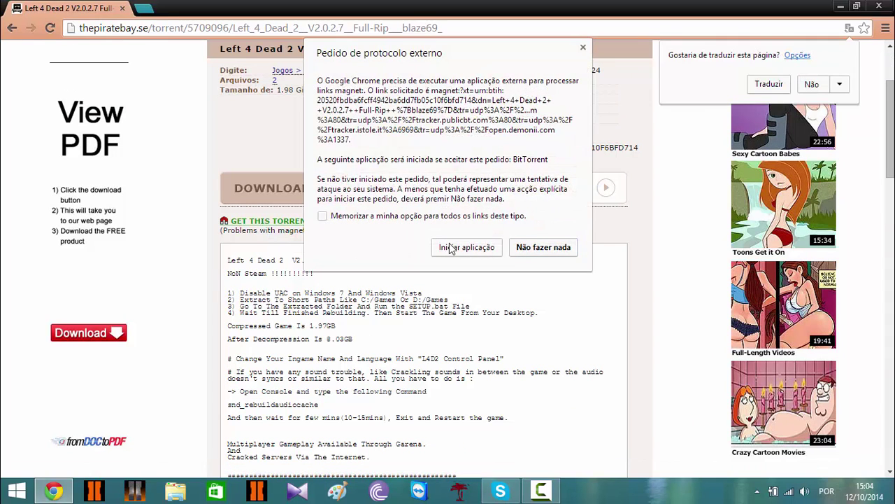
pyautogui.click(811, 85)
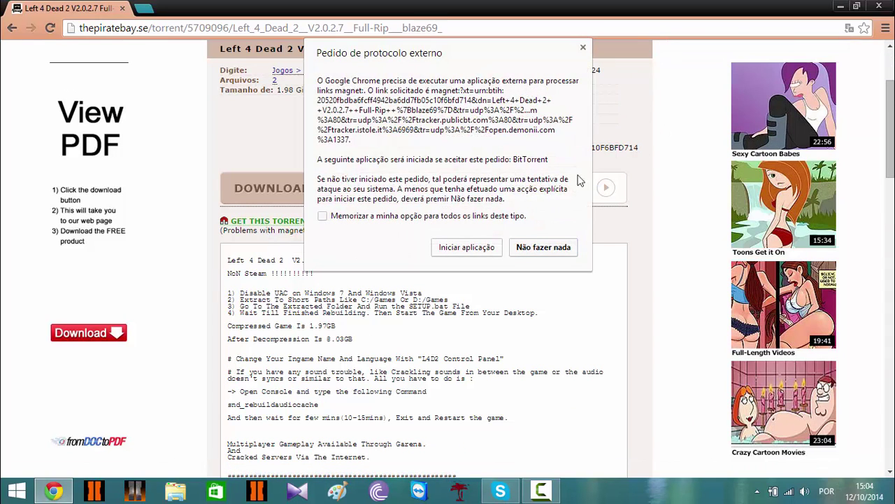
pyautogui.click(470, 247)
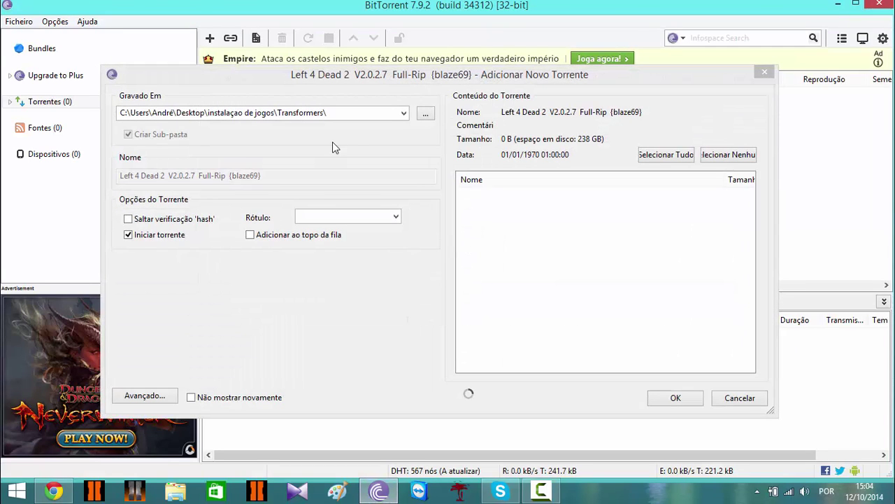
# Set the desktop's Left 4 Dead 2 folder as the save location, exclude ReadMe.txt and add the torrent.
pyautogui.click(429, 116)
pyautogui.click(298, 191)
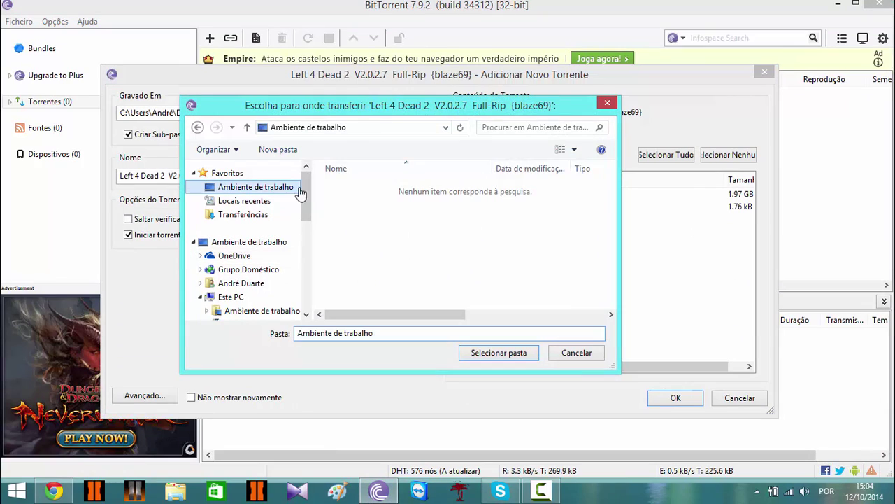
pyautogui.moveTo(605, 205); pyautogui.dragTo(614, 279)
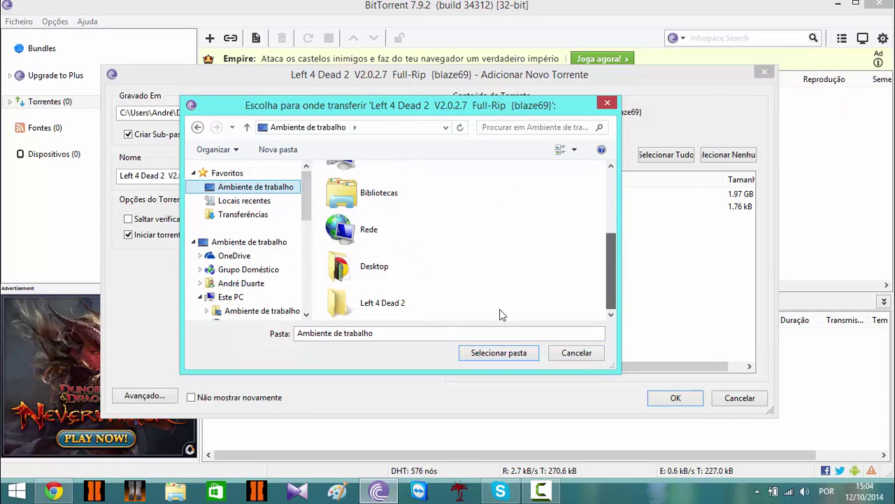
pyautogui.doubleClick(378, 304)
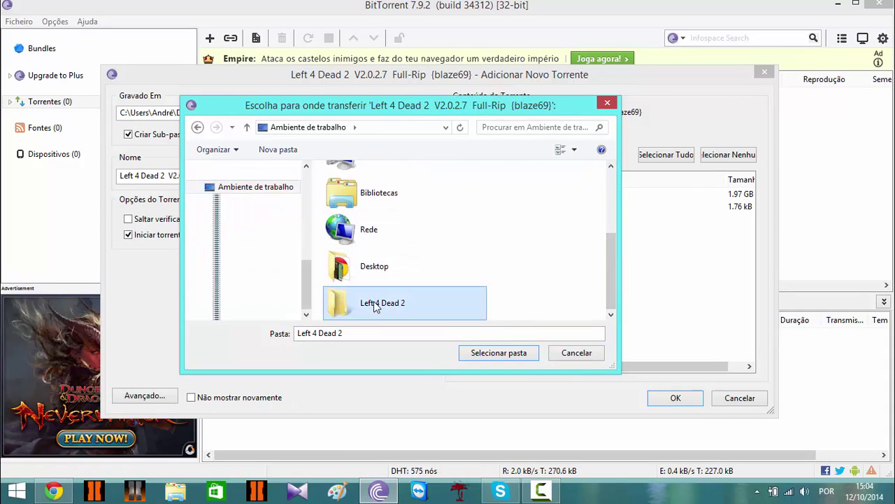
pyautogui.click(505, 353)
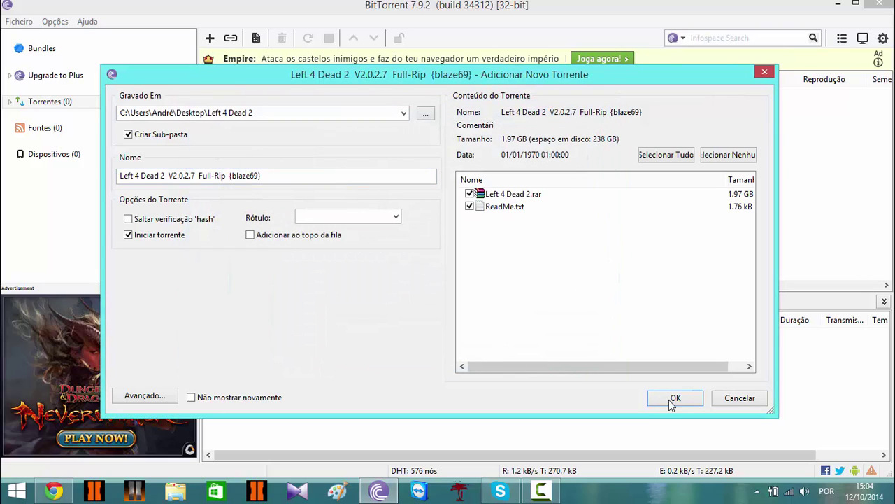
pyautogui.click(470, 206)
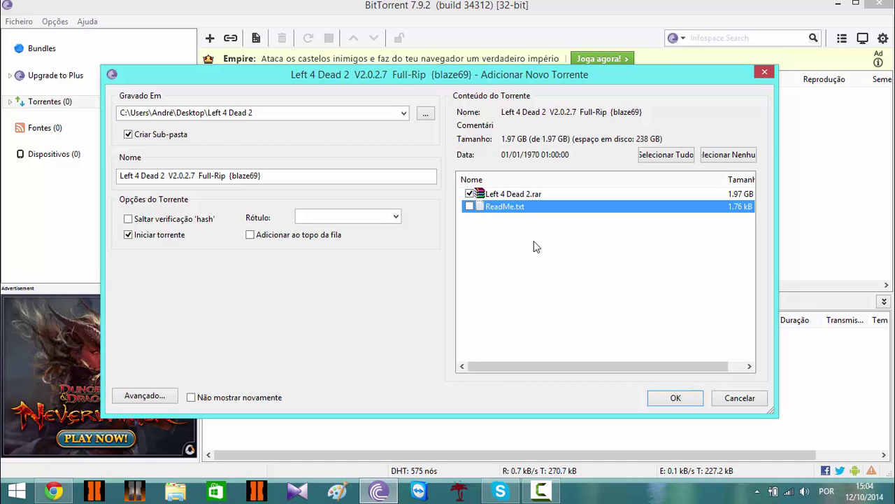
pyautogui.click(667, 397)
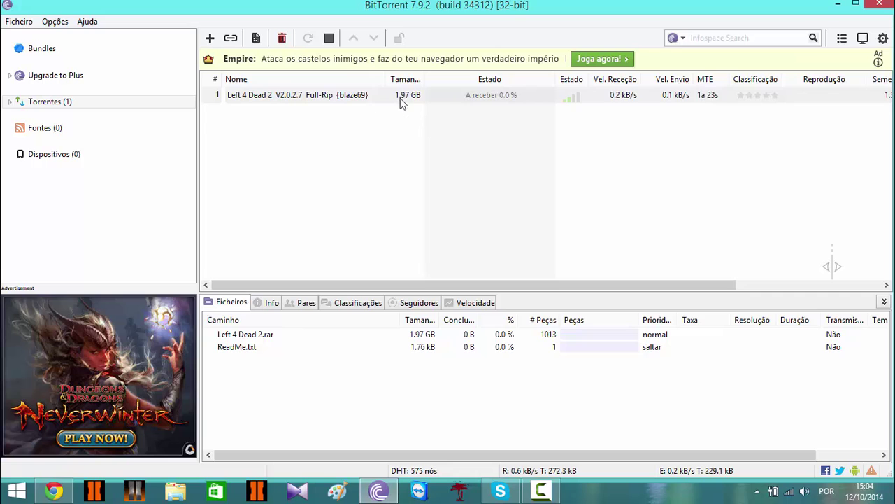
# Force-start the Left 4 Dead 2 download and set its bandwidth allocation to high (Alta).
pyautogui.rightClick(446, 98)
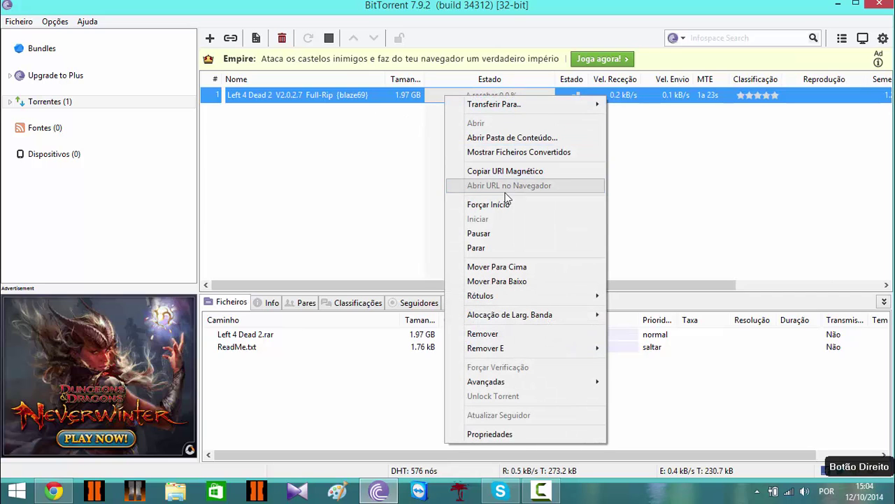
pyautogui.rightClick(424, 100)
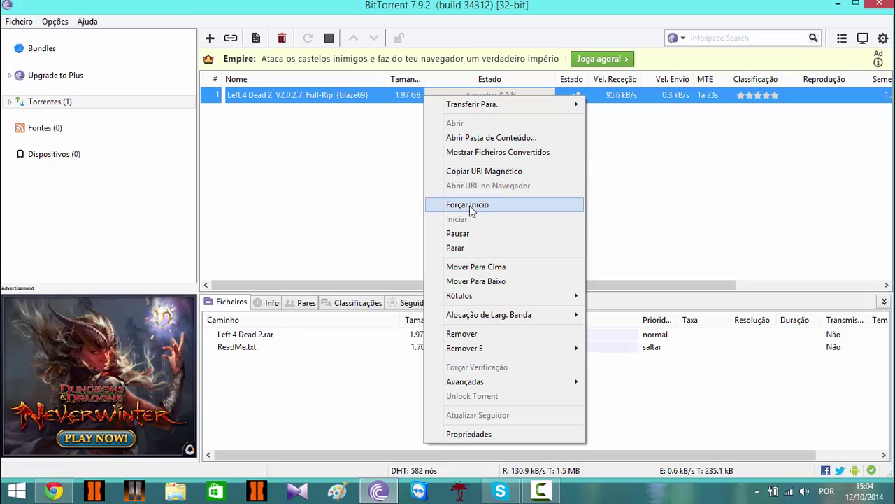
pyautogui.click(469, 205)
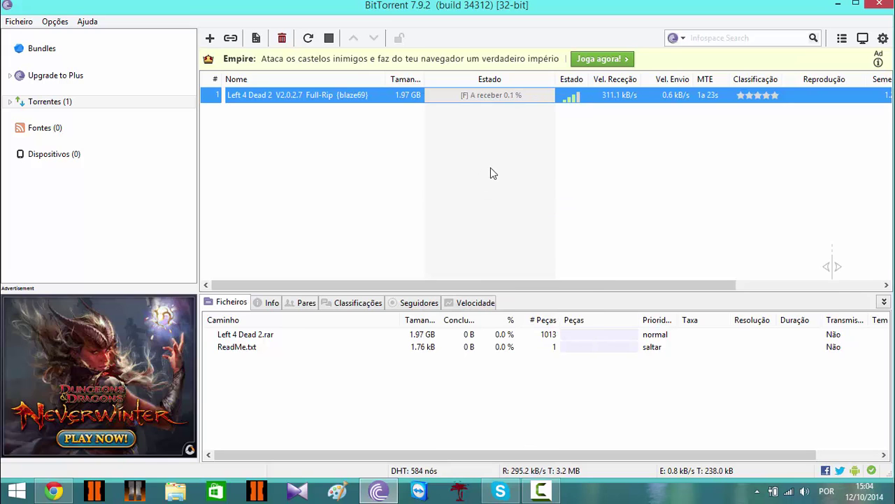
pyautogui.rightClick(496, 93)
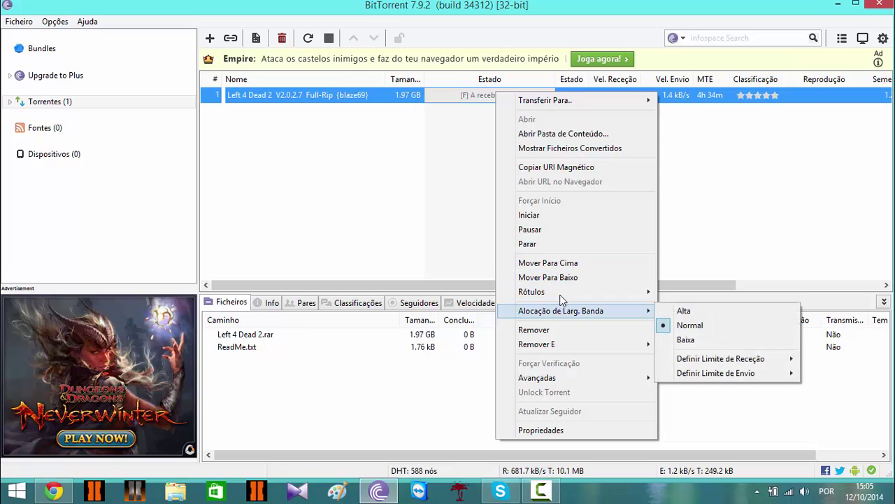
pyautogui.moveTo(561, 315)
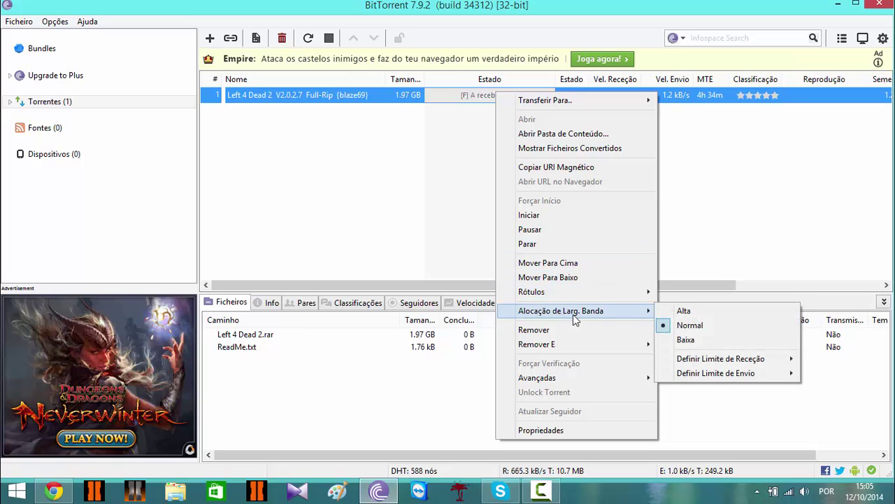
pyautogui.click(687, 310)
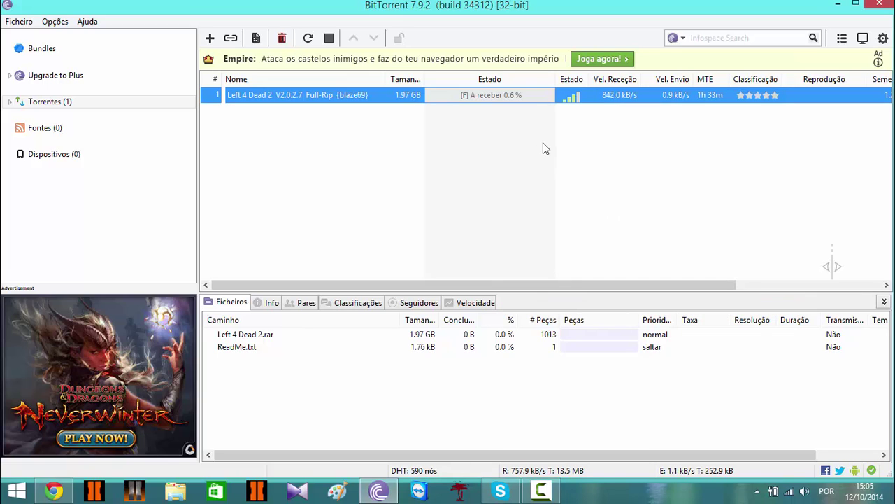
# Review the torrent's file list and transfer information, and check the download progress in BitTorrent.
pyautogui.click(431, 336)
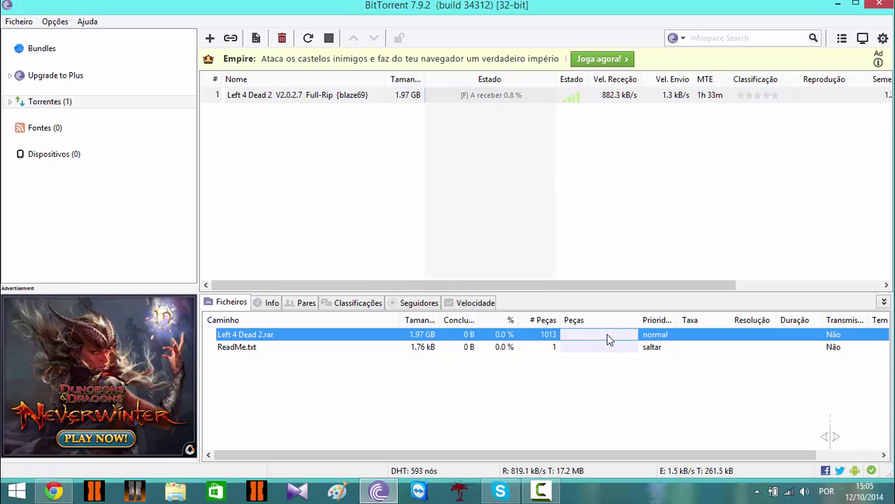
pyautogui.click(273, 303)
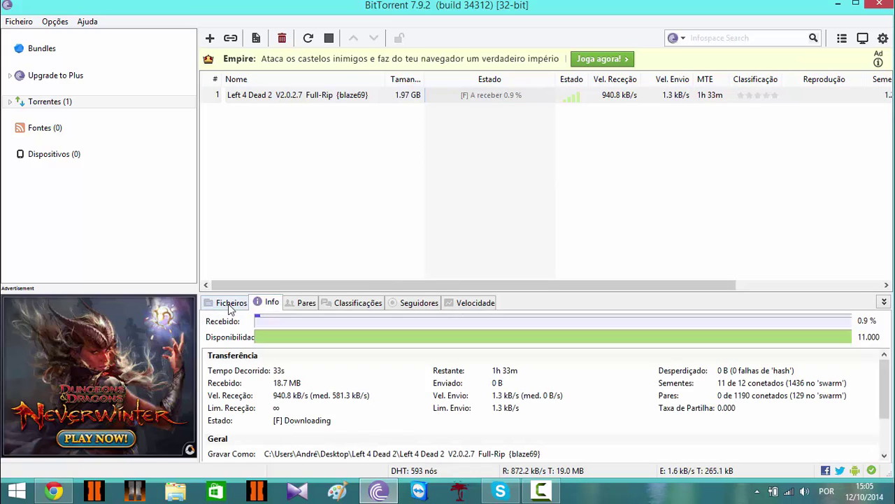
pyautogui.click(230, 305)
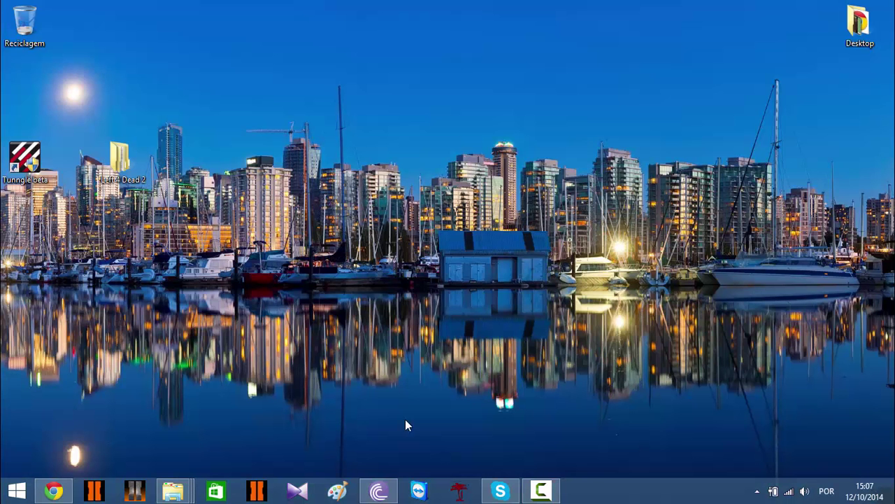
pyautogui.click(378, 491)
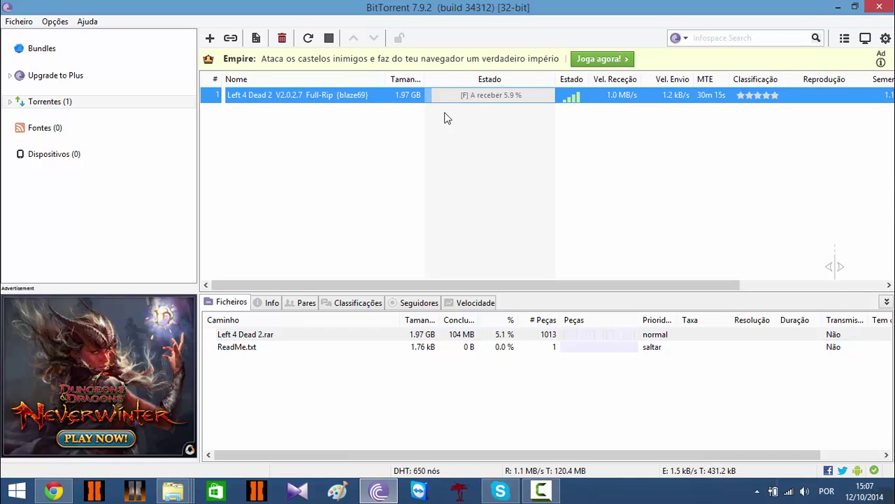
# Stop the Left 4 Dead 2 torrent, minimize BitTorrent and bring up the Left 4 Dead 2 and Left4Dead2 folder windows.
pyautogui.click(329, 38)
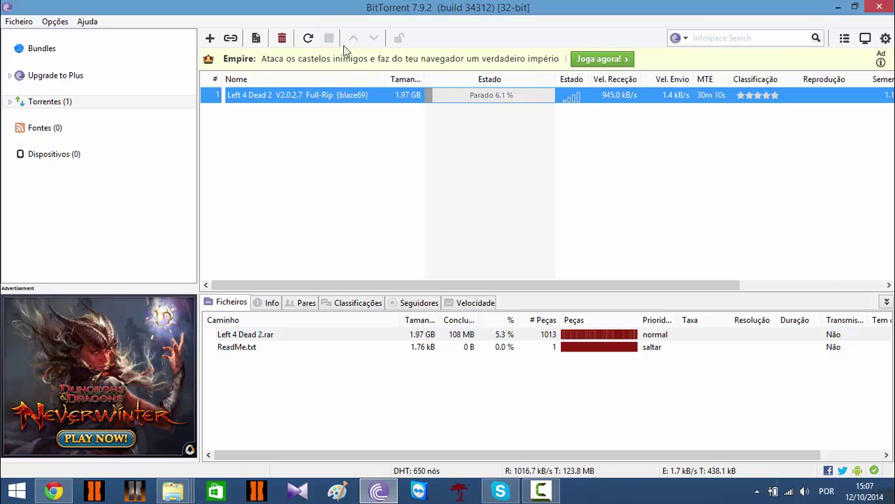
pyautogui.click(838, 7)
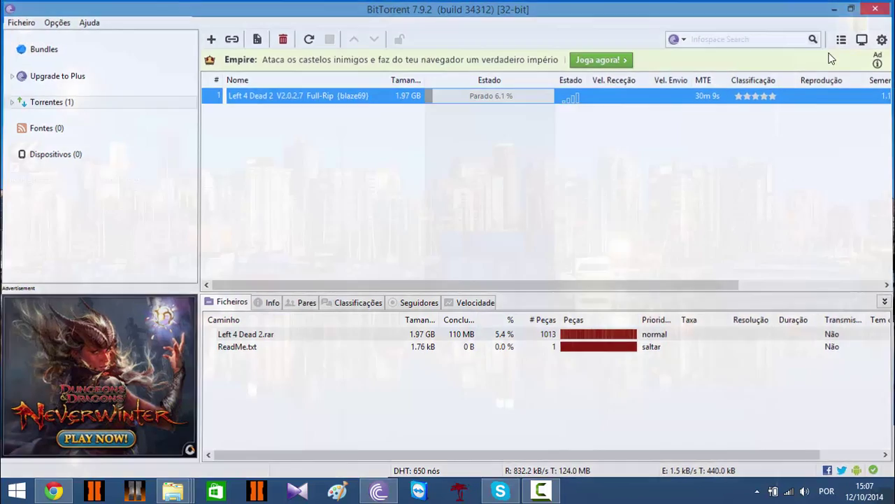
pyautogui.click(186, 492)
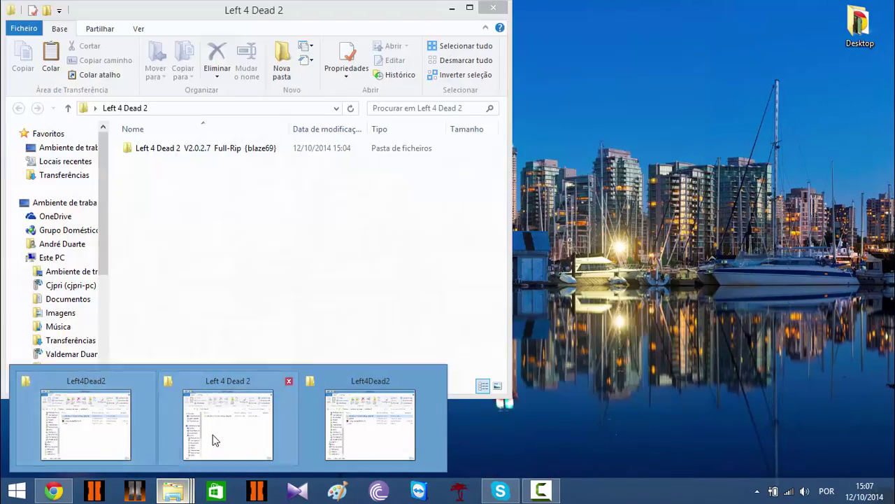
pyautogui.click(215, 439)
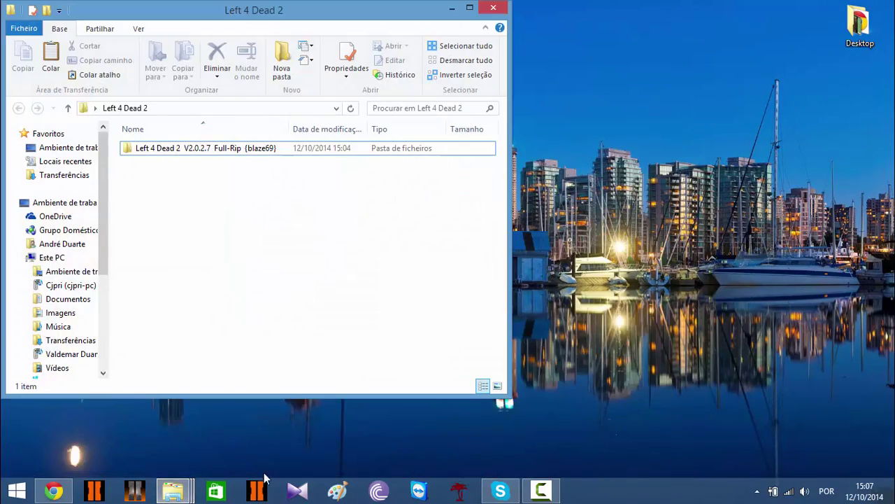
pyautogui.click(173, 492)
pyautogui.click(376, 442)
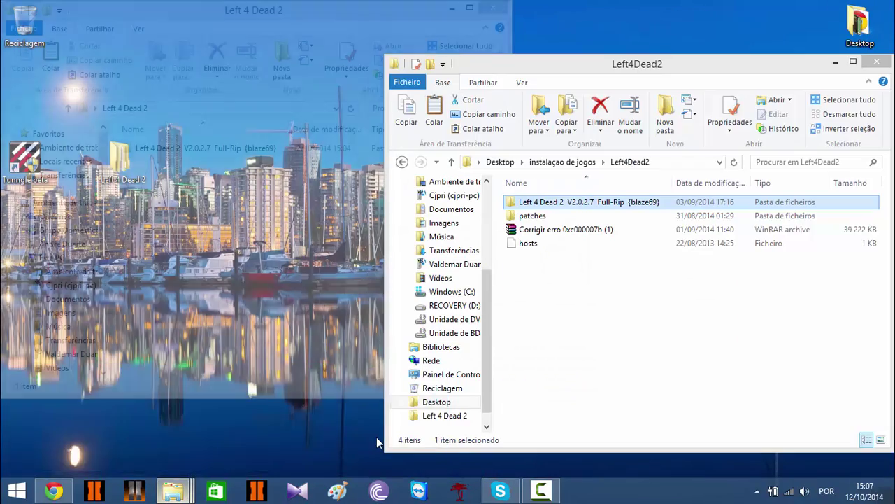
# View the complete archive in Left4Dead2's Full-Rip folder and delete the partial Full-Rip folder from the desktop's Left 4 Dead 2 folder.
pyautogui.doubleClick(585, 203)
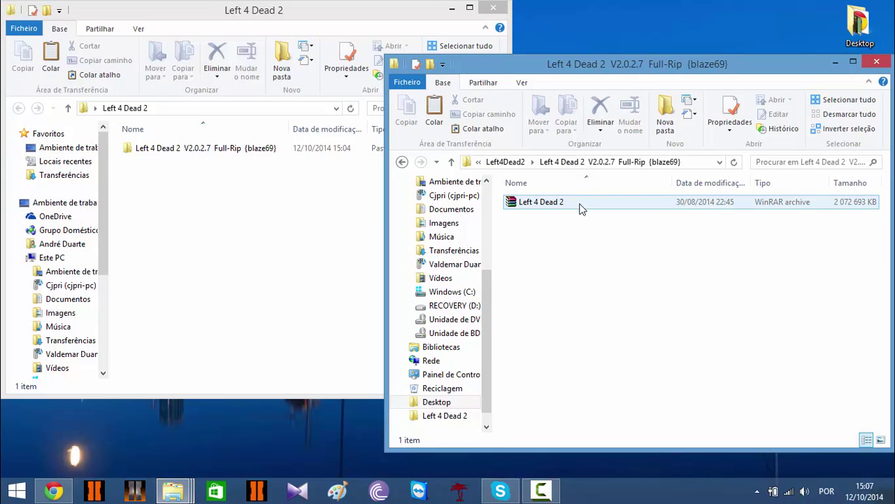
pyautogui.click(245, 180)
pyautogui.moveTo(263, 194); pyautogui.dragTo(217, 168)
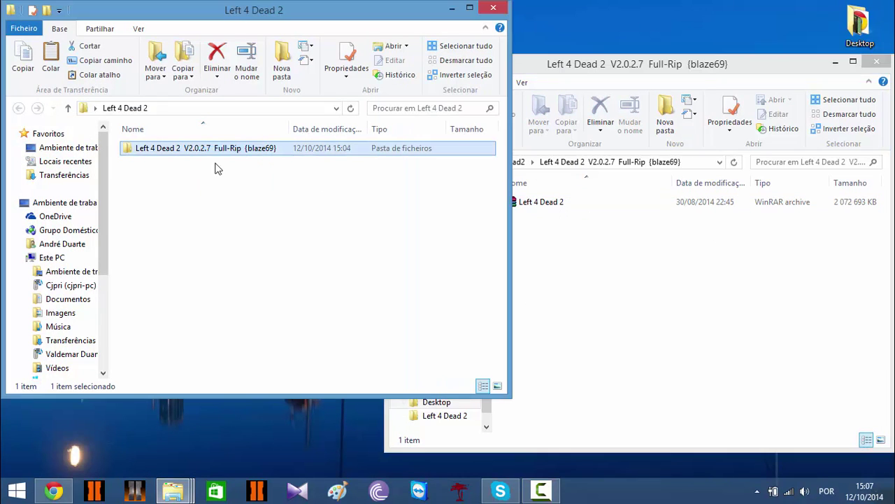
pyautogui.press('Delete')
pyautogui.click(561, 288)
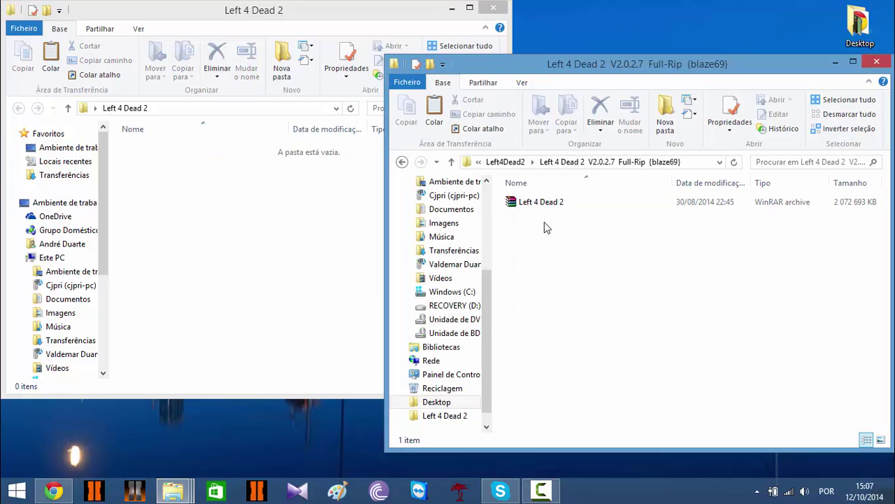
# Move the complete Left 4 Dead 2 V2.0.2.7 Full-Rip {blaze69} folder into the desktop's Left 4 Dead 2 folder and open it maximized.
pyautogui.click(402, 161)
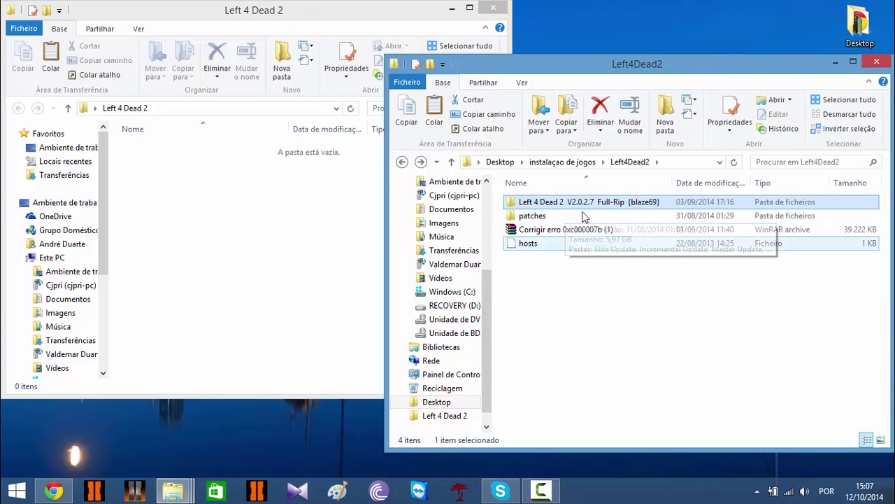
pyautogui.moveTo(540, 203); pyautogui.dragTo(269, 271)
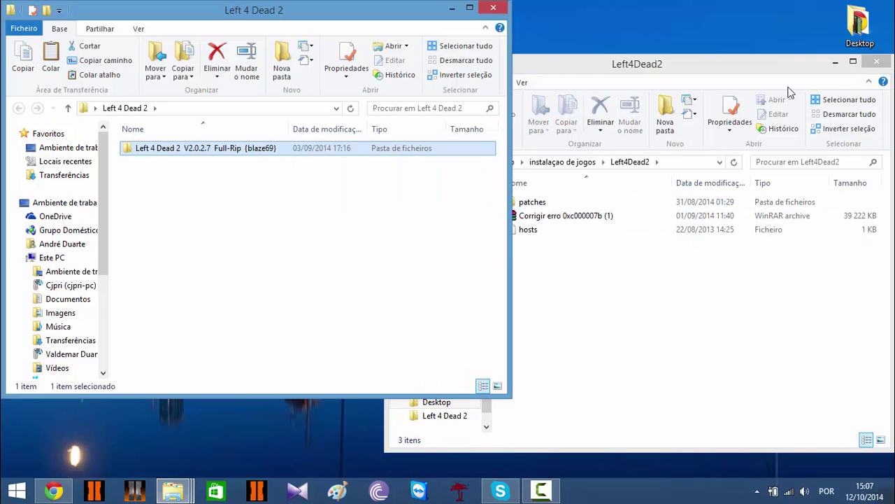
pyautogui.click(876, 61)
pyautogui.doubleClick(247, 153)
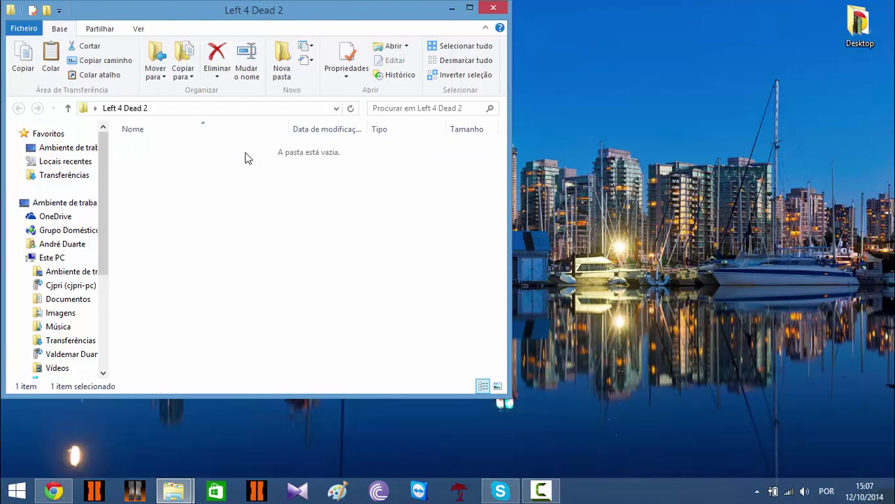
pyautogui.click(470, 7)
pyautogui.click(187, 142)
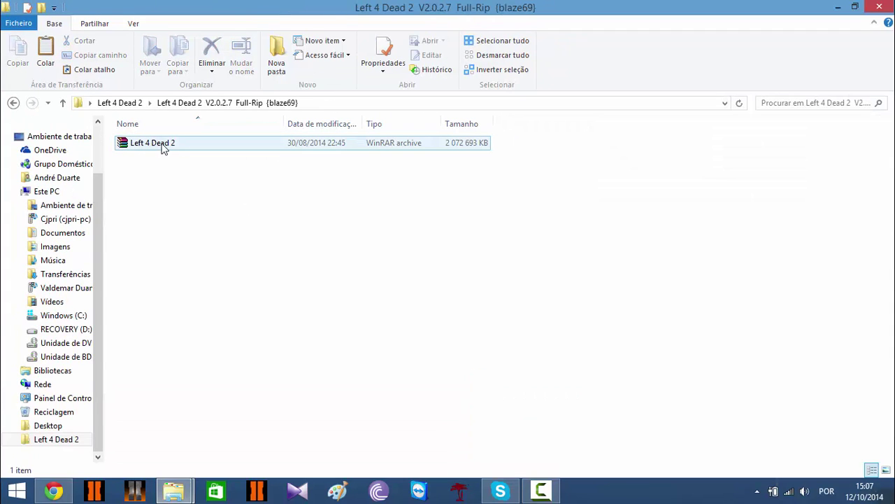
# Open the Left 4 Dead 2 archive in WinRAR, dismiss the licence notice, inspect its Left 4 Dead 2 folder and close the archive.
pyautogui.click(147, 178)
pyautogui.moveTo(165, 184); pyautogui.dragTo(126, 143)
pyautogui.doubleClick(160, 145)
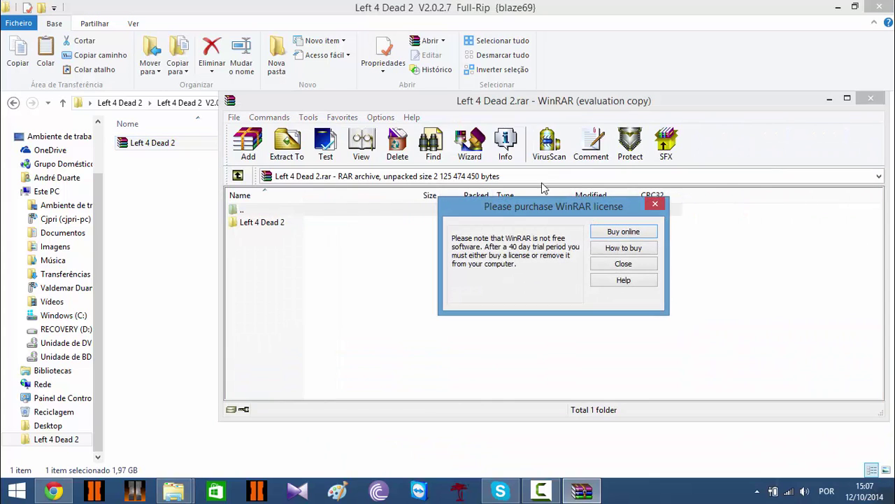
pyautogui.click(624, 263)
pyautogui.moveTo(534, 245); pyautogui.dragTo(253, 86)
pyautogui.doubleClick(209, 209)
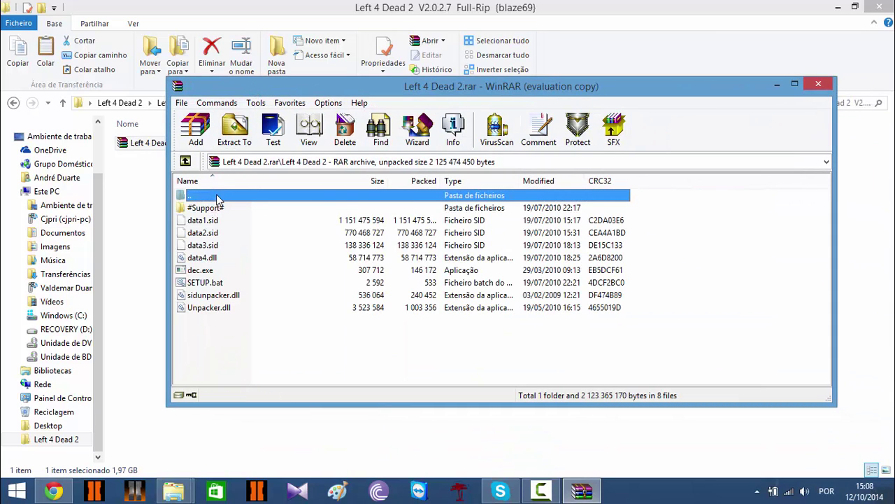
pyautogui.doubleClick(215, 196)
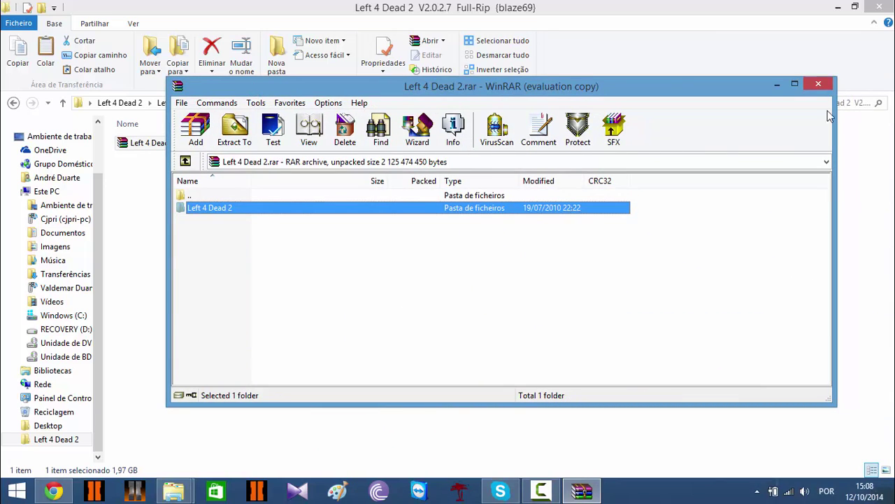
pyautogui.click(819, 84)
# Open the extraction options for the Left 4 Dead 2 archive and set the destination to C:\Jogos.
pyautogui.click(143, 148)
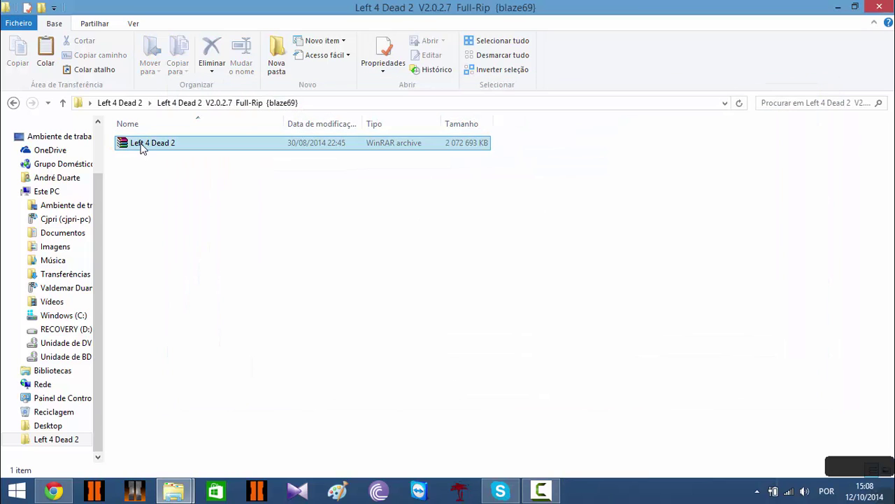
pyautogui.rightClick(142, 148)
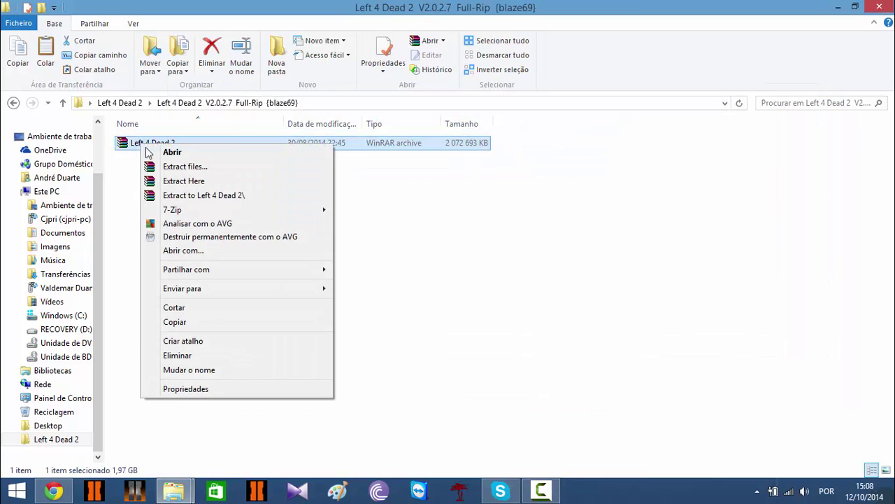
pyautogui.click(186, 166)
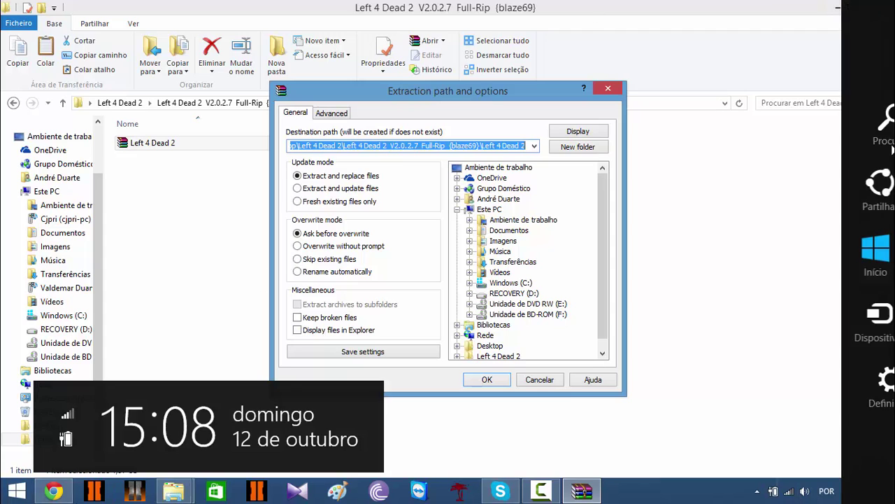
pyautogui.click(489, 210)
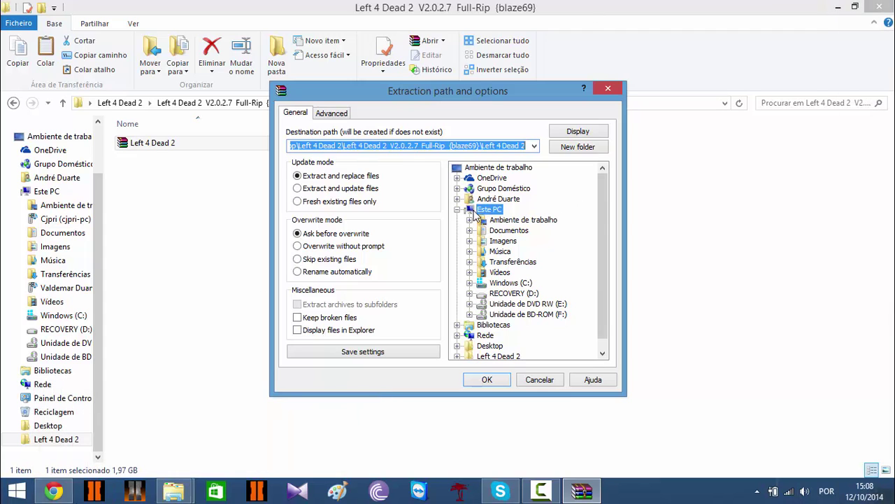
pyautogui.click(511, 282)
pyautogui.doubleClick(508, 284)
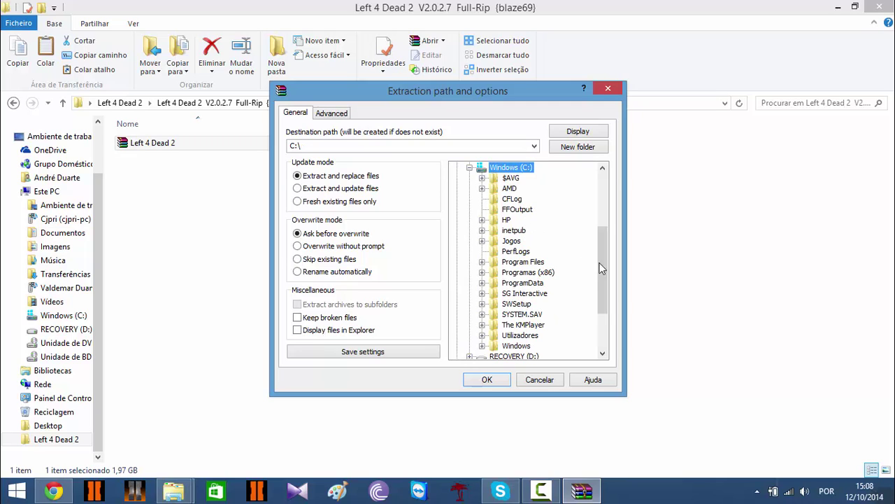
pyautogui.doubleClick(511, 241)
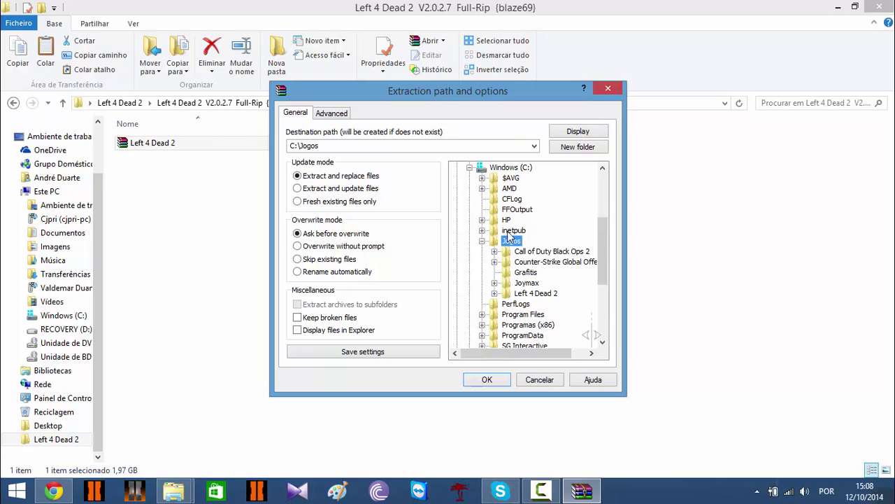
# Create a Left4Dead2 folder in C:\Jogos, extract the archive into it and close the archive's folder window.
pyautogui.click(580, 148)
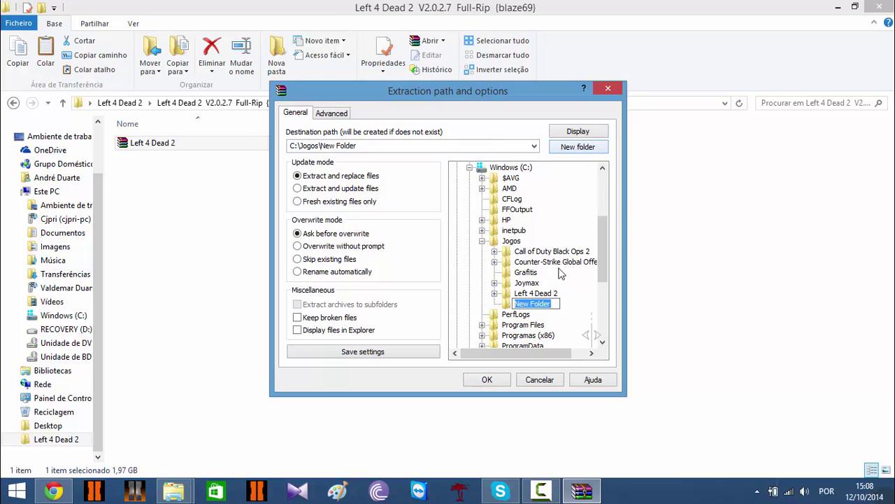
pyautogui.press('BackSpace')
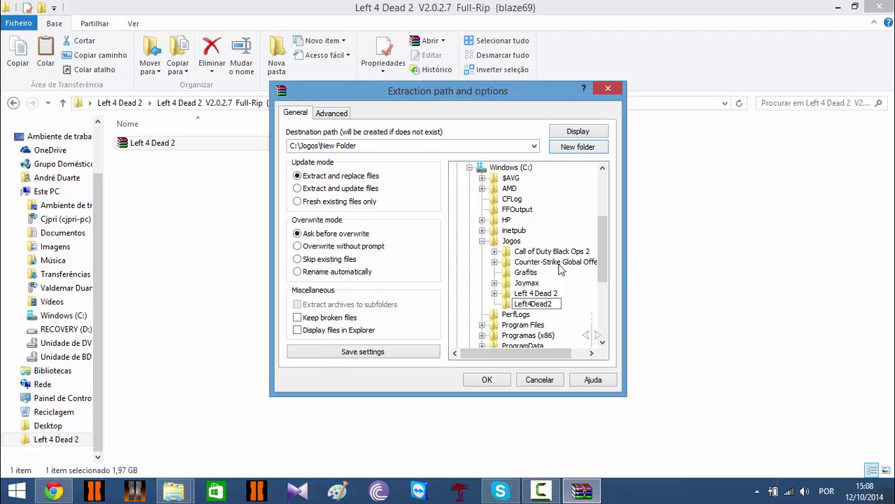
pyautogui.press('Return')
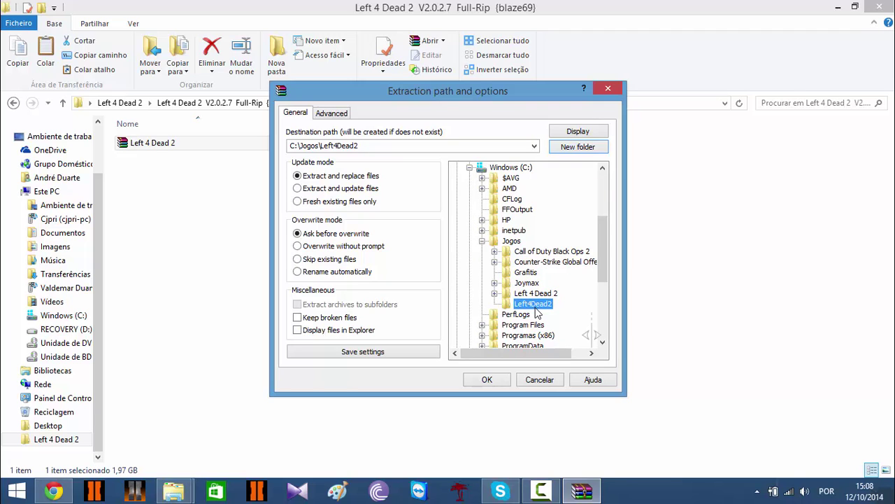
pyautogui.click(490, 378)
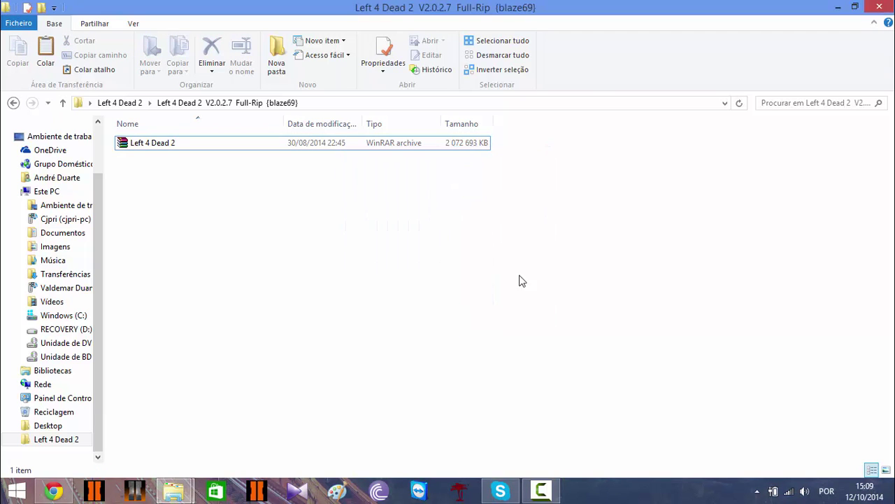
pyautogui.click(879, 6)
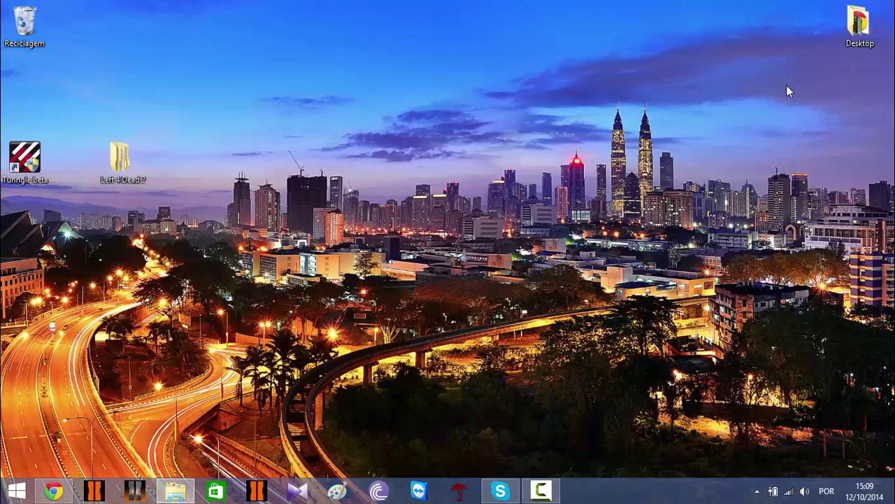
# Open the extracted Left 4 Dead 2 folder in C:\Jogos\Left4Dead2 in a maximized File Explorer window.
pyautogui.rightClick(534, 173)
pyautogui.click(584, 241)
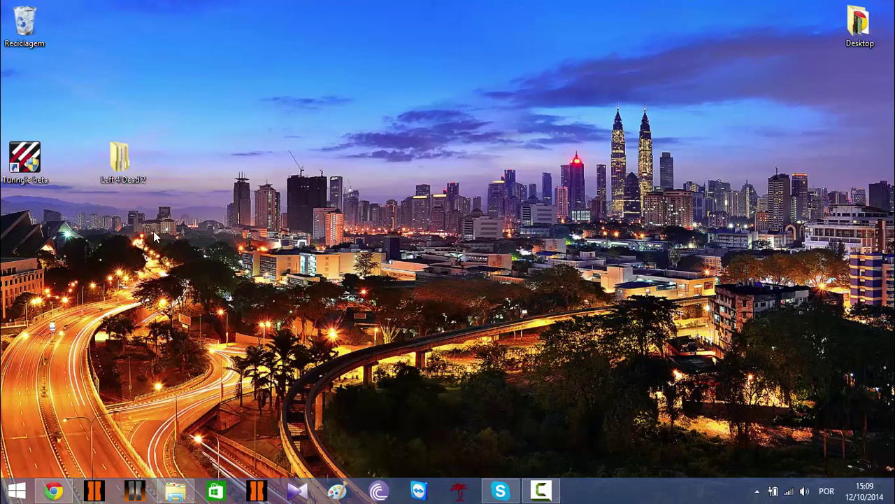
pyautogui.click(176, 493)
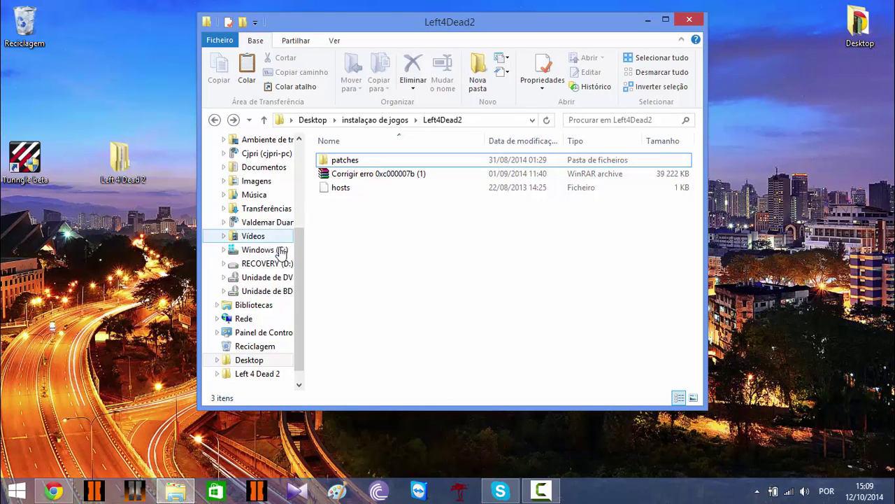
pyautogui.click(264, 250)
pyautogui.doubleClick(360, 23)
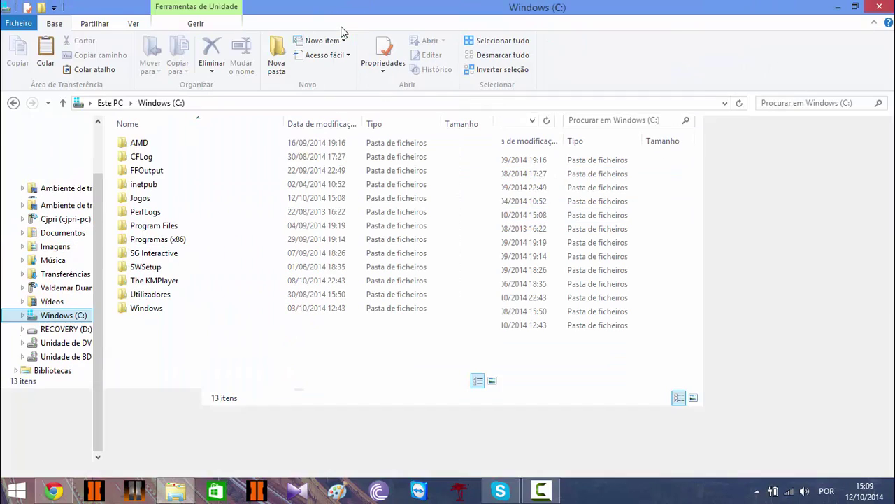
pyautogui.doubleClick(143, 198)
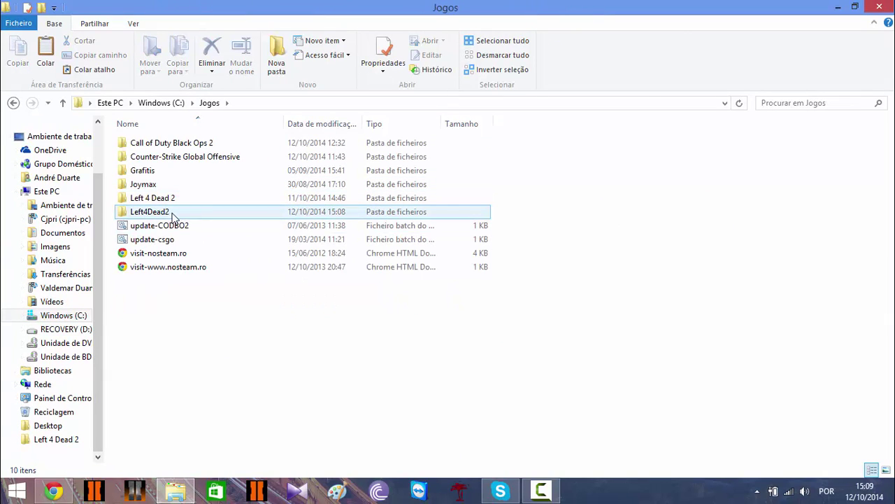
pyautogui.doubleClick(172, 213)
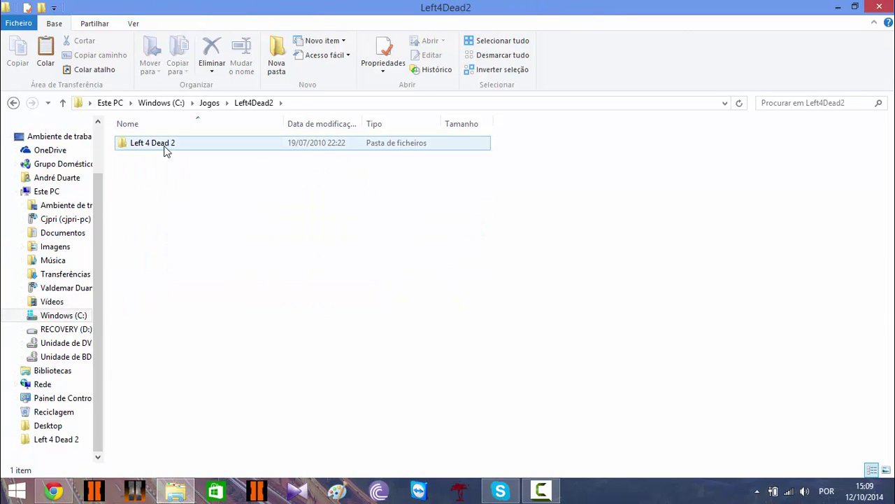
pyautogui.doubleClick(161, 143)
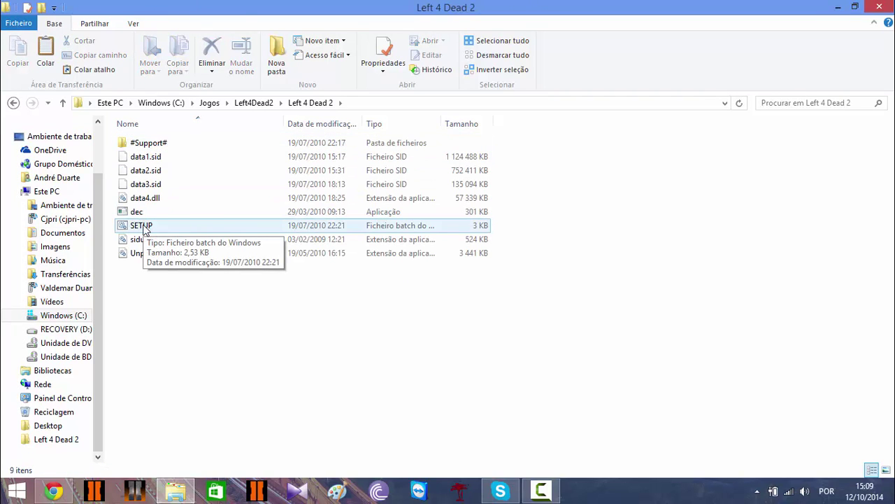
# Run the SETUP batch file, start the game's decompression, and keep only its console window in view over the desktop.
pyautogui.click(145, 230)
pyautogui.doubleClick(145, 227)
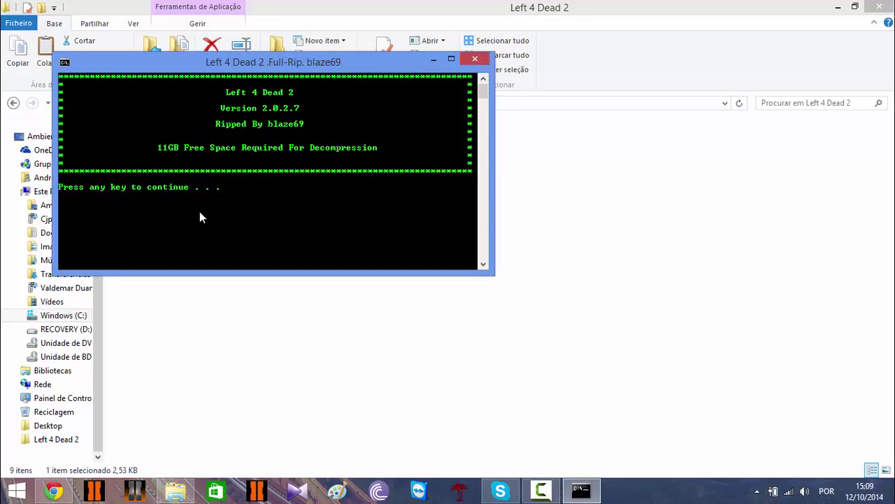
pyautogui.press('Return')
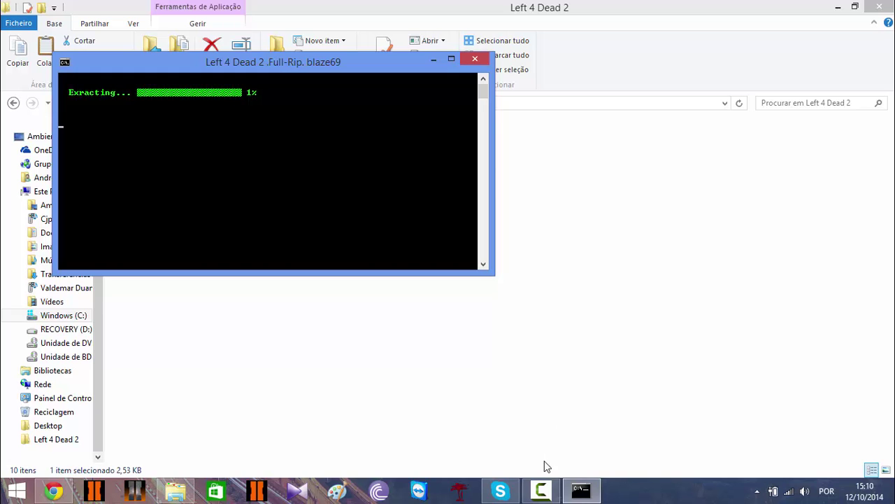
pyautogui.click(838, 6)
pyautogui.moveTo(387, 64); pyautogui.dragTo(550, 89)
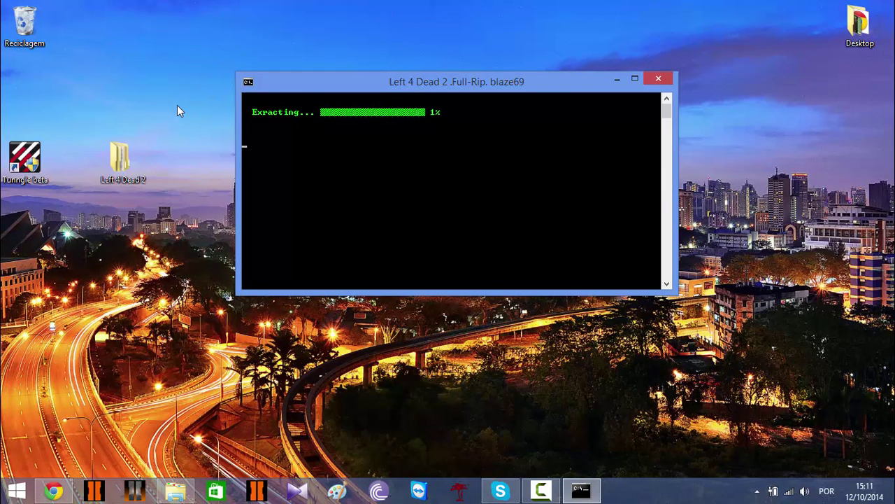
# Create a folder named patches inside the desktop's Left 4 Dead 2 folder and open it.
pyautogui.doubleClick(132, 164)
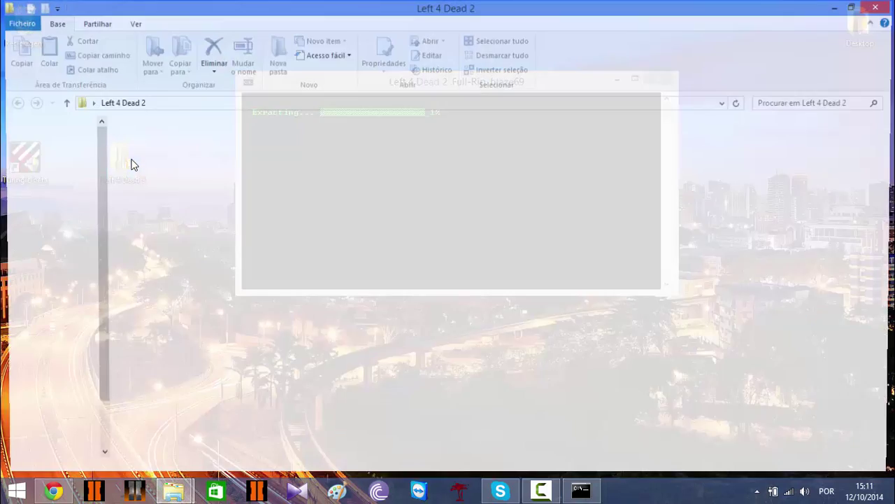
pyautogui.rightClick(174, 190)
pyautogui.moveTo(226, 371)
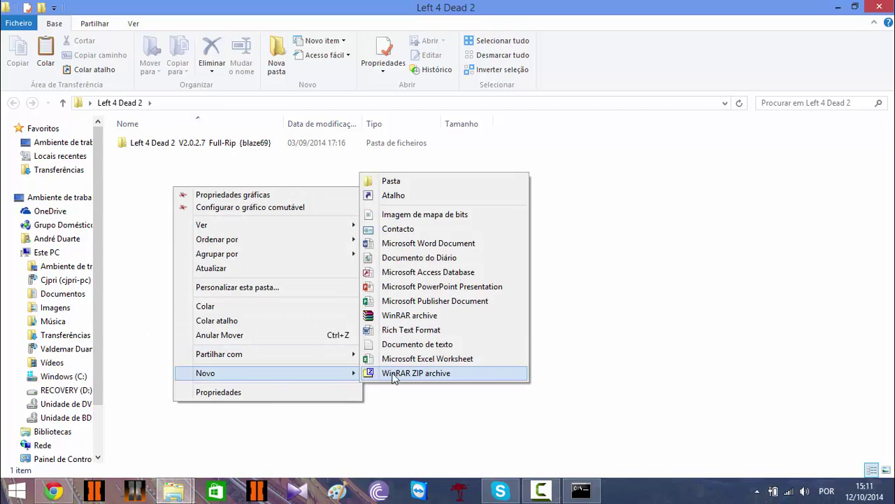
pyautogui.click(406, 179)
pyautogui.write('p')
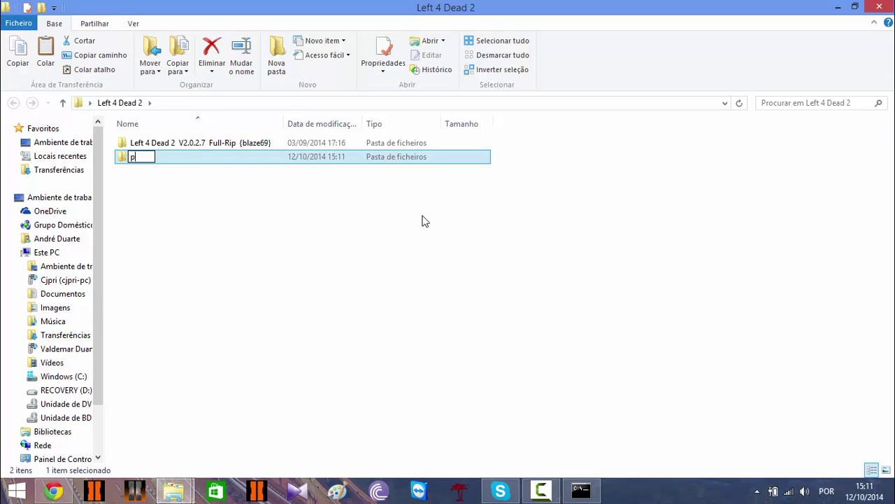
pyautogui.write('atches')
pyautogui.press('Return')
pyautogui.doubleClick(147, 156)
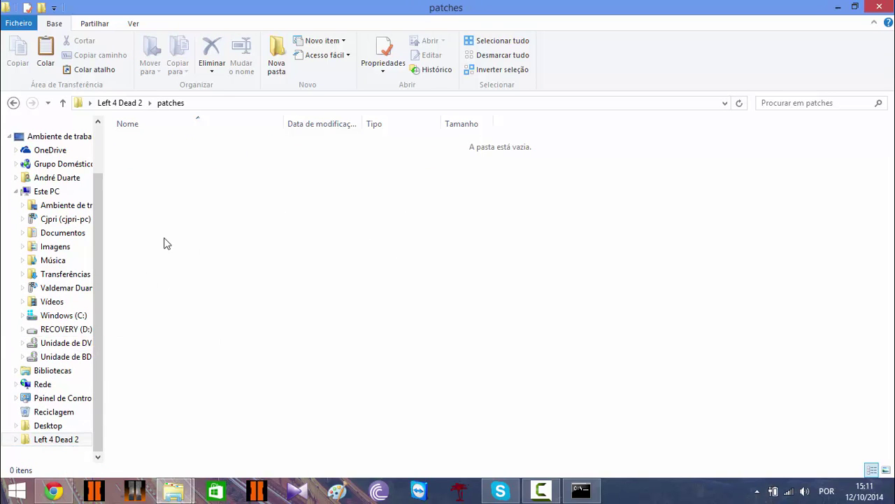
# Switch to Chrome and search Google for "tunngle l4d2 patch" in a new tab.
pyautogui.click(54, 489)
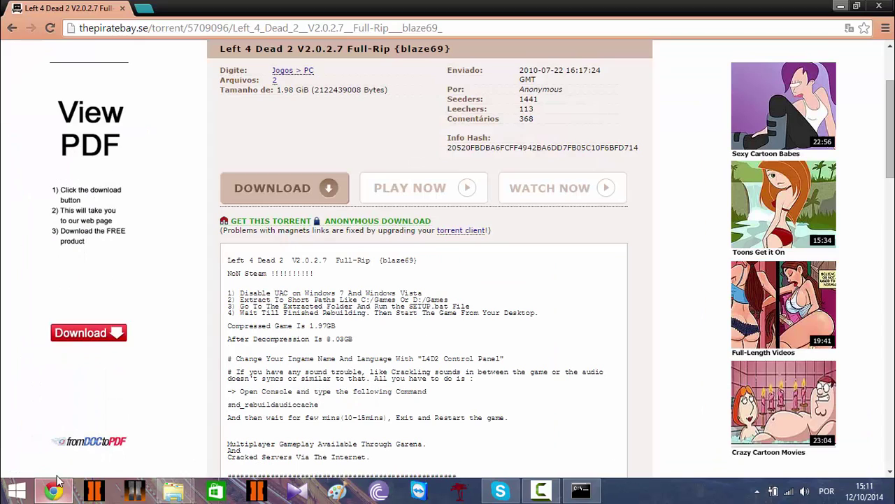
pyautogui.click(144, 8)
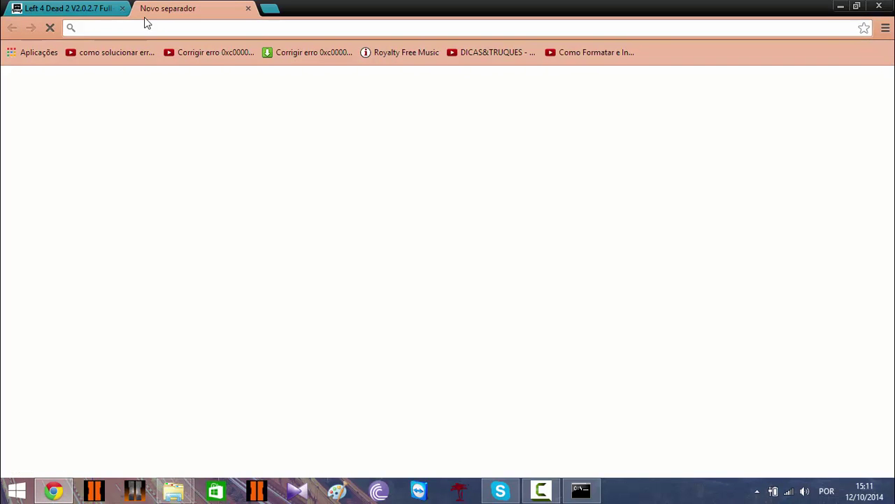
pyautogui.write('g')
pyautogui.press('Return')
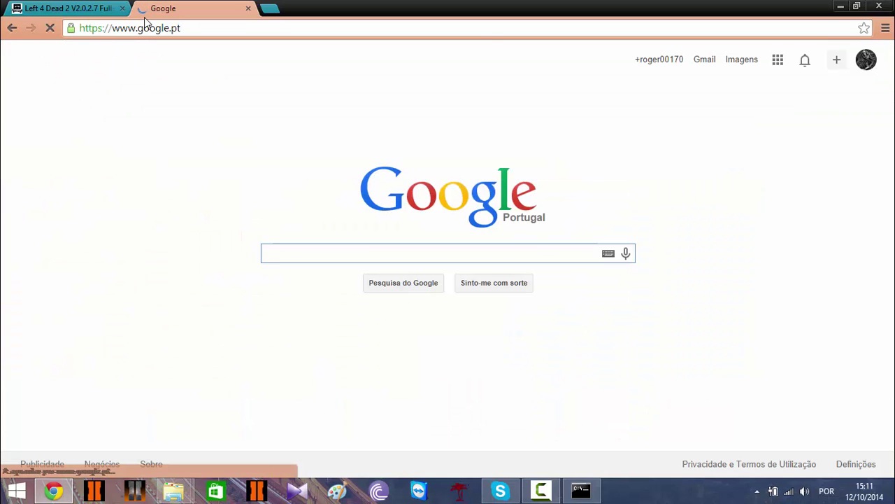
pyautogui.write('tunng')
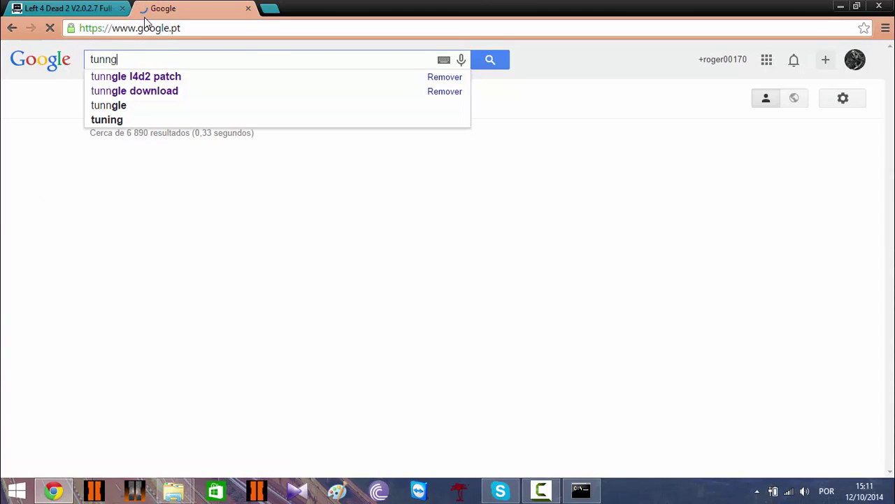
pyautogui.write('le l4d')
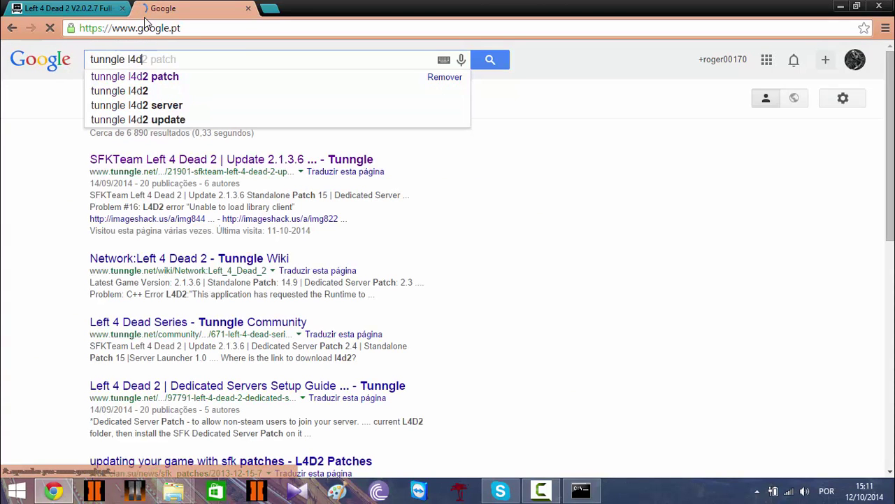
pyautogui.write('2 patch')
pyautogui.press('Return')
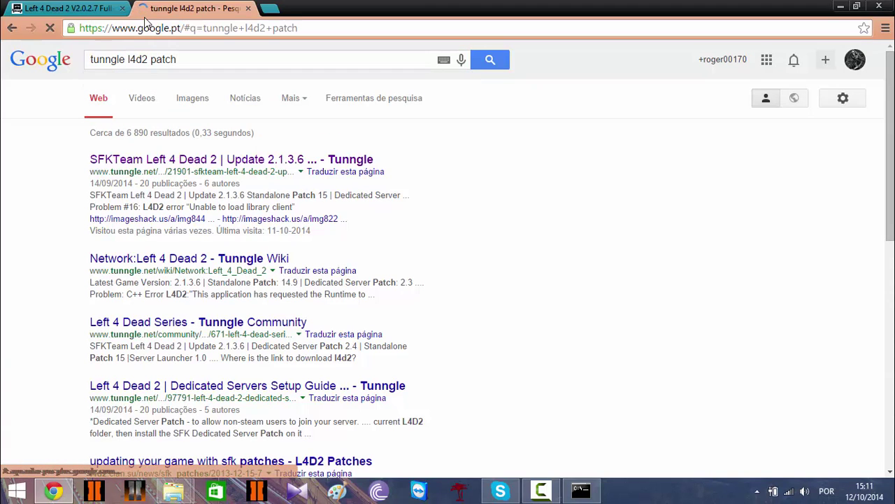
# Open Tunngle's SFKTeam Left 4 Dead 2 Update 2.1.3.6 topic, decline the page translation and go to its list of update sections.
pyautogui.click(211, 160)
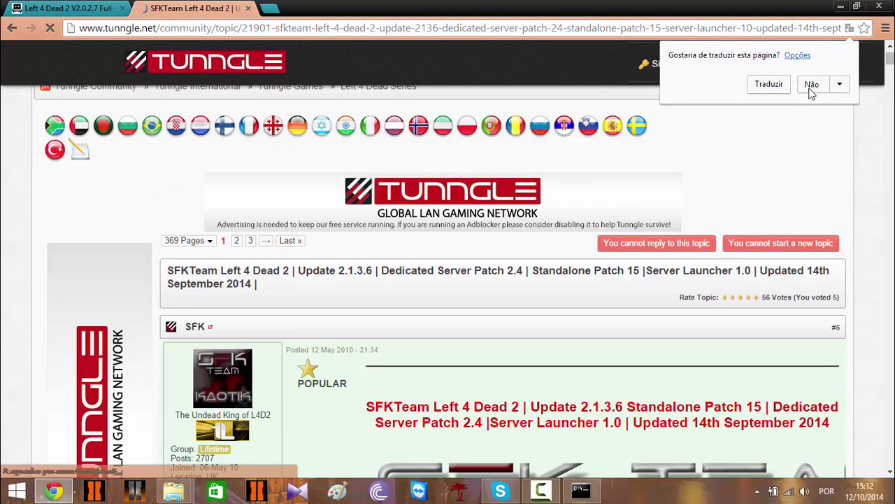
pyautogui.click(810, 89)
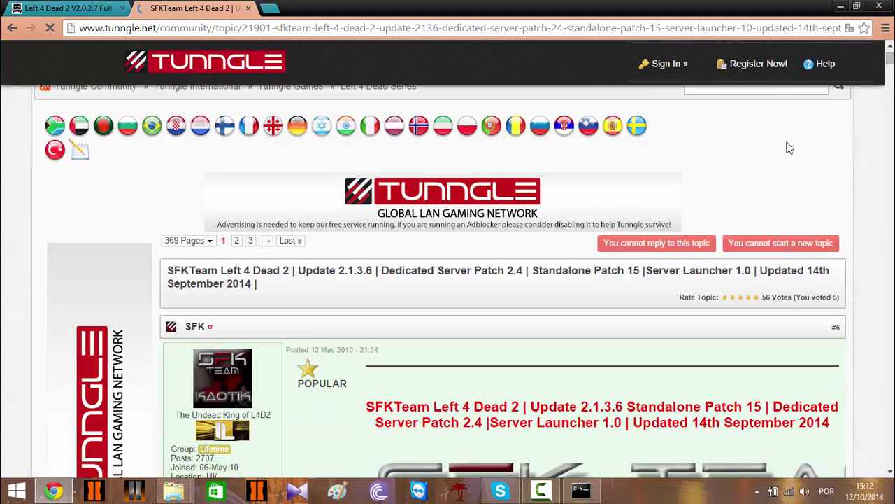
pyautogui.scroll(-1, 757, 196)
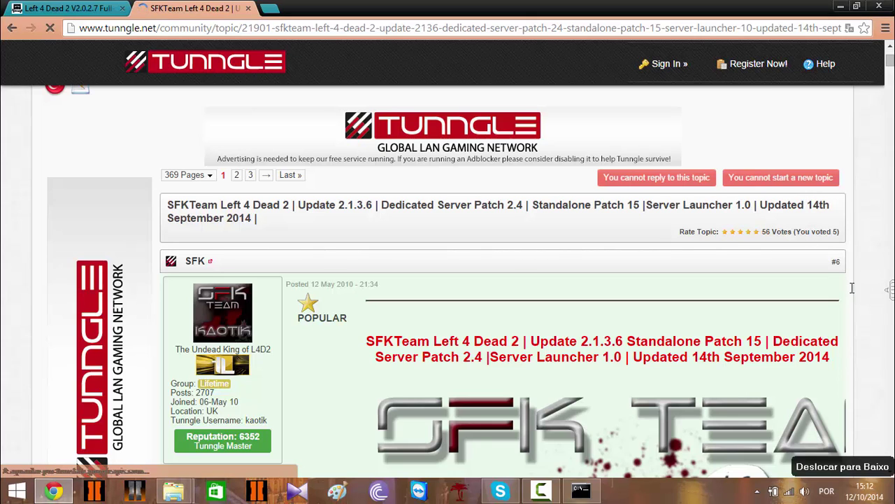
pyautogui.scroll(-3, 721, 386)
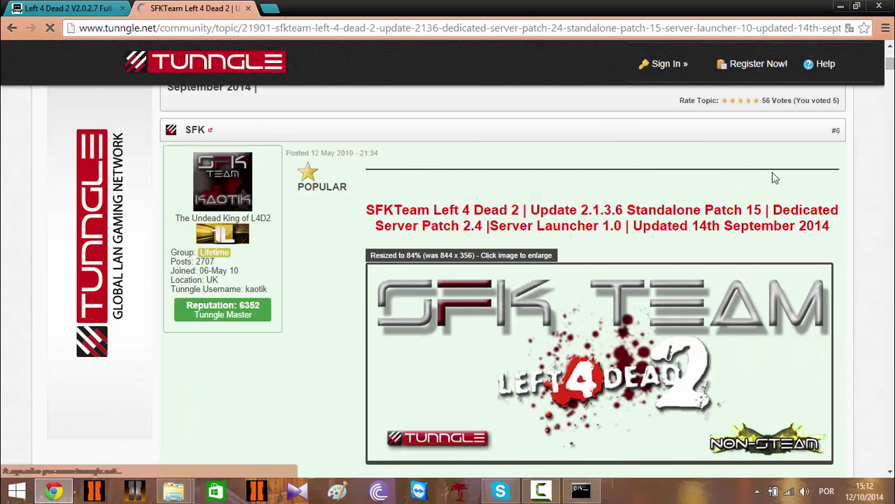
pyautogui.scroll(-2, 773, 175)
pyautogui.scroll(-3, 783, 176)
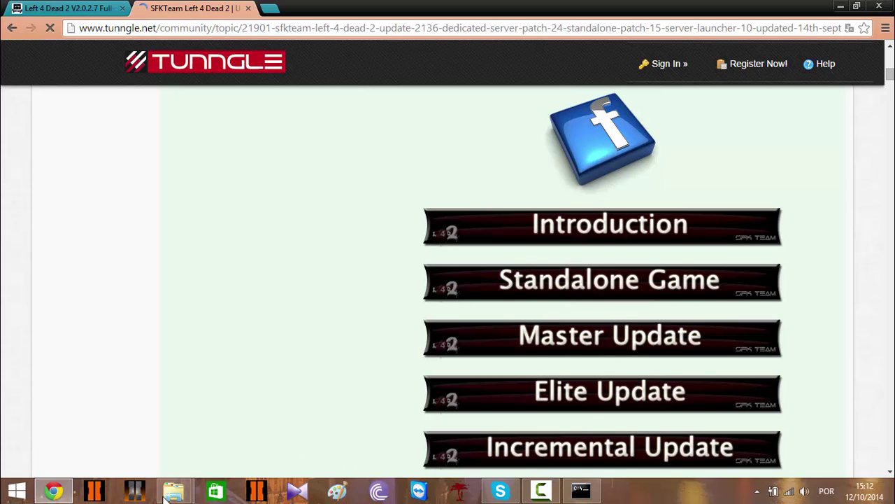
# Switch to the patches folder in File Explorer and create a folder named Master Update in it.
pyautogui.moveTo(168, 493)
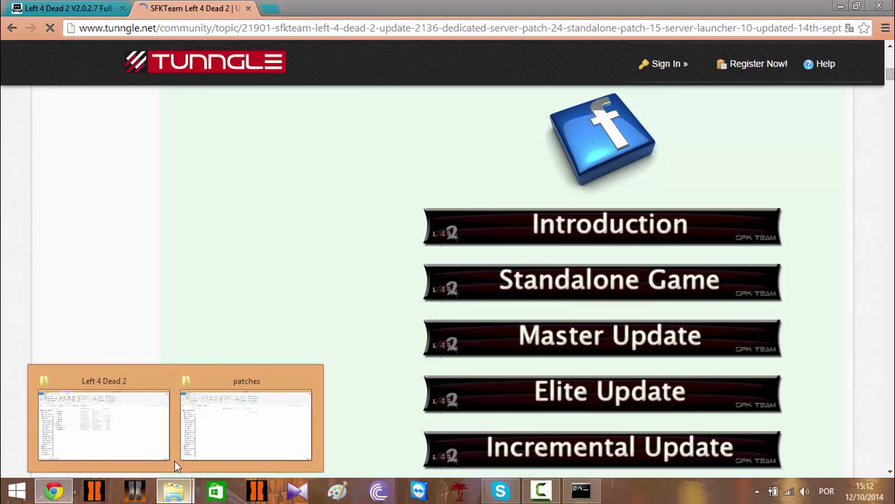
pyautogui.click(255, 438)
pyautogui.rightClick(191, 204)
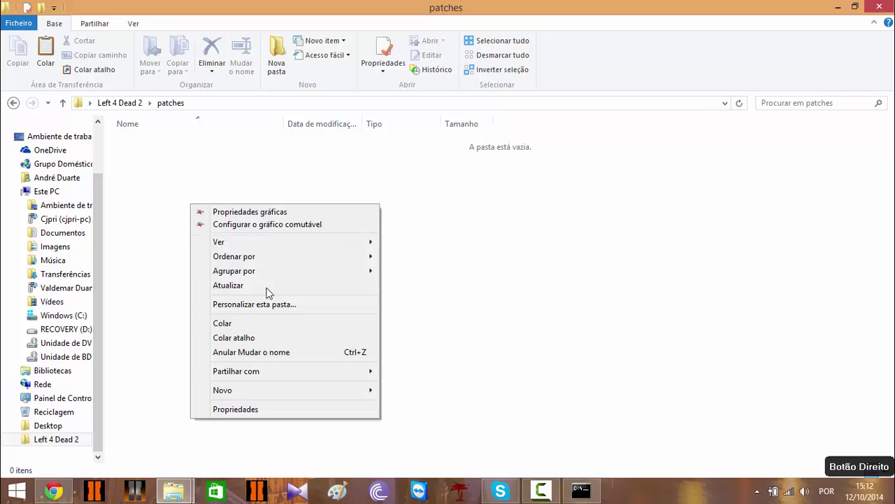
pyautogui.moveTo(248, 390)
pyautogui.click(407, 198)
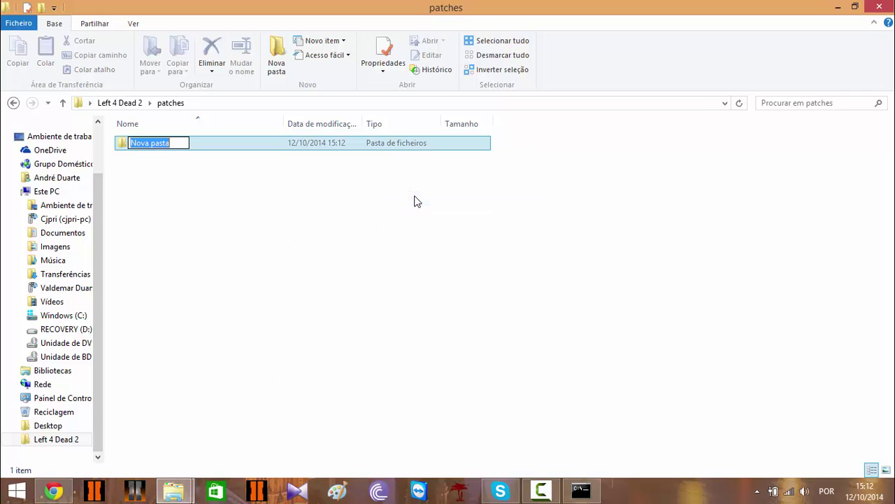
pyautogui.write('Master ')
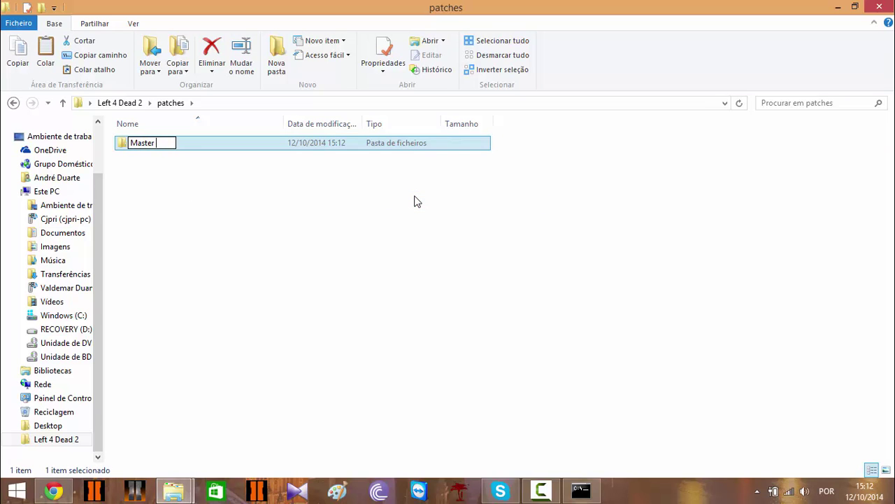
pyautogui.write('Update')
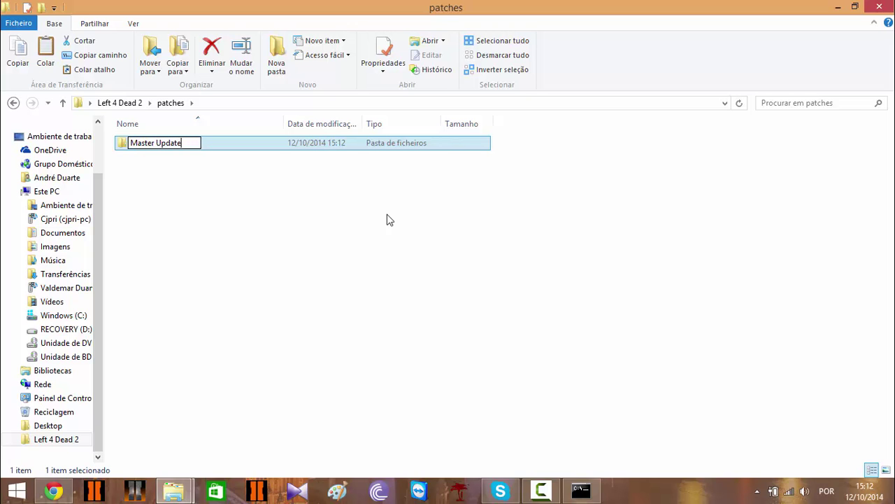
pyautogui.press('Return')
pyautogui.click(278, 234)
# Return to the Tunngle topic in Chrome and go to its Master Update download section.
pyautogui.click(53, 491)
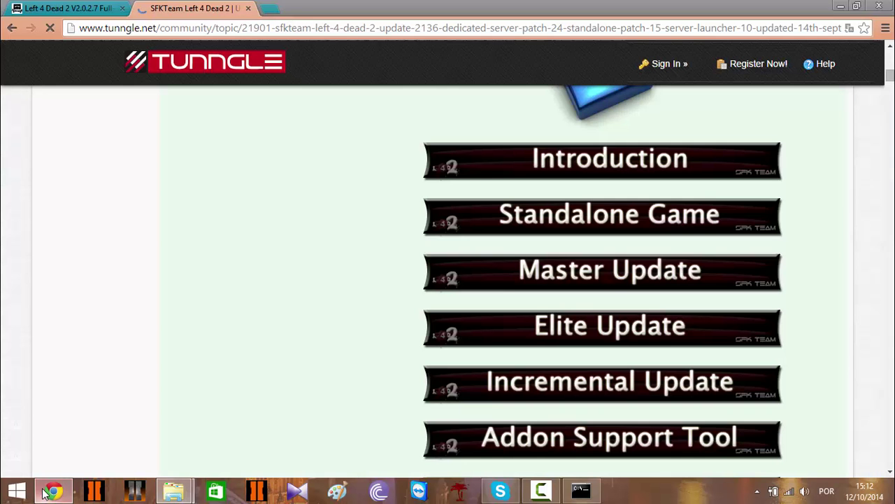
pyautogui.click(609, 287)
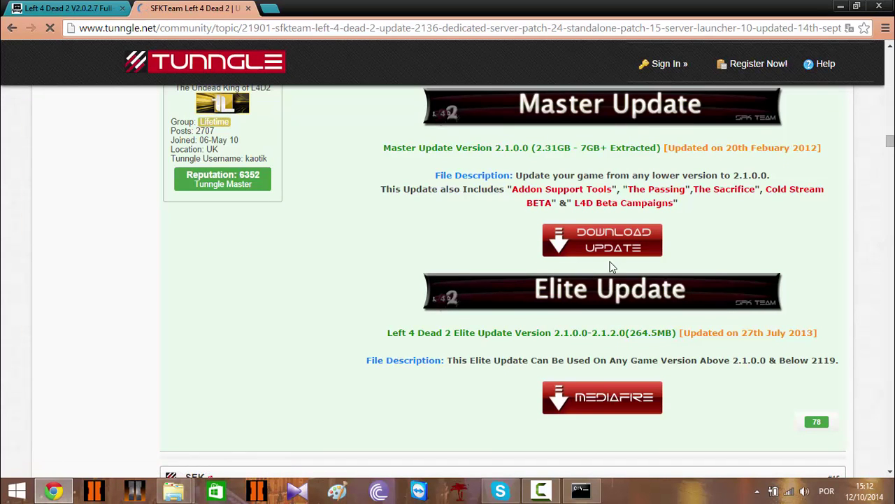
pyautogui.scroll(1, 611, 267)
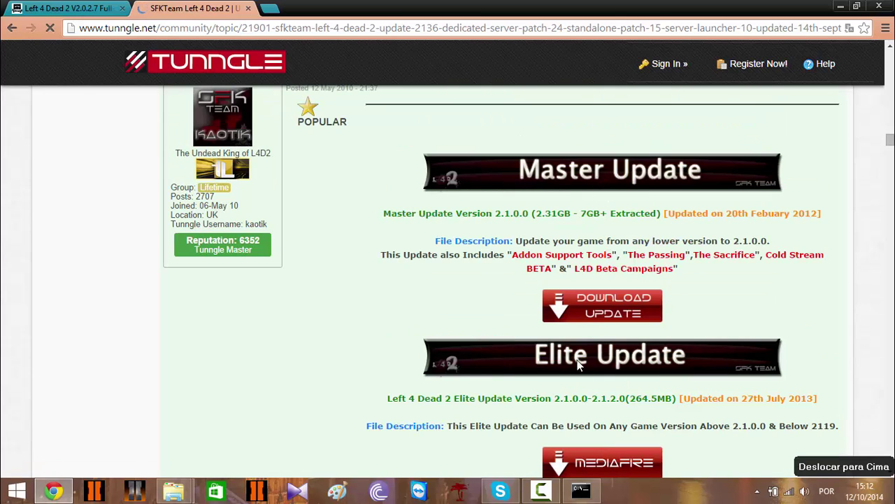
pyautogui.scroll(-1, 482, 219)
pyautogui.scroll(1, 481, 219)
# Restore the patches window to a smaller size over the browser and rename the Master Update folder to 1Master Update.
pyautogui.moveTo(179, 494)
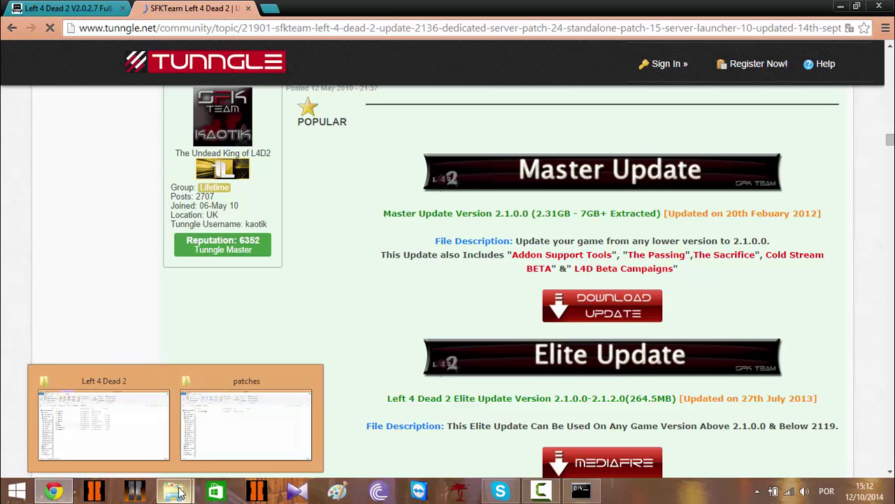
pyautogui.click(240, 441)
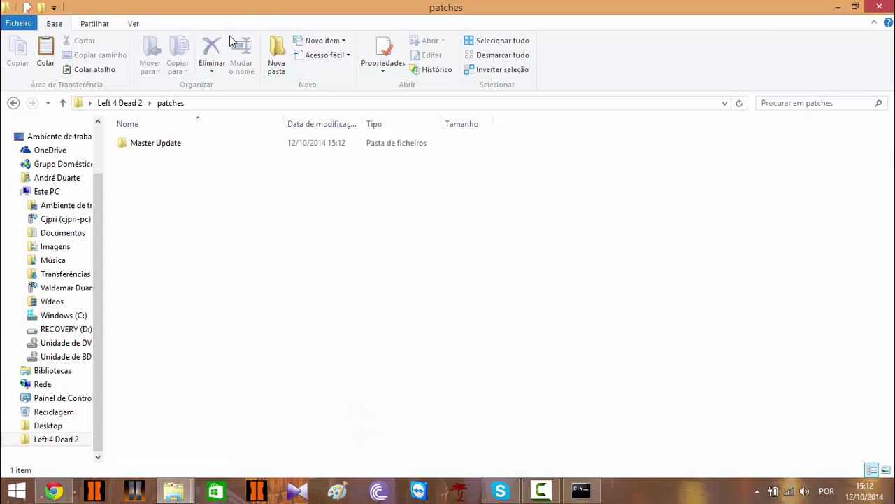
pyautogui.moveTo(231, 7); pyautogui.dragTo(259, 49)
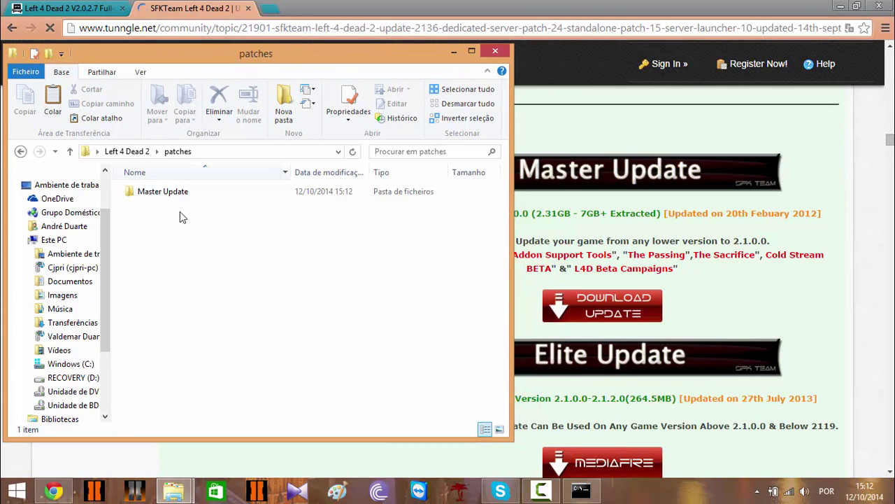
pyautogui.click(143, 193)
pyautogui.click(141, 196)
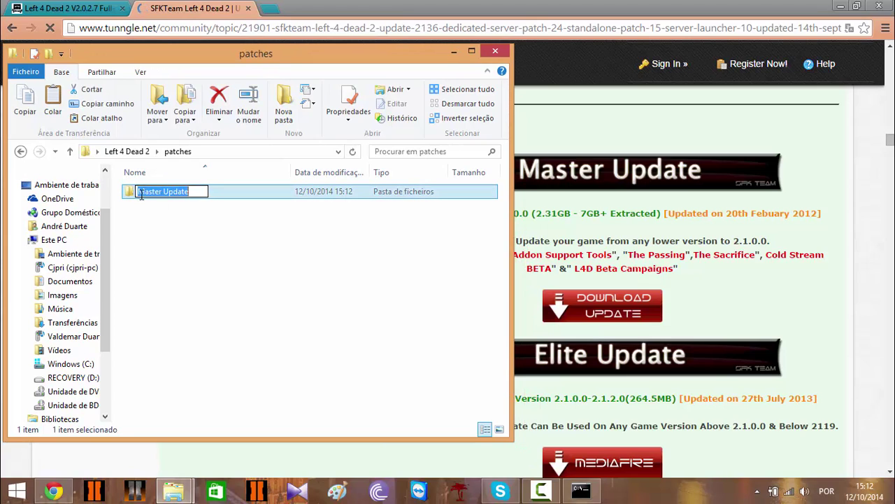
pyautogui.press('BackSpace')
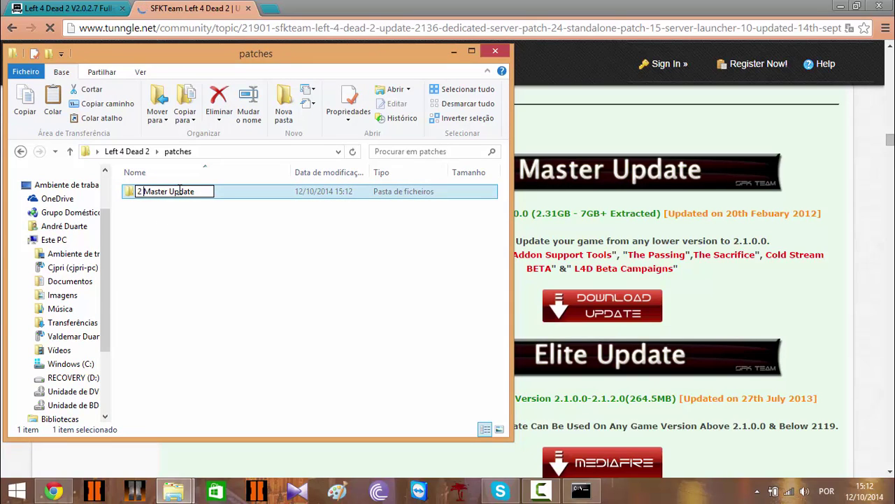
pyautogui.write('1')
pyautogui.press('Return')
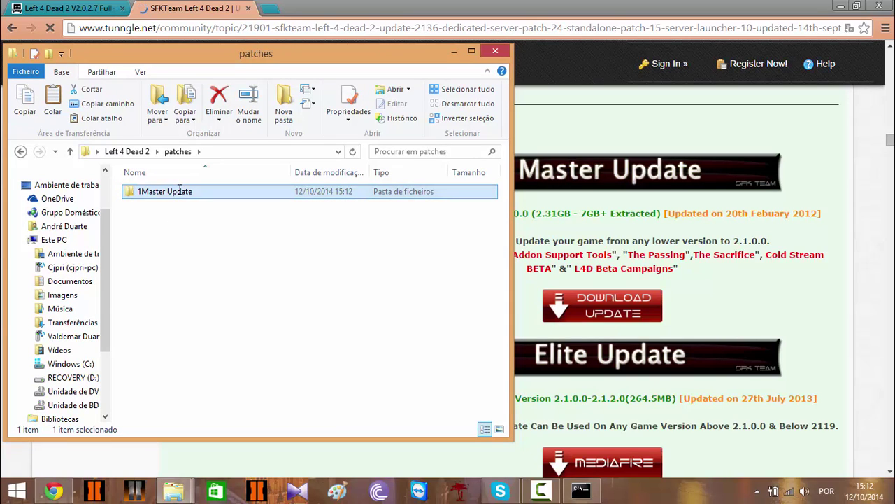
pyautogui.click(176, 223)
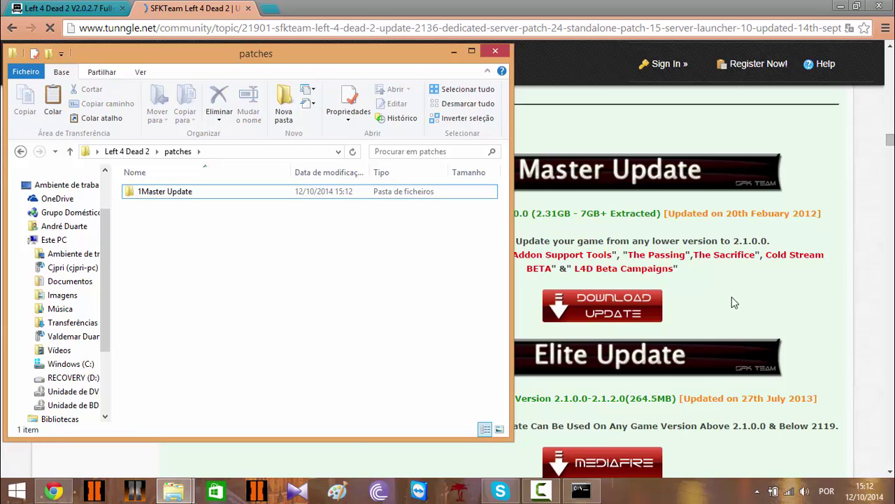
# Create a folder named 2Elite update in patches and return to the Tunngle topic in Chrome.
pyautogui.rightClick(171, 262)
pyautogui.moveTo(342, 445)
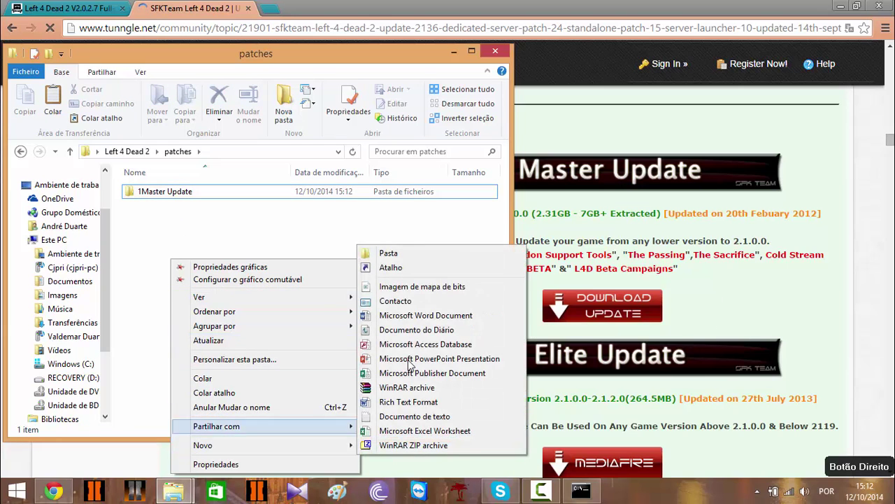
pyautogui.click(403, 255)
pyautogui.write('2')
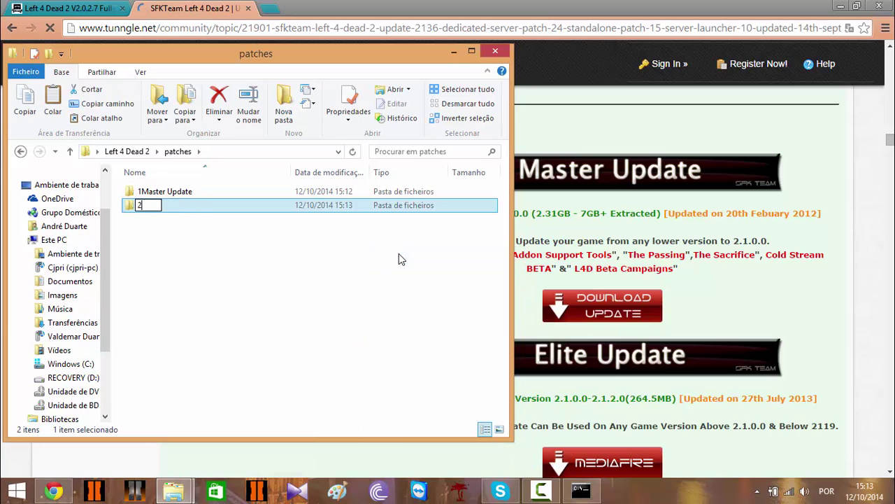
pyautogui.write('Elite pdate')
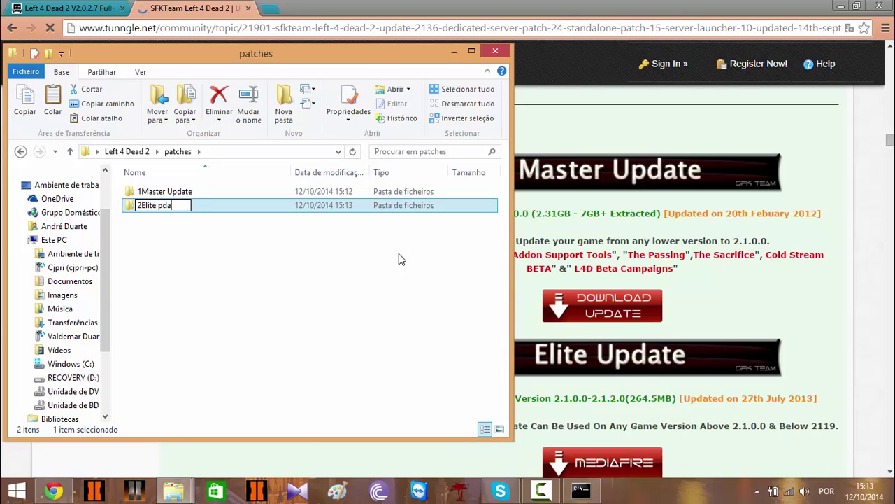
pyautogui.press('BackSpace')
pyautogui.press('BackSpace')
pyautogui.press('BackSpace')
pyautogui.write('update')
pyautogui.press('Return')
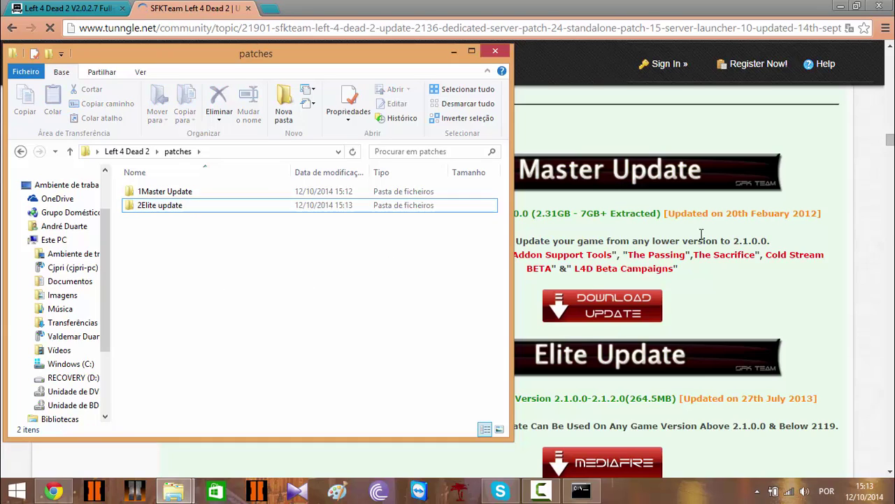
pyautogui.middleClick(836, 278)
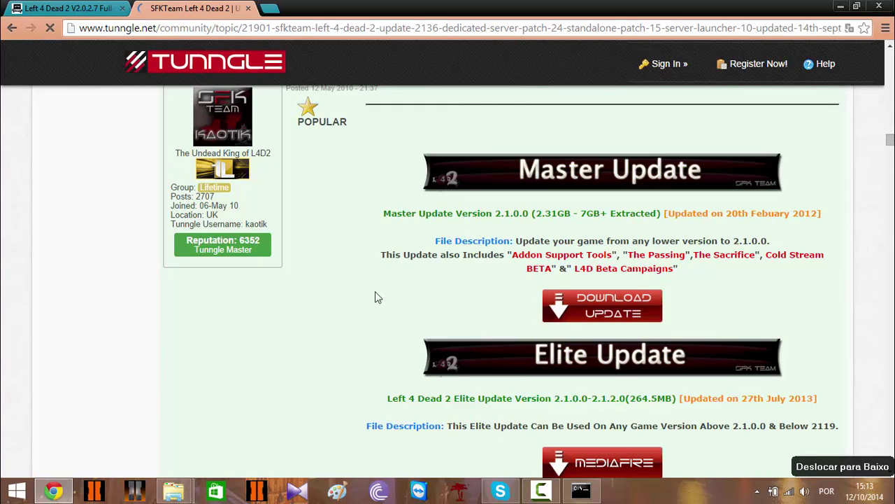
# Check the Incremental Update heading in the Tunngle topic and create a folder named 3Incremental Update in patches.
pyautogui.scroll(-3, 375, 303)
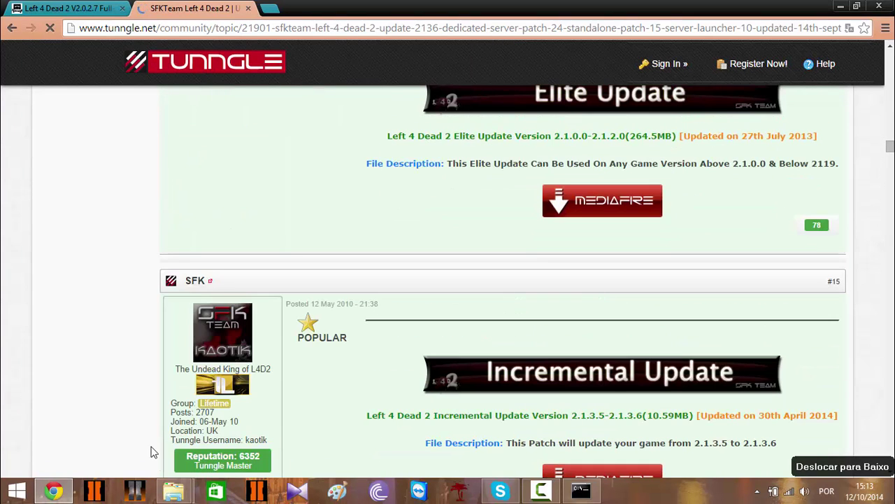
pyautogui.moveTo(175, 491)
pyautogui.click(231, 436)
pyautogui.rightClick(253, 287)
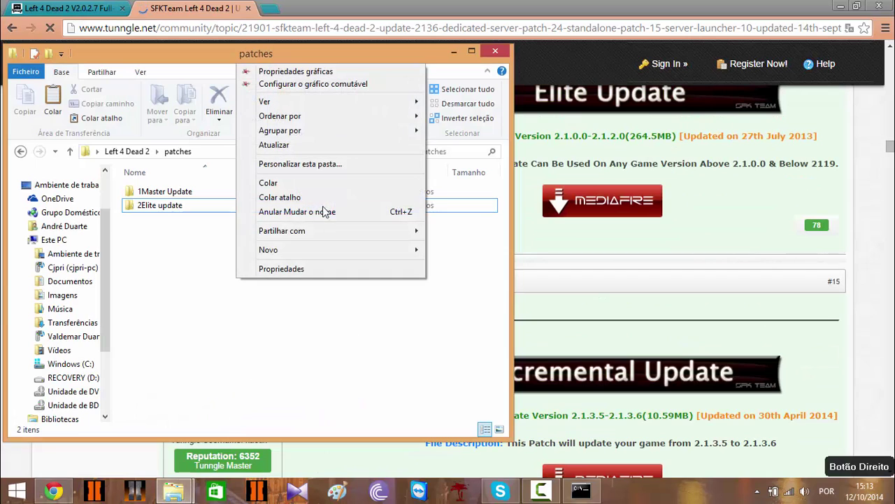
pyautogui.moveTo(301, 249)
pyautogui.click(459, 251)
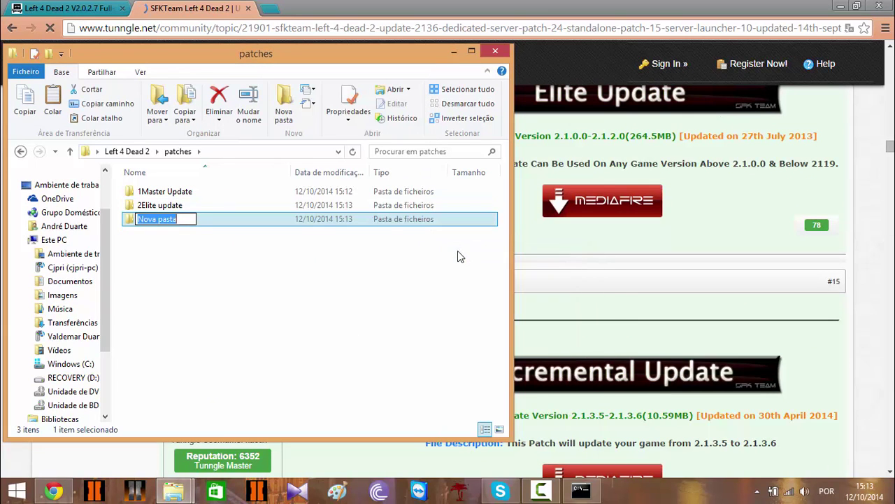
pyautogui.write('3I')
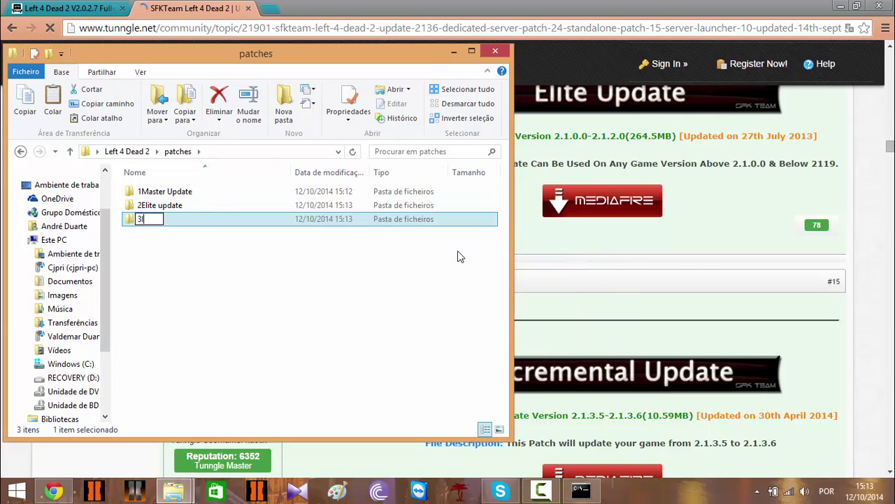
pyautogui.write('ncremental')
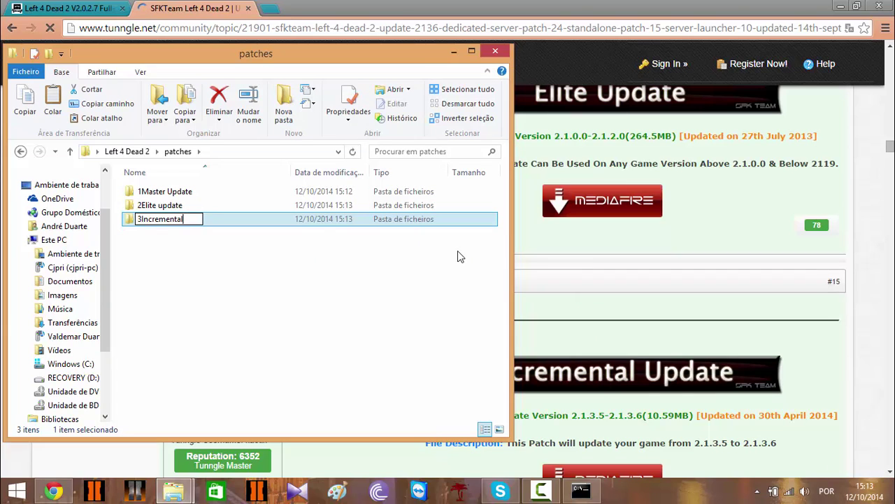
pyautogui.write(' Update')
pyautogui.press('Return')
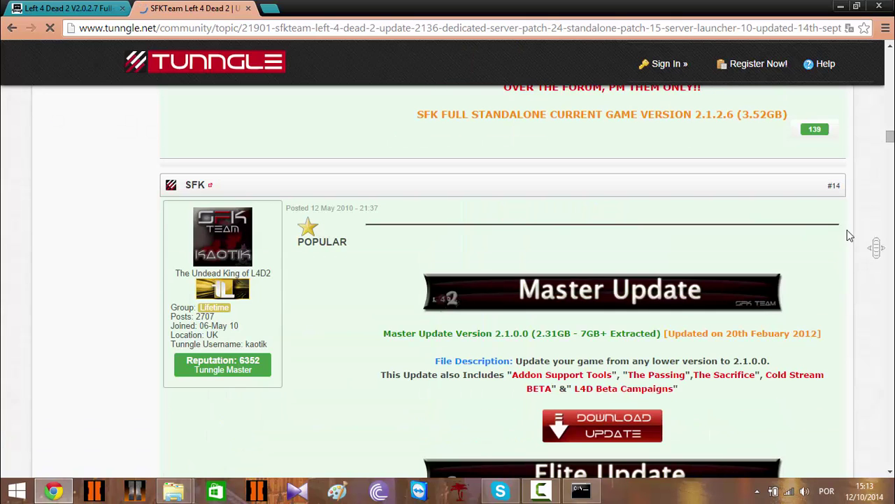
# Go to the Standalone Patch section of the Tunngle topic in Chrome.
pyautogui.middleClick(862, 261)
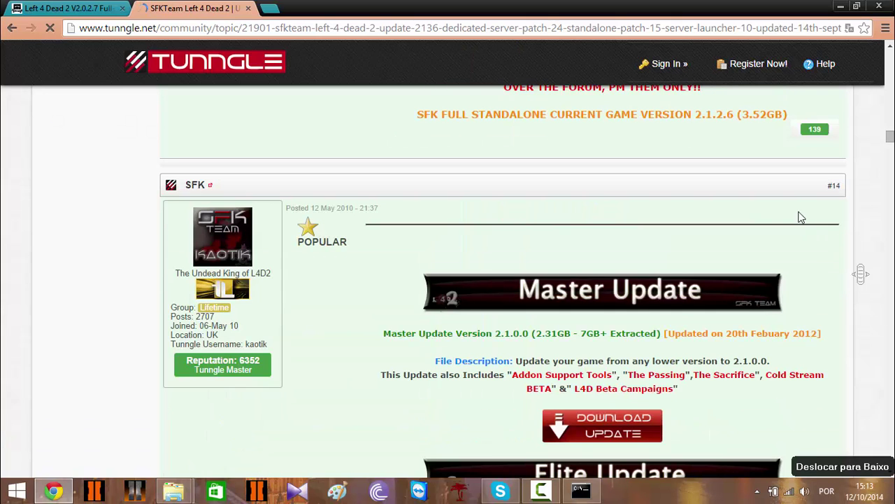
pyautogui.scroll(-1, 891, 154)
pyautogui.scroll(-20, 891, 154)
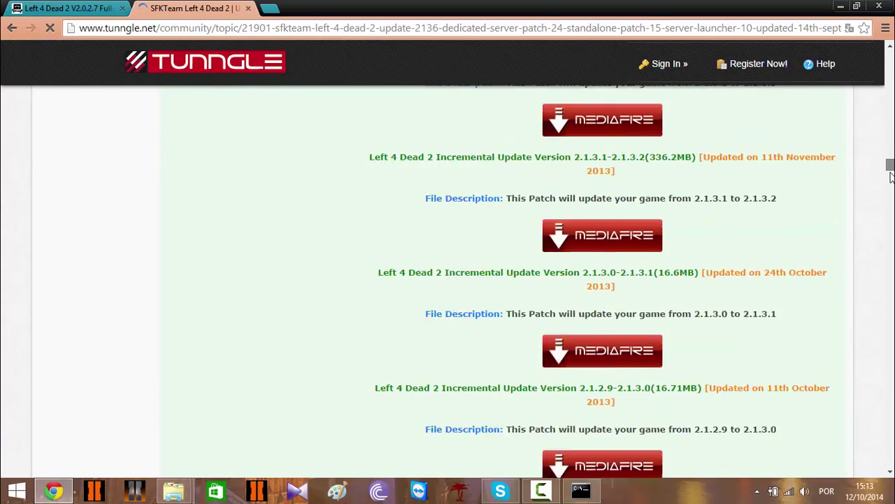
pyautogui.scroll(-10, 891, 198)
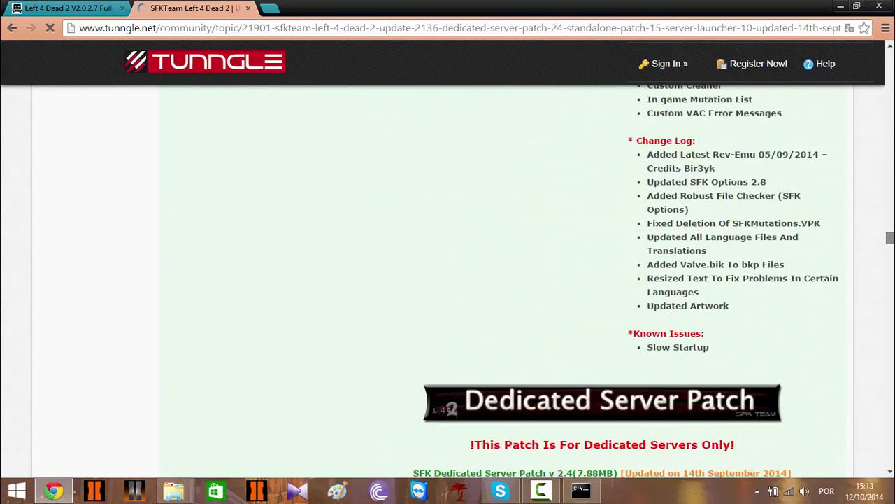
pyautogui.middleClick(880, 275)
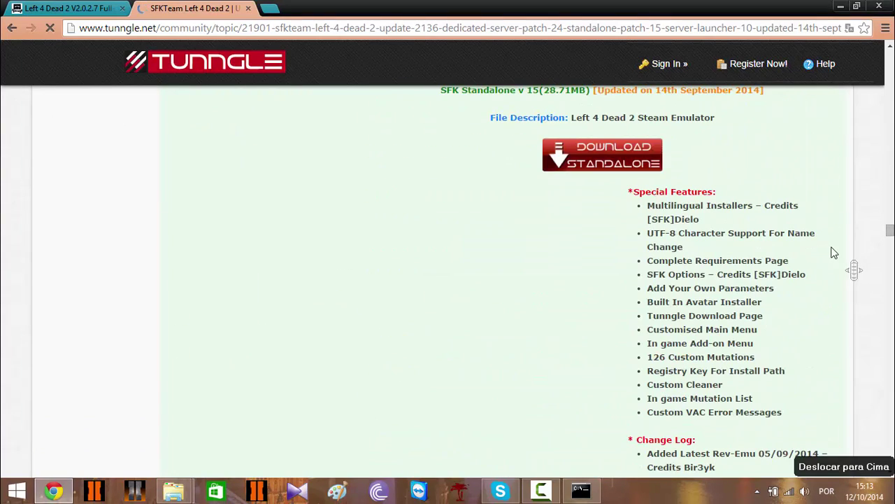
pyautogui.scroll(2, 890, 231)
pyautogui.scroll(1, 890, 230)
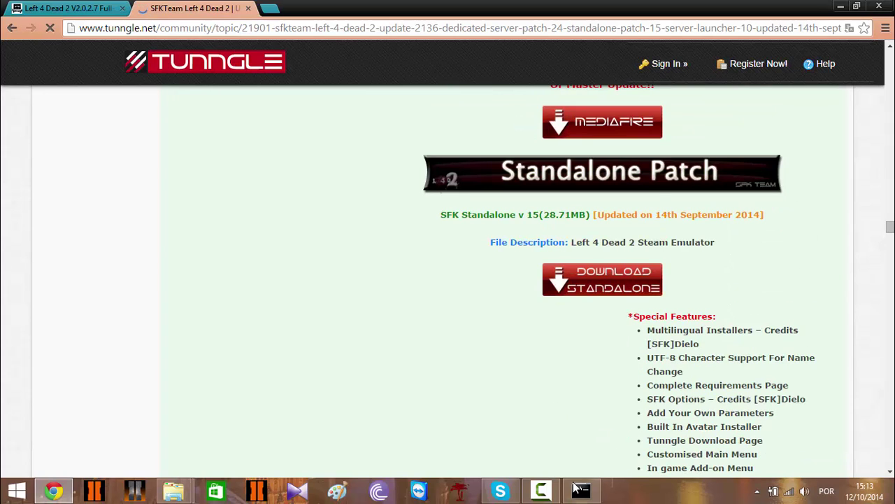
# Switch to the patches folder in File Explorer and create a folder named 4Standalone patch in it.
pyautogui.moveTo(185, 492)
pyautogui.click(259, 449)
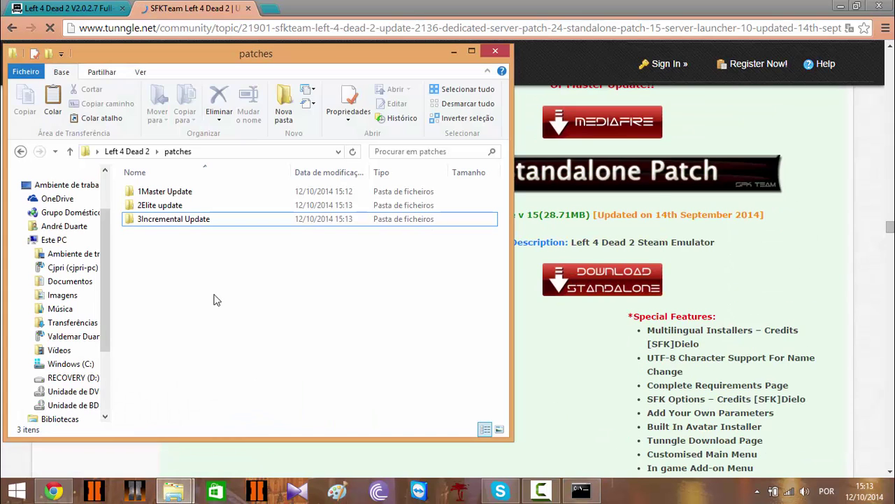
pyautogui.rightClick(231, 286)
pyautogui.moveTo(269, 261)
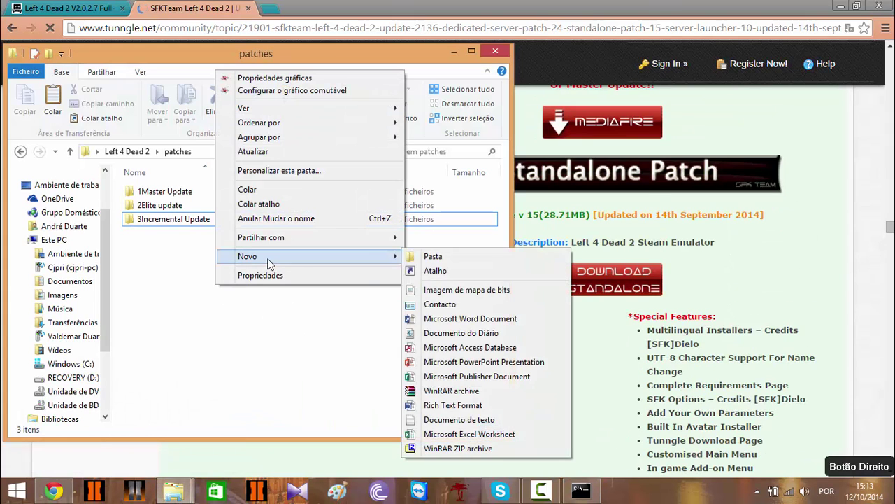
pyautogui.click(425, 257)
pyautogui.write('4Standalone patch')
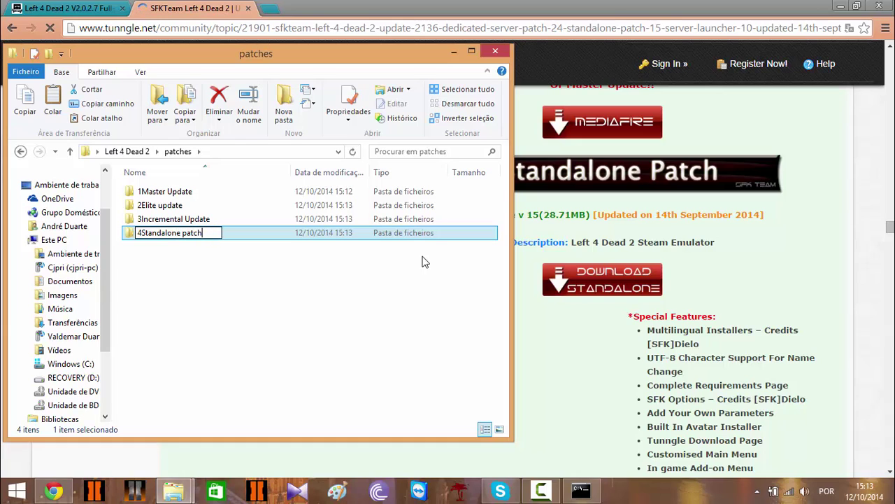
pyautogui.press('Return')
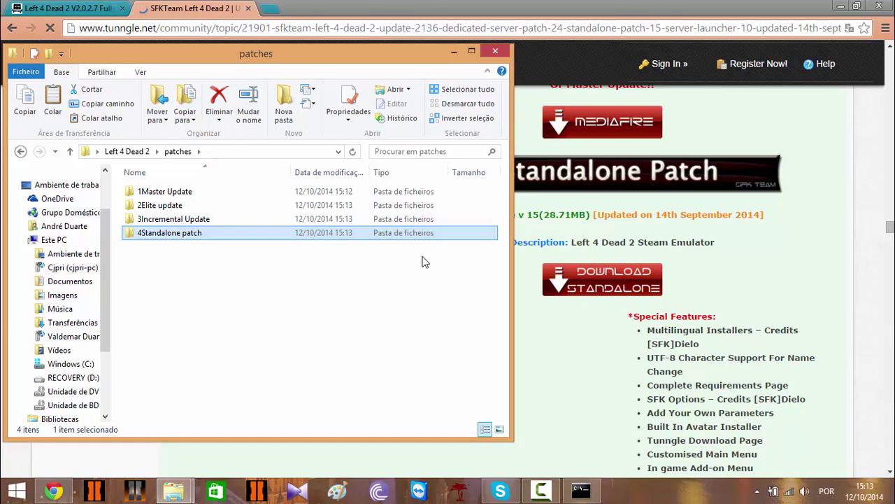
# Minimize the patches window and use the Tunngle topic's index to go to the Master Update section.
pyautogui.click(454, 52)
pyautogui.middleClick(867, 269)
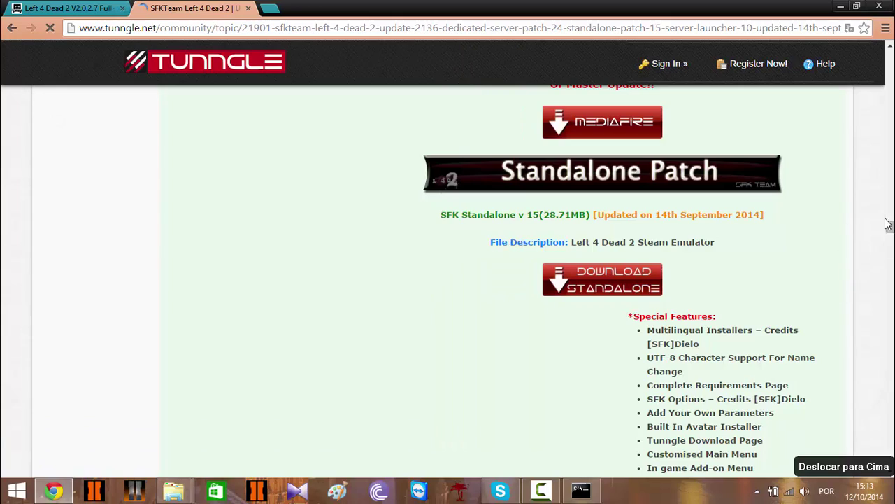
pyautogui.scroll(20, 890, 228)
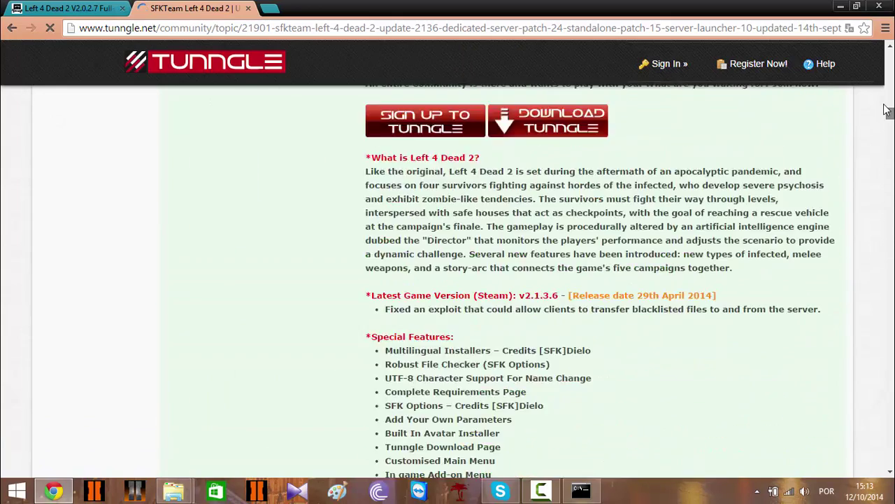
pyautogui.click(887, 103)
pyautogui.moveTo(887, 103); pyautogui.dragTo(888, 82)
pyautogui.scroll(4, 716, 128)
pyautogui.scroll(-4, 580, 212)
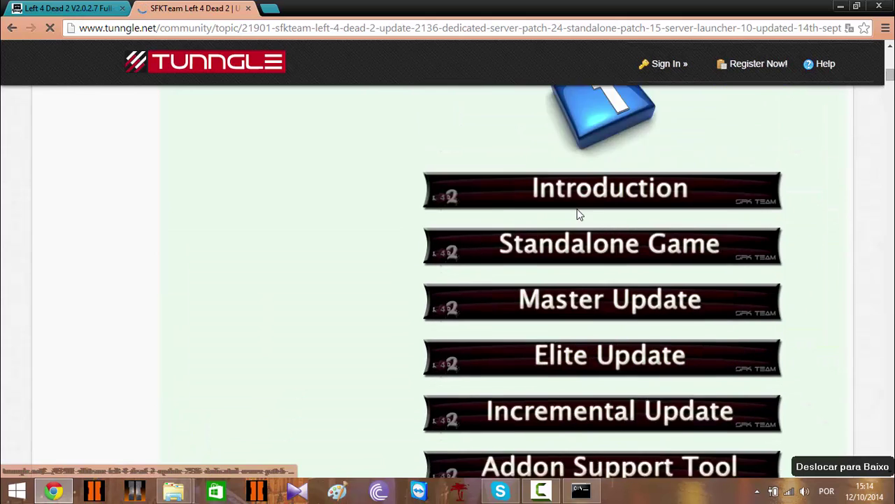
pyautogui.click(583, 109)
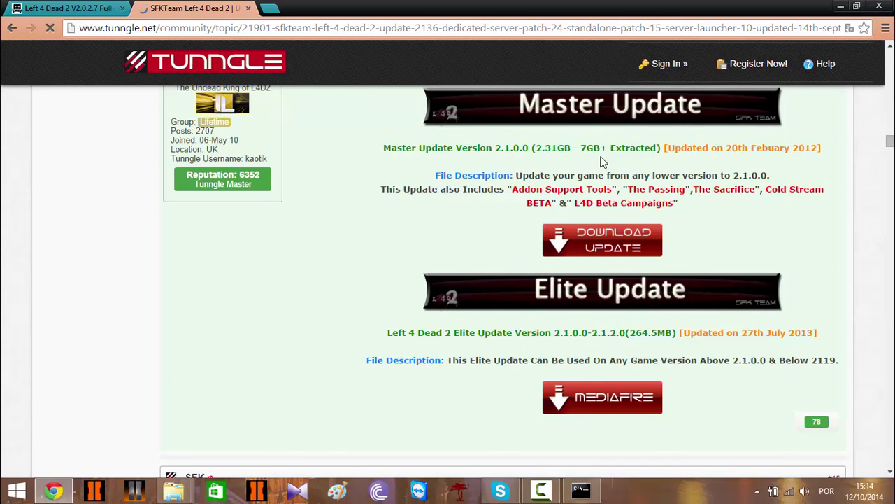
# Open the Master Update 2.1.0.0 download link and dismiss the translation offer on the redirect page.
pyautogui.click(601, 247)
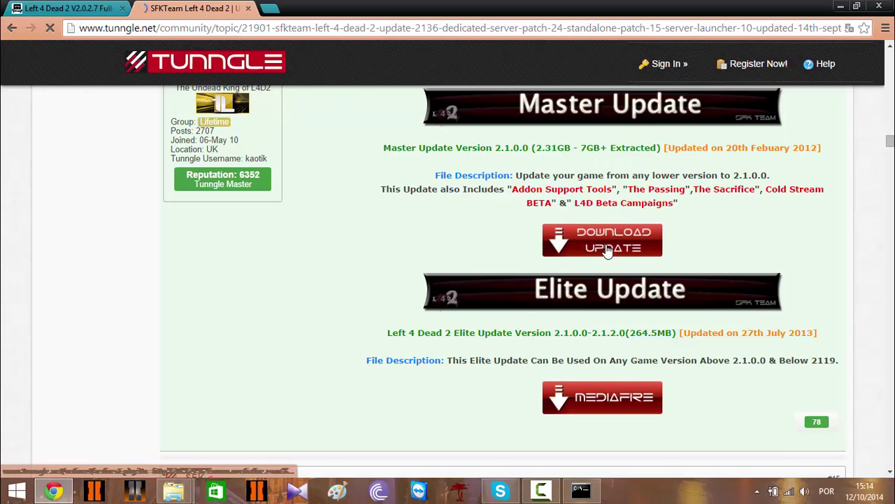
pyautogui.click(606, 249)
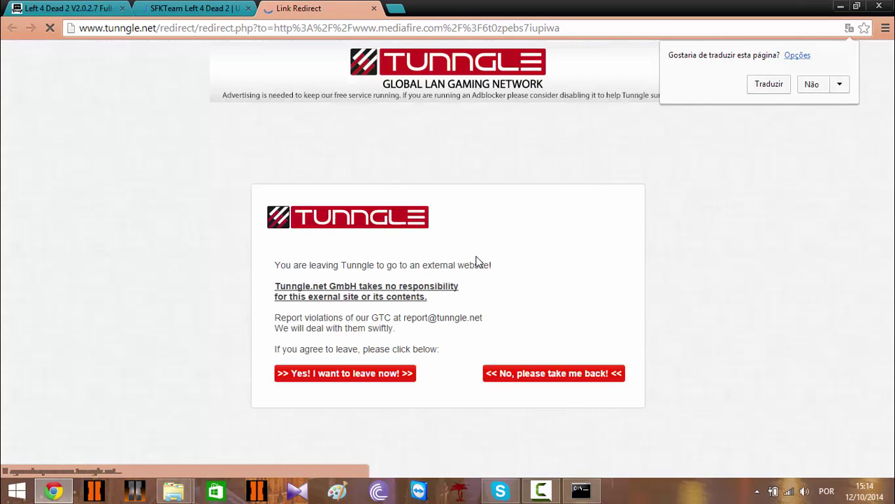
pyautogui.click(841, 85)
pyautogui.click(804, 125)
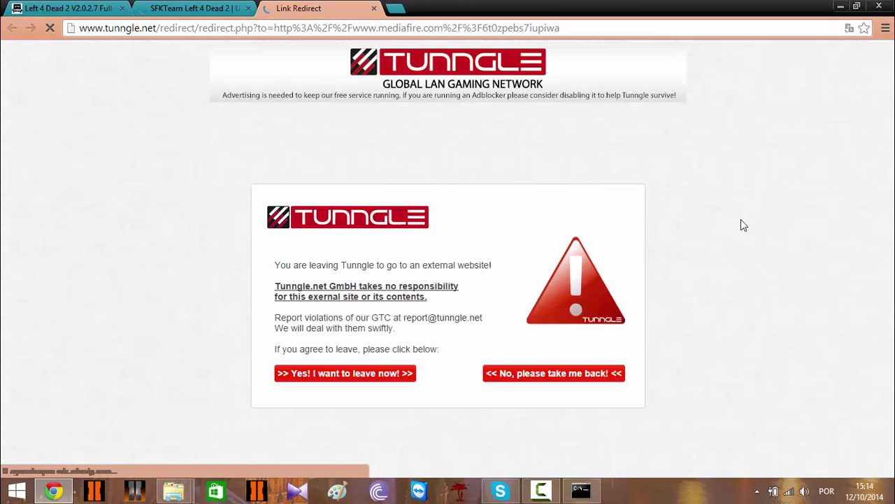
# Agree to leave Tunngle for the external site to download the Master Update, closing the pop-up advertisement.
pyautogui.click(341, 376)
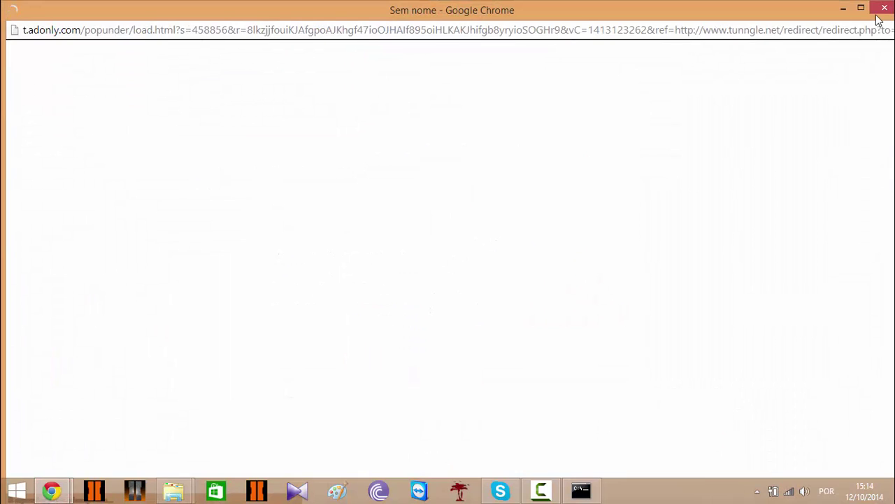
pyautogui.click(879, 30)
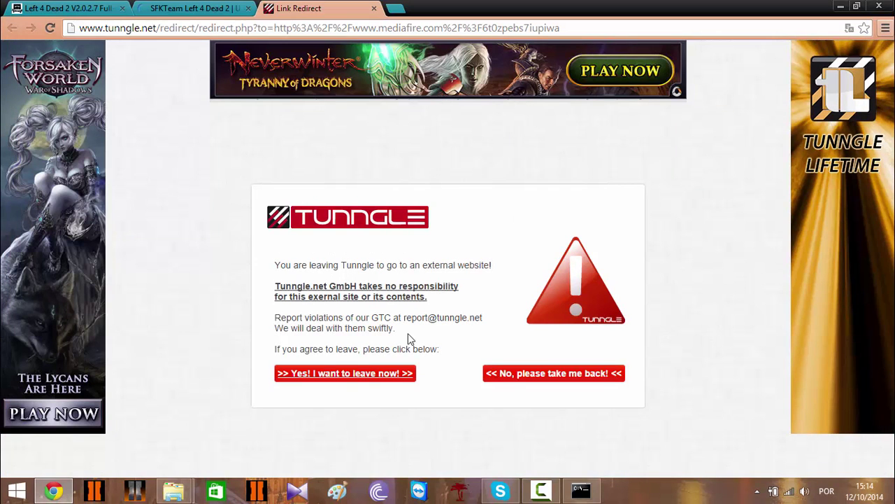
pyautogui.click(349, 375)
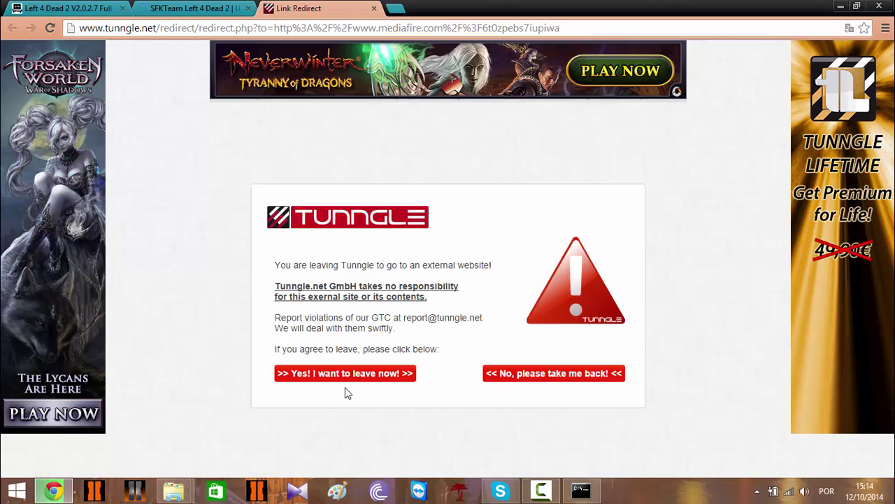
pyautogui.click(343, 376)
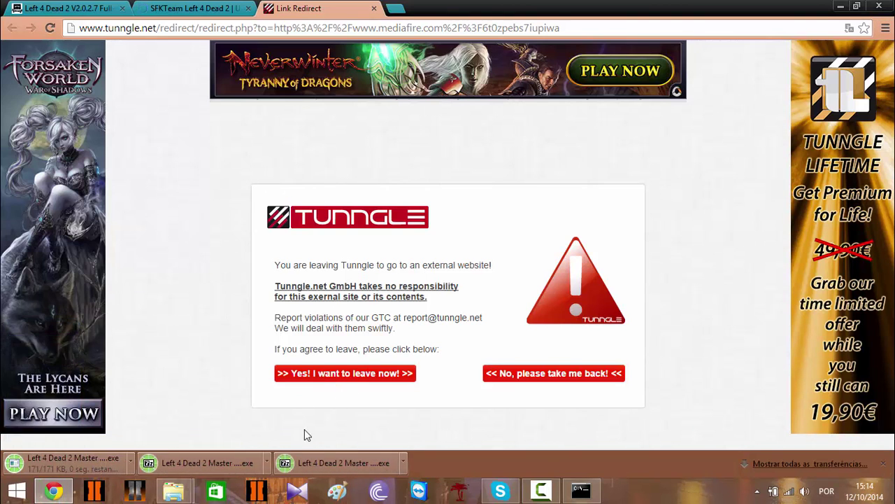
# Run the downloaded Left 4 Dead 2 Master self-extracting archive.
pyautogui.click(132, 463)
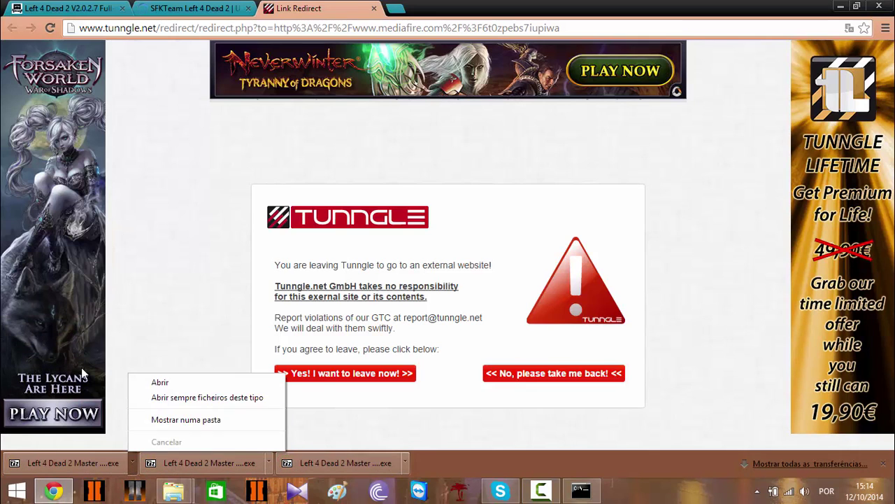
pyautogui.click(180, 414)
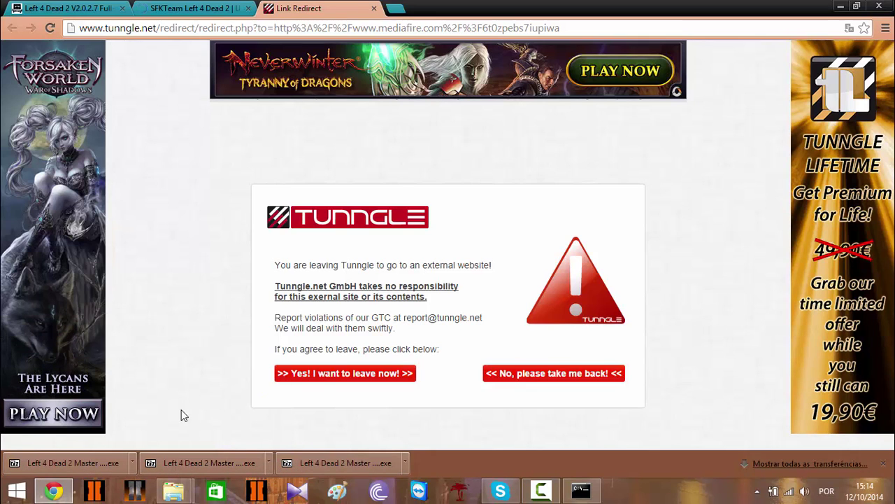
pyautogui.click(56, 460)
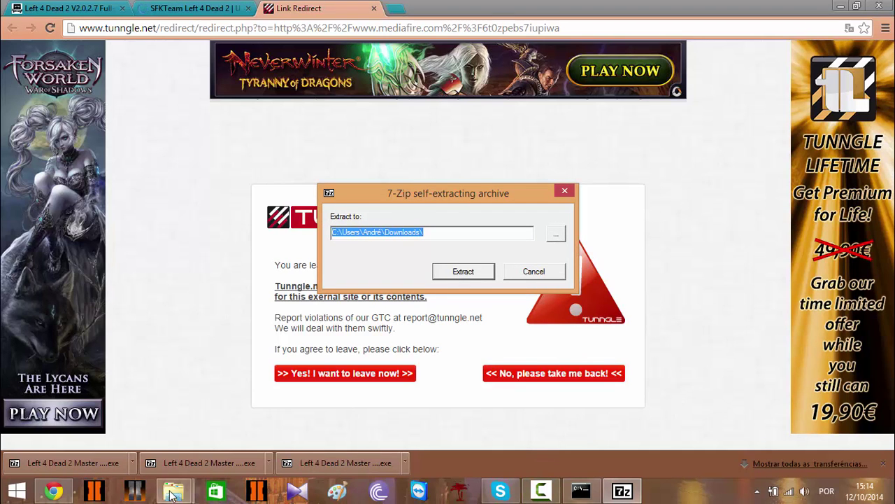
# Copy the path of the 1Master Update folder, set it as the 7-Zip destination and extract the archive there.
pyautogui.moveTo(174, 491)
pyautogui.click(262, 427)
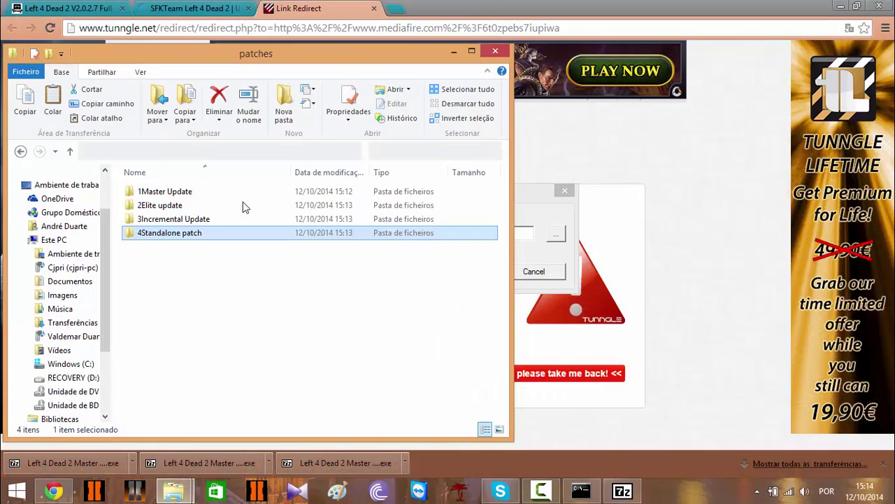
pyautogui.doubleClick(168, 194)
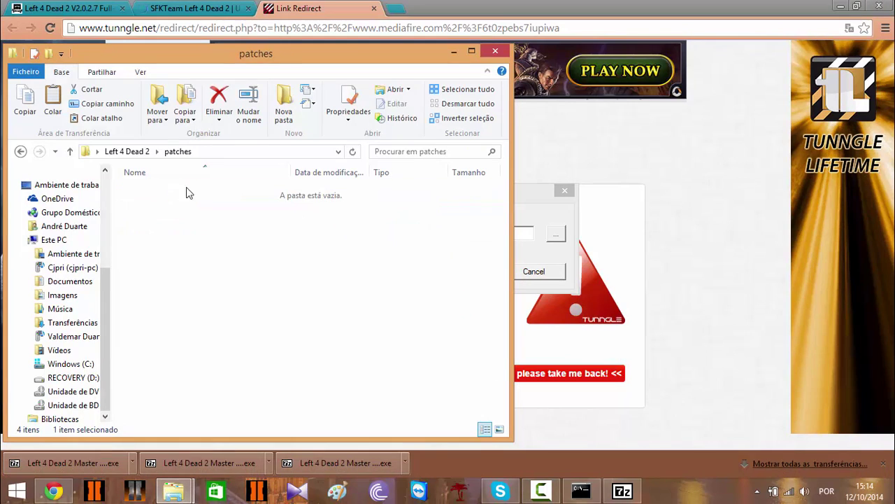
pyautogui.click(285, 153)
pyautogui.hotkey('ctrl', 'c')
pyautogui.click(575, 185)
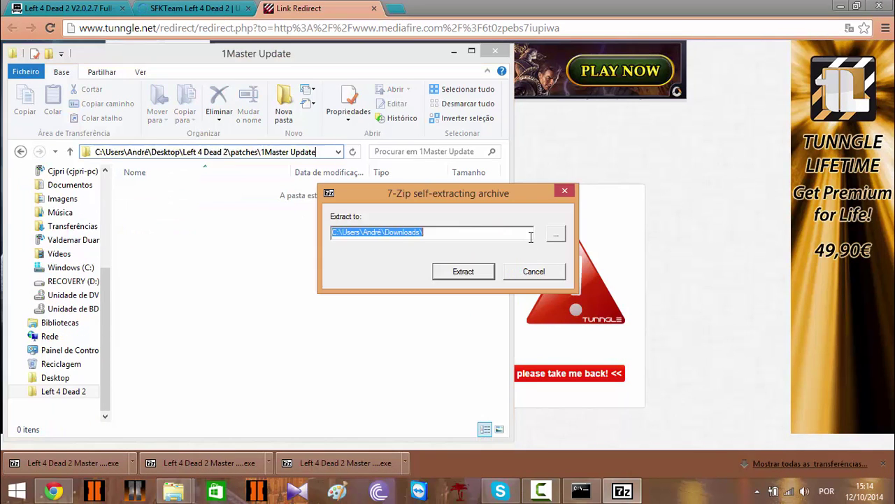
pyautogui.hotkey('ctrl', 'v')
pyautogui.click(483, 273)
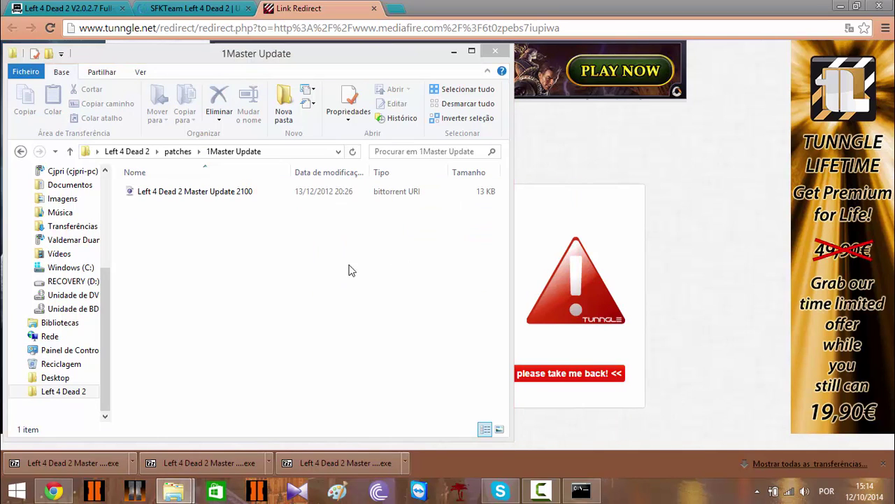
# Open the Left 4 Dead 2 Master Update 2100 torrent from the 1Master Update folder in BitTorrent.
pyautogui.click(884, 464)
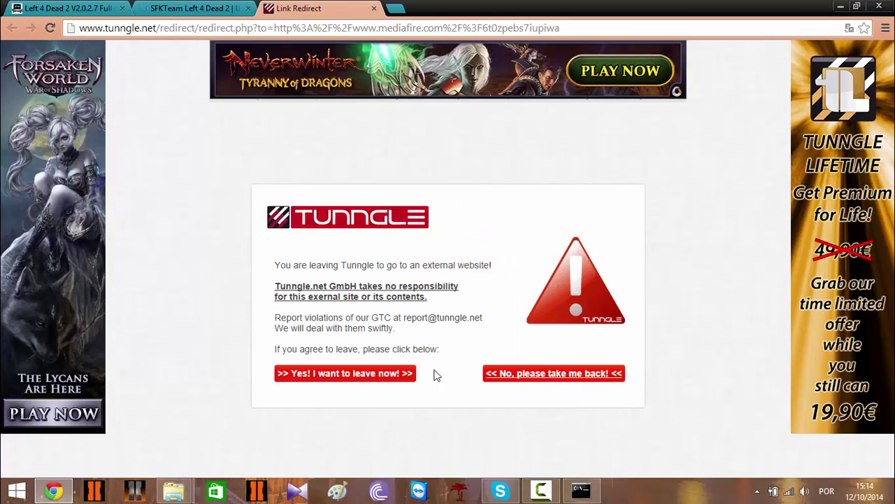
pyautogui.moveTo(175, 490)
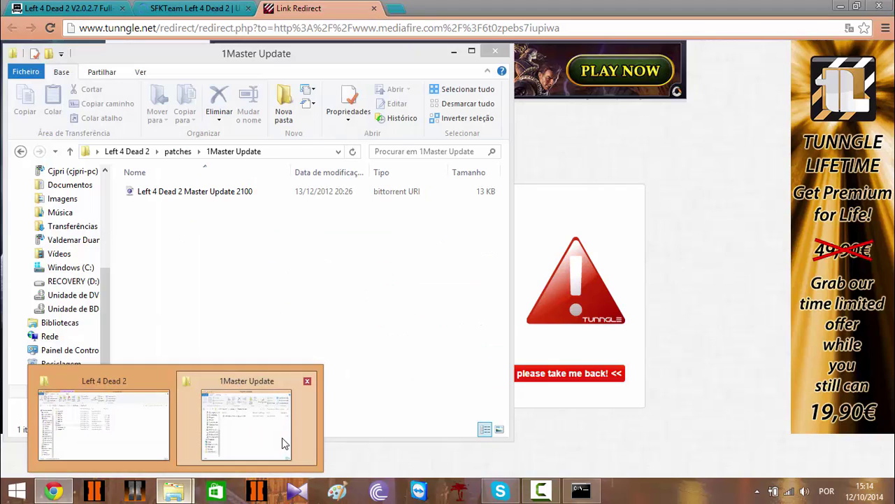
pyautogui.click(284, 441)
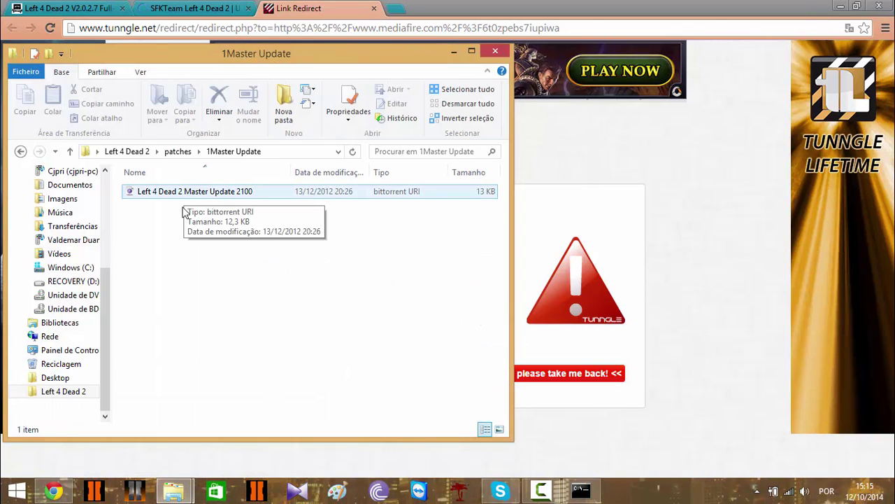
pyautogui.click(180, 198)
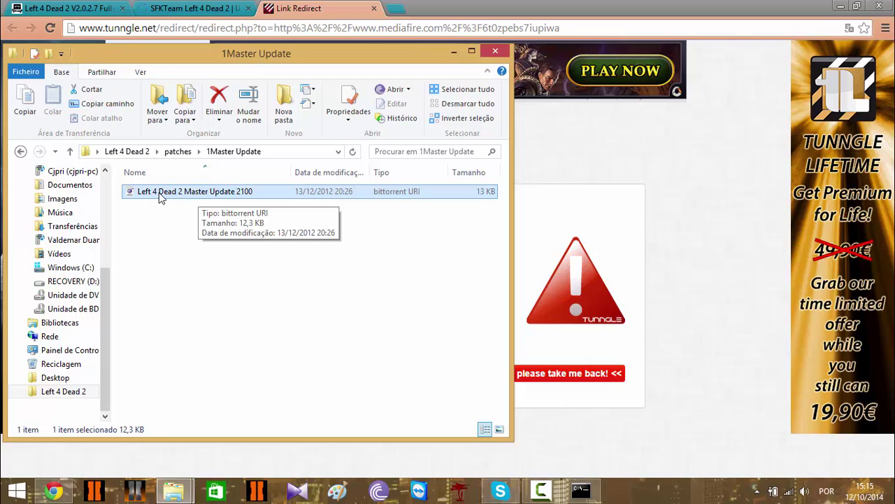
pyautogui.doubleClick(160, 192)
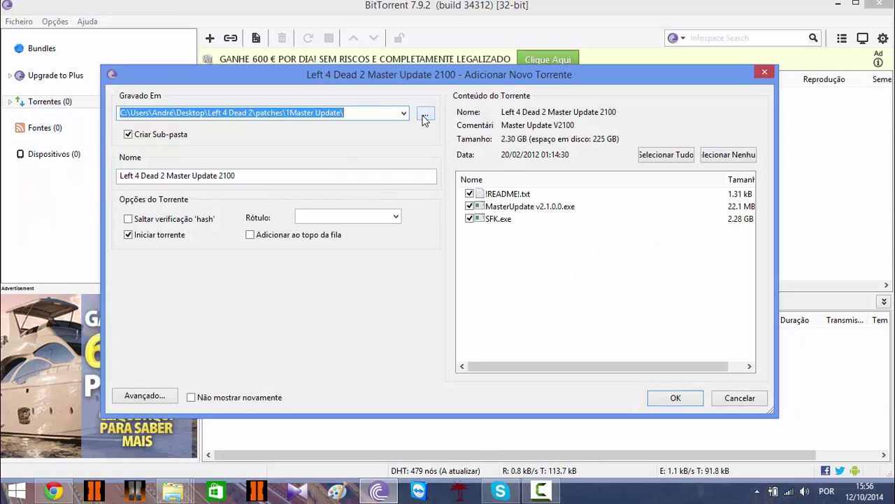
# Set the torrent's save location to the Left 4 Dead 2\patches\1Master Update folder and start the download.
pyautogui.click(174, 491)
pyautogui.click(117, 430)
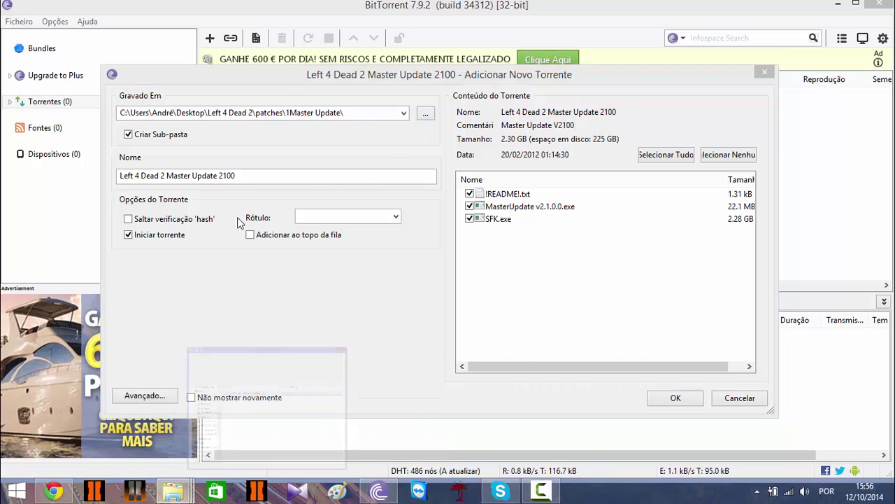
pyautogui.click(529, 261)
pyautogui.click(541, 165)
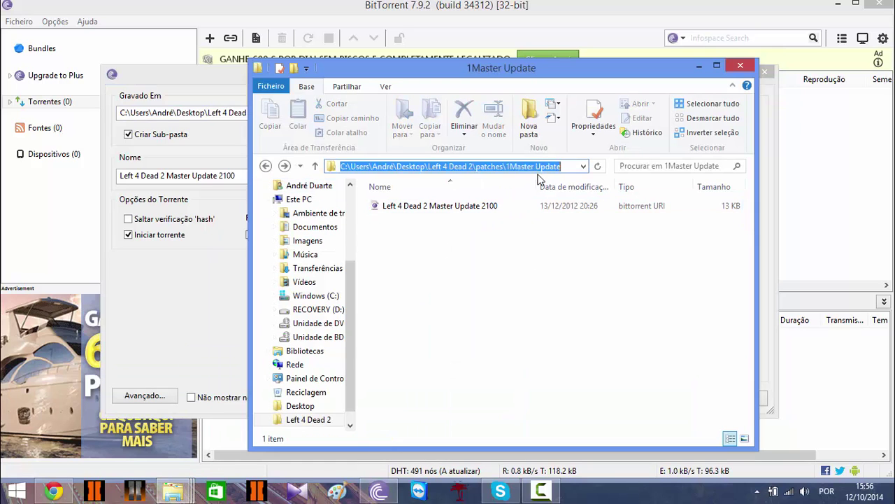
pyautogui.click(227, 117)
pyautogui.hotkey('shift', 'Left')
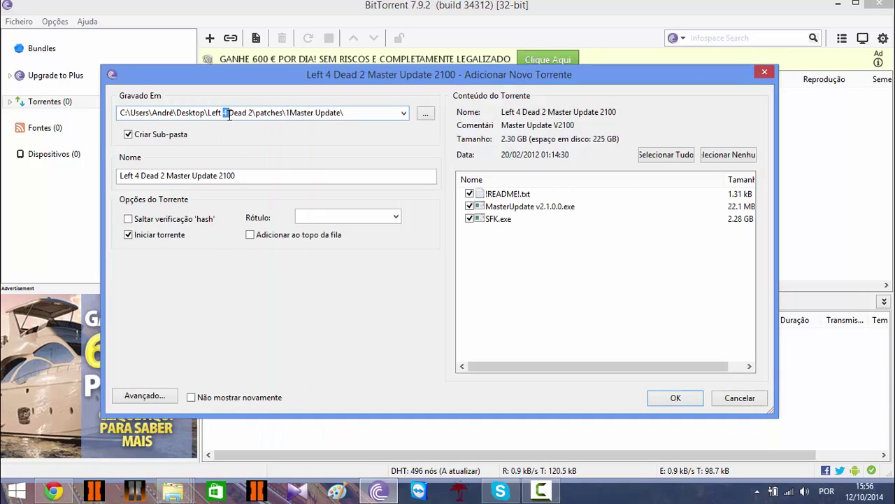
pyautogui.hotkey('ctrl', 'a')
pyautogui.press('End')
pyautogui.press('BackSpace')
pyautogui.click(677, 399)
# Force-start the Left 4 Dead 2 Master Update 2100 torrent and set its bandwidth allocation to high (Alta).
pyautogui.click(474, 98)
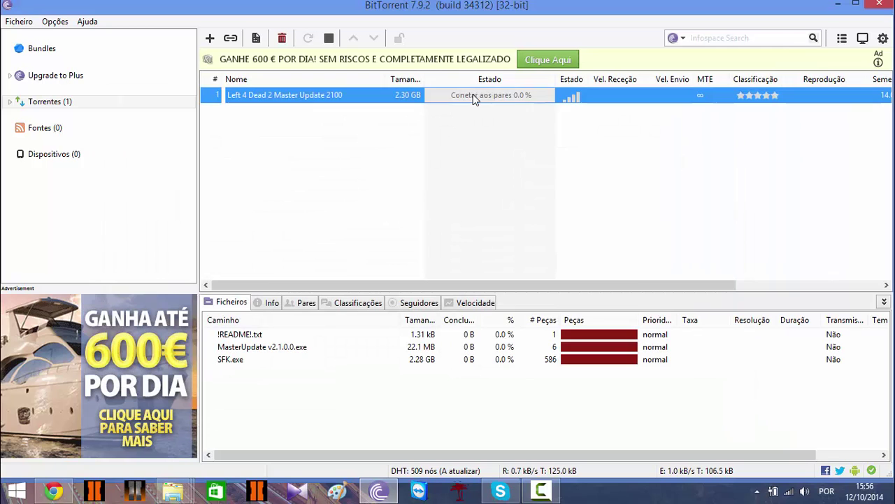
pyautogui.rightClick(474, 98)
pyautogui.click(504, 202)
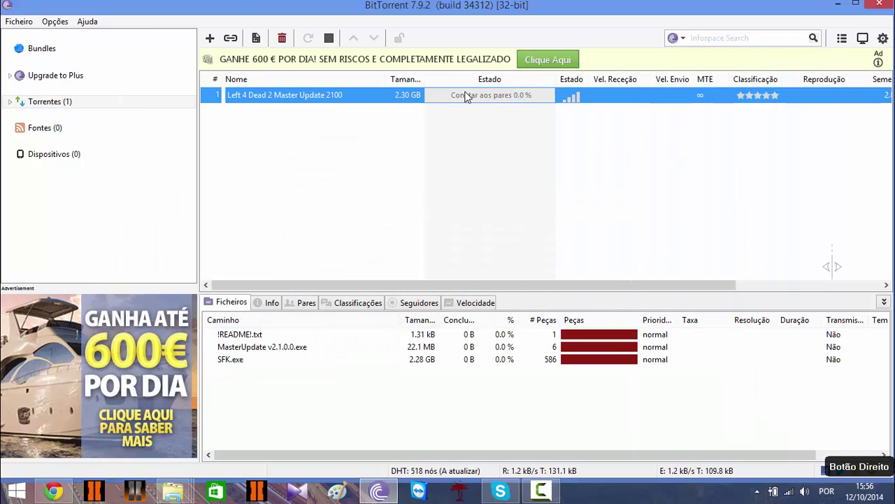
pyautogui.rightClick(467, 95)
pyautogui.moveTo(555, 313)
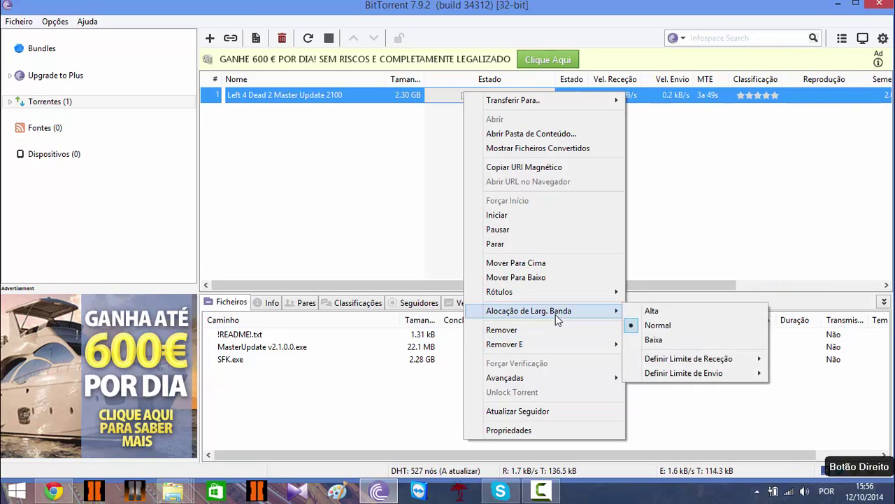
pyautogui.click(658, 312)
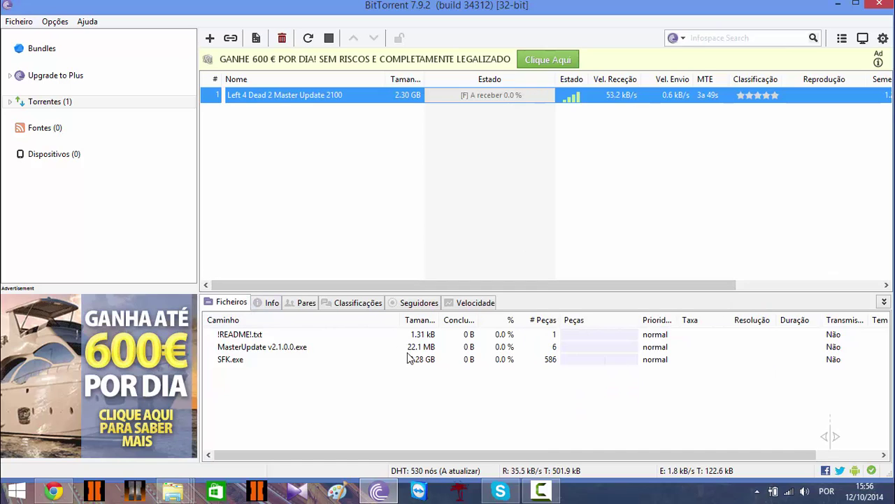
# Set the priority of MasterUpdate v2.1.0.0.exe to high (Alta) and that of !README!.txt to low (Baixa).
pyautogui.click(288, 347)
pyautogui.rightClick(283, 346)
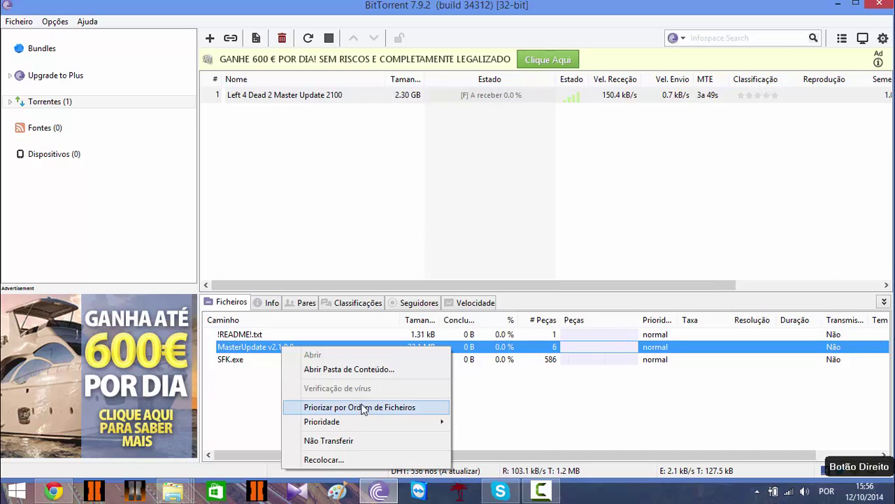
pyautogui.moveTo(446, 424)
pyautogui.click(478, 423)
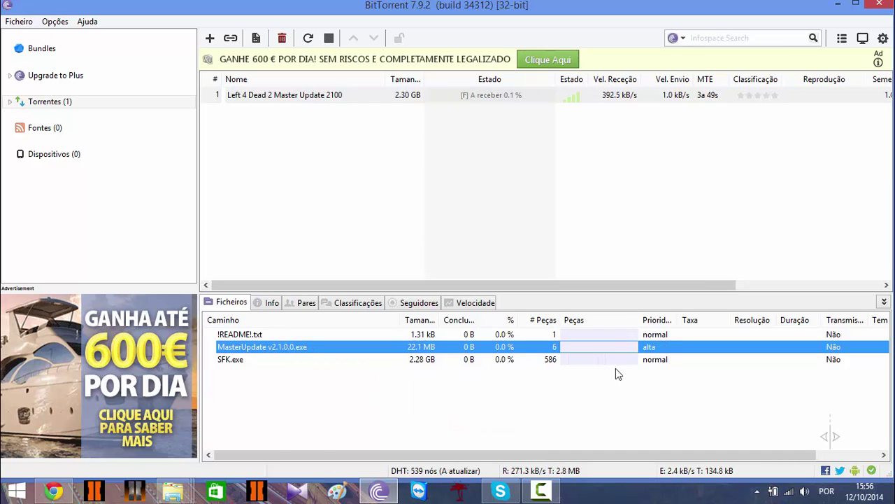
pyautogui.click(625, 359)
pyautogui.click(632, 335)
pyautogui.rightClick(631, 339)
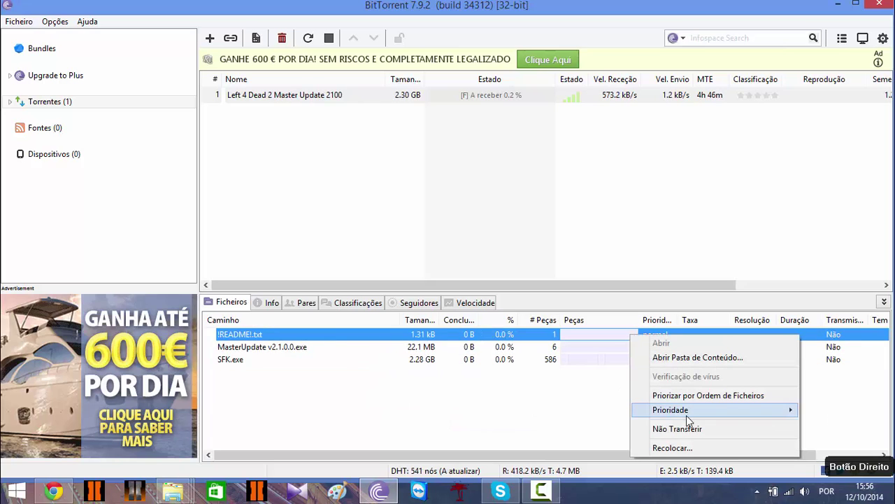
pyautogui.moveTo(780, 410)
pyautogui.click(828, 439)
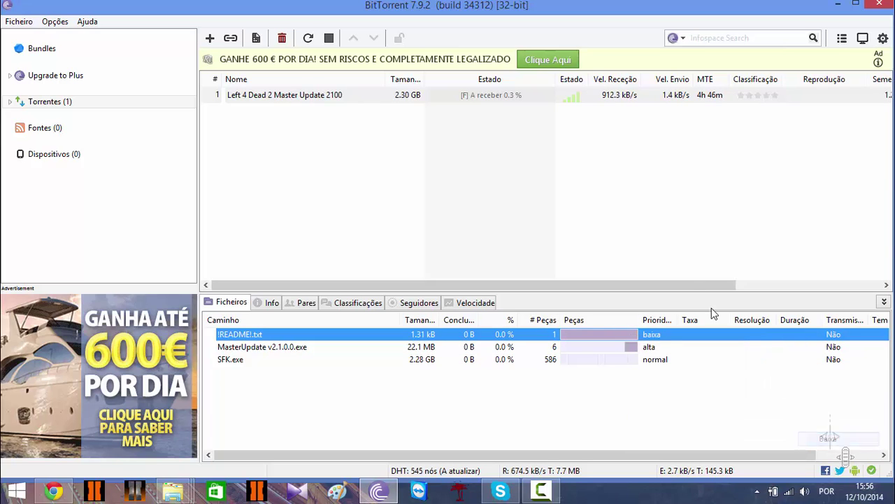
# Stop the Left 4 Dead 2 Master Update 2100 torrent and remove it together with its downloaded data.
pyautogui.click(469, 98)
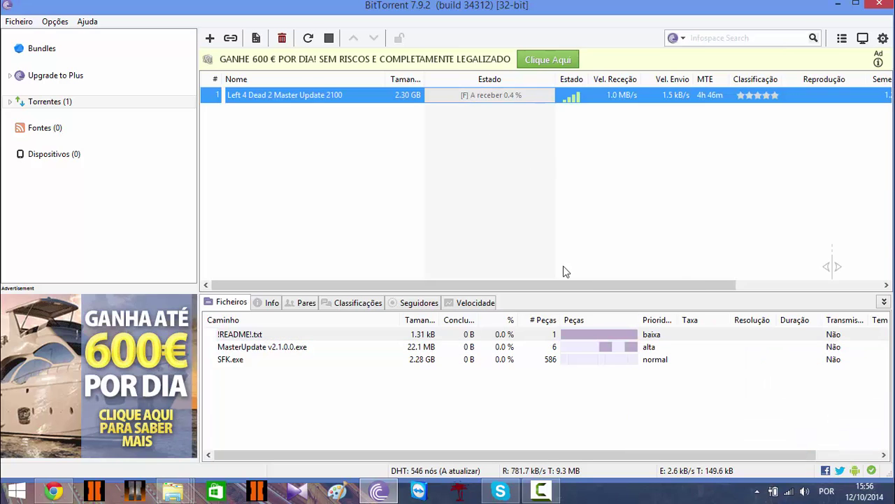
pyautogui.click(542, 493)
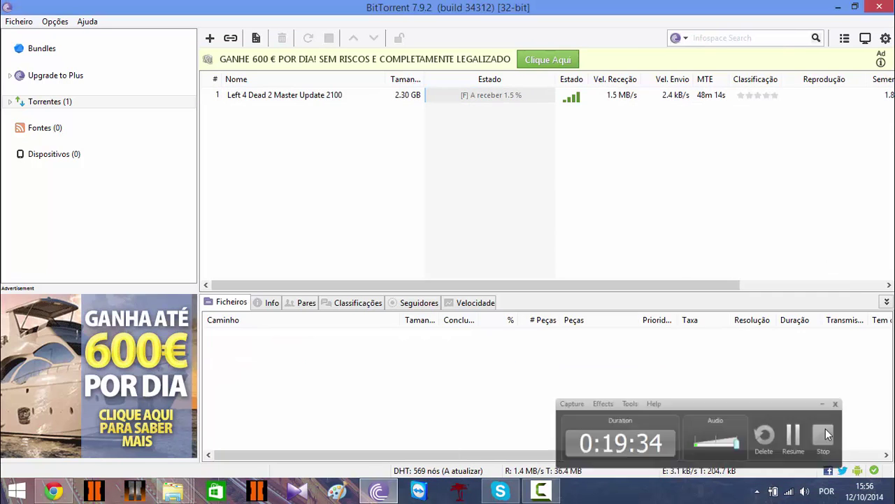
pyautogui.click(486, 94)
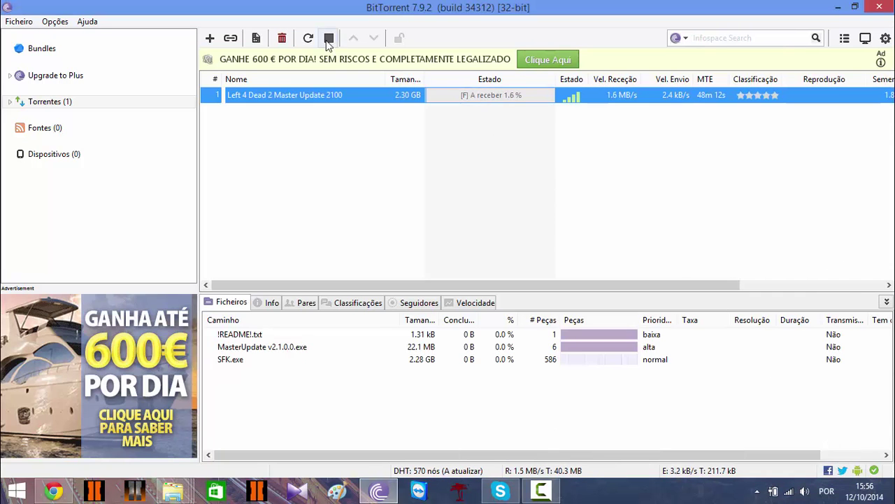
pyautogui.click(329, 38)
pyautogui.rightClick(469, 103)
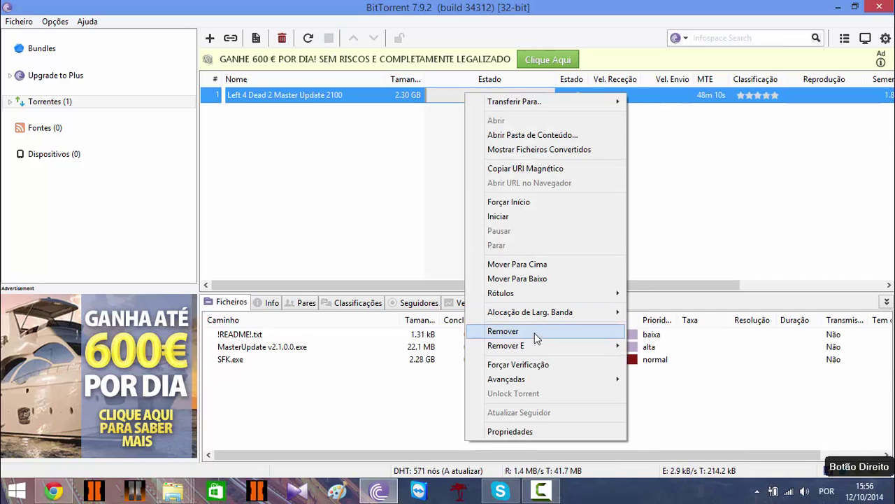
pyautogui.moveTo(538, 349)
pyautogui.click(657, 360)
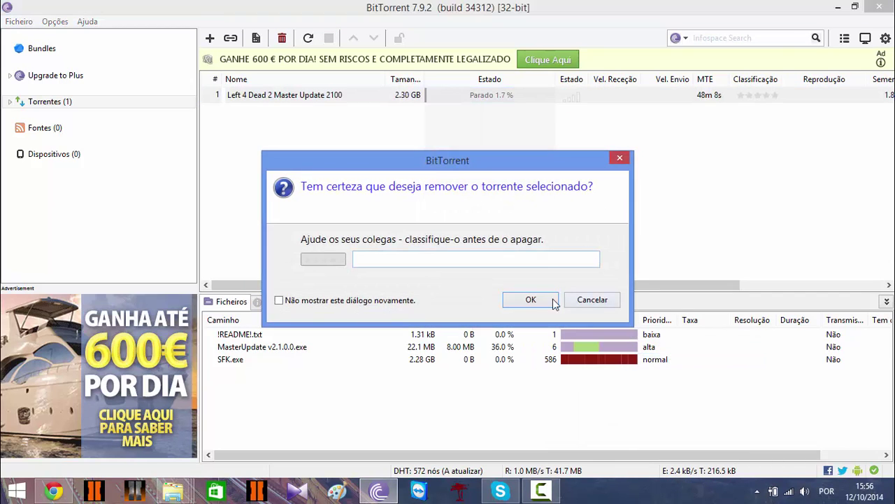
pyautogui.click(552, 300)
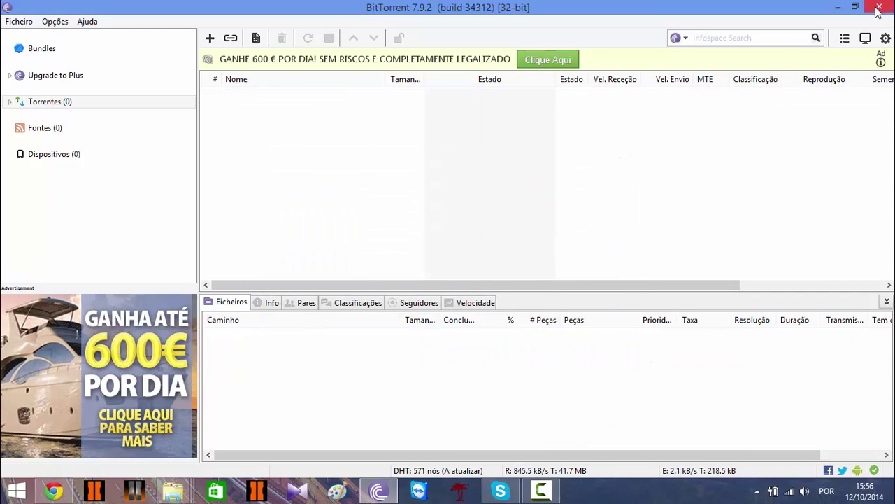
# Close BitTorrent and the duplicate 1Master Update folder window, leaving one 1Master Update window open.
pyautogui.click(880, 8)
pyautogui.moveTo(543, 68); pyautogui.dragTo(351, 78)
pyautogui.click(569, 299)
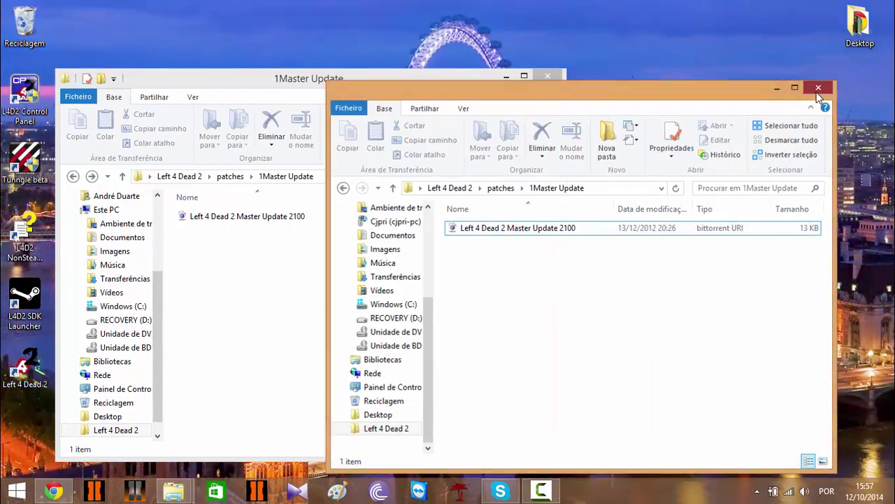
pyautogui.click(817, 89)
# Copy all three items from the existing Left4Dead2\patches\Master Update folder into 1Master Update, replacing the duplicate torrent file.
pyautogui.moveTo(177, 476)
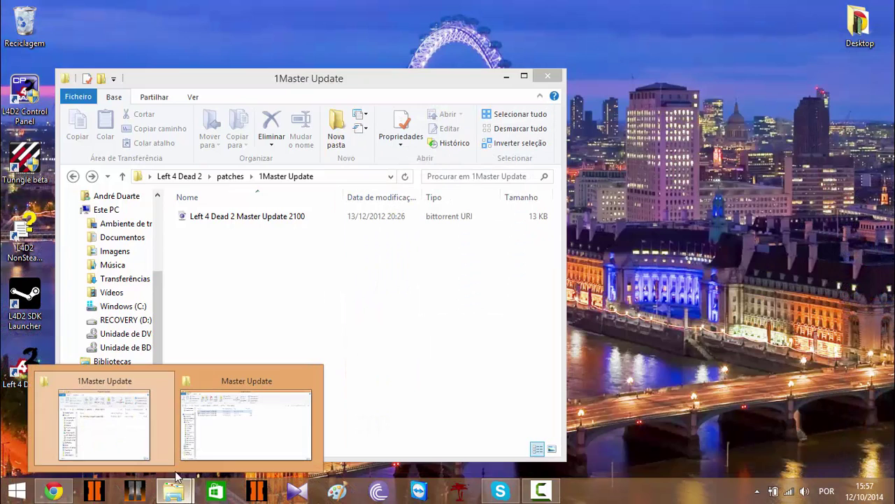
pyautogui.click(212, 448)
pyautogui.doubleClick(298, 9)
pyautogui.moveTo(335, 8); pyautogui.dragTo(715, 70)
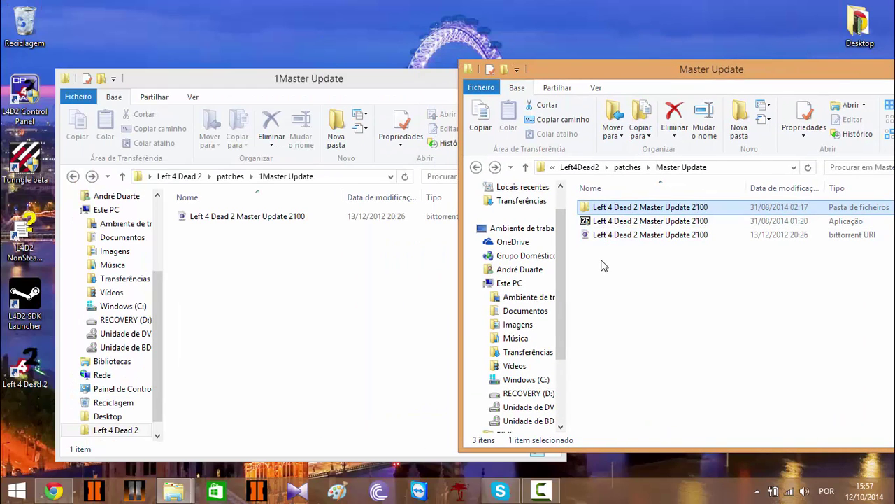
pyautogui.moveTo(615, 272); pyautogui.dragTo(617, 210)
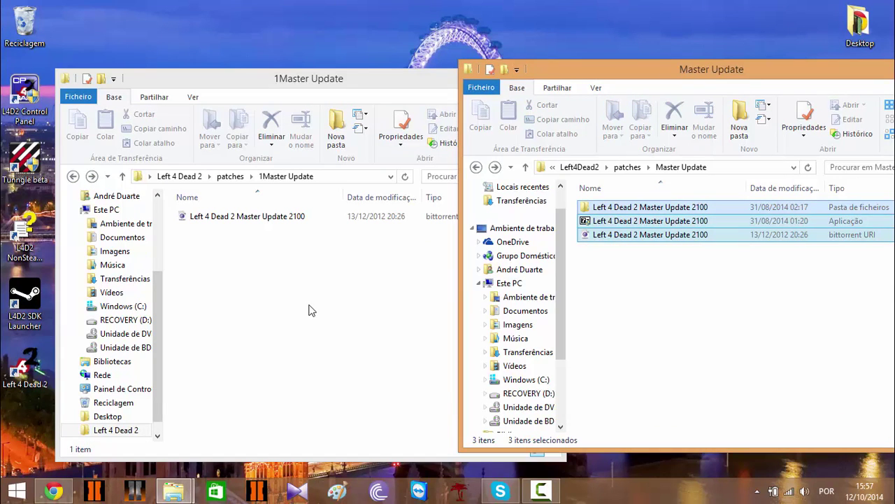
pyautogui.click(287, 313)
pyautogui.hotkey('ctrl', 'v')
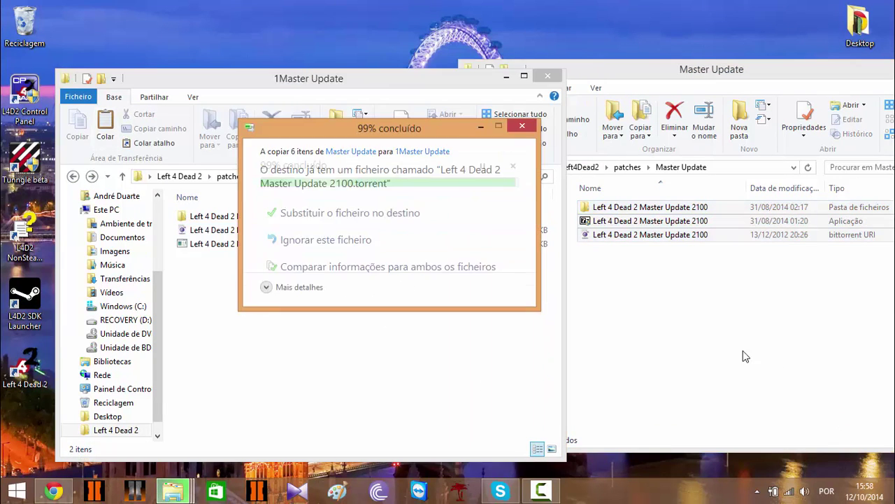
pyautogui.click(306, 213)
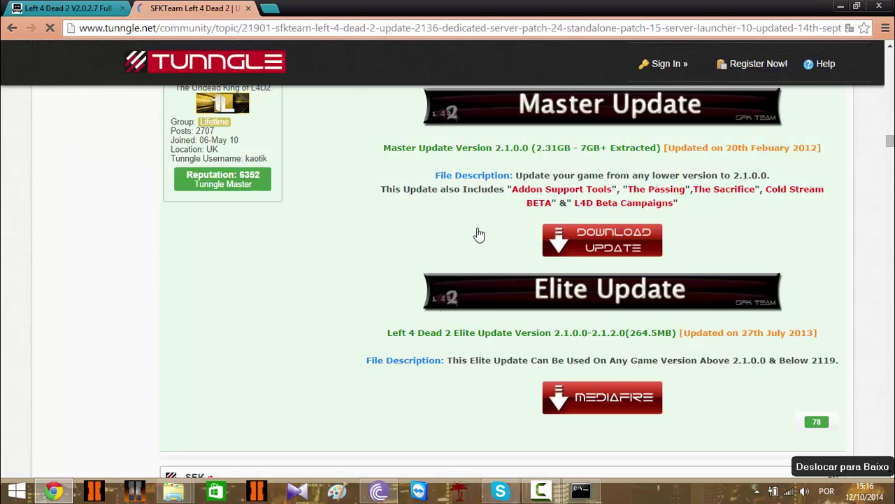
# Open the Elite Update 2.1.0.0-2.1.2.0 MediaFire link in the browser, close the V2.0.2.7 game tab and agree to leave Tunngle.
pyautogui.scroll(-1, 435, 401)
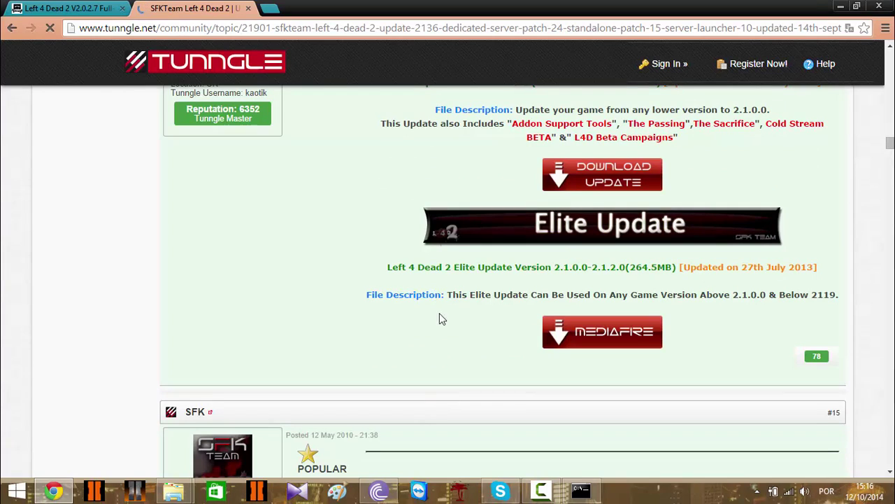
pyautogui.click(610, 335)
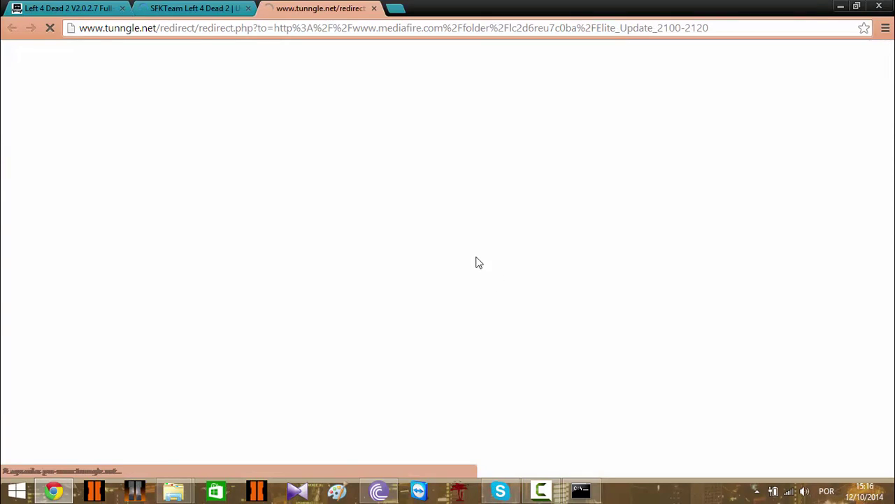
pyautogui.click(121, 8)
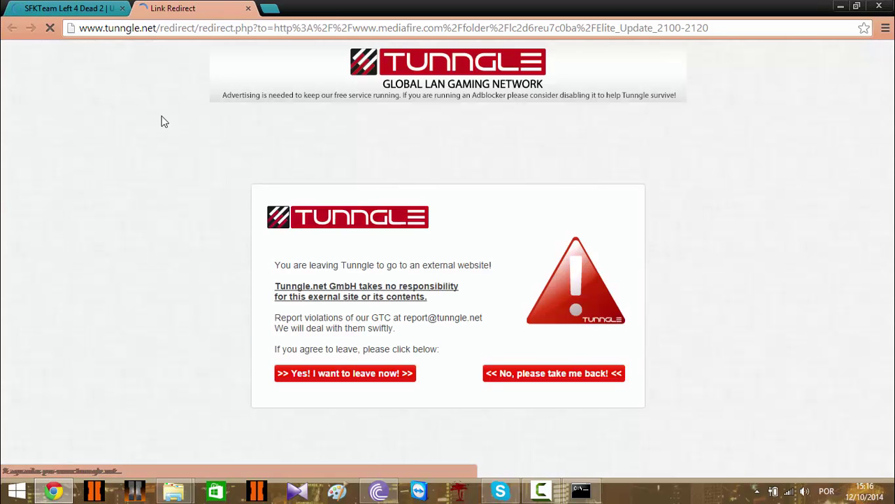
pyautogui.click(345, 378)
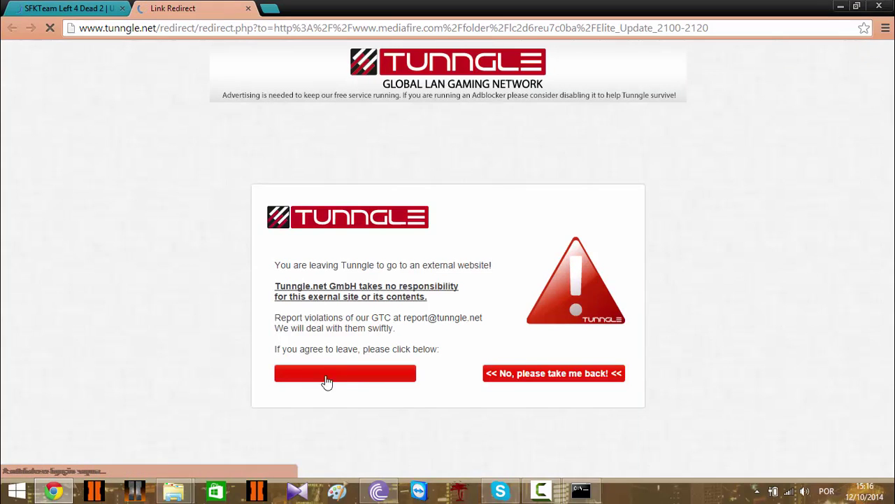
pyautogui.click(806, 87)
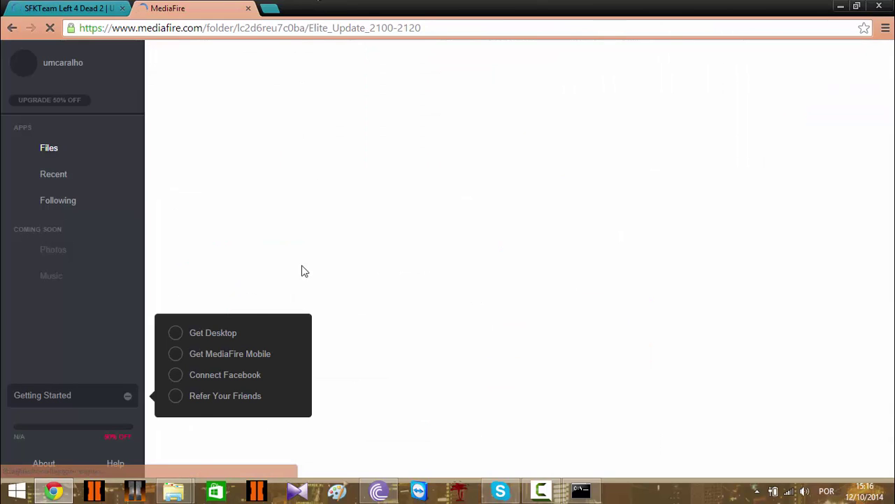
# Switch to the 1Master Update folder window, go up to patches and open the 2Elite update folder.
pyautogui.moveTo(174, 491)
pyautogui.click(283, 428)
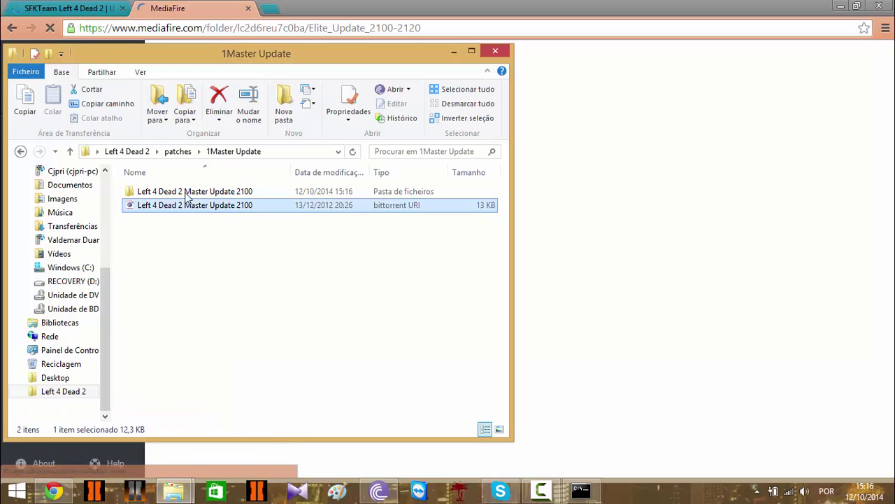
pyautogui.press('BackSpace')
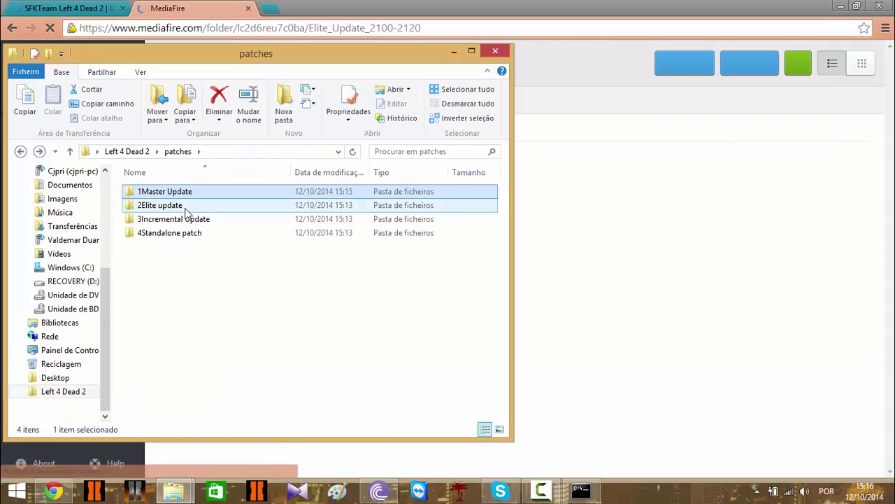
pyautogui.click(185, 212)
pyautogui.doubleClick(184, 212)
# Download both SFK Elite Update 2100-2120 parts from the MediaFire folder together as one zip.
pyautogui.click(392, 5)
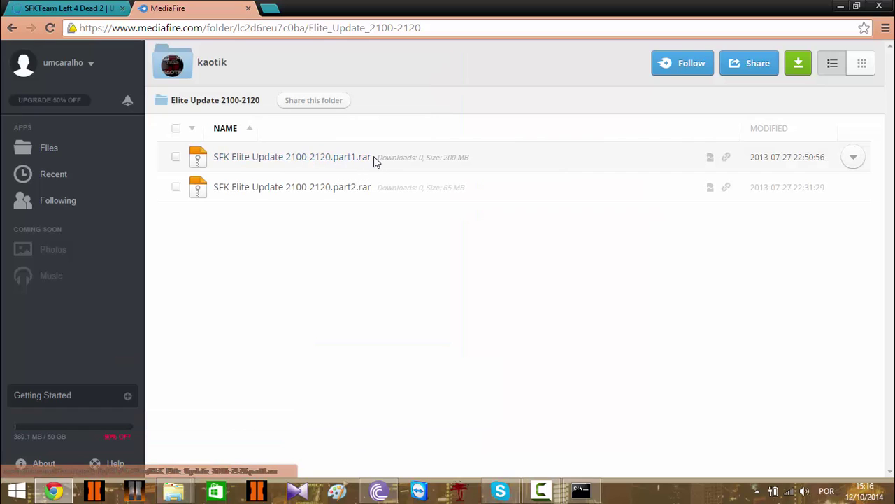
pyautogui.click(176, 157)
pyautogui.click(176, 187)
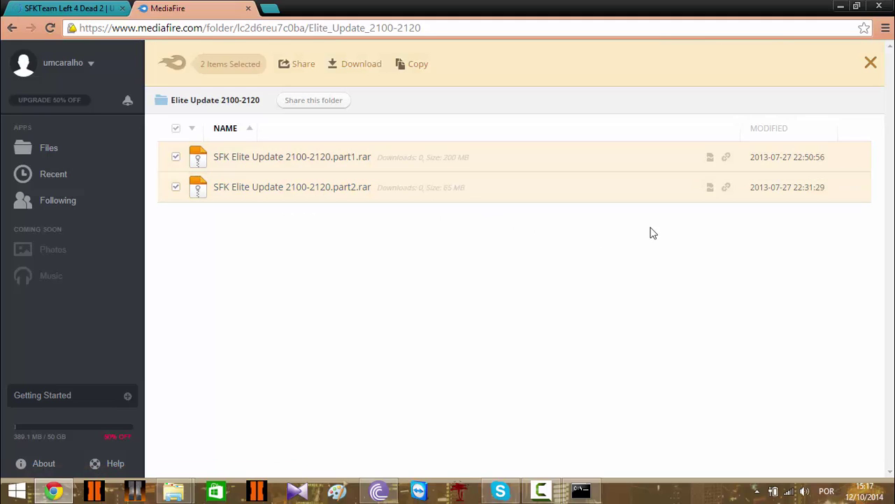
pyautogui.click(357, 67)
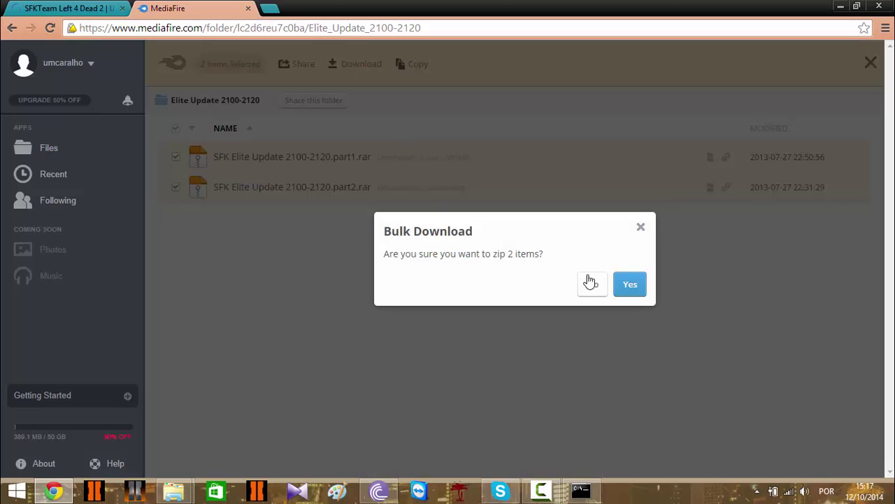
pyautogui.click(638, 287)
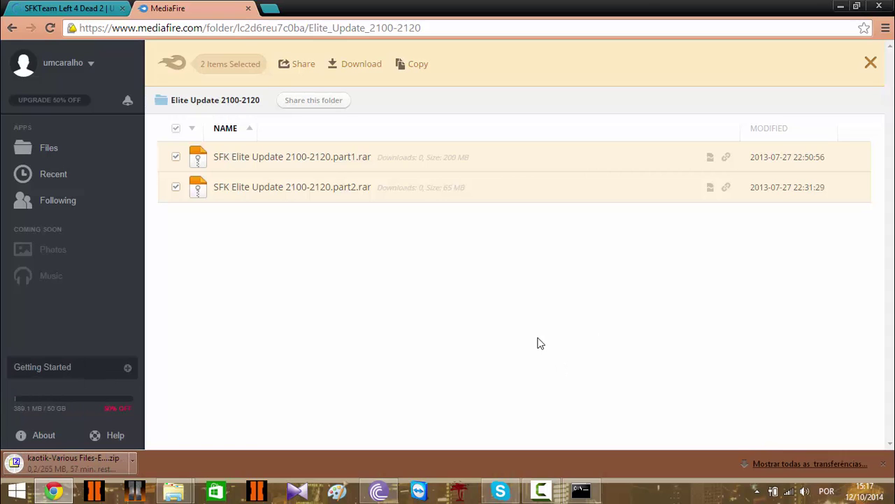
pyautogui.click(581, 492)
pyautogui.click(582, 492)
pyautogui.click(542, 493)
pyautogui.click(833, 428)
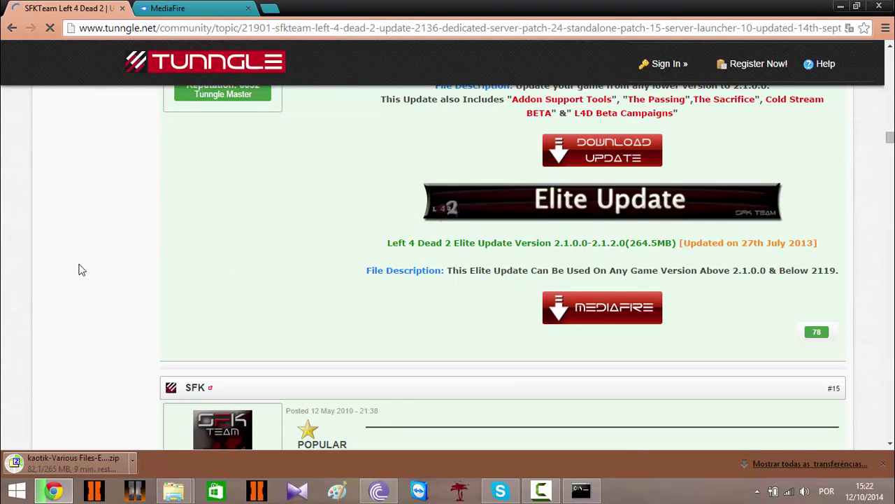
# Cancel the running Elite Update zip download and dismiss the browser's download bar.
pyautogui.click(137, 460)
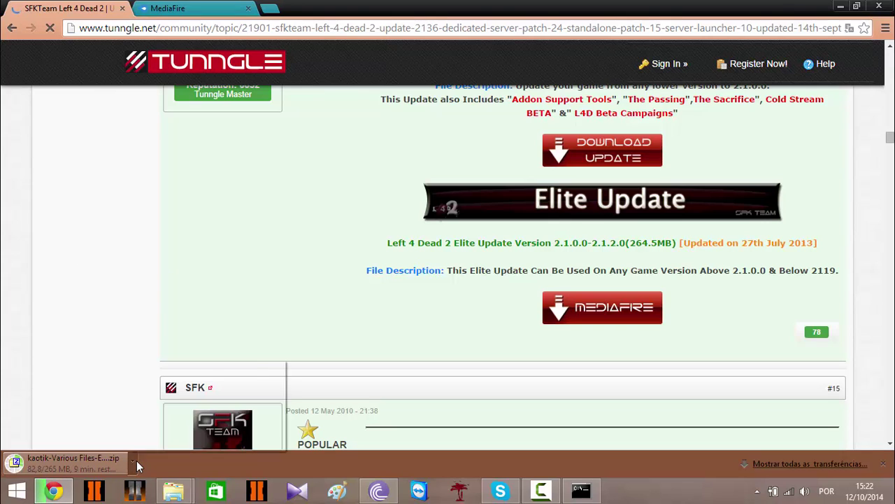
pyautogui.click(160, 444)
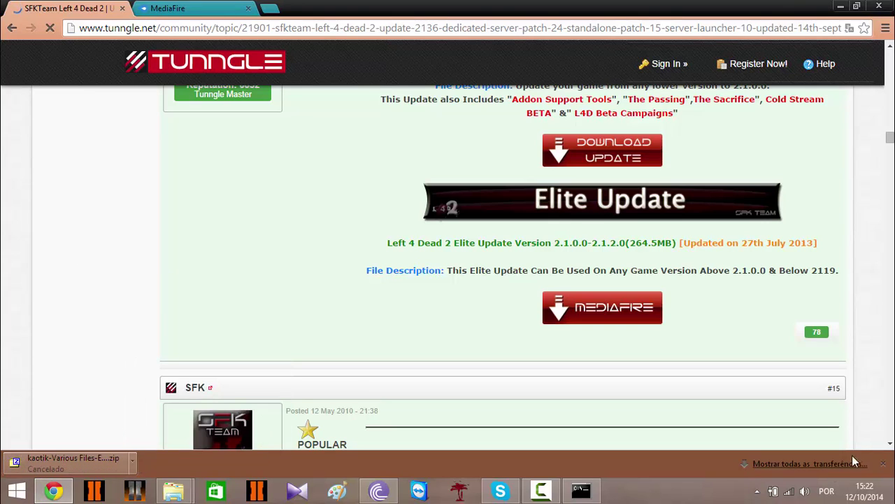
pyautogui.click(885, 464)
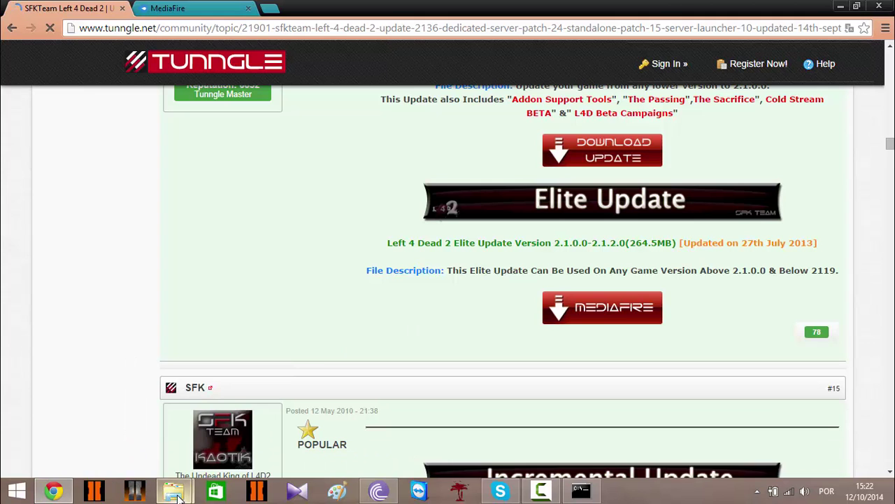
# Move both SFK Elite Update 2100-2120 archive parts from the existing Left4Dead2\patches\Elite Update folder into 2Elite update.
pyautogui.moveTo(174, 492)
pyautogui.click(209, 426)
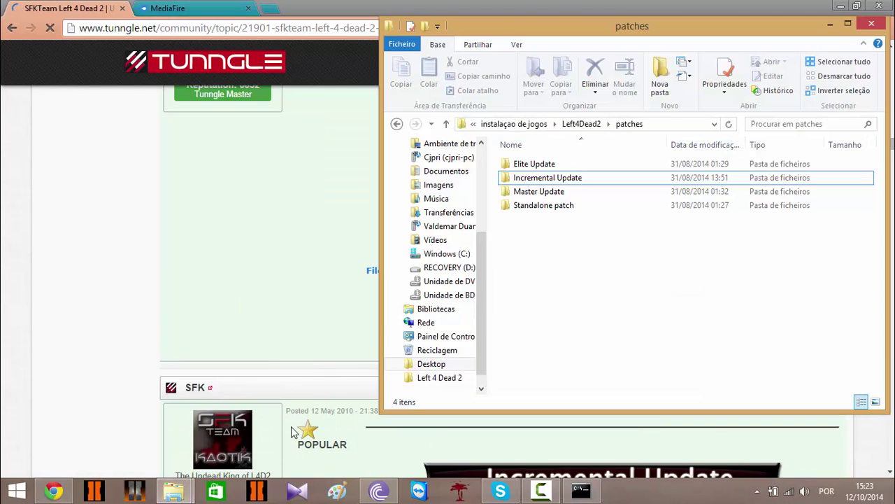
pyautogui.click(164, 448)
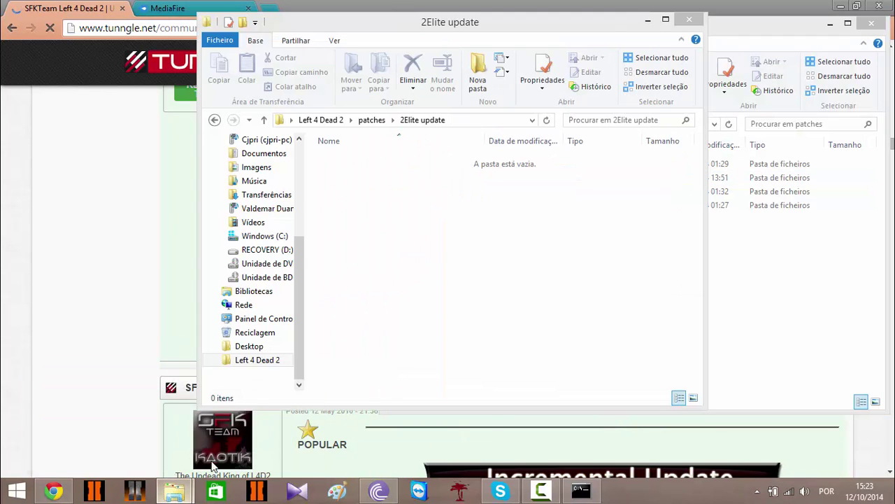
pyautogui.click(764, 244)
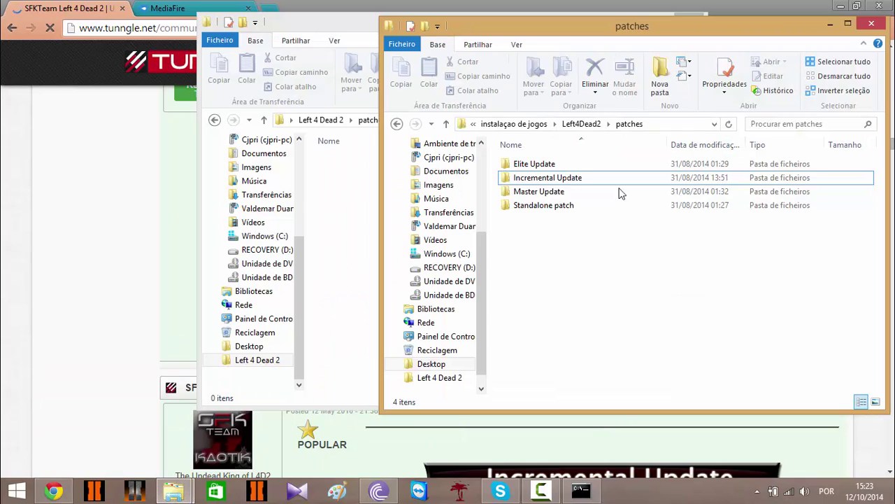
pyautogui.doubleClick(542, 179)
pyautogui.press('BackSpace')
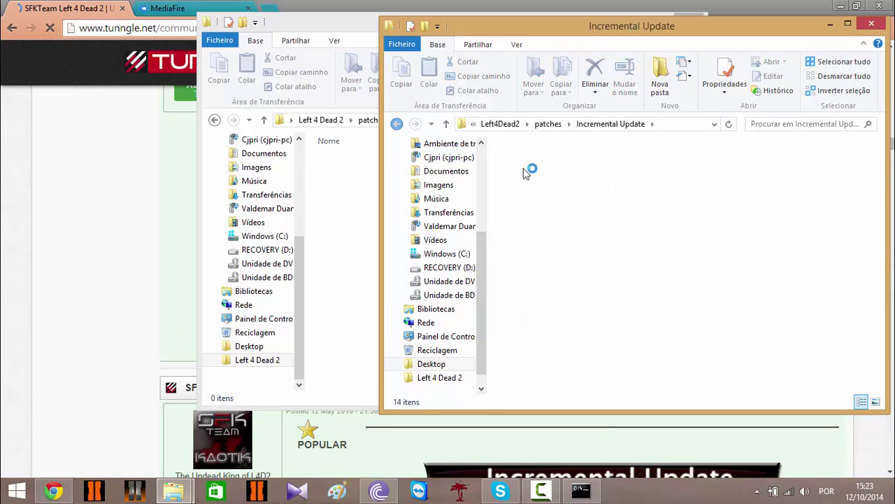
pyautogui.doubleClick(528, 173)
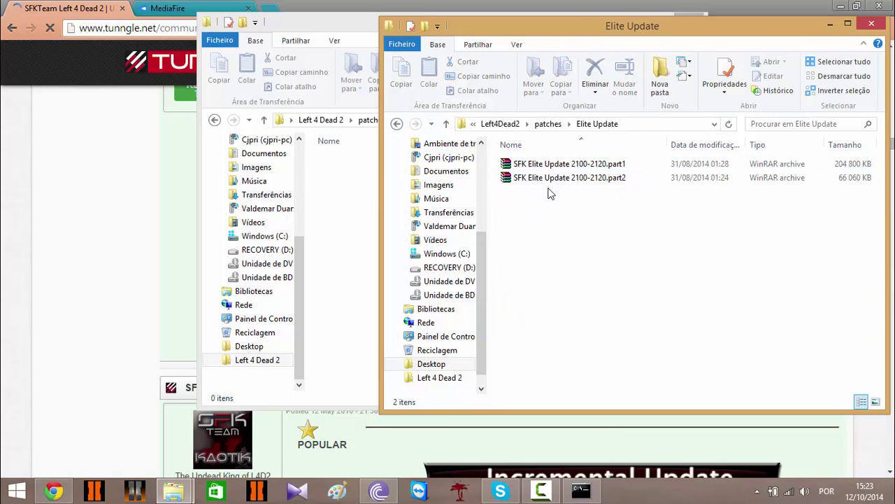
pyautogui.moveTo(551, 206); pyautogui.dragTo(536, 163)
pyautogui.moveTo(446, 175); pyautogui.dragTo(346, 180)
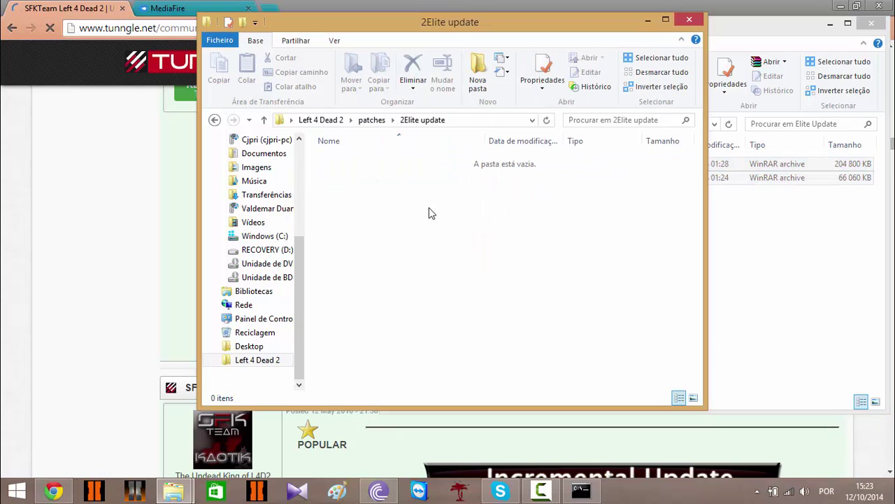
# Copy both archive parts from 2Elite update back into the original Left4Dead2\patches\Elite Update folder.
pyautogui.click(768, 222)
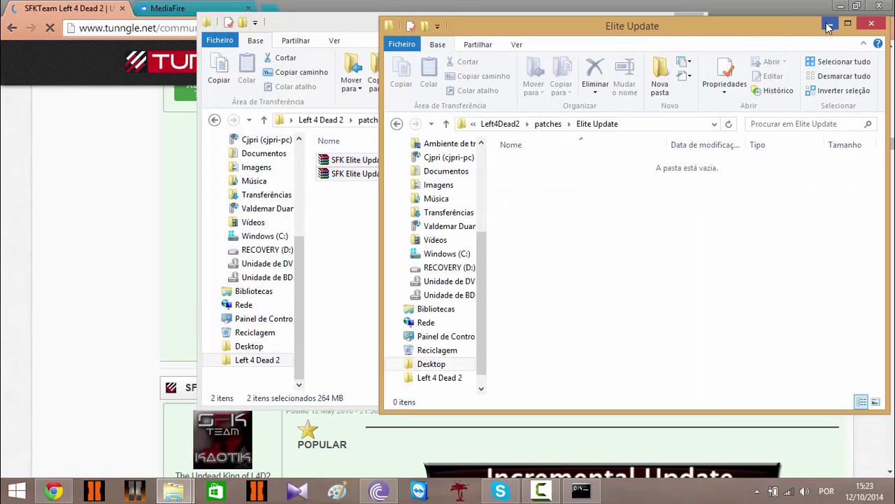
pyautogui.click(362, 179)
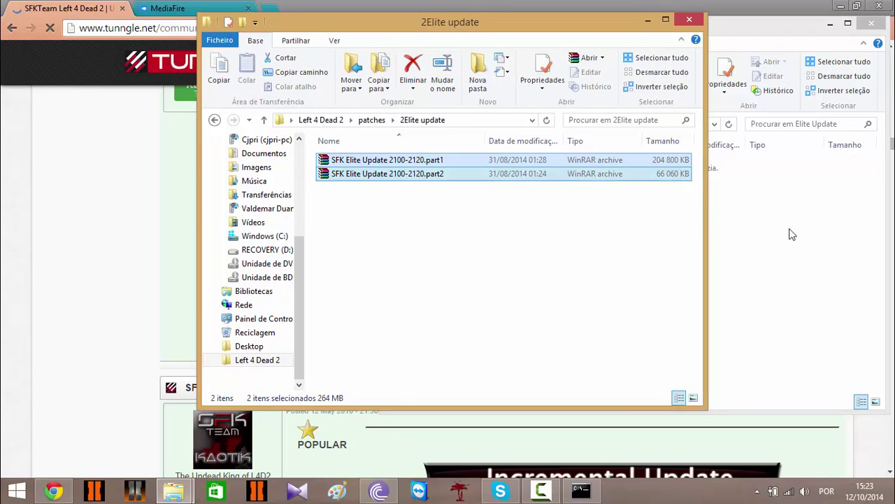
pyautogui.click(792, 237)
pyautogui.hotkey('ctrl', 'z')
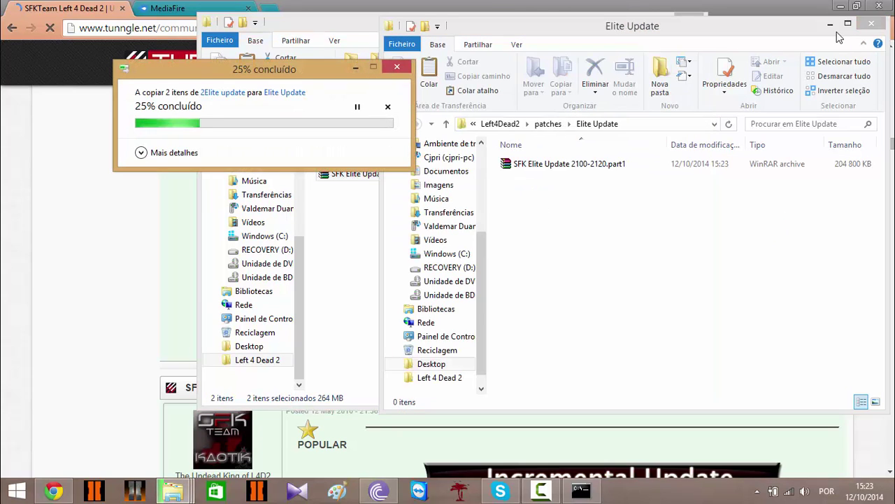
pyautogui.click(349, 259)
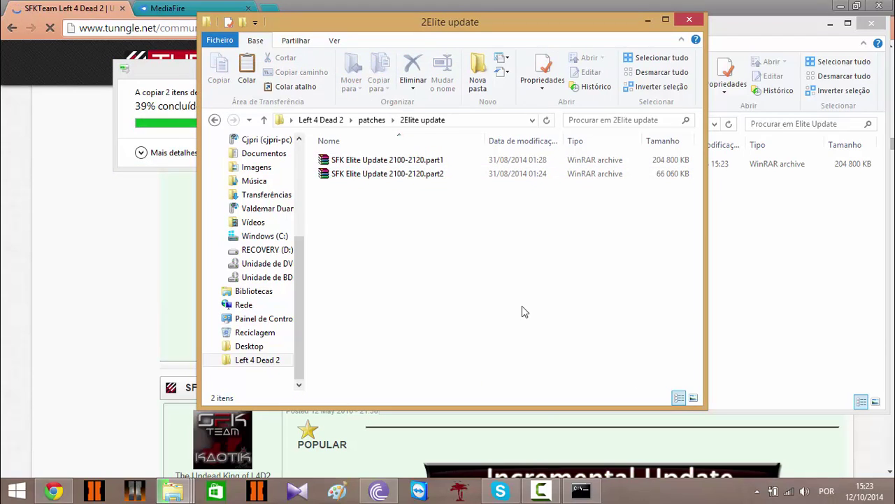
pyautogui.click(540, 491)
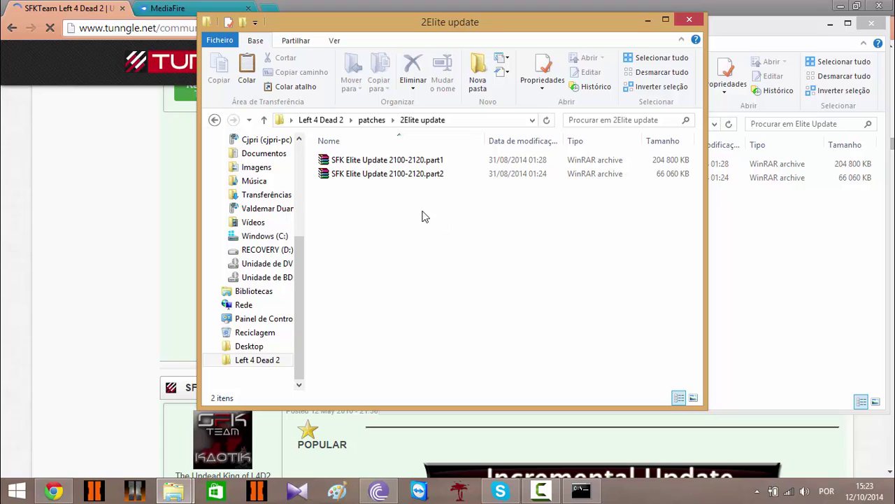
# Extract the SFK Elite Update 2100-2120 archive parts directly into 2Elite update and close the original Elite Update folder window.
pyautogui.moveTo(430, 214); pyautogui.dragTo(408, 159)
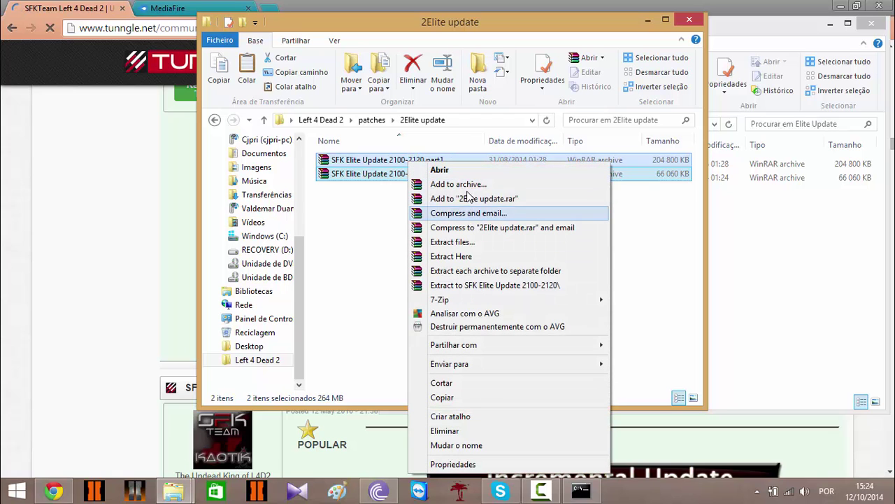
pyautogui.click(464, 256)
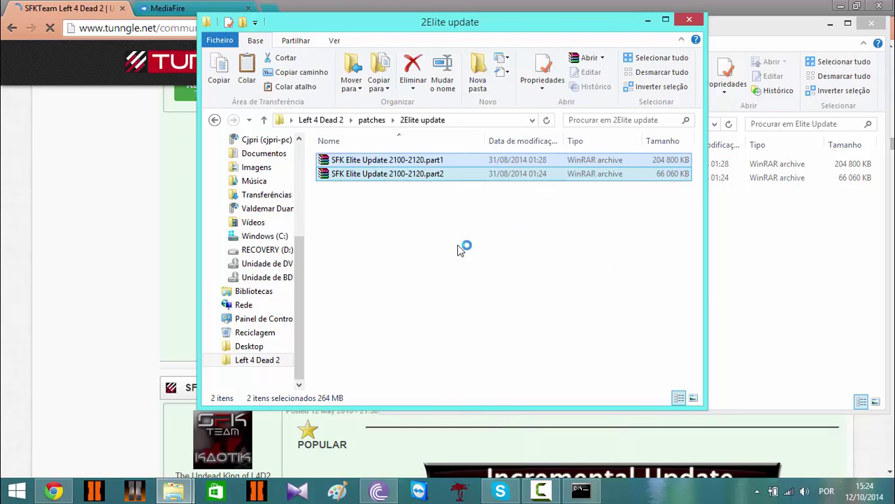
pyautogui.click(878, 8)
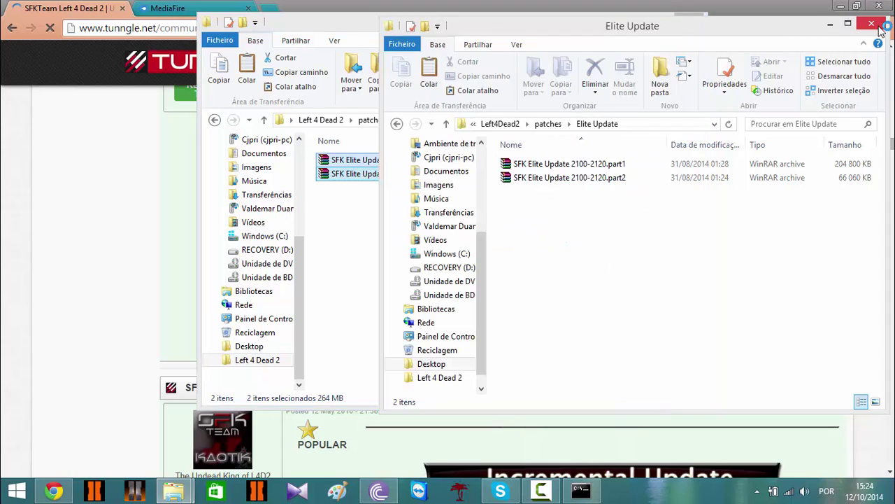
pyautogui.click(520, 230)
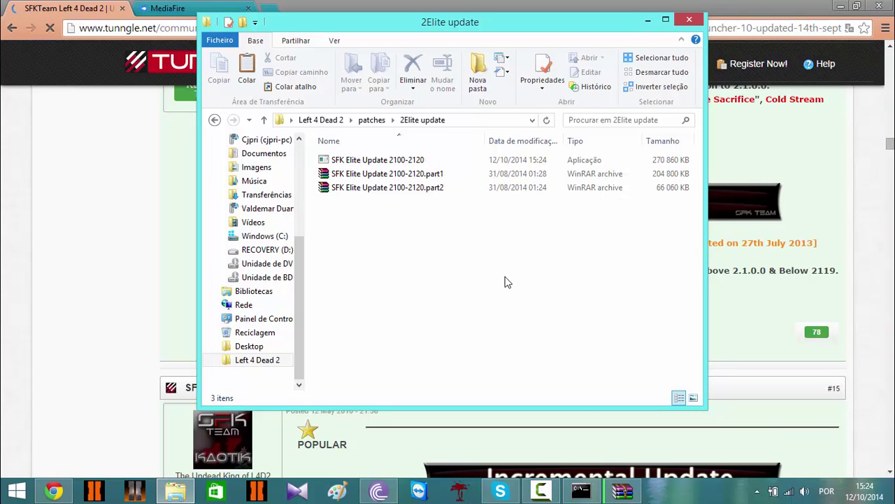
pyautogui.click(622, 492)
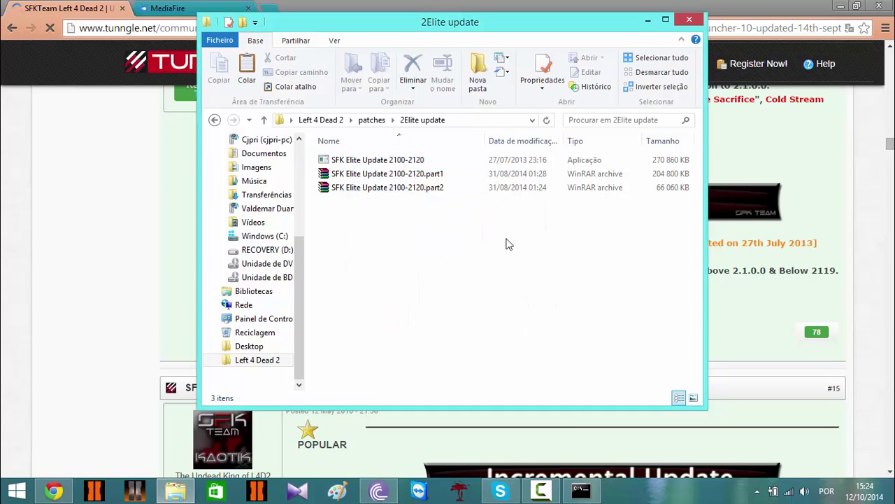
pyautogui.click(404, 160)
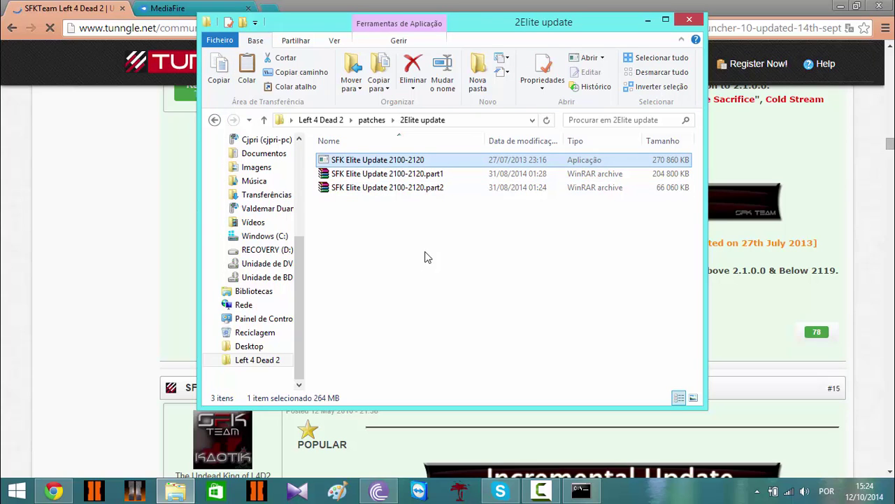
# Review the contents of the 3Incremental Update, 1Master Update and 2Elite update folders, ending back in patches.
pyautogui.click(214, 119)
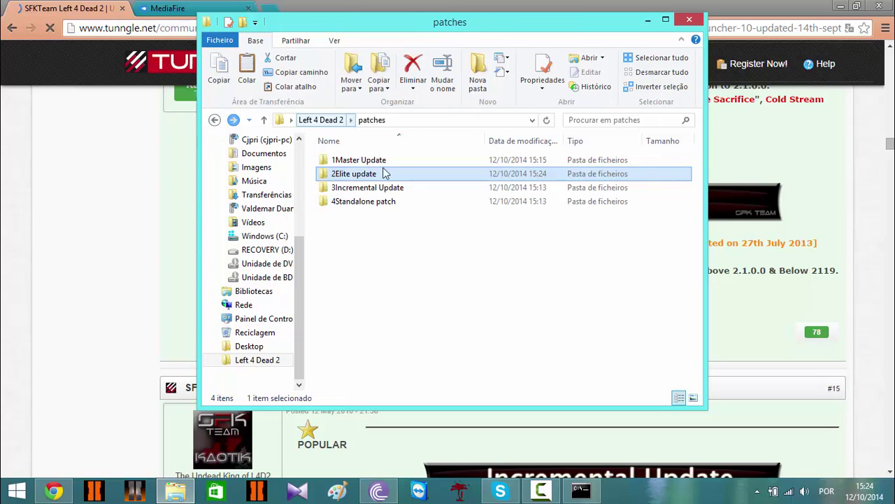
pyautogui.click(374, 192)
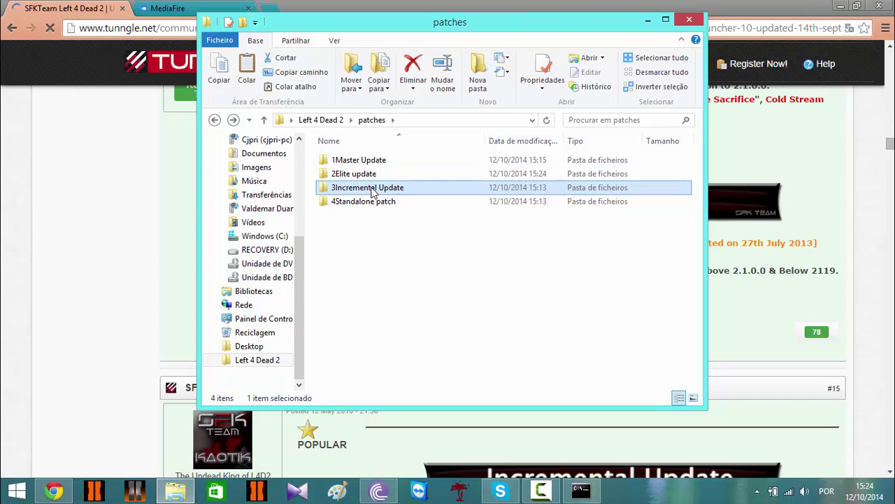
pyautogui.doubleClick(373, 193)
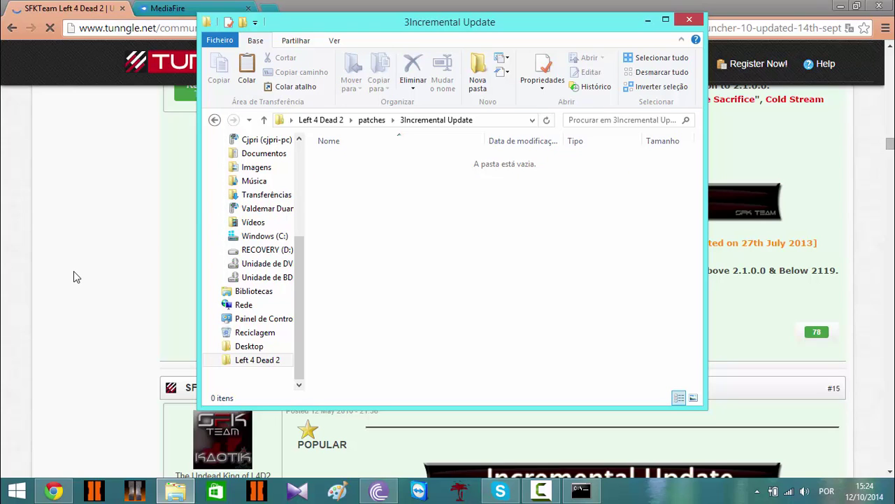
pyautogui.click(215, 120)
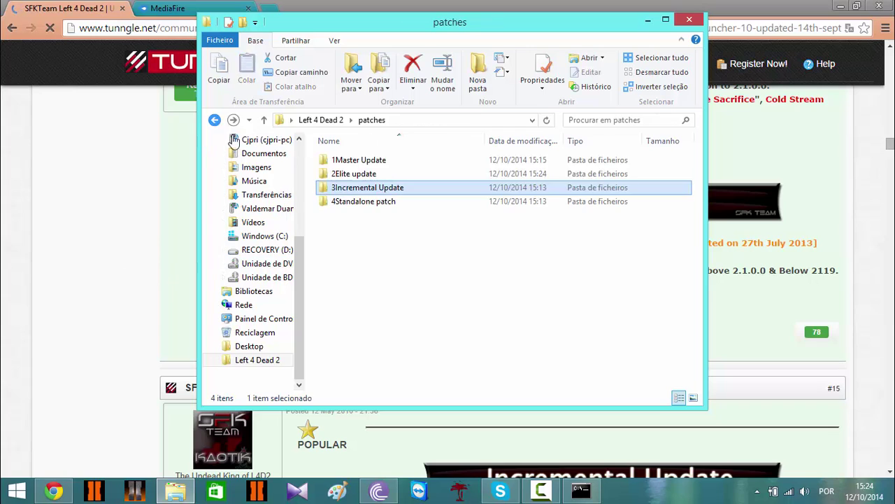
pyautogui.doubleClick(357, 162)
pyautogui.click(364, 172)
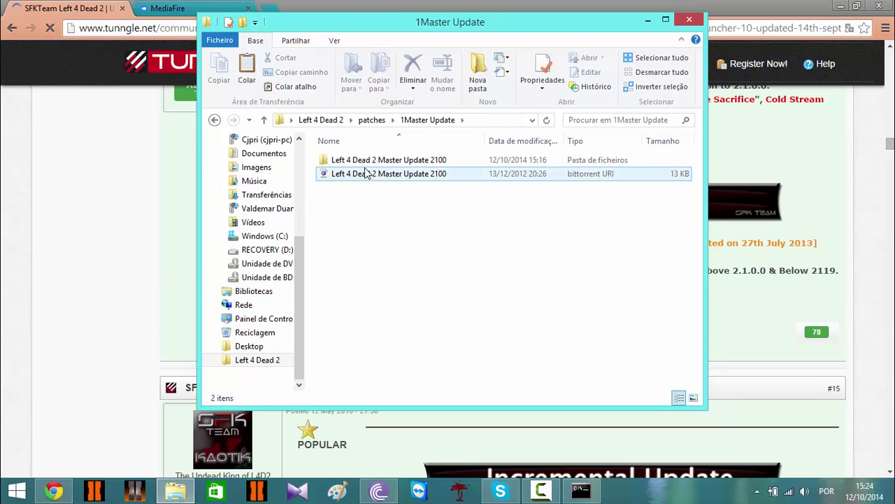
pyautogui.click(390, 203)
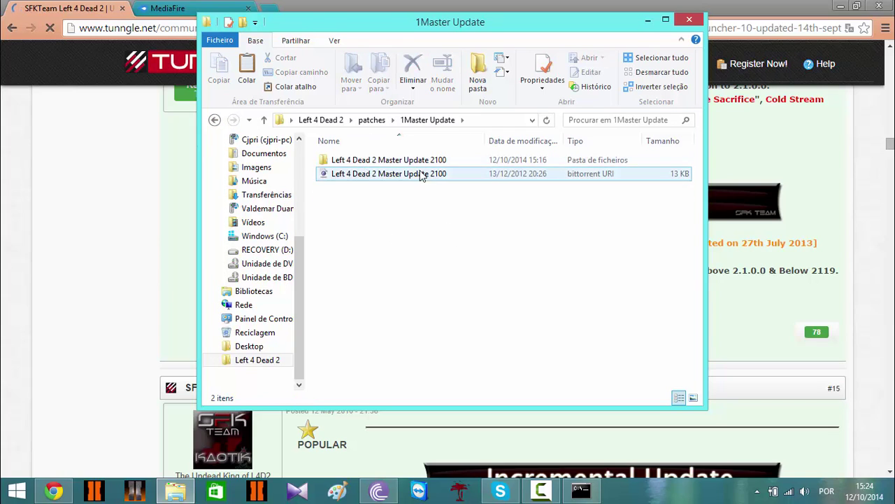
pyautogui.click(215, 121)
pyautogui.doubleClick(374, 175)
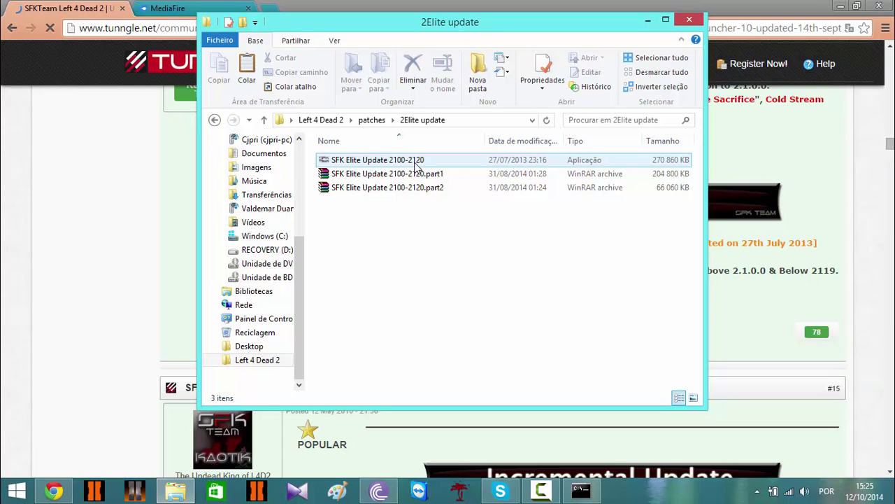
pyautogui.click(216, 121)
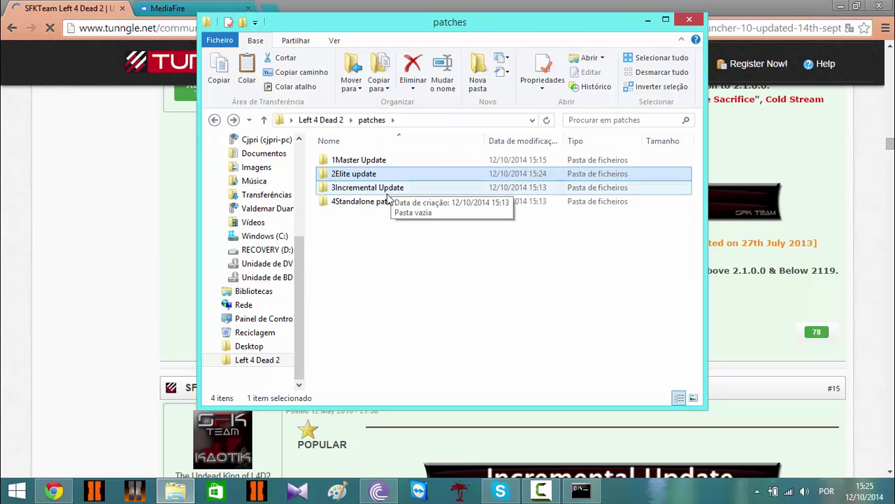
# Open the 3Incremental Update folder, switch to Chrome and read down the Incremental Update list to the 2.1.2.0-2.1.2.1 patch.
pyautogui.doubleClick(387, 194)
pyautogui.click(66, 266)
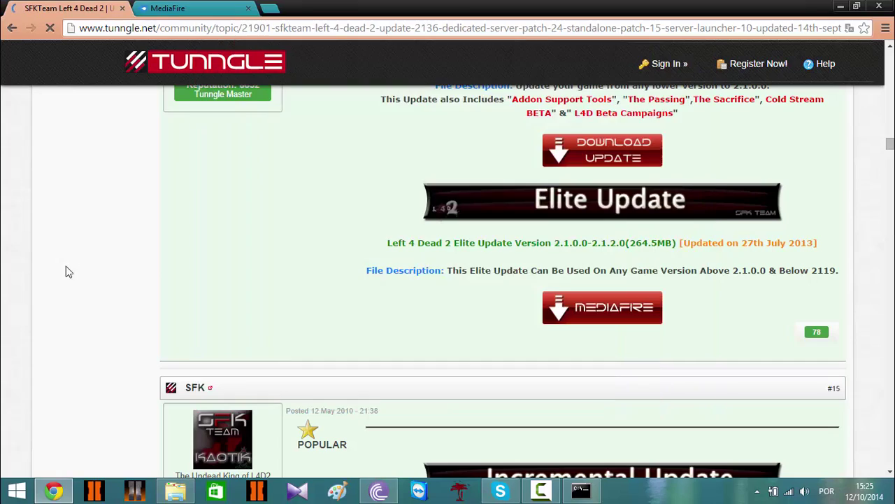
pyautogui.scroll(-5, 312, 254)
pyautogui.scroll(-7, 357, 264)
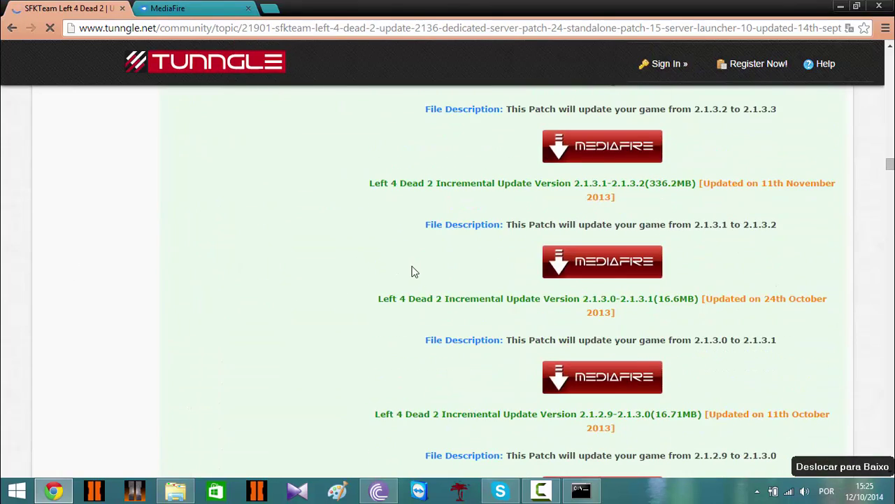
pyautogui.scroll(-9, 414, 271)
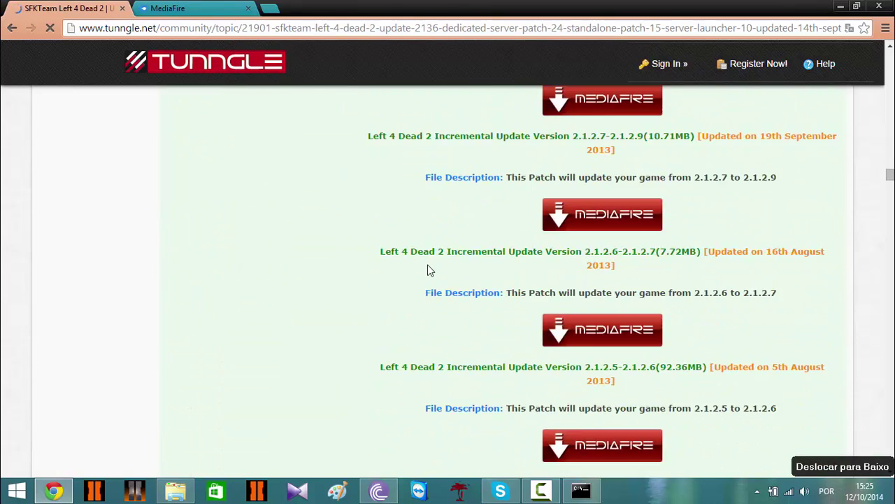
pyautogui.scroll(-3, 435, 271)
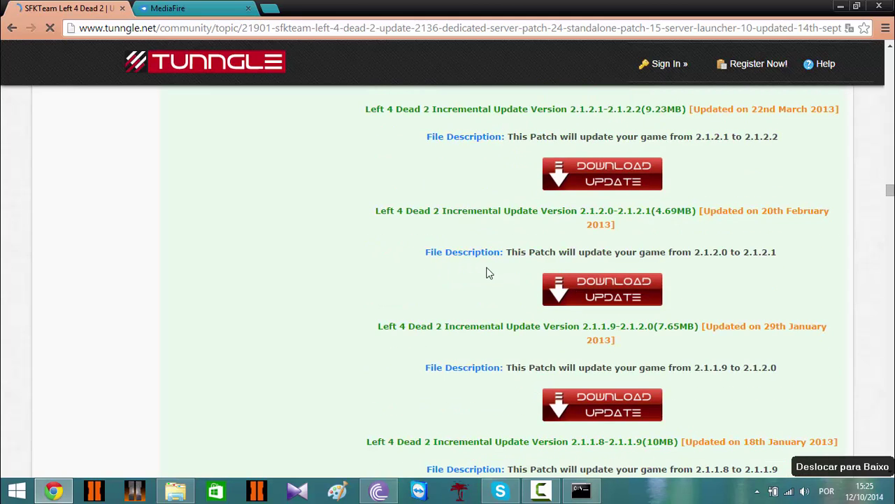
pyautogui.scroll(-1, 462, 266)
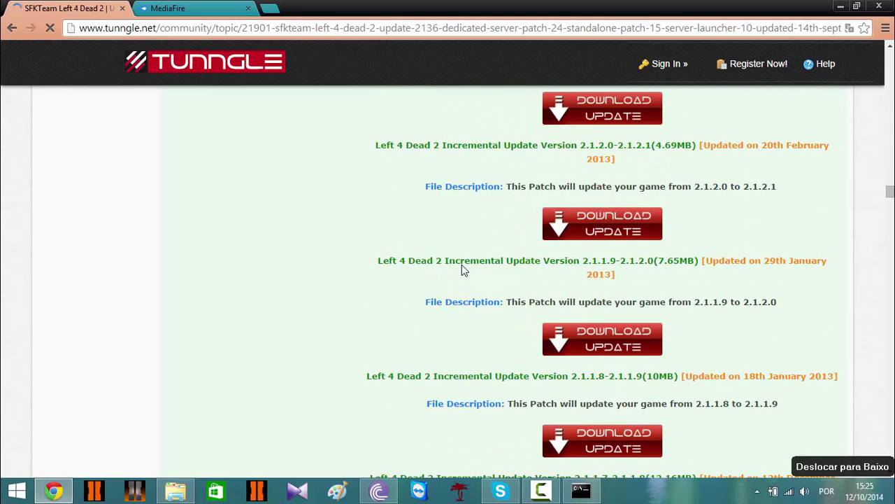
# Switch to File Explorer and check the Elite Update's version range in 2Elite update, ending back in patches.
pyautogui.click(174, 491)
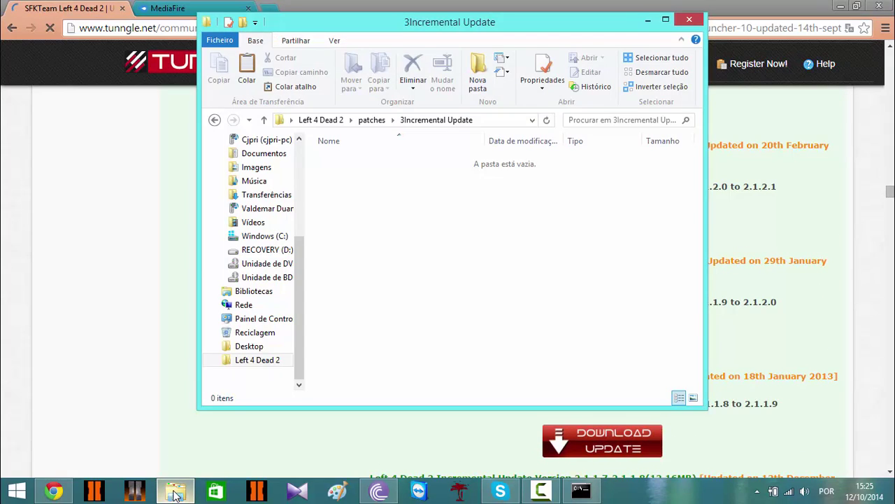
pyautogui.click(215, 120)
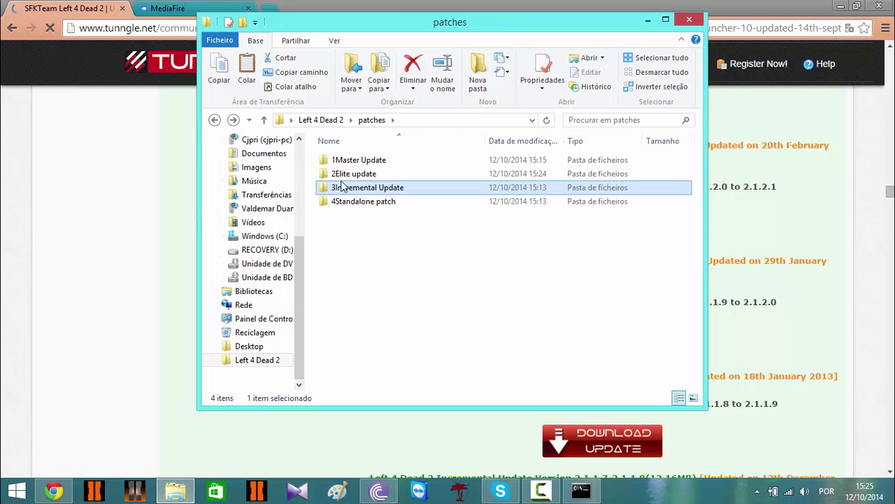
pyautogui.doubleClick(399, 169)
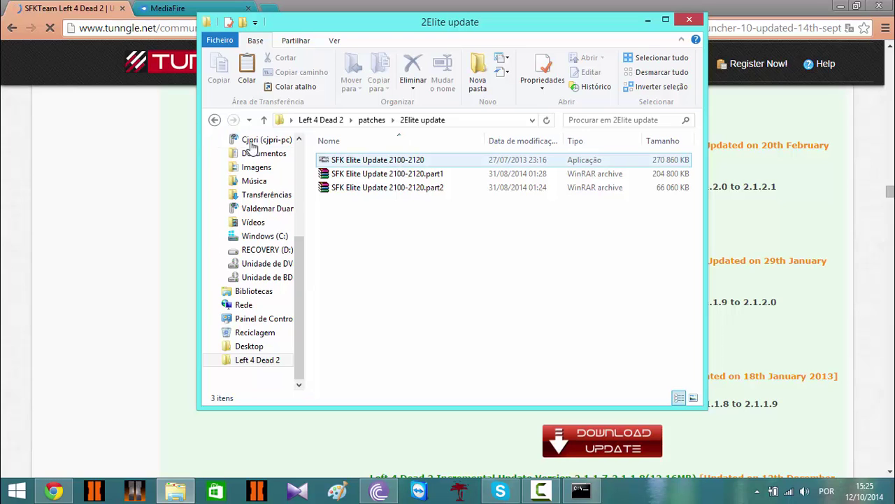
pyautogui.click(215, 120)
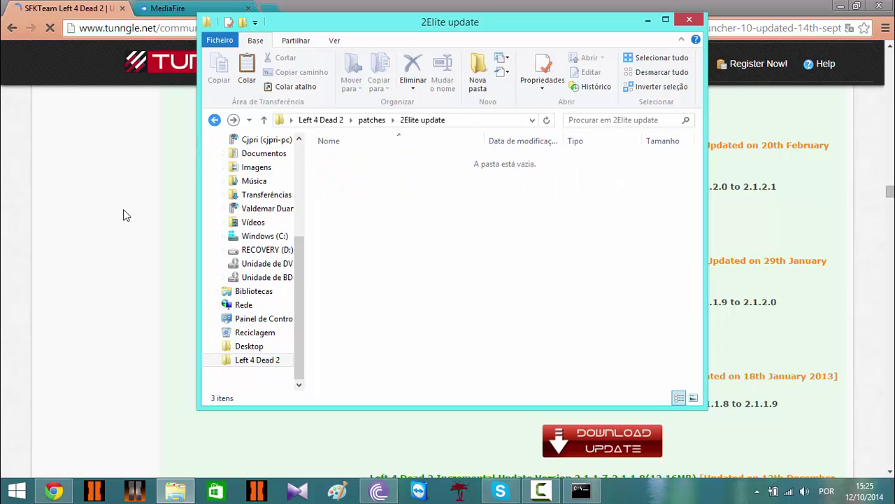
# Return to Chrome, review the older incremental patches and highlight the 2.1.2.0 to 2.1.2.1 version range in its file description.
pyautogui.click(20, 291)
pyautogui.scroll(-9, 490, 300)
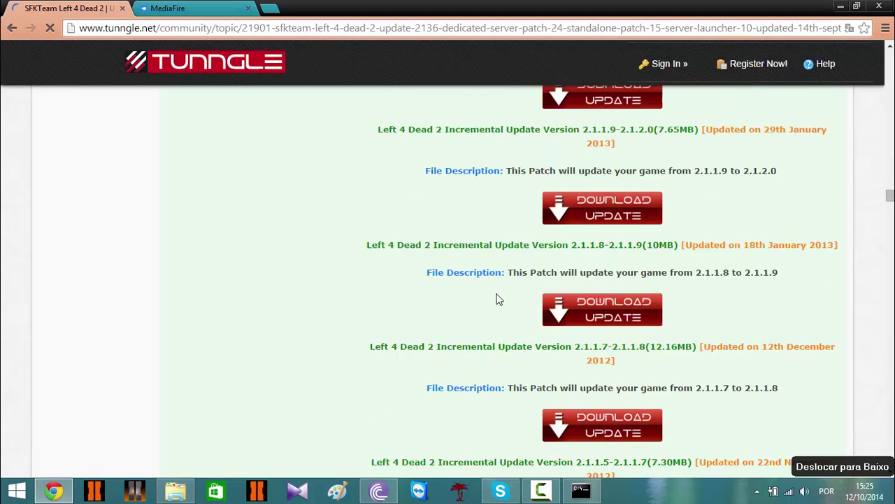
pyautogui.scroll(-2, 497, 300)
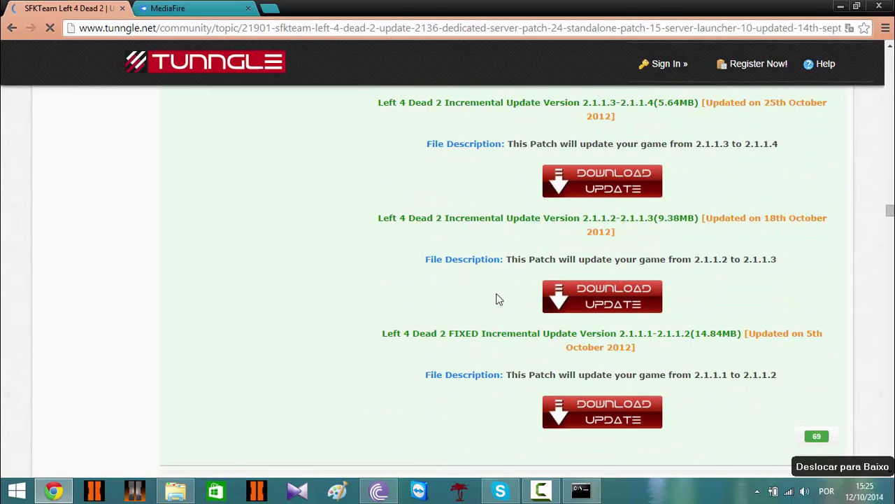
pyautogui.scroll(-1, 498, 297)
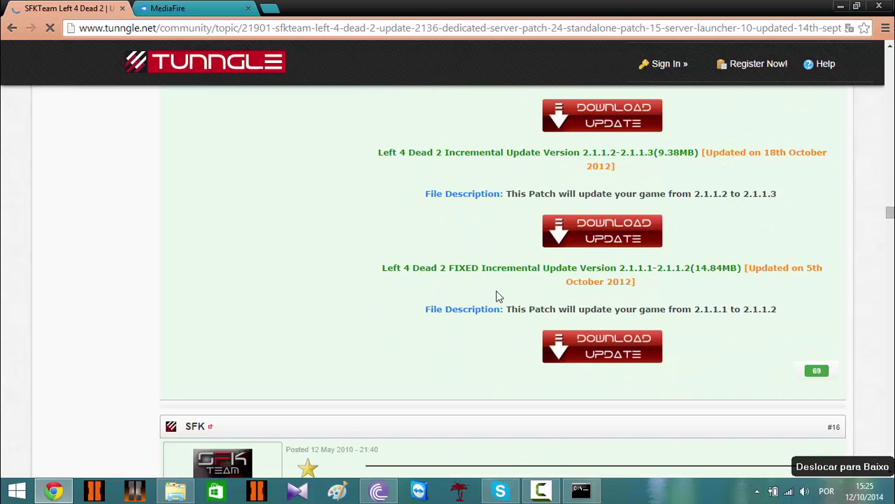
pyautogui.scroll(7, 499, 297)
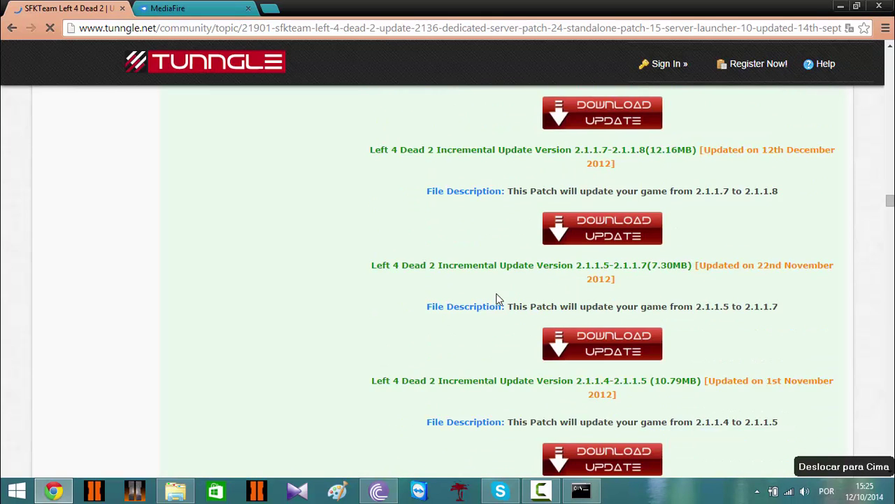
pyautogui.scroll(5, 499, 297)
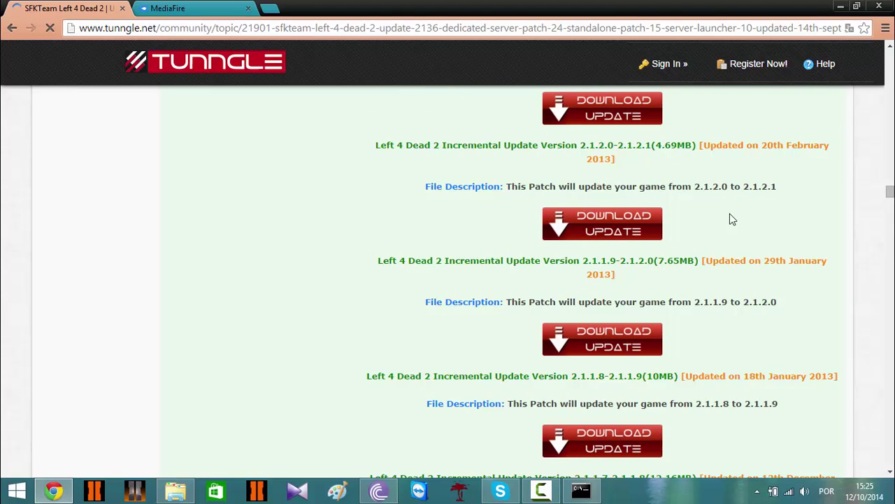
pyautogui.moveTo(696, 186); pyautogui.dragTo(777, 186)
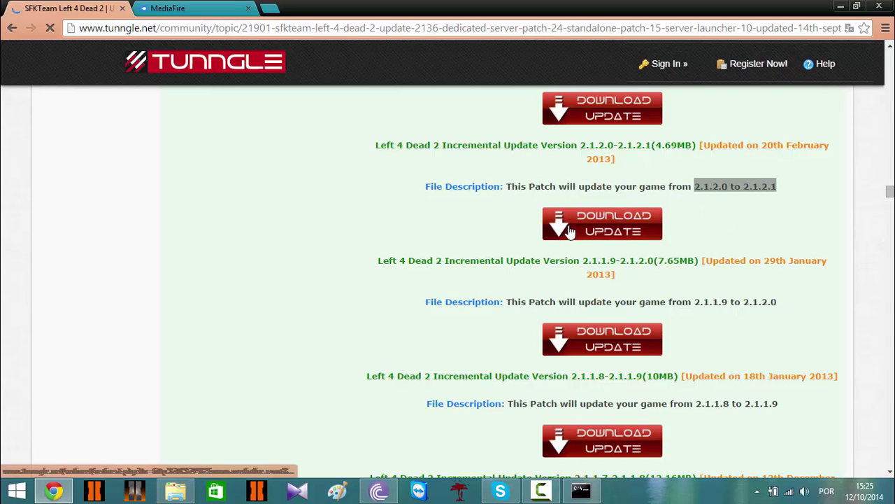
# Find the newest incremental patch at the start of the Incremental Update list and highlight its 2.1.3.5 to 2.1.3.6 version range.
pyautogui.scroll(1, 601, 242)
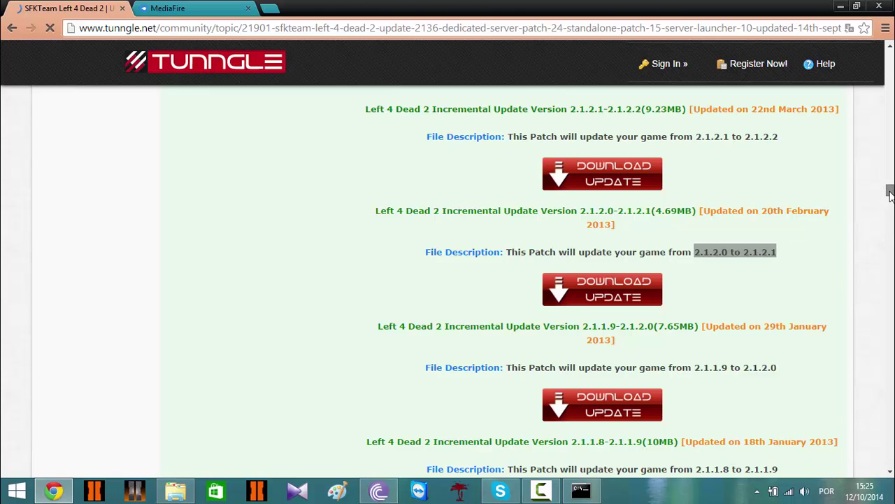
pyautogui.moveTo(890, 192); pyautogui.dragTo(890, 153)
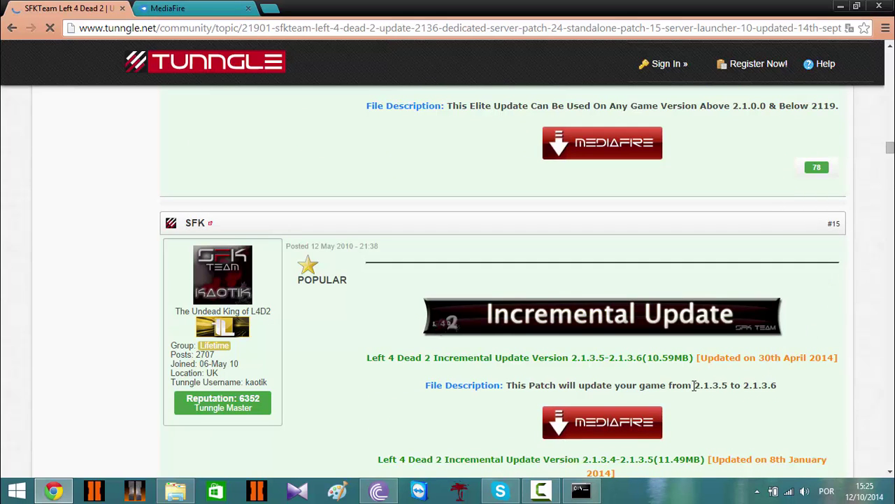
pyautogui.moveTo(695, 384); pyautogui.dragTo(779, 385)
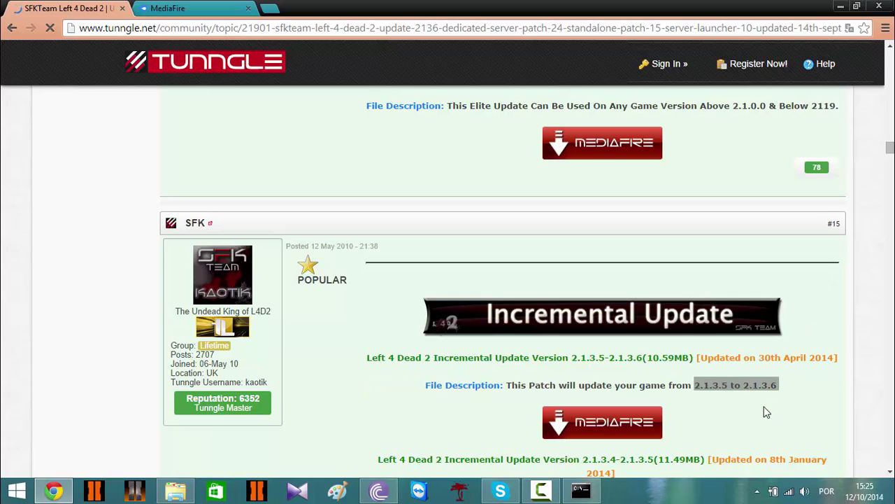
pyautogui.click(761, 408)
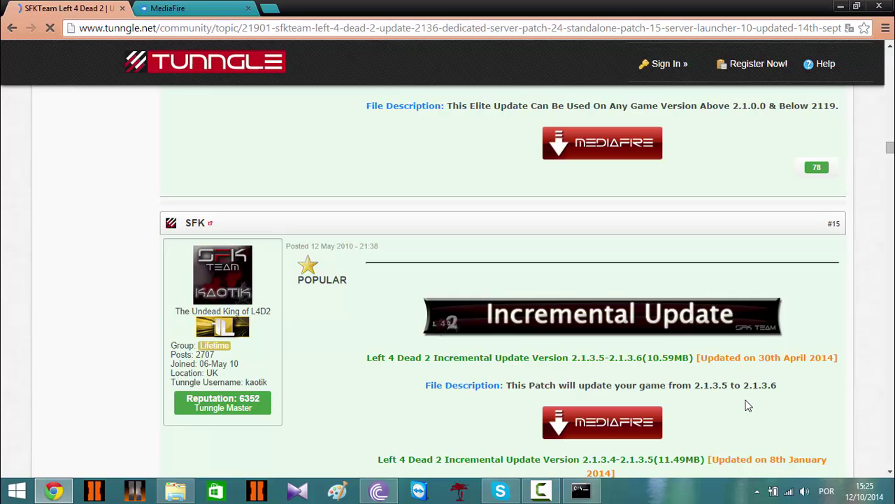
# Copy the 2123-2125 folder and all SFK Incremental Update files from Left4Dead2\patches\Incremental Update into 3Incremental Update, moving the progress window aside.
pyautogui.click(175, 489)
pyautogui.doubleClick(357, 188)
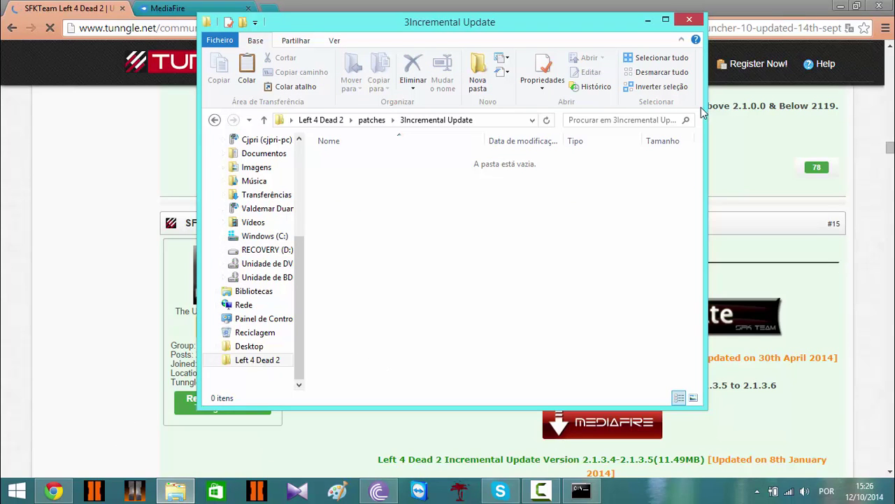
pyautogui.click(840, 6)
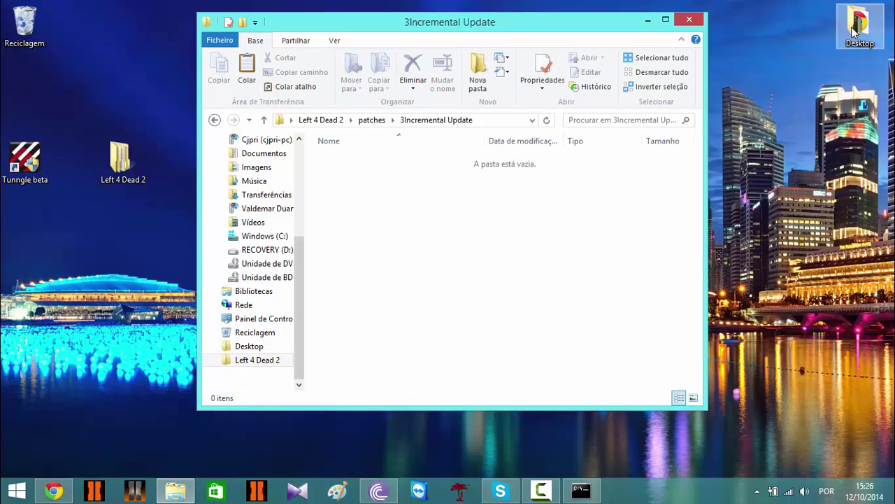
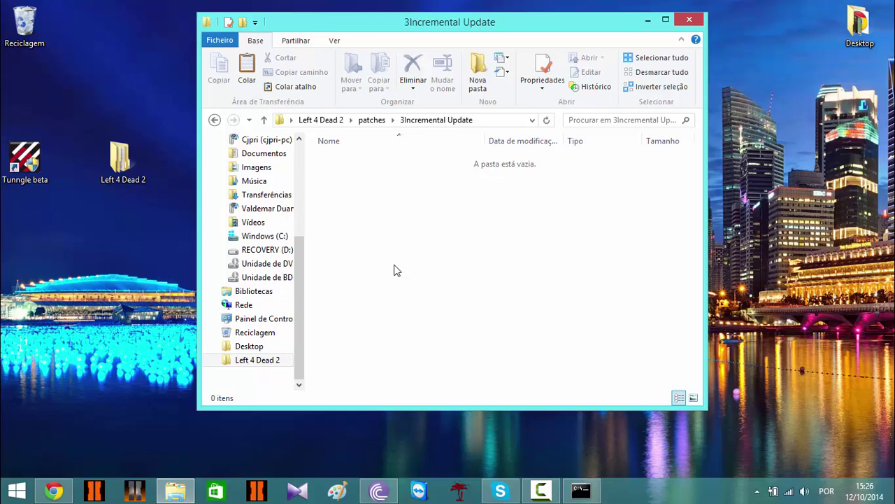
pyautogui.click(559, 492)
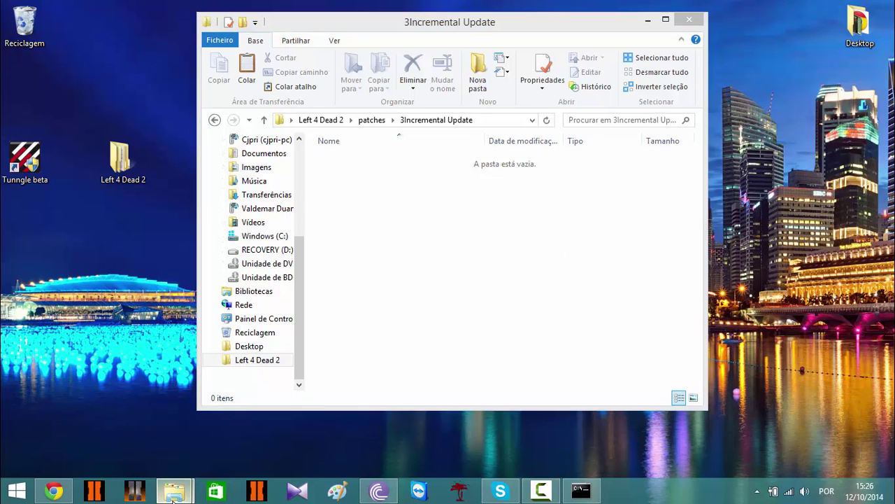
pyautogui.moveTo(174, 490)
pyautogui.click(235, 434)
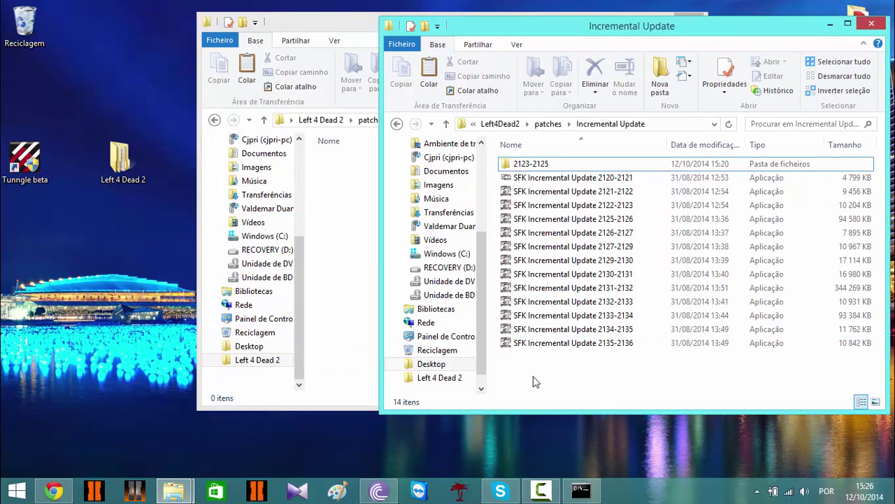
pyautogui.moveTo(537, 380); pyautogui.dragTo(537, 159)
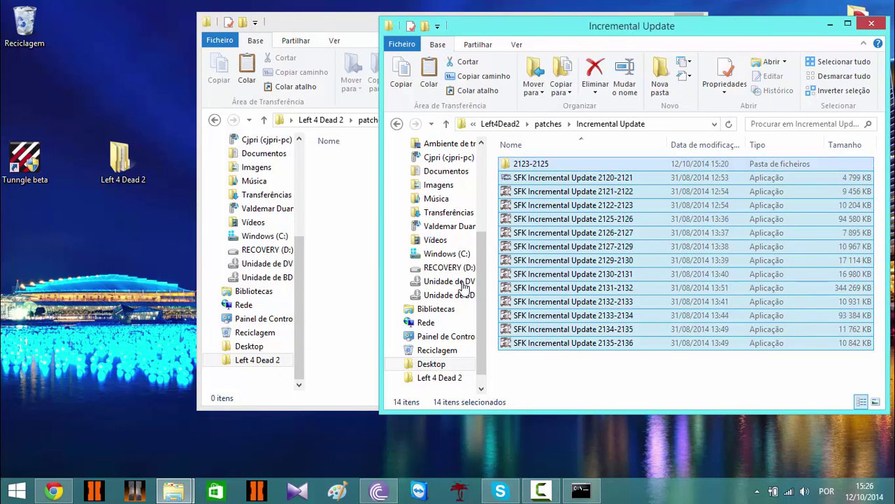
pyautogui.click(352, 233)
pyautogui.hotkey('ctrl', 'v')
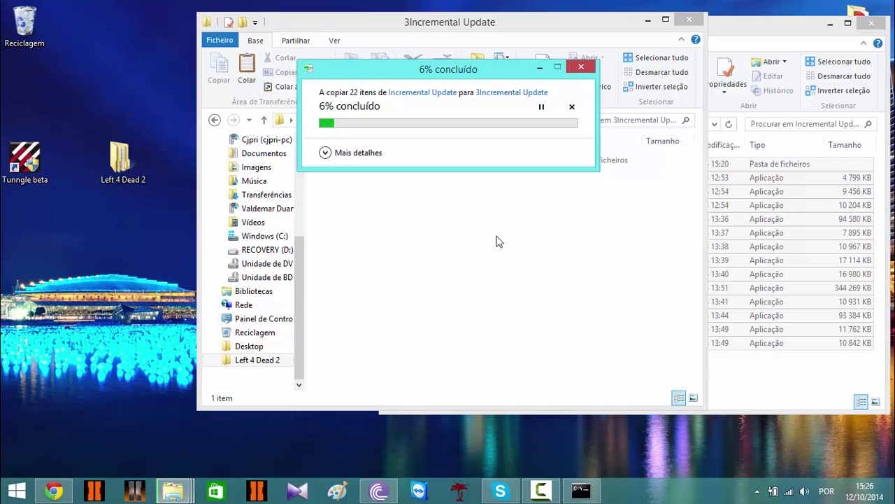
pyautogui.moveTo(428, 77); pyautogui.dragTo(193, 204)
# Switch to Chrome, close the MediaFire page and return to the SFKTeam topic's Incremental Update section.
pyautogui.click(53, 491)
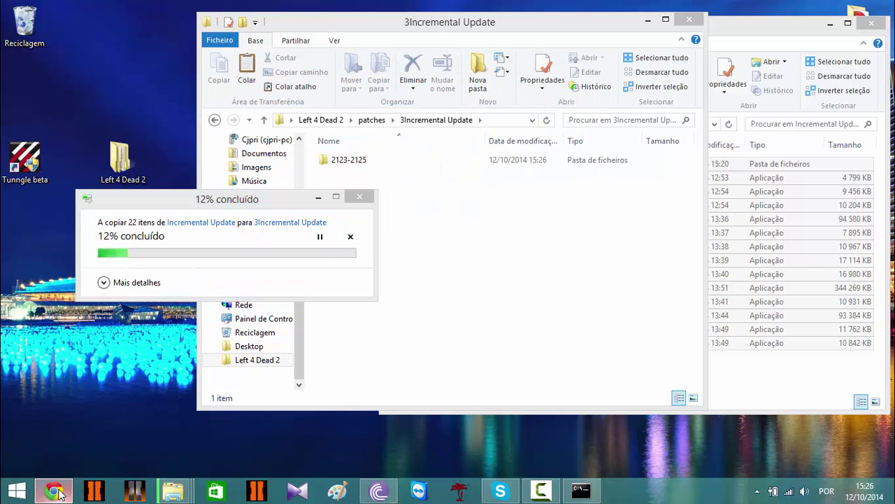
pyautogui.click(247, 7)
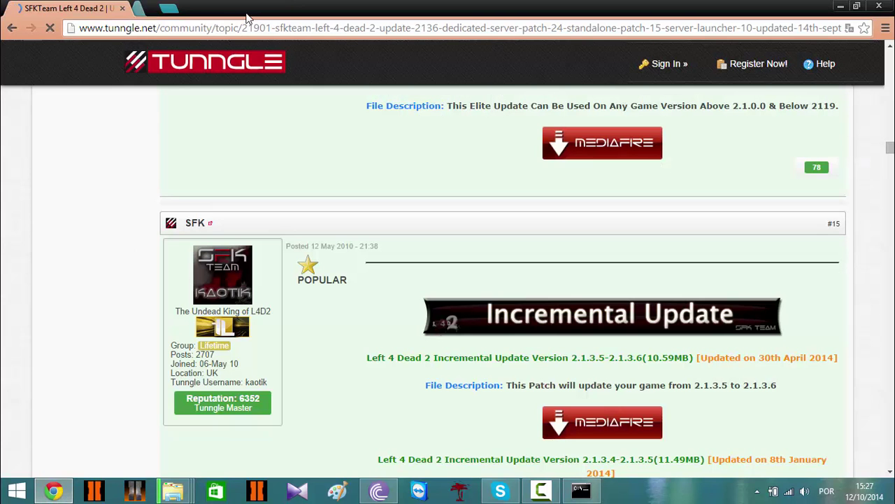
pyautogui.scroll(-3, 809, 42)
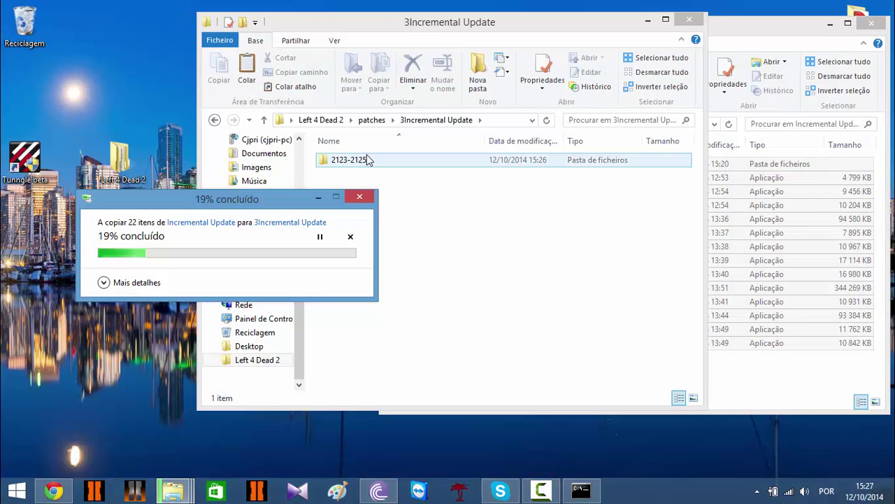
# Reposition the 3Incremental Update window to uncover more of the source folder, and place the copy progress window over it.
pyautogui.click(368, 160)
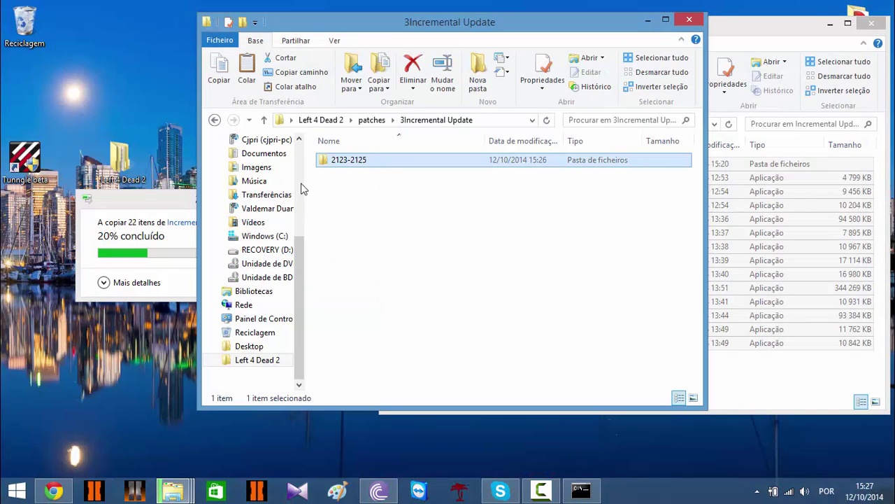
pyautogui.moveTo(583, 29); pyautogui.dragTo(458, 34)
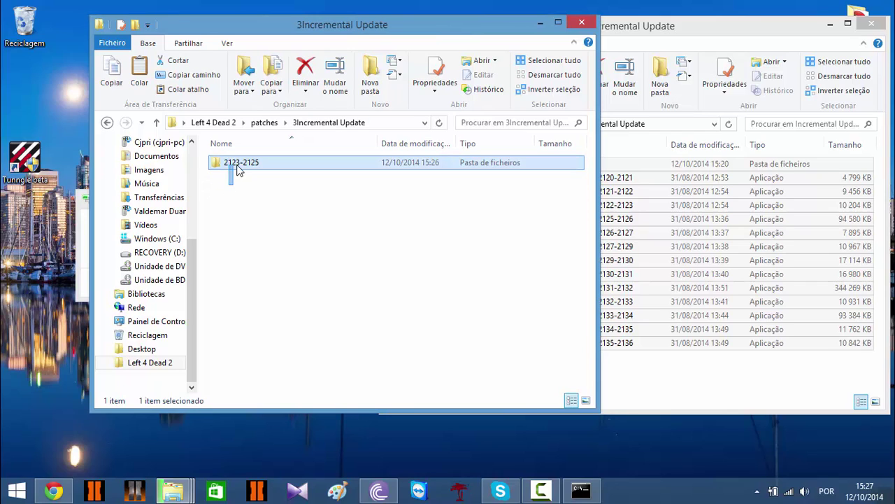
pyautogui.moveTo(237, 167); pyautogui.dragTo(238, 168)
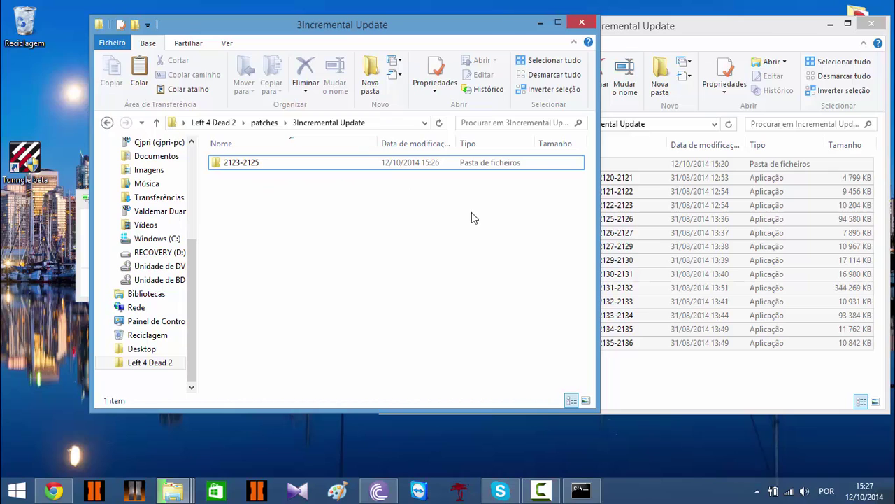
pyautogui.hotkey('ctrl', 'v')
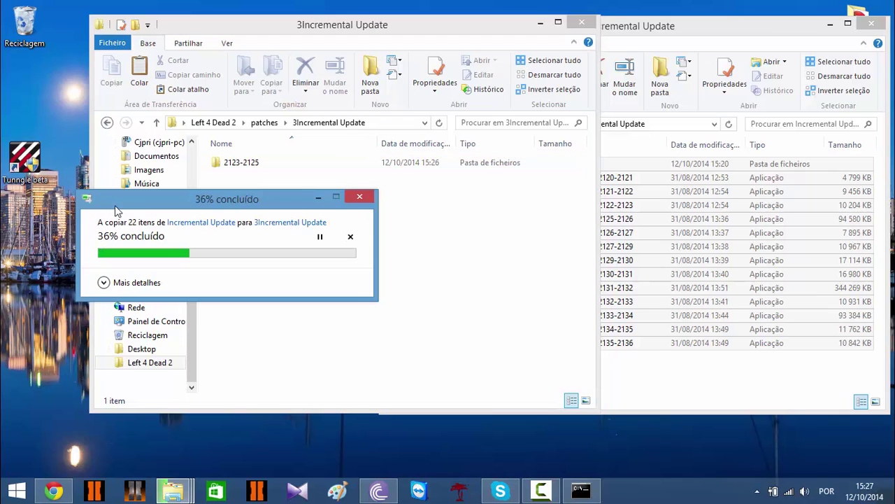
pyautogui.moveTo(115, 210); pyautogui.dragTo(271, 222)
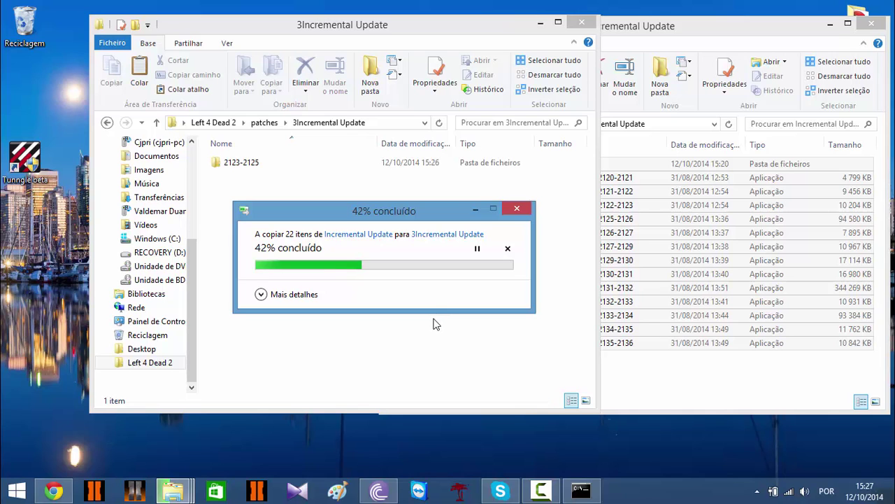
# Select the 2123-2125 folder inside 3Incremental Update.
pyautogui.click(542, 490)
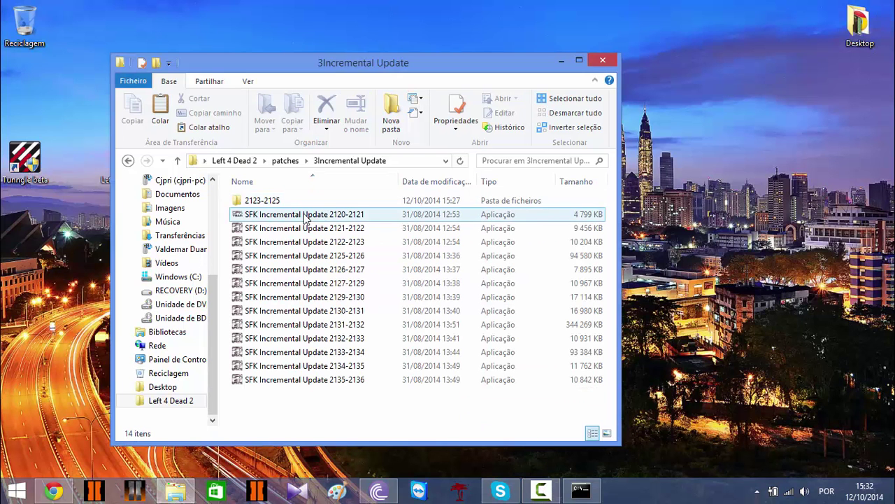
pyautogui.click(263, 205)
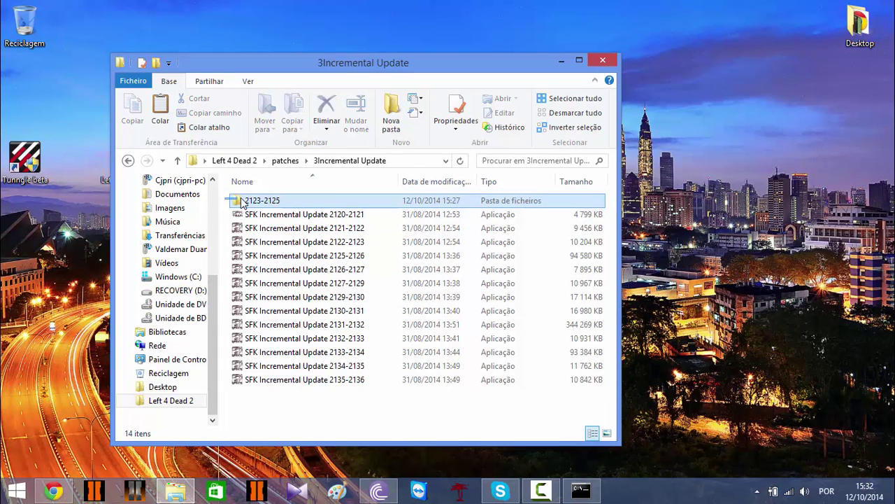
# Extract all eight SFK Incremental Update 2123-2125 archive parts into the 2123-2125 folder.
pyautogui.moveTo(360, 202); pyautogui.dragTo(318, 203)
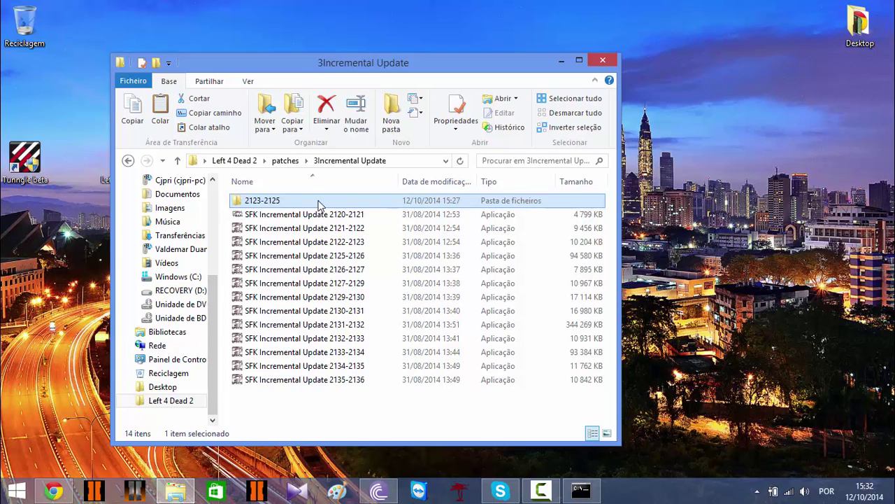
pyautogui.doubleClick(263, 203)
pyautogui.moveTo(394, 364); pyautogui.dragTo(338, 336)
pyautogui.moveTo(389, 322); pyautogui.dragTo(246, 202)
pyautogui.rightClick(277, 205)
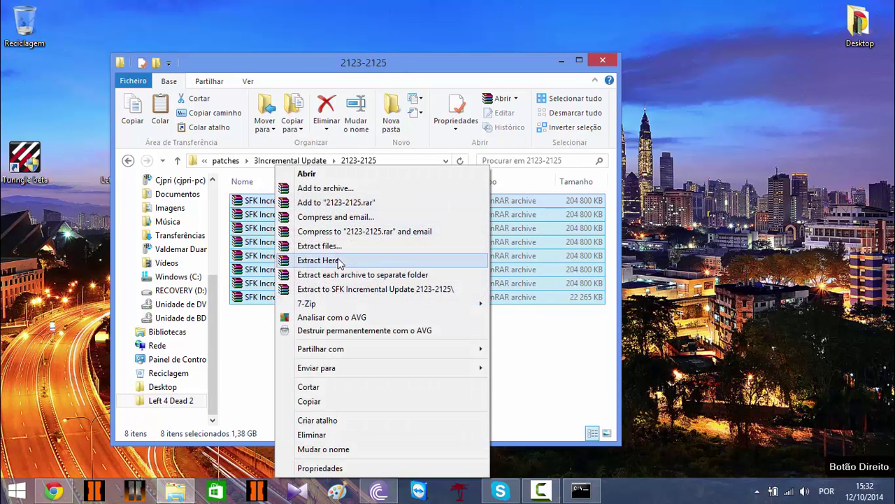
pyautogui.click(326, 261)
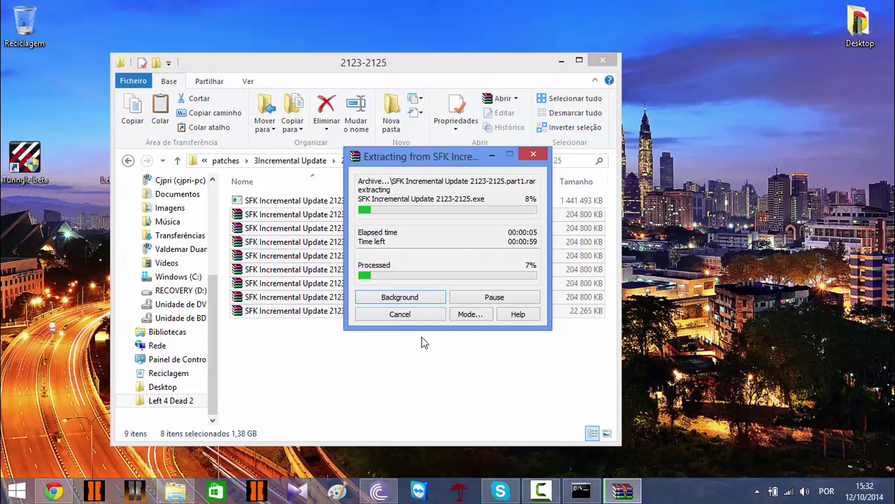
pyautogui.click(540, 490)
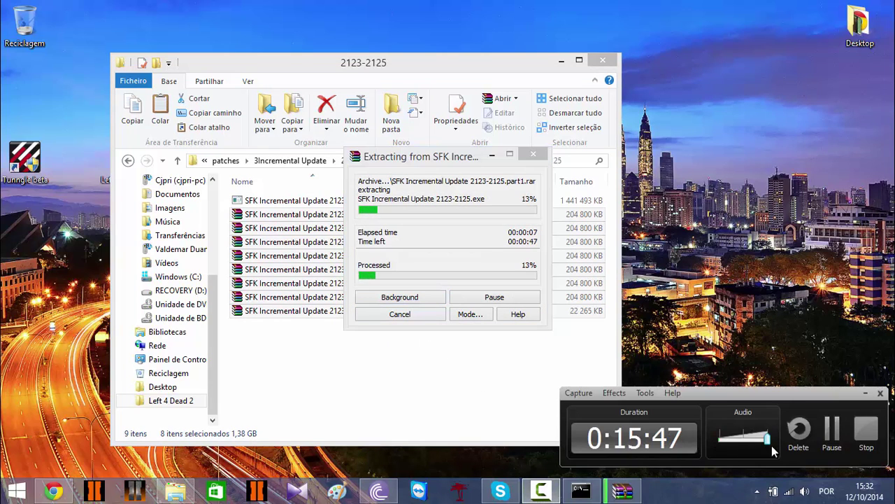
pyautogui.click(842, 442)
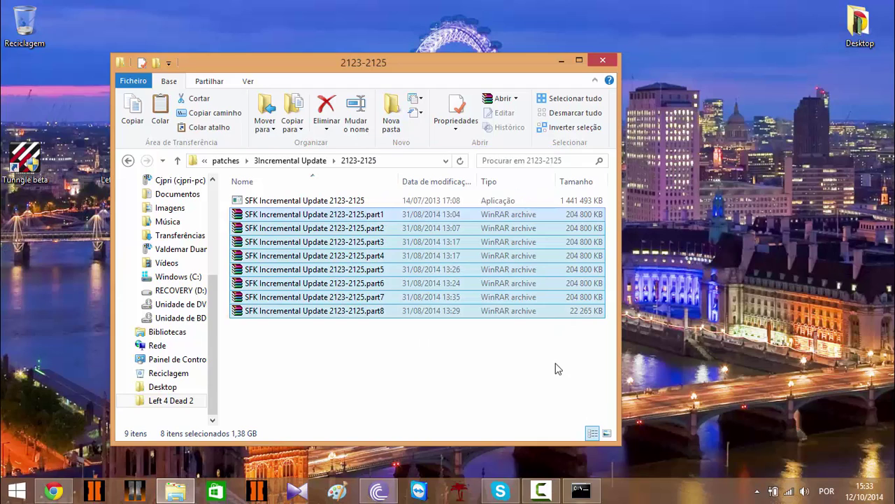
pyautogui.click(541, 356)
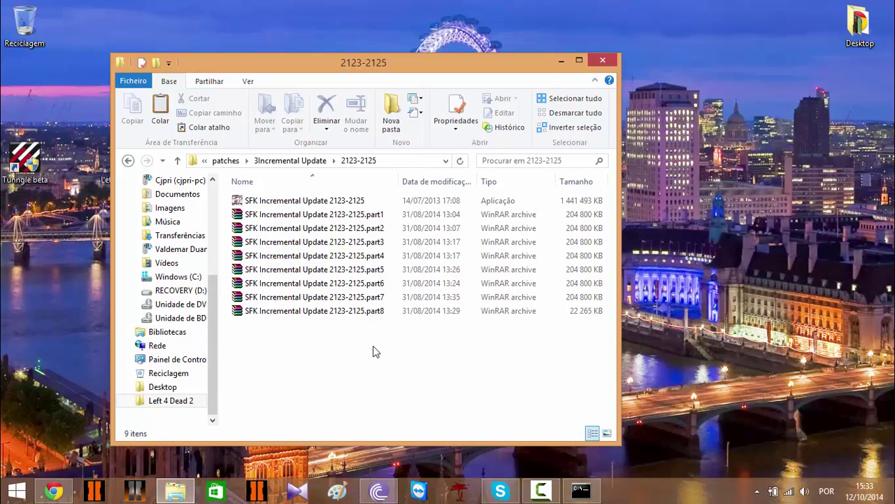
# Return to the 3Incremental Update folder and review the order of the first update installers, starting with 2120-2121.
pyautogui.click(127, 161)
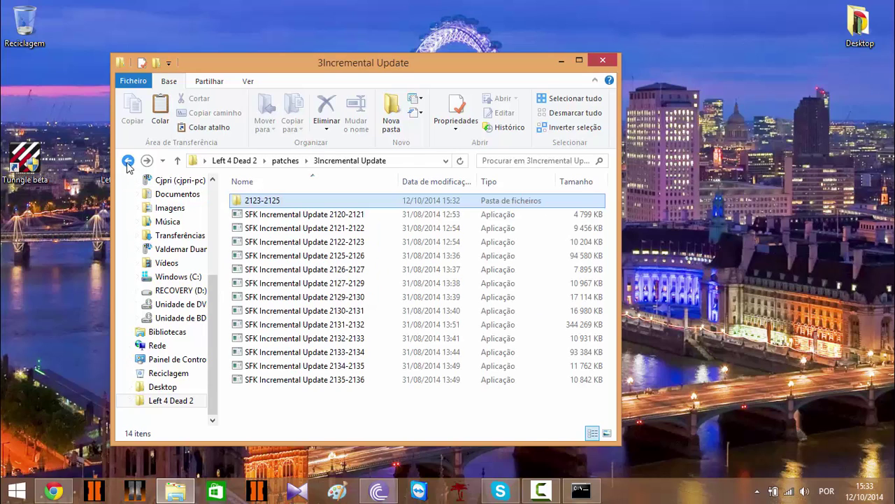
pyautogui.click(326, 219)
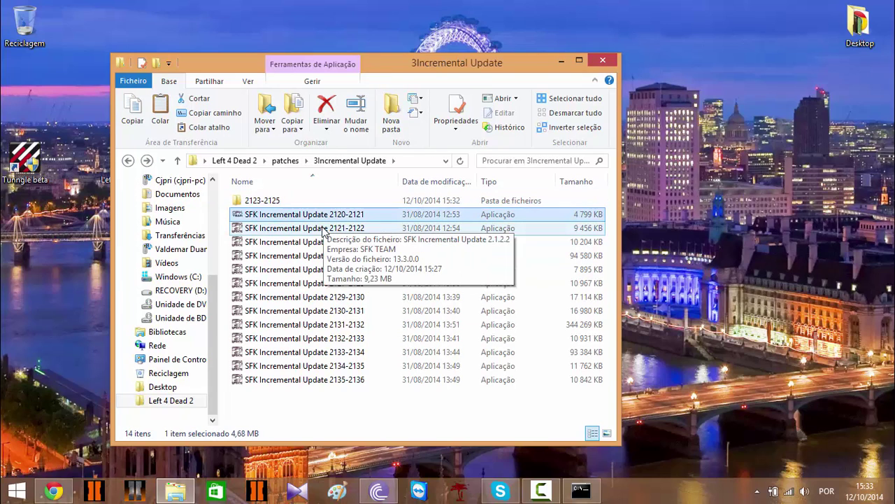
pyautogui.click(324, 230)
pyautogui.press('Up')
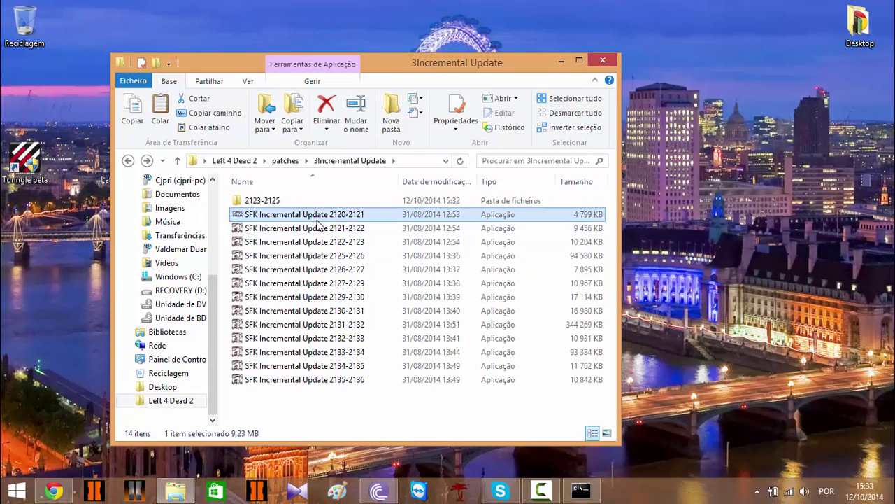
pyautogui.press('Up')
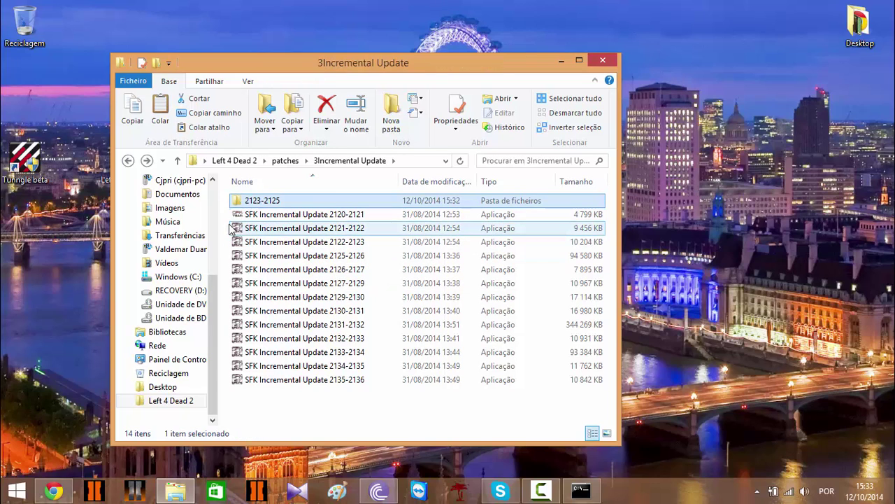
pyautogui.hotkey('ctrl', 'space')
pyautogui.press('Down')
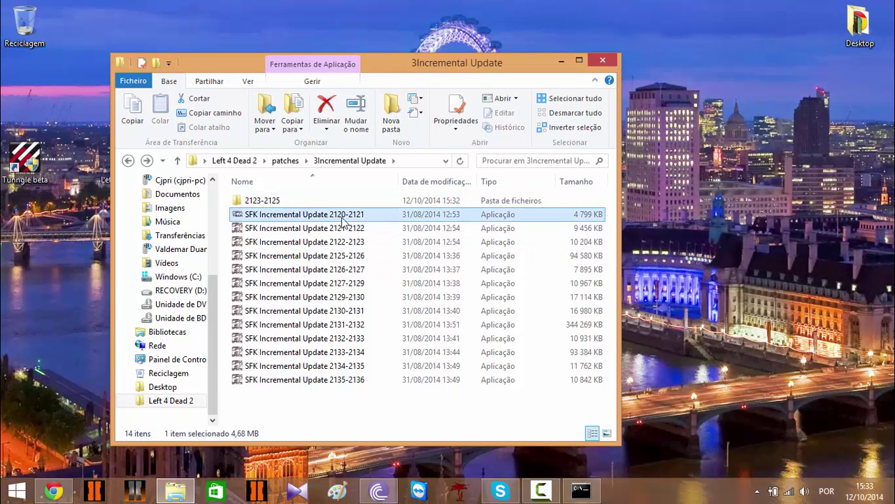
pyautogui.press('Down')
pyautogui.press('Down')
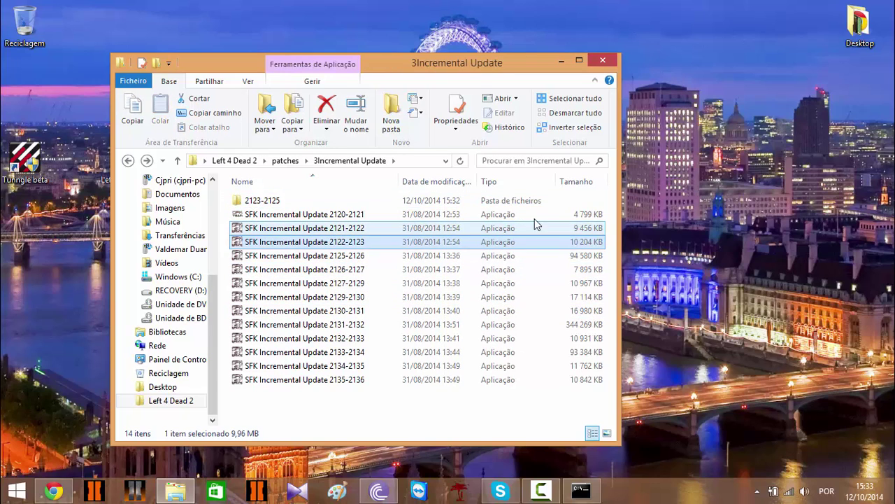
pyautogui.press('Down')
pyautogui.press('Down')
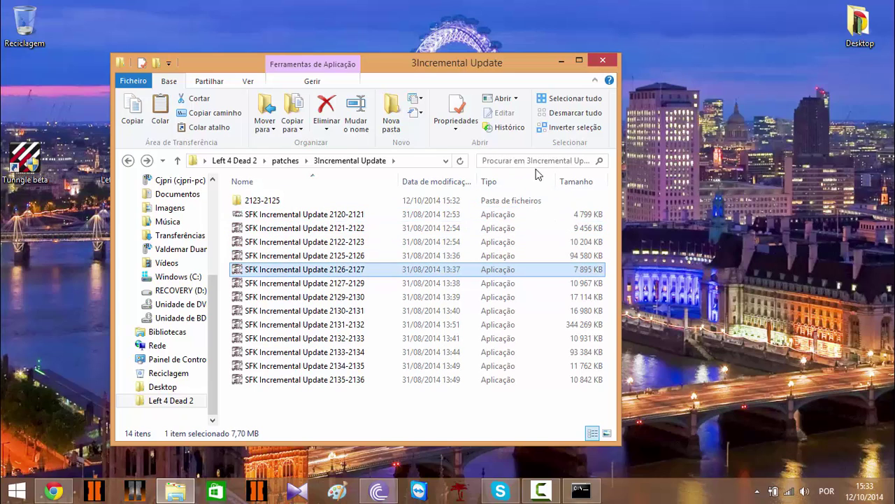
pyautogui.press('Up')
pyautogui.press('Up')
pyautogui.press('Up')
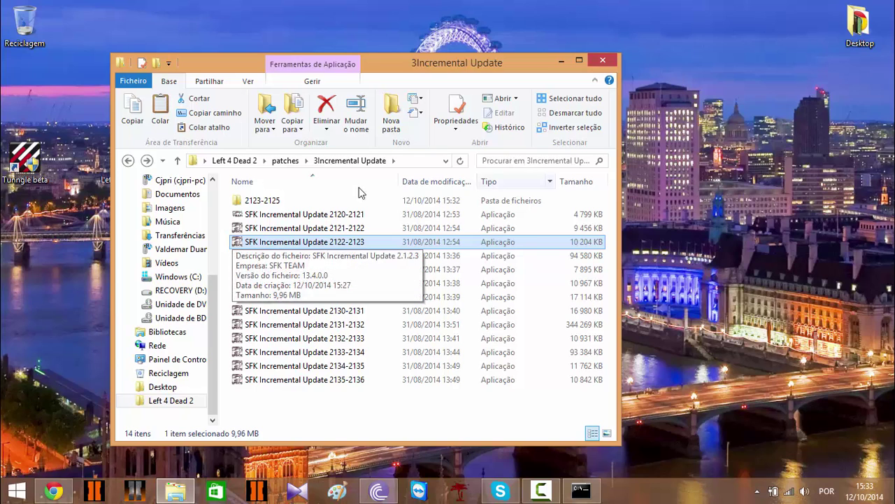
# Check the extracted SFK Incremental Update 2123-2125 installer in its subfolder and return to the 3Incremental Update folder.
pyautogui.doubleClick(272, 203)
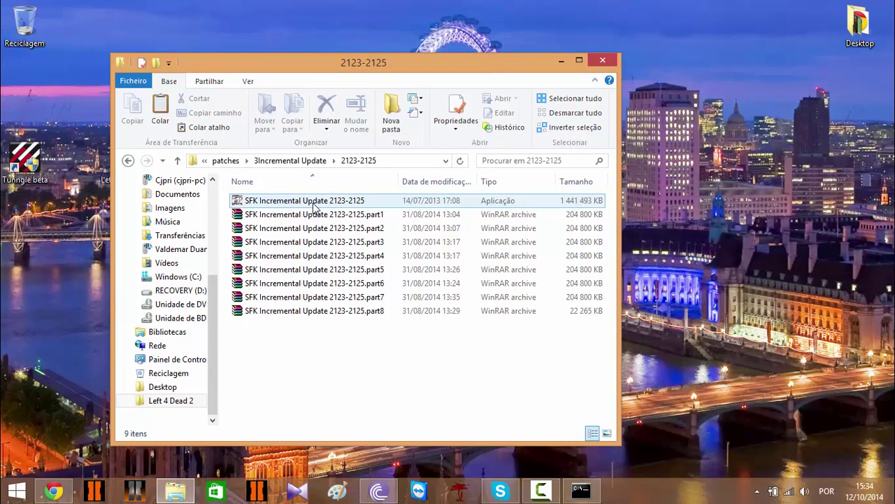
pyautogui.click(312, 204)
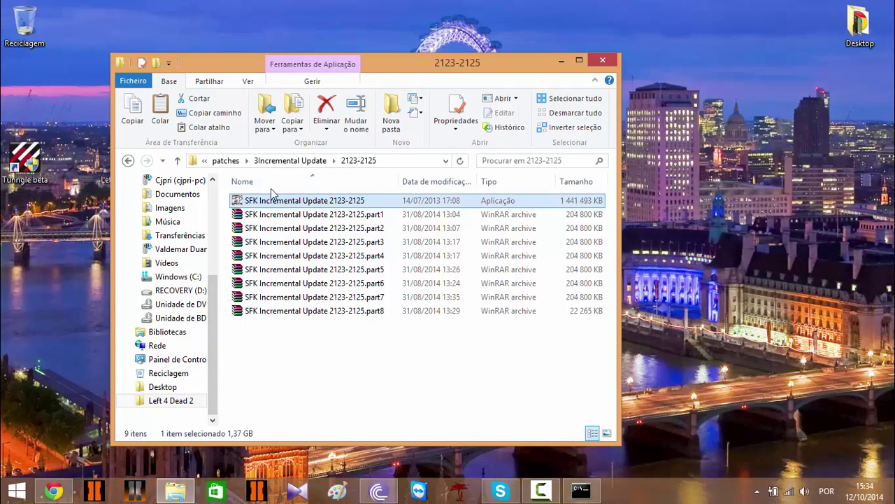
pyautogui.click(128, 162)
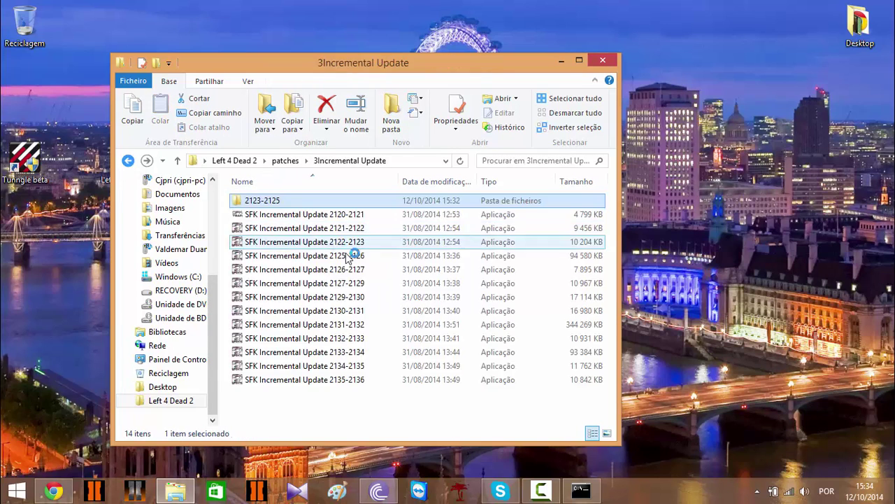
# Go through the remaining incremental update installers in order, from 2125-2126 to 2135-2136.
pyautogui.click(365, 256)
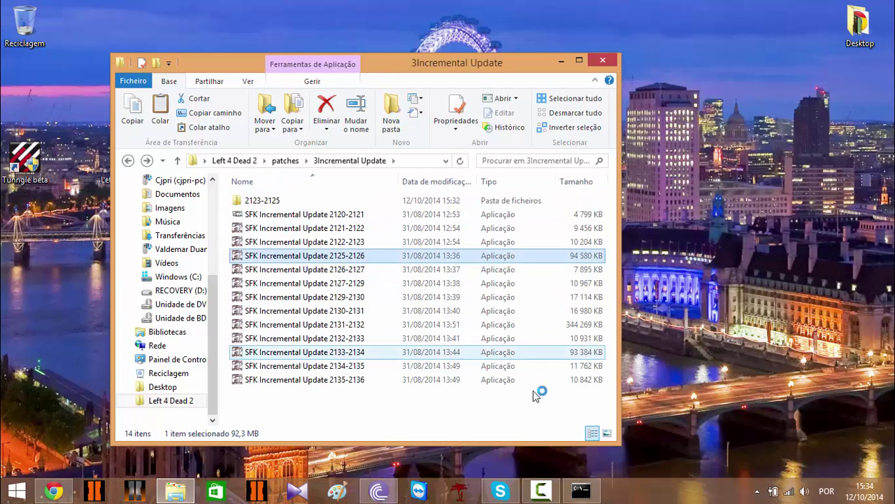
pyautogui.press('Down')
pyautogui.press('Down')
pyautogui.press('Down')
pyautogui.press('Down')
pyautogui.press('Down')
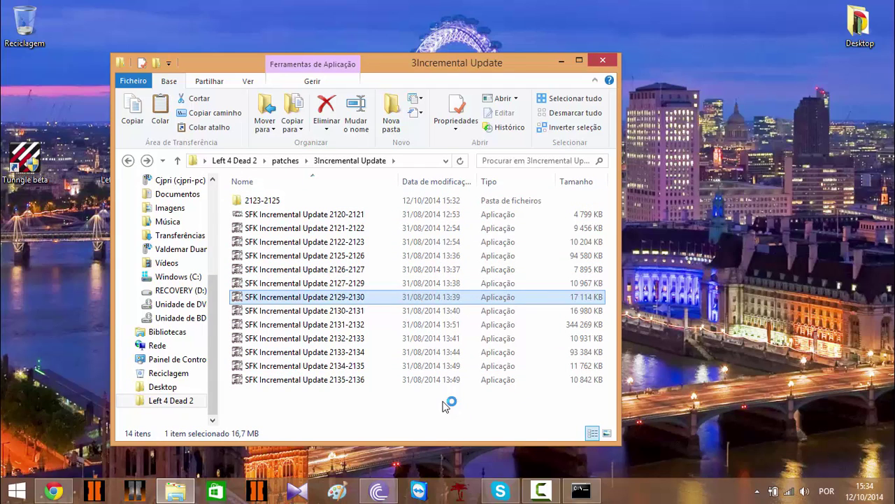
pyautogui.press('Down')
pyautogui.press('Down')
pyautogui.press('Down')
pyautogui.press('Down')
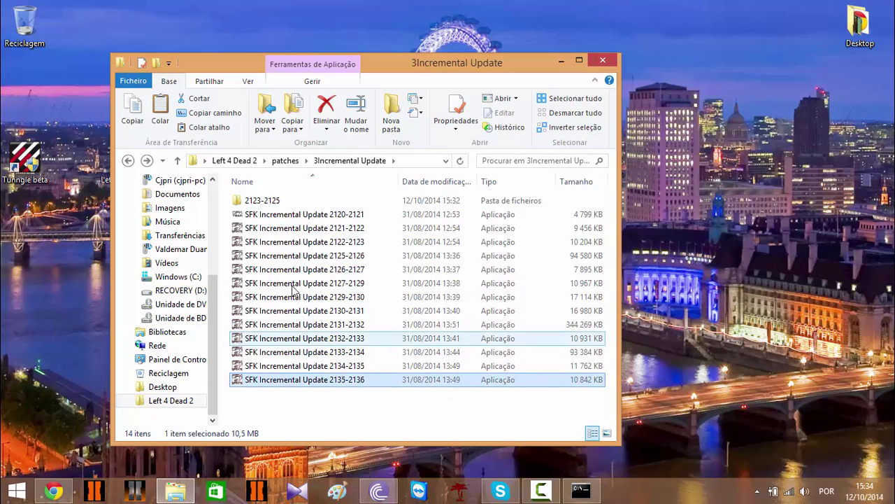
# Go back to the patches folder and select the 4Standalone patch folder.
pyautogui.click(128, 167)
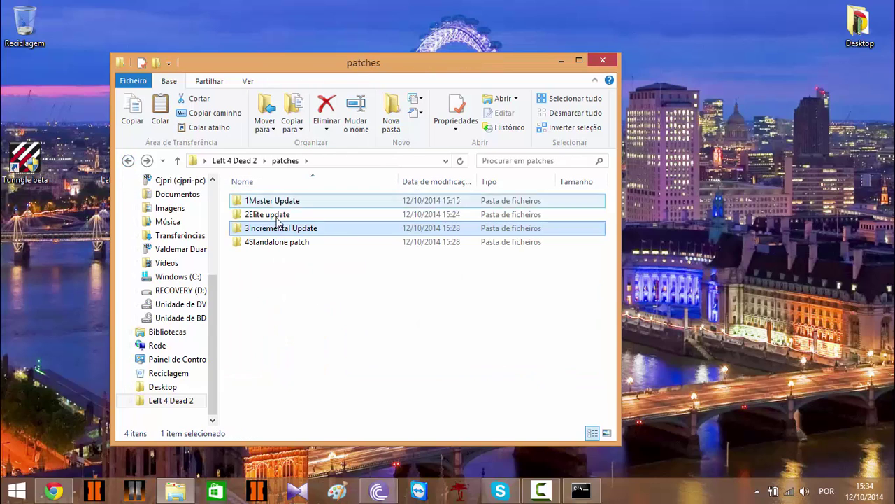
pyautogui.click(541, 491)
pyautogui.click(833, 434)
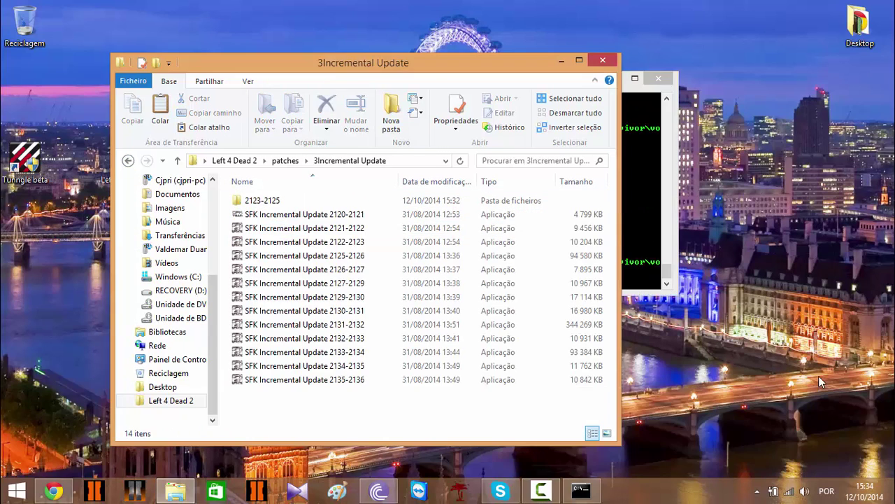
pyautogui.click(128, 160)
pyautogui.click(279, 242)
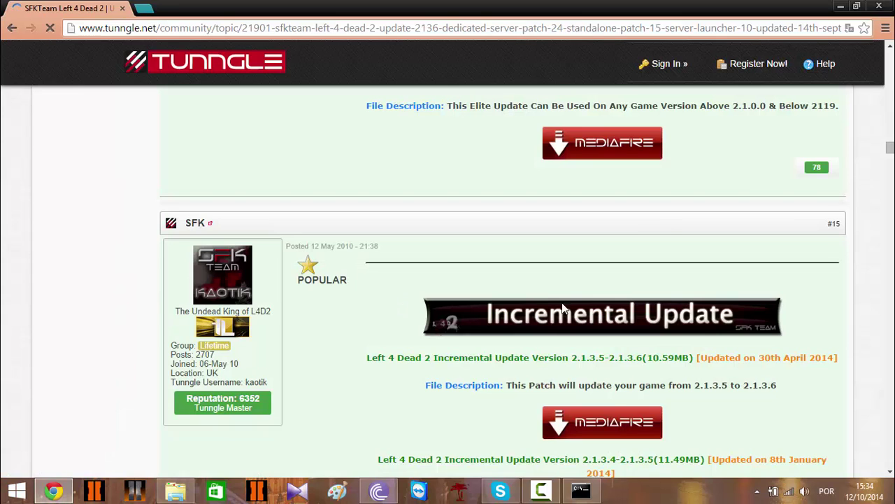
# Look through the Tunngle forum topic's update sections to locate the Standalone Patch download.
pyautogui.scroll(5, 571, 312)
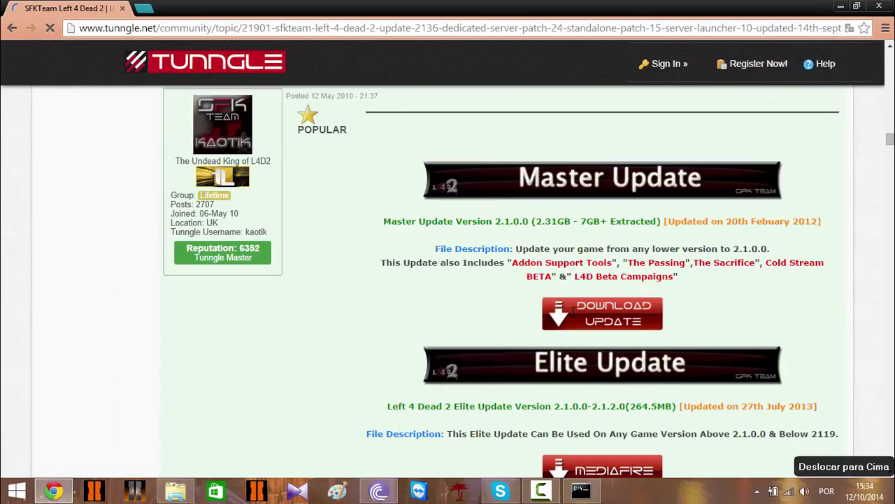
pyautogui.scroll(-6, 572, 315)
pyautogui.scroll(-1, 572, 316)
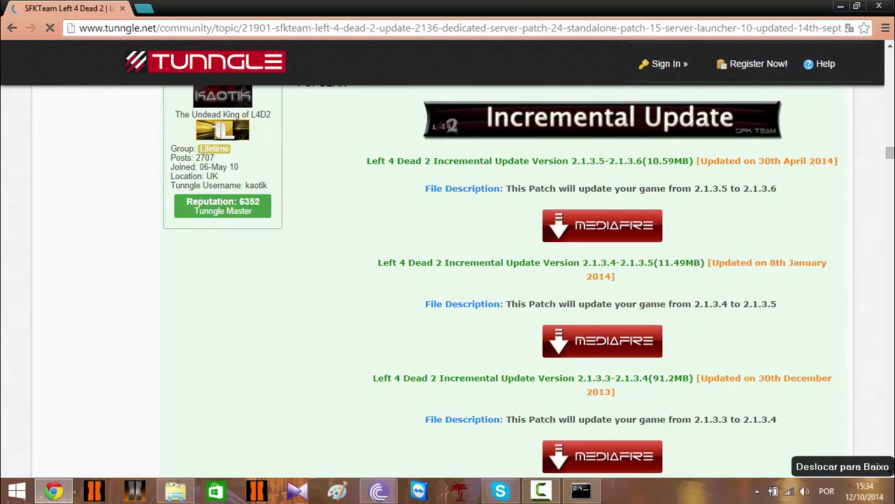
pyautogui.scroll(-20, 889, 160)
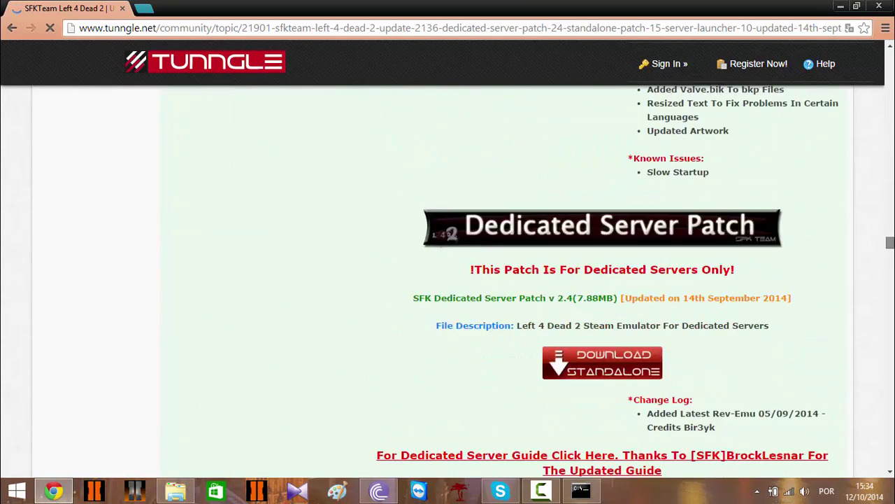
pyautogui.scroll(-1, 857, 308)
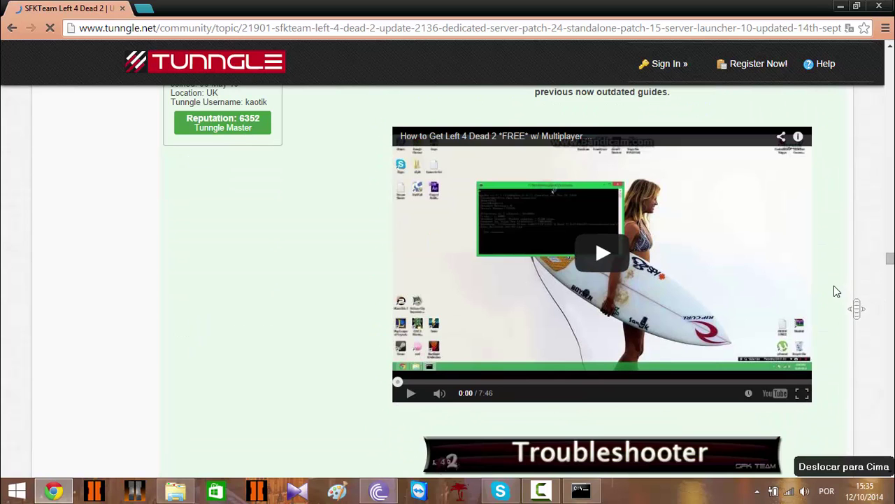
pyautogui.scroll(15, 333, 272)
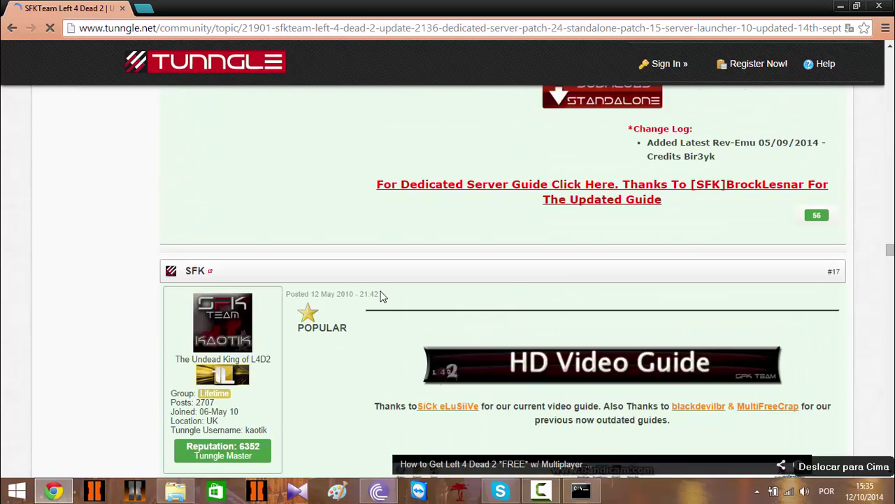
pyautogui.scroll(10, 385, 299)
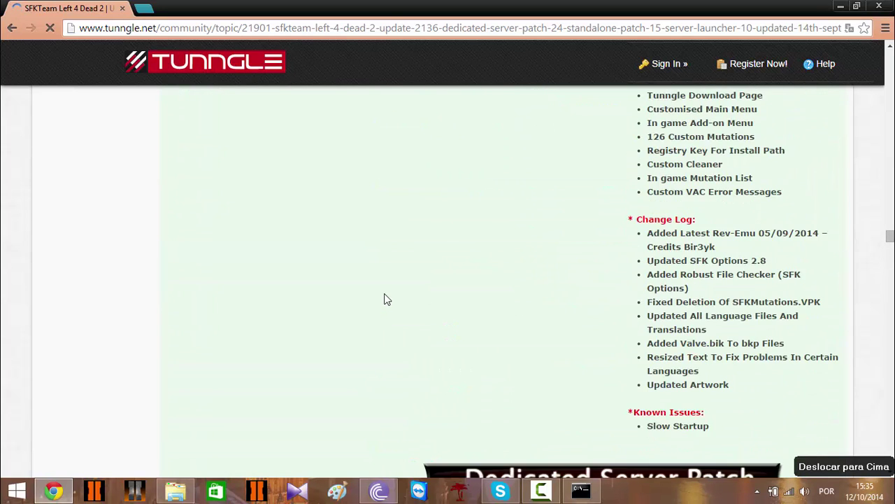
# Open the SFK Standalone v 15 download link, view the external-site confirmation for leaving Tunngle, and close that page.
pyautogui.scroll(-1, 560, 357)
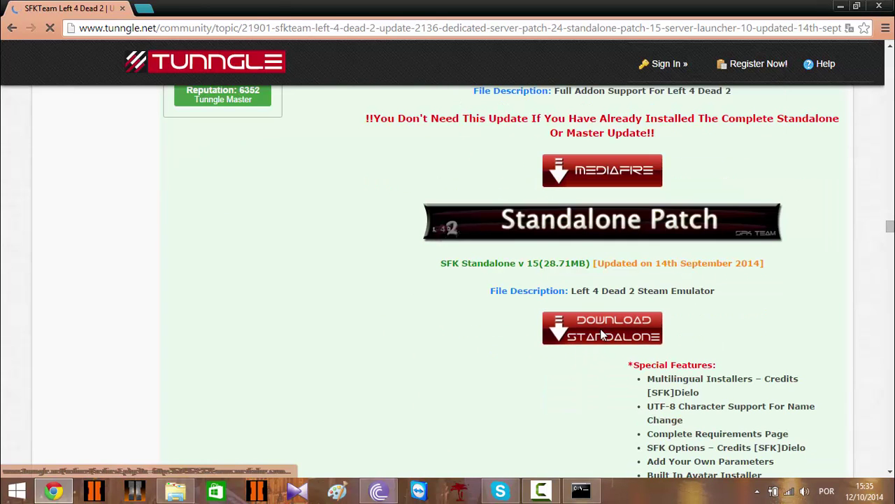
pyautogui.click(595, 336)
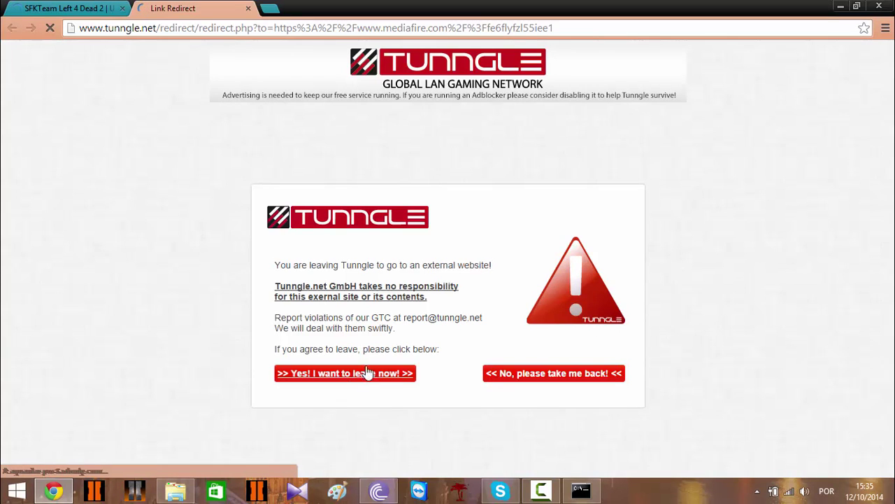
pyautogui.moveTo(186, 370); pyautogui.dragTo(371, 376)
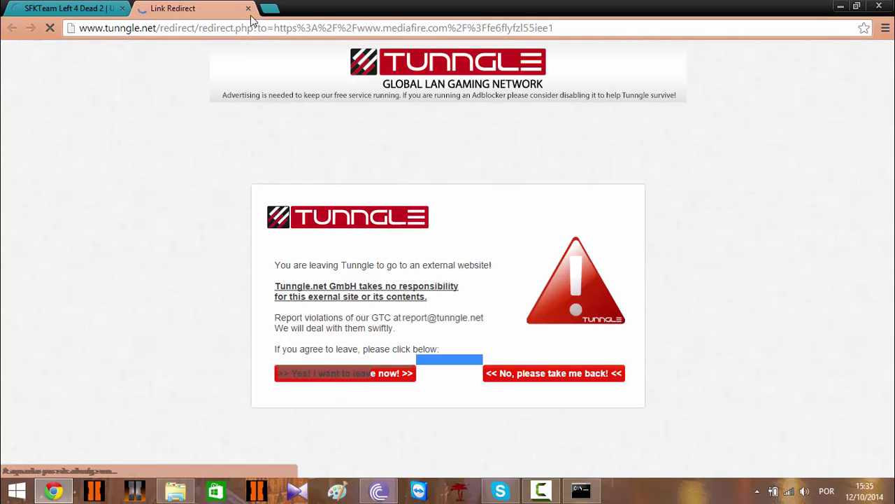
# Switch to File Explorer, open the 4Standalone patch folder, minimize the browser, and select SFK Standalone Patch 14.9.
pyautogui.click(175, 492)
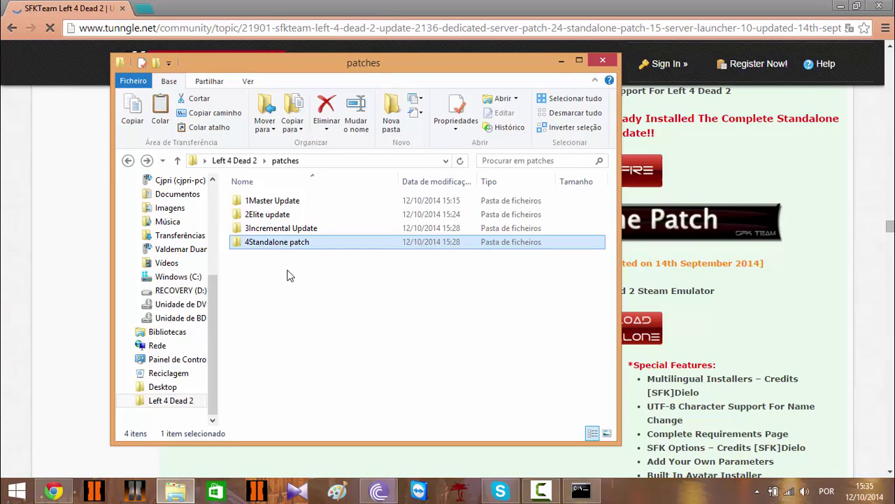
pyautogui.doubleClick(271, 243)
pyautogui.click(837, 6)
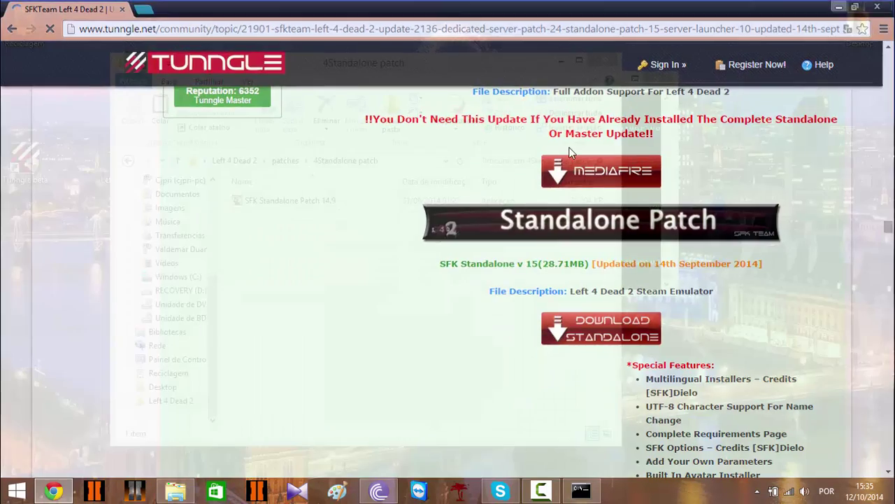
pyautogui.moveTo(368, 246); pyautogui.dragTo(237, 201)
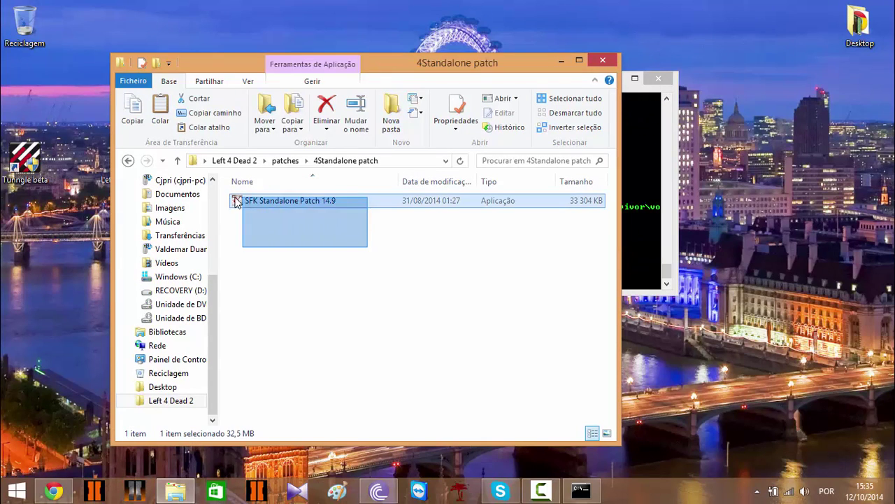
# Clear File Explorer from the desktop and reposition the Left 4 Dead 2 Full-Rip console window.
pyautogui.click(320, 244)
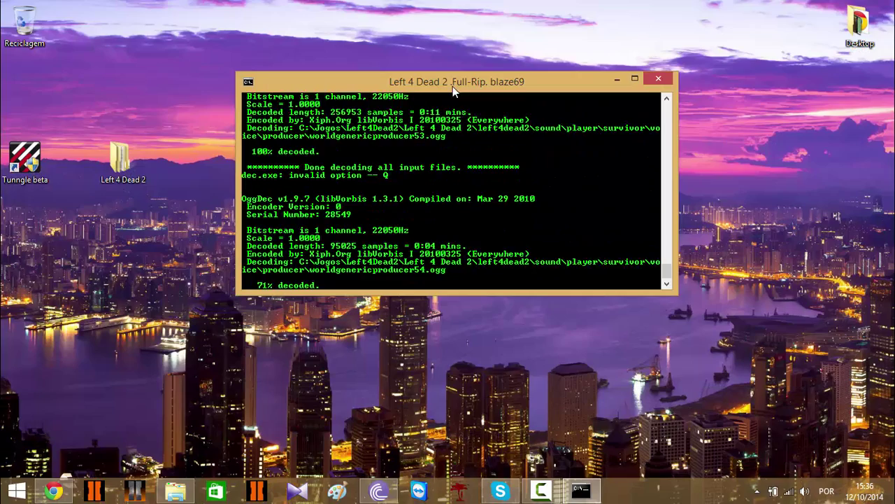
pyautogui.moveTo(454, 88); pyautogui.dragTo(419, 96)
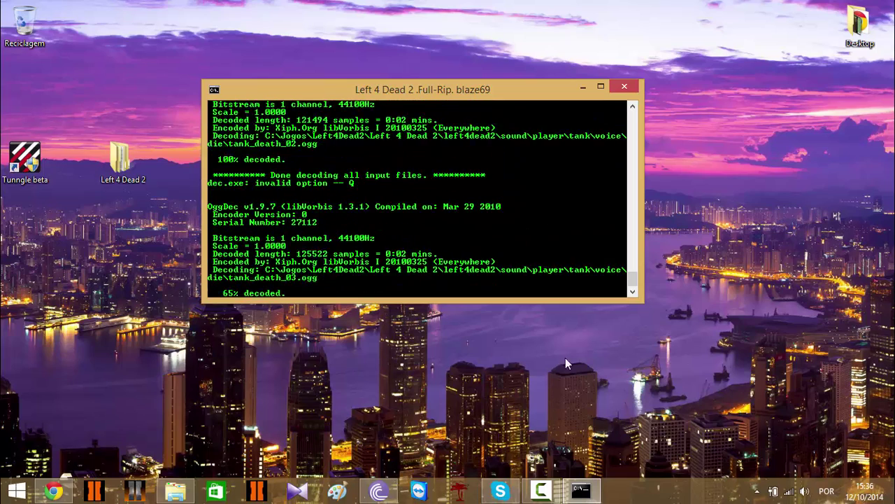
pyautogui.click(541, 491)
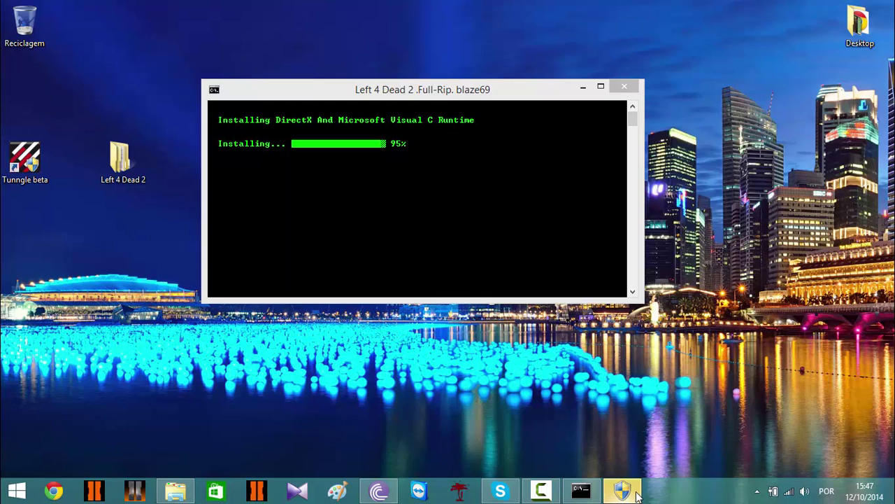
# Allow the DirectX setup, accept its license agreement, complete it, and dismiss the Left 4 Dead 2 Full-Rip console.
pyautogui.click(529, 278)
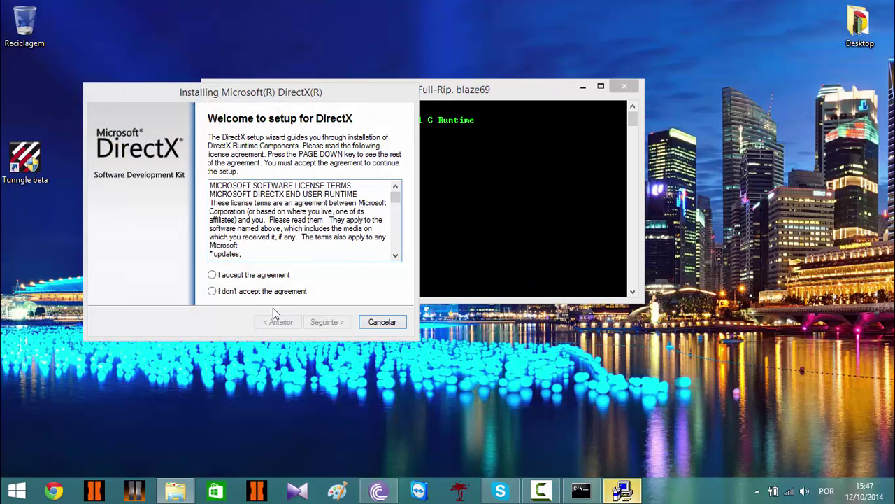
pyautogui.click(244, 277)
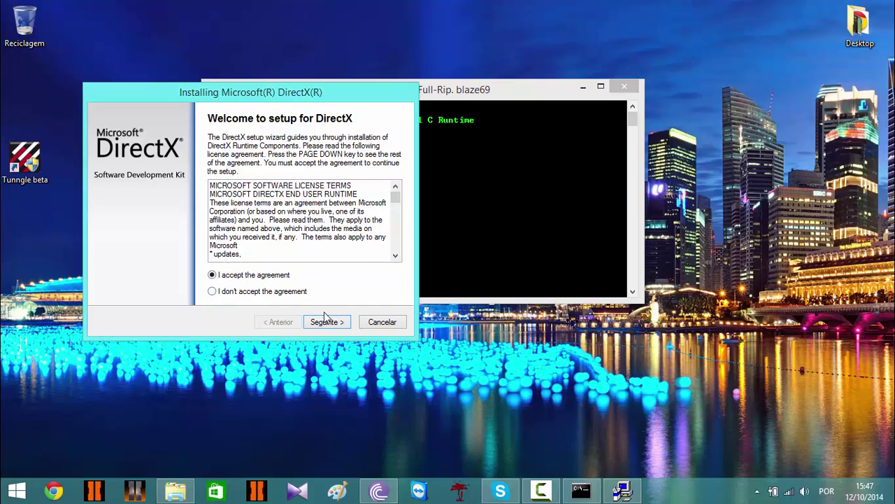
pyautogui.click(373, 324)
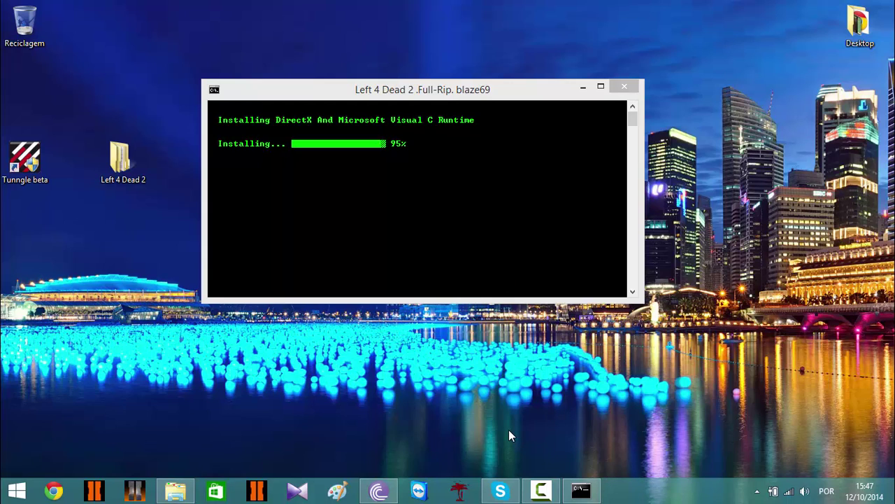
pyautogui.moveTo(337, 98); pyautogui.dragTo(394, 82)
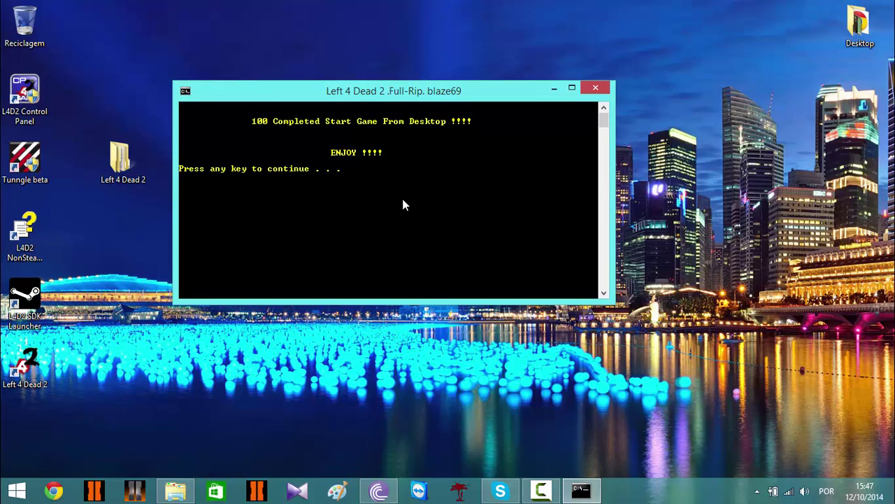
pyautogui.press('Return')
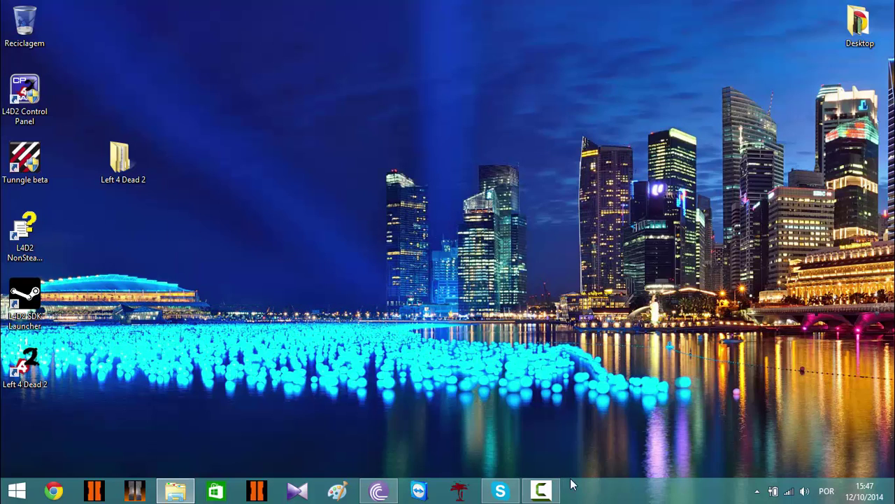
# In File Explorer, go to patches > 1Master Update > Left 4 Dead 2 Master Update 2100 and launch MasterUpdate v2.1.0.0.
pyautogui.click(190, 486)
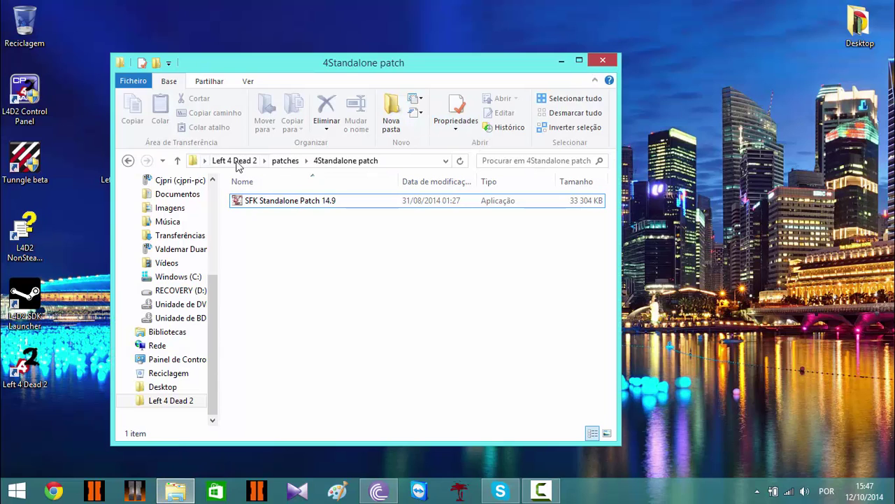
pyautogui.click(238, 165)
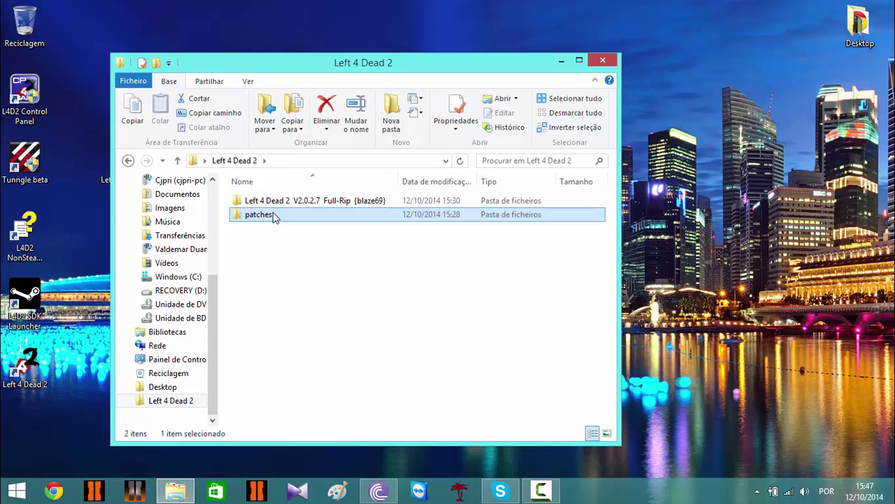
pyautogui.doubleClick(272, 215)
pyautogui.click(273, 202)
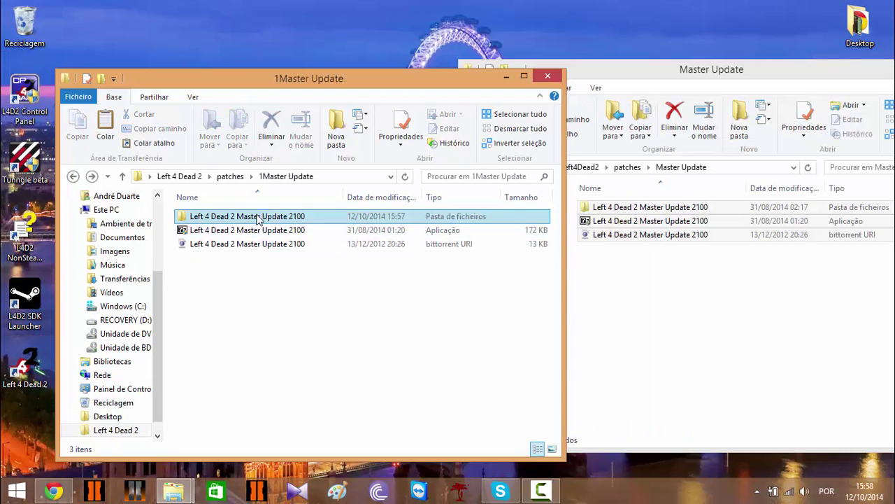
pyautogui.doubleClick(258, 216)
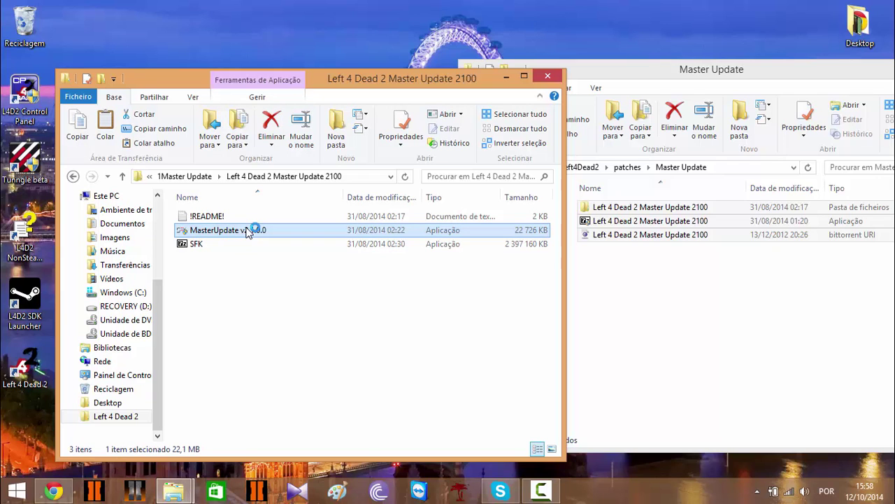
# Proceed through the SFK Master Update introduction and set the install directory to C:\Jogos\Left4Dead2\Left 4 Dead 2.
pyautogui.click(521, 340)
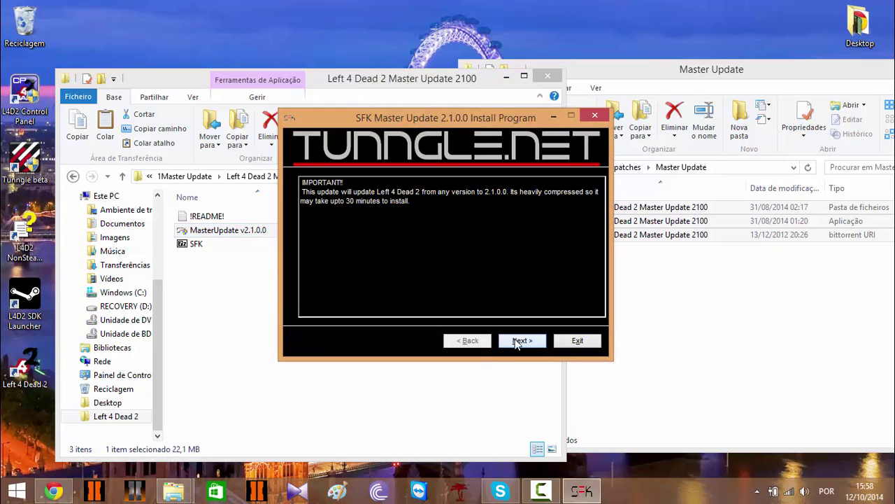
pyautogui.click(522, 346)
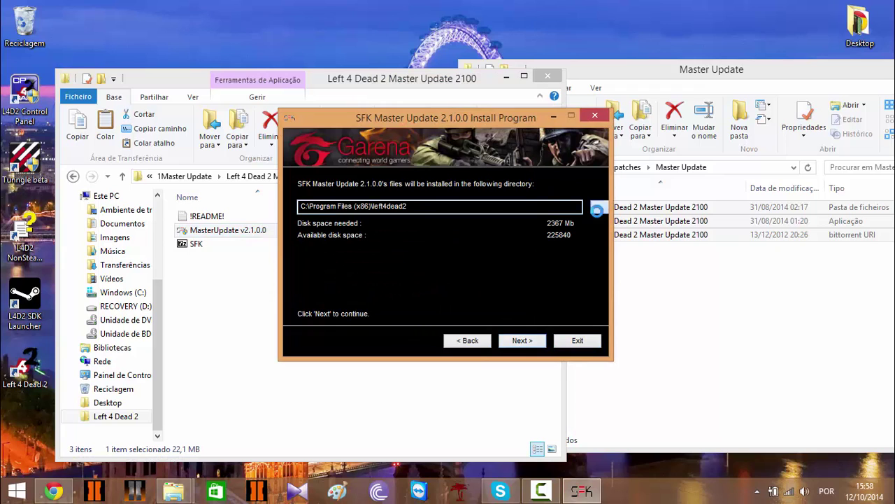
pyautogui.click(597, 210)
pyautogui.doubleClick(412, 255)
pyautogui.scroll(-2, 498, 255)
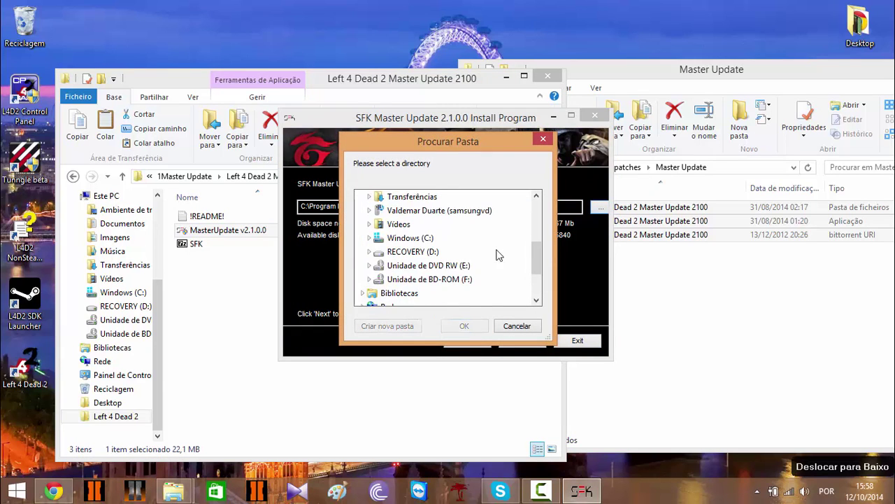
pyautogui.doubleClick(410, 238)
pyautogui.scroll(-1, 417, 259)
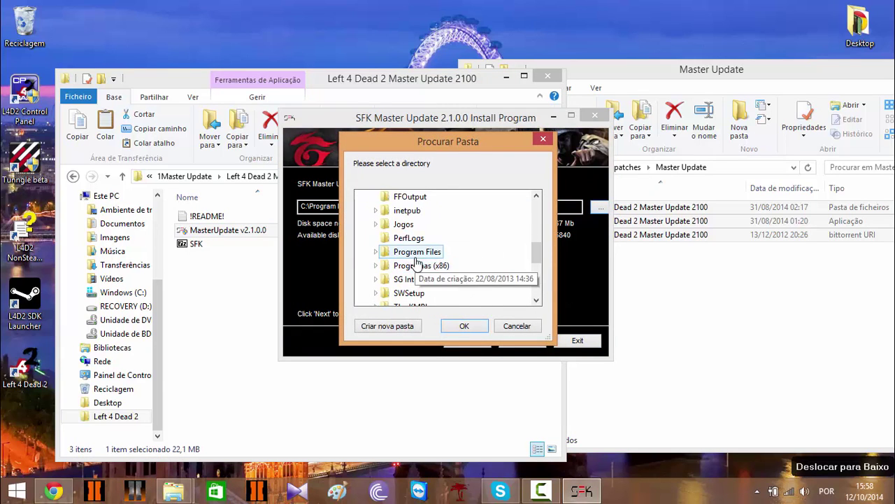
pyautogui.doubleClick(402, 224)
pyautogui.scroll(-1, 423, 265)
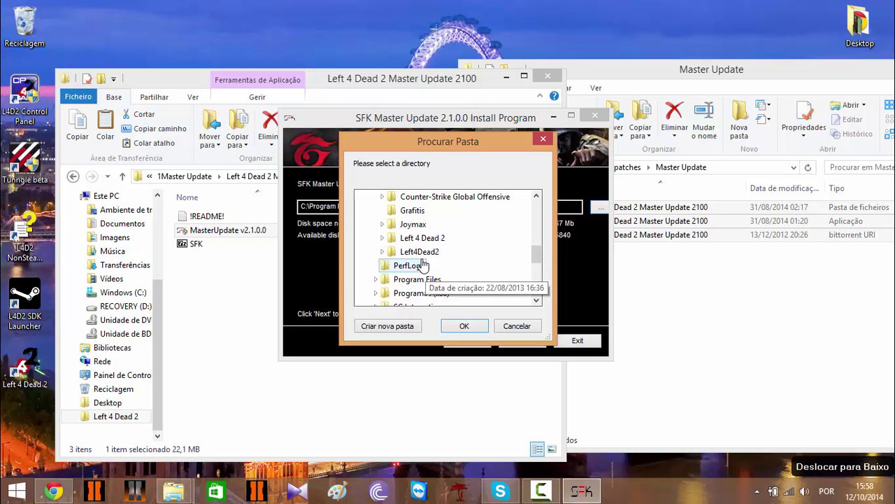
pyautogui.scroll(1, 425, 255)
pyautogui.doubleClick(419, 266)
pyautogui.click(428, 265)
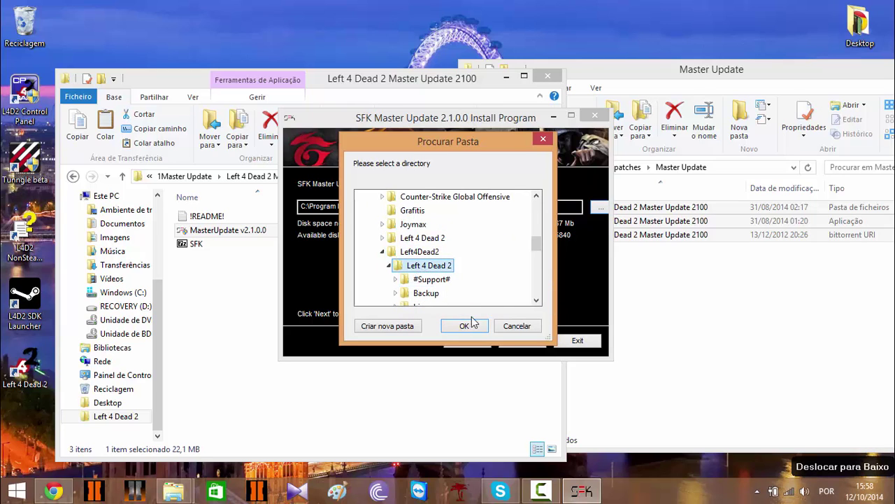
pyautogui.click(465, 325)
# Start the SFK Master Update 2.1.0.0 installation and continue past the console's opening prompt to extract the files.
pyautogui.click(514, 339)
pyautogui.click(513, 338)
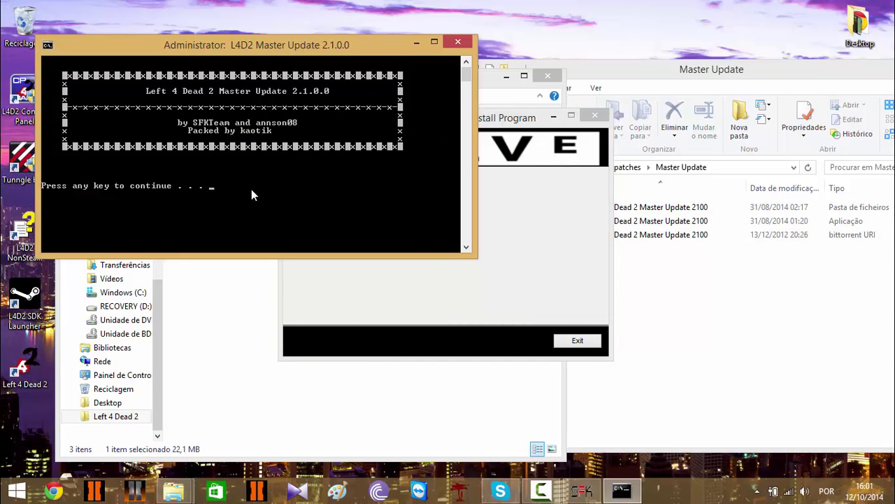
pyautogui.press('Return')
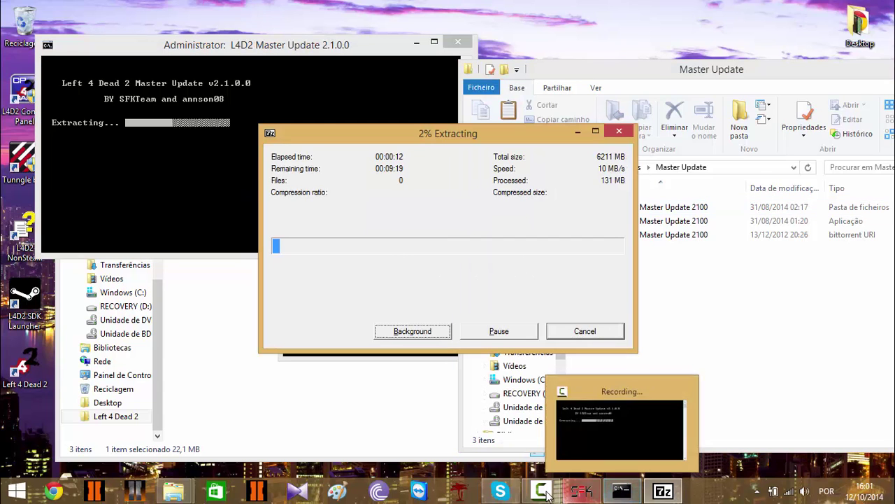
pyautogui.click(619, 492)
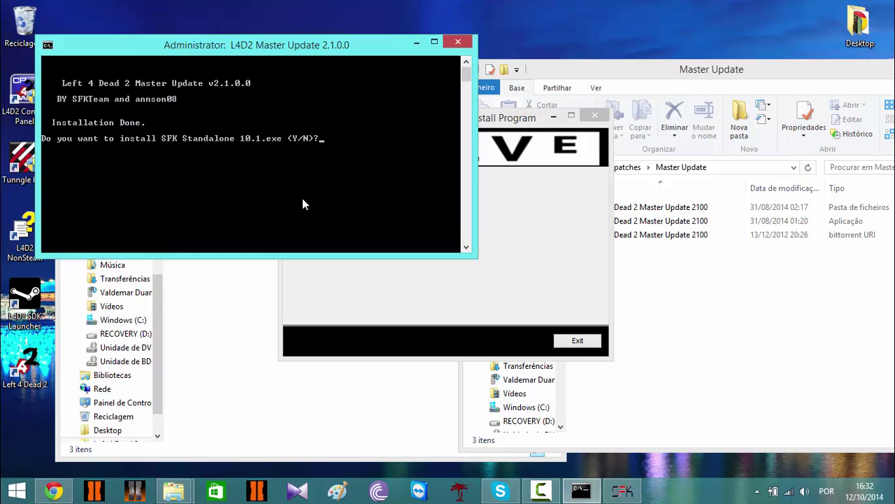
# Decline SFK Standalone 10.1, continue through the remaining console prompts, and close the rev text file and the Master Update installer.
pyautogui.write('n')
pyautogui.press('Return')
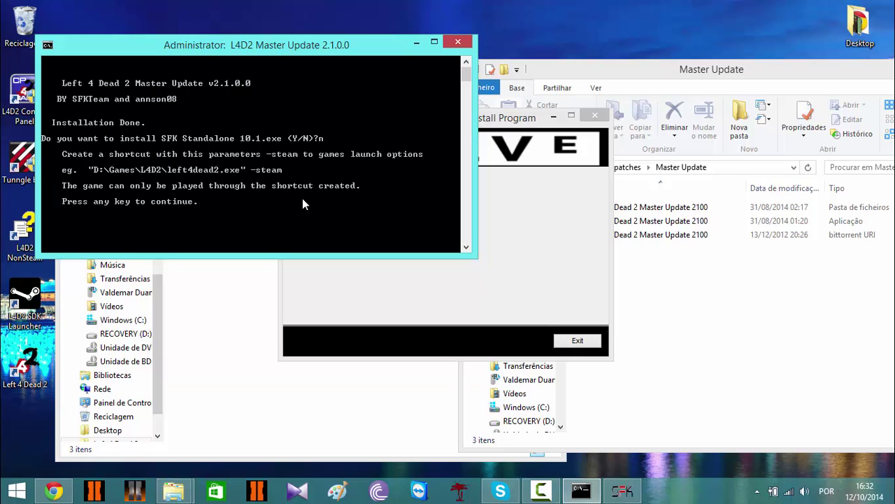
pyautogui.press('Return')
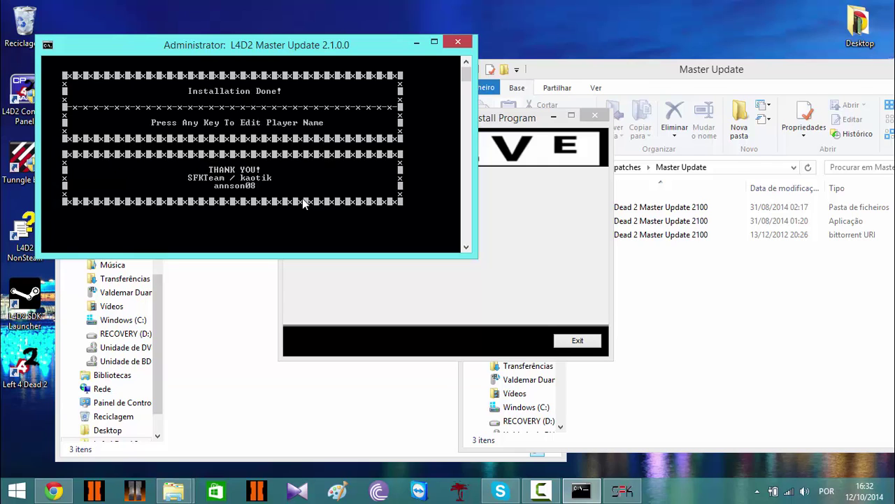
pyautogui.press('Return')
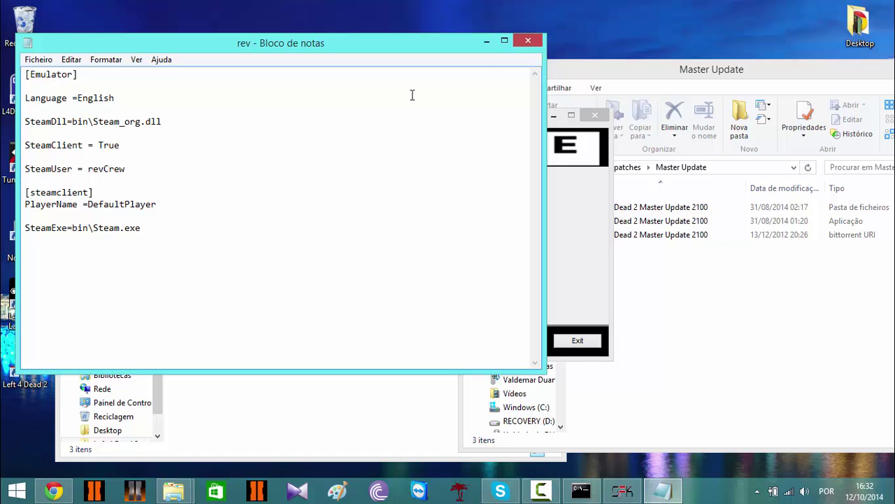
pyautogui.click(527, 42)
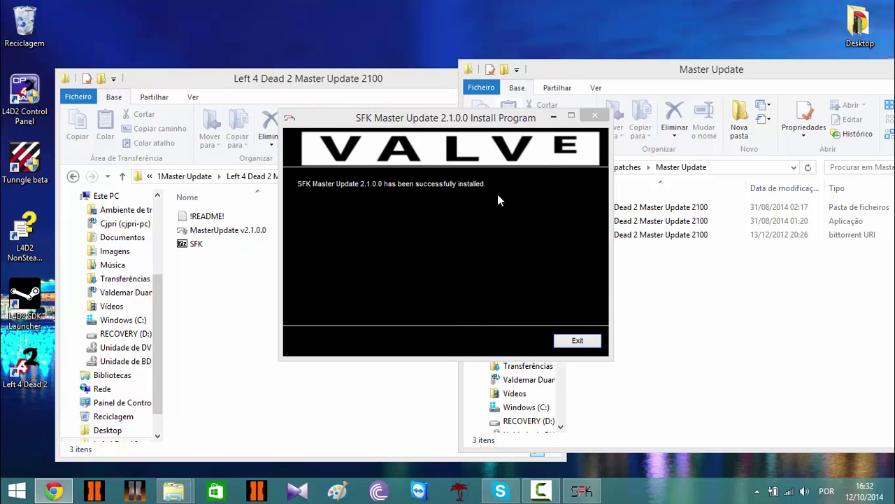
pyautogui.click(578, 341)
# Close the extra Master Update window and open the 2Elite update folder inside patches.
pyautogui.click(335, 314)
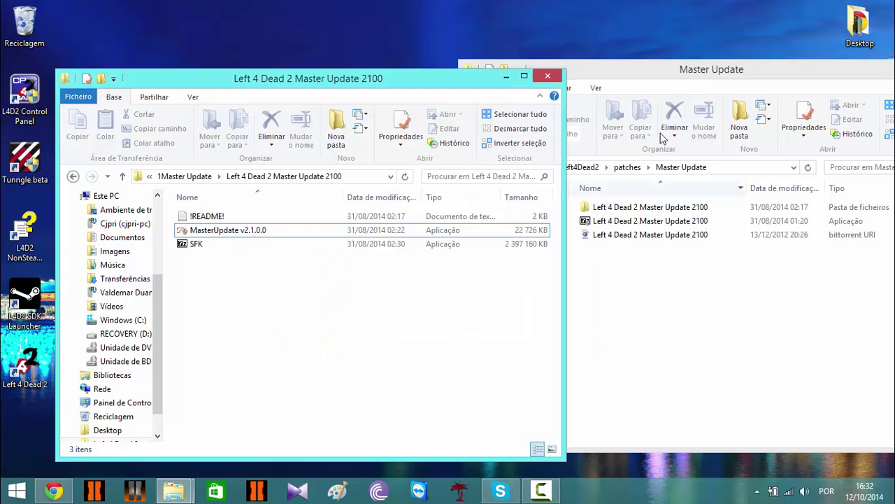
pyautogui.moveTo(637, 72); pyautogui.dragTo(495, 85)
pyautogui.click(791, 82)
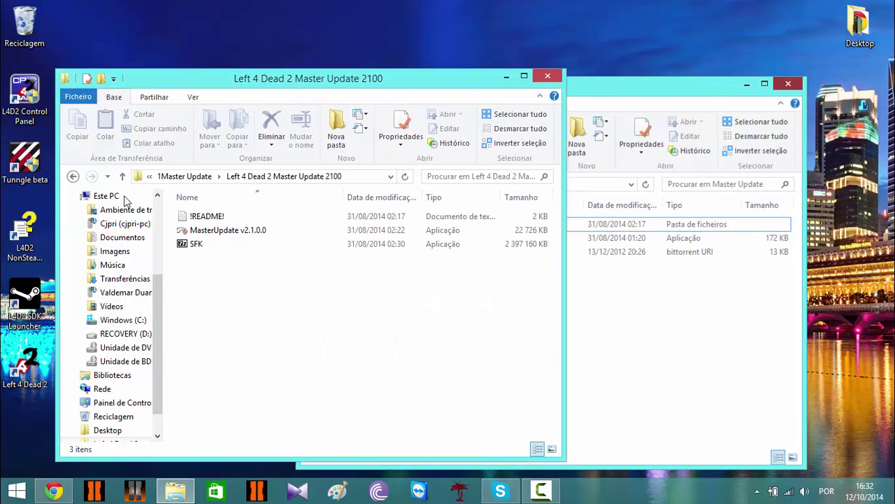
pyautogui.click(73, 177)
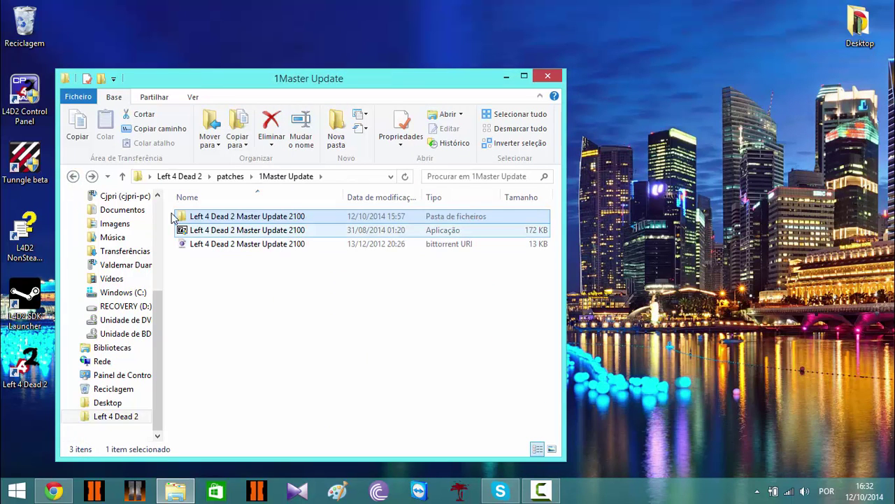
pyautogui.press('BackSpace')
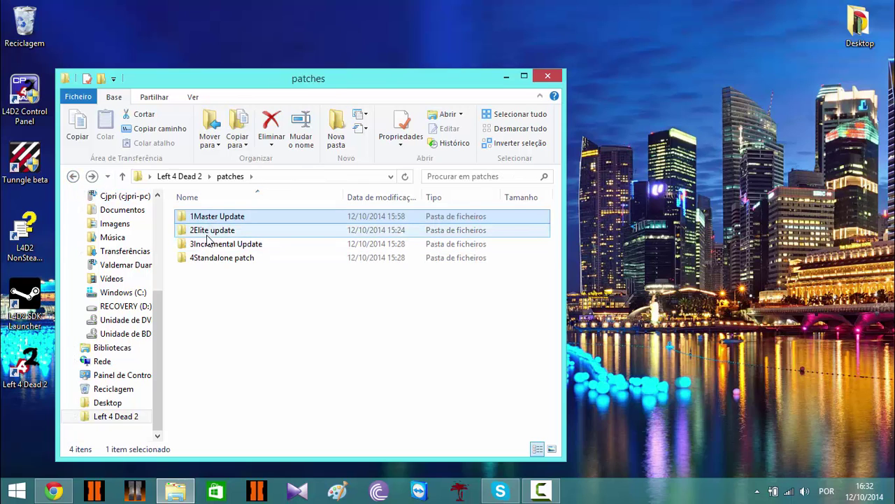
pyautogui.doubleClick(208, 231)
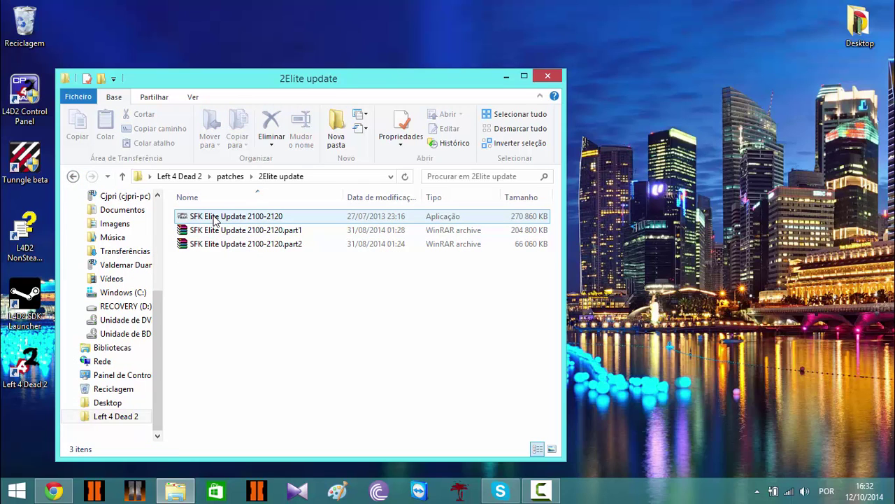
# Run SFK Elite Update 2100-2120 as administrator in Português (Portugal) and accept its license agreement to reach the destination choice.
pyautogui.click(215, 219)
pyautogui.rightClick(256, 223)
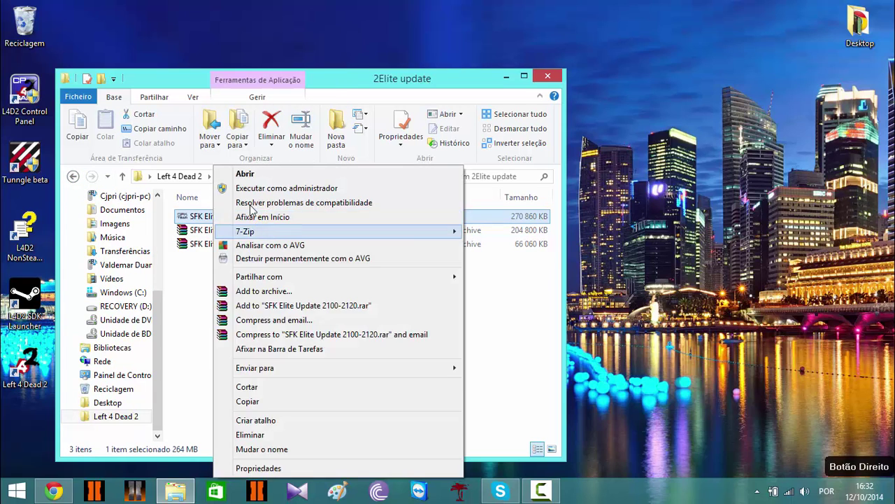
pyautogui.click(258, 189)
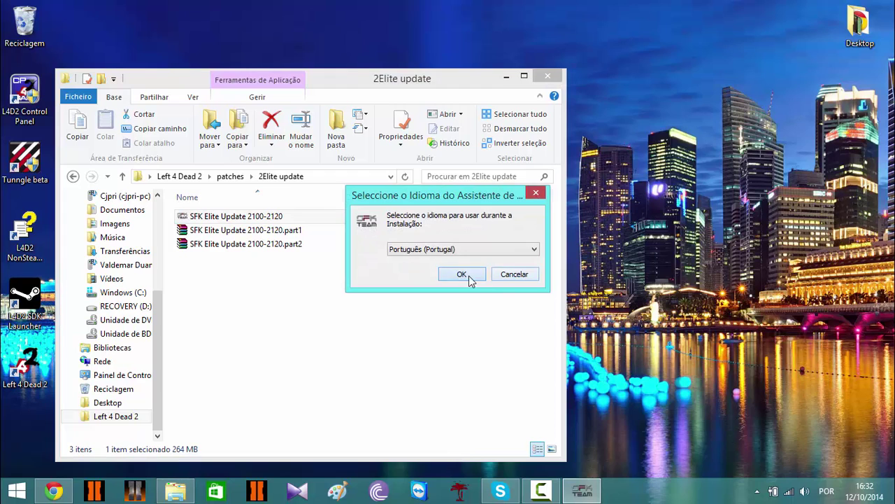
pyautogui.click(461, 274)
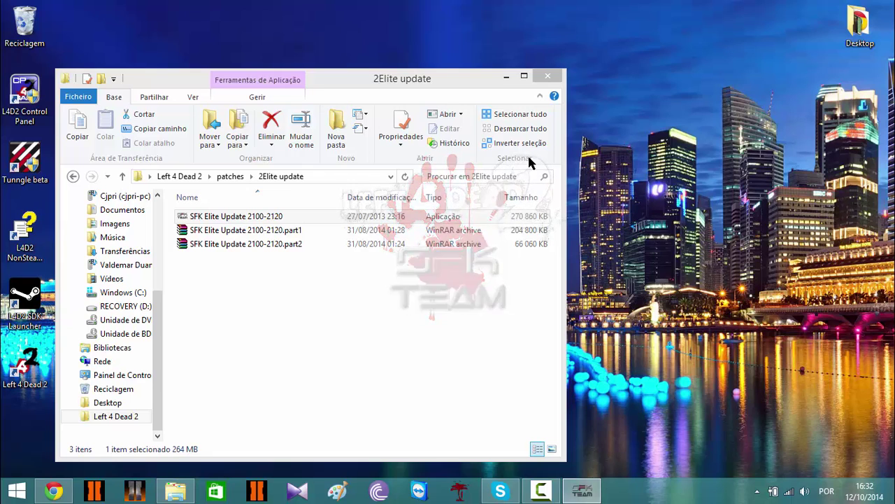
pyautogui.click(520, 349)
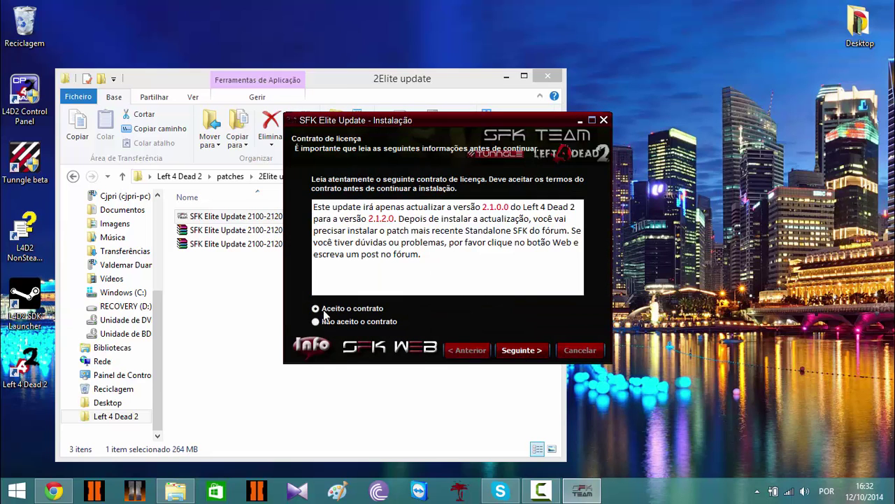
pyautogui.click(526, 350)
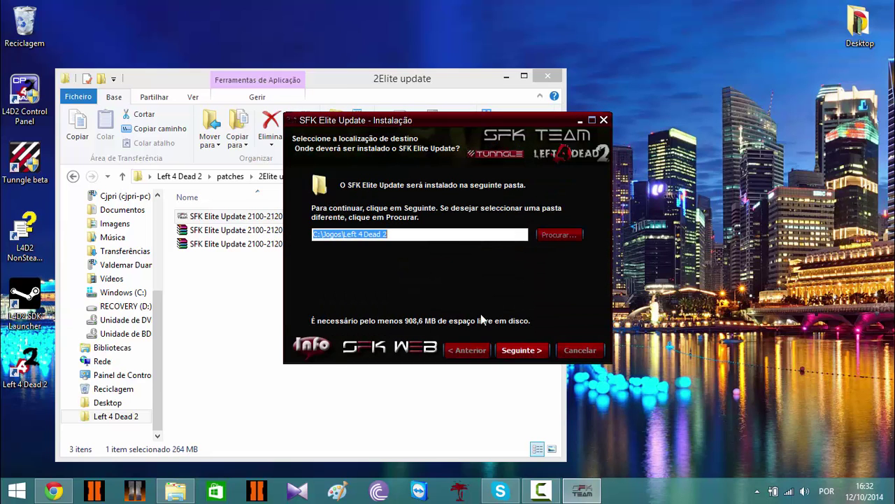
# Set the SFK Elite Update destination to the folder C:\Jogos\Left4Dead2\Left 4 Dead 2.
pyautogui.click(558, 236)
pyautogui.click(422, 314)
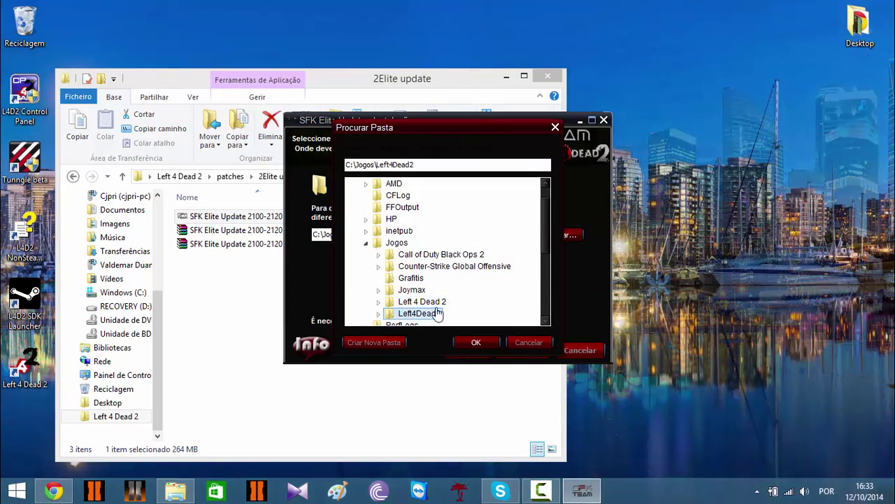
pyautogui.scroll(-1, 479, 280)
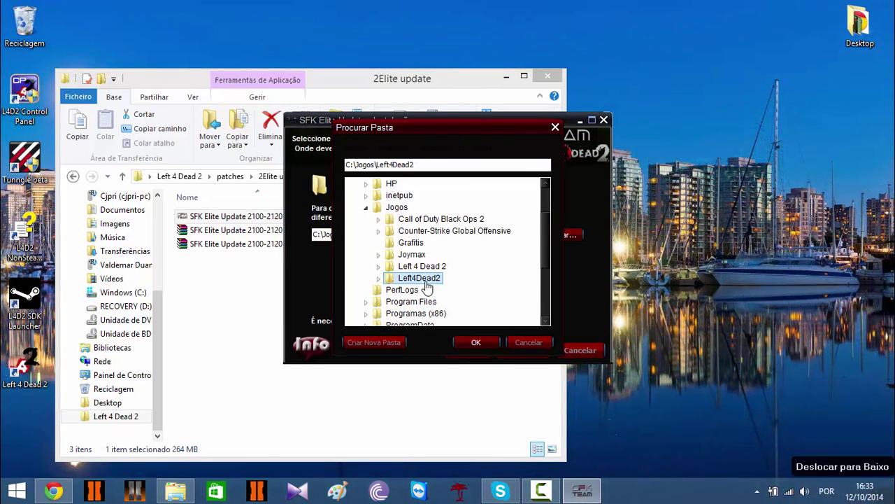
pyautogui.click(378, 278)
pyautogui.click(420, 290)
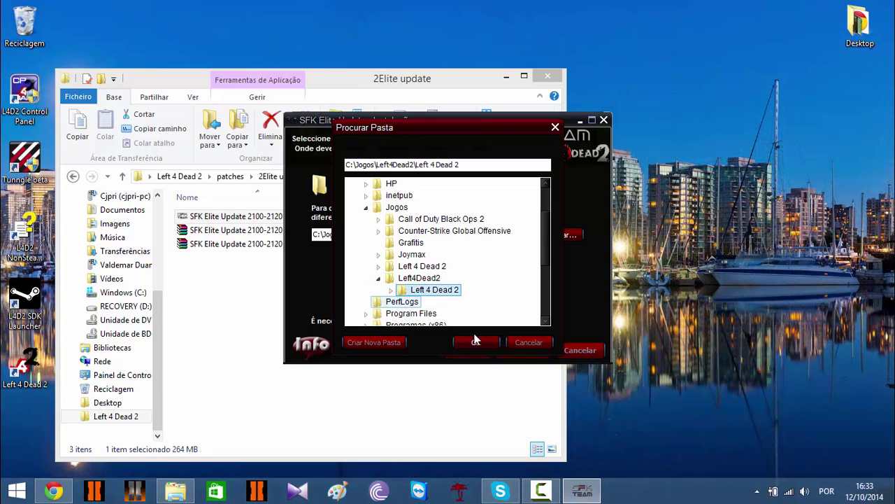
pyautogui.click(475, 340)
pyautogui.moveTo(462, 235); pyautogui.dragTo(311, 235)
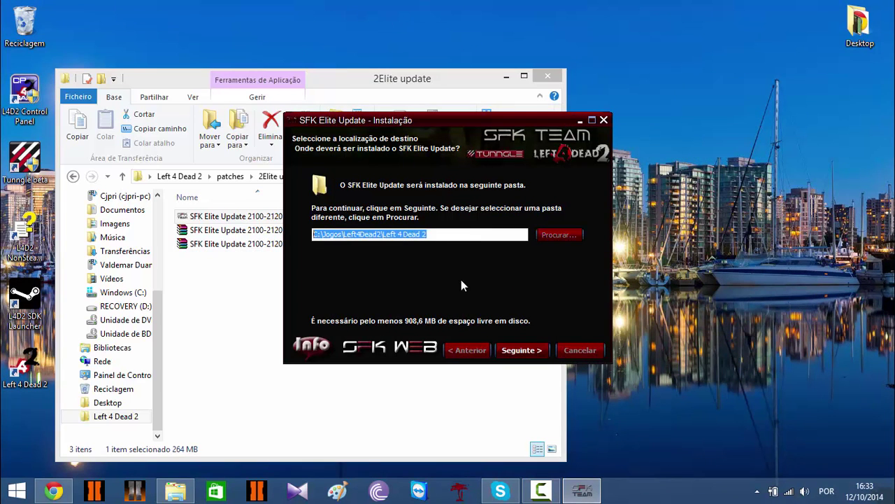
# Install the SFK Elite Update, continue past the credits and close its finished setup wizard.
pyautogui.click(521, 349)
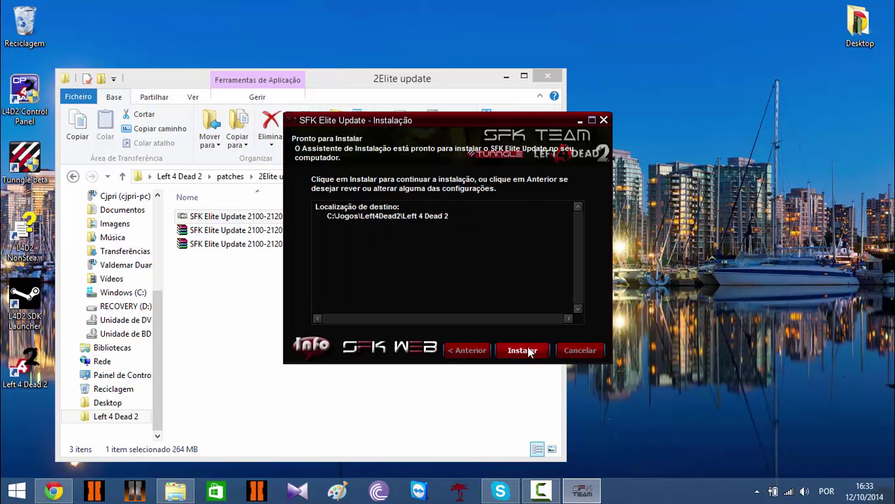
pyautogui.click(529, 349)
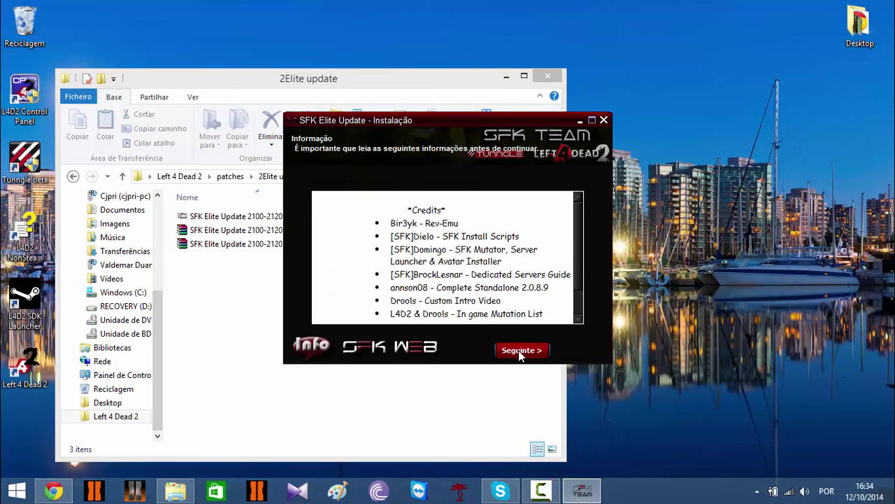
pyautogui.click(521, 350)
pyautogui.click(516, 346)
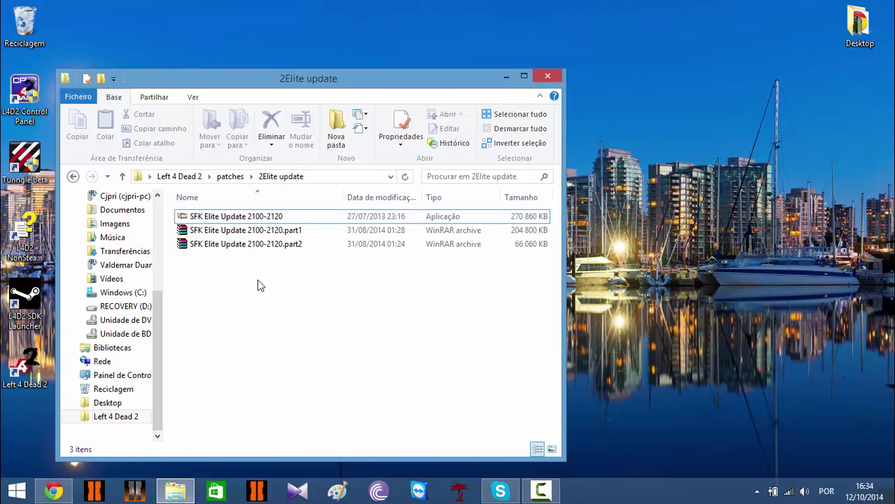
# Open the 3Incremental Update folder inside patches and run SFK Incremental Update 2120-2121 in Português (Portugal) up to the destination choice.
pyautogui.click(73, 176)
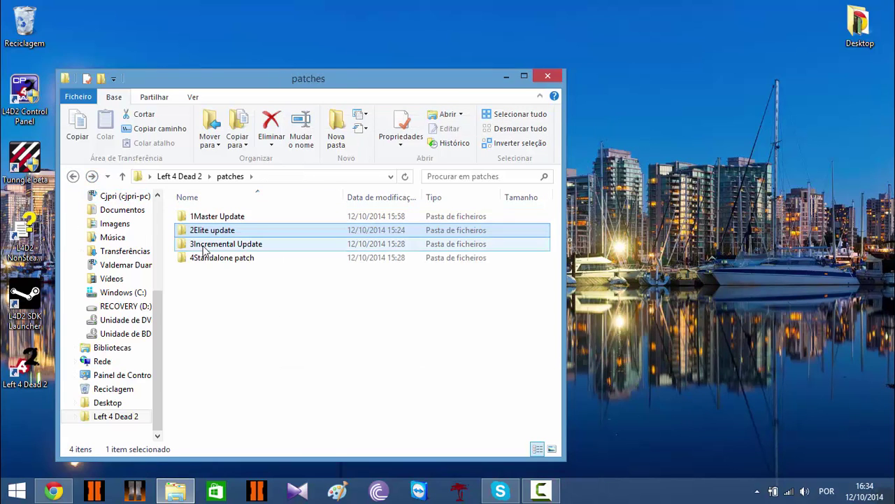
pyautogui.doubleClick(208, 245)
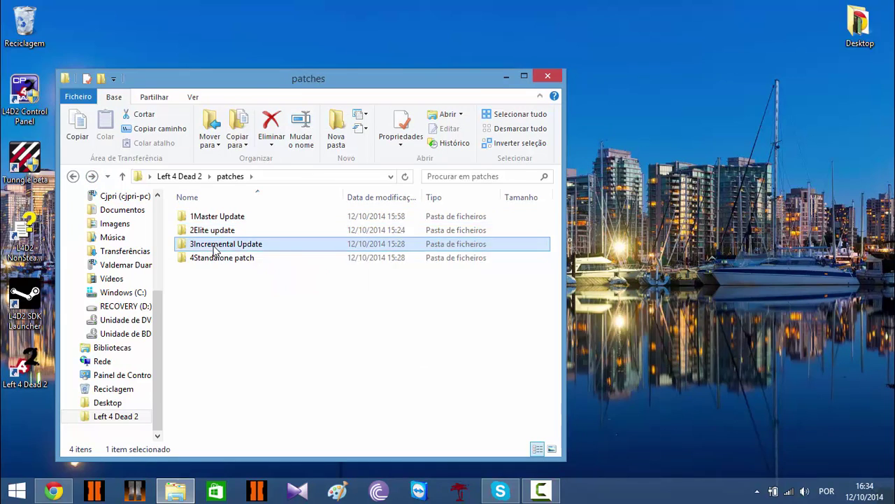
pyautogui.click(226, 235)
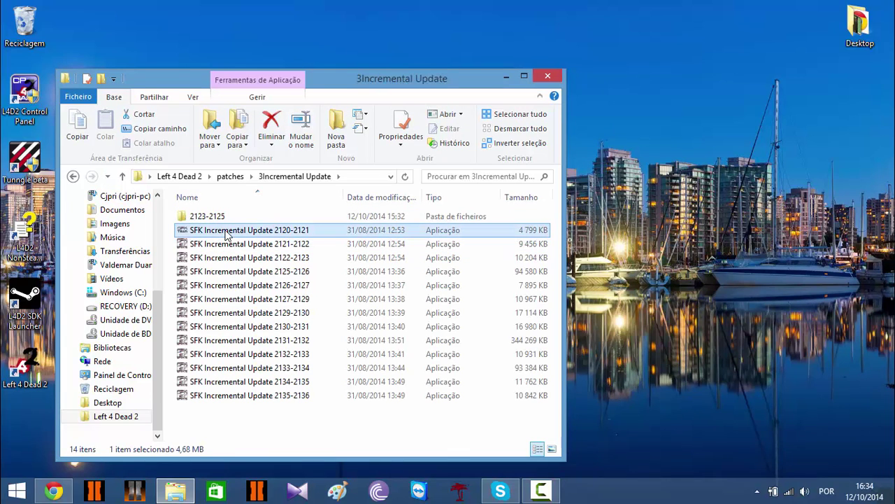
pyautogui.doubleClick(226, 235)
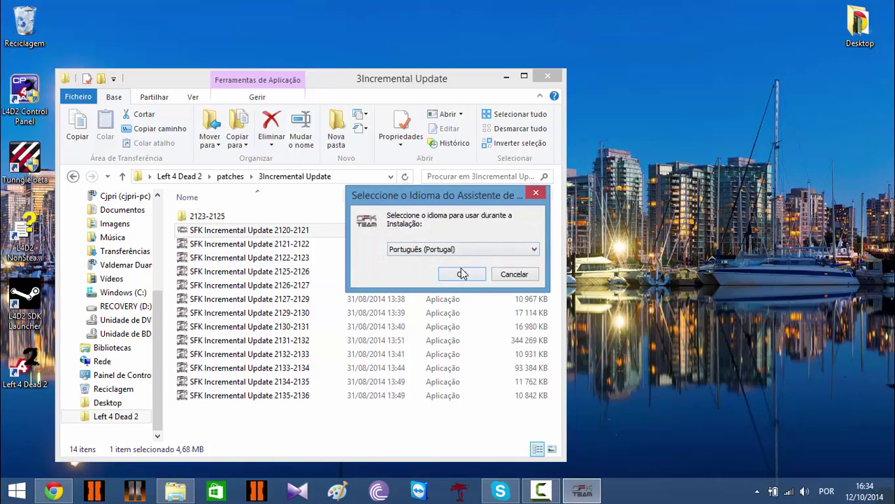
pyautogui.click(462, 270)
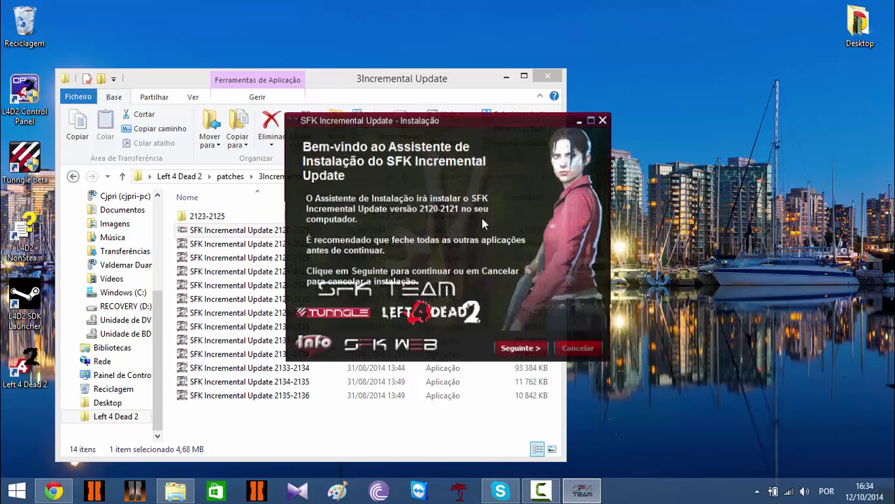
pyautogui.click(532, 350)
pyautogui.click(524, 349)
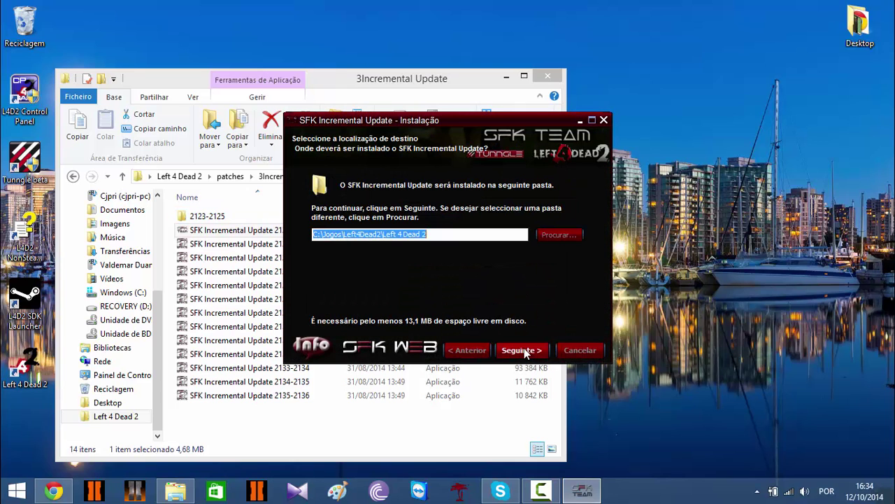
# Install SFK Incremental Update 2120-2121 into C:\Jogos\Left4Dead2\Left 4 Dead 2 and finish the wizard.
pyautogui.press('BackSpace')
pyautogui.hotkey('ctrl', 'z')
pyautogui.click(524, 350)
pyautogui.click(523, 348)
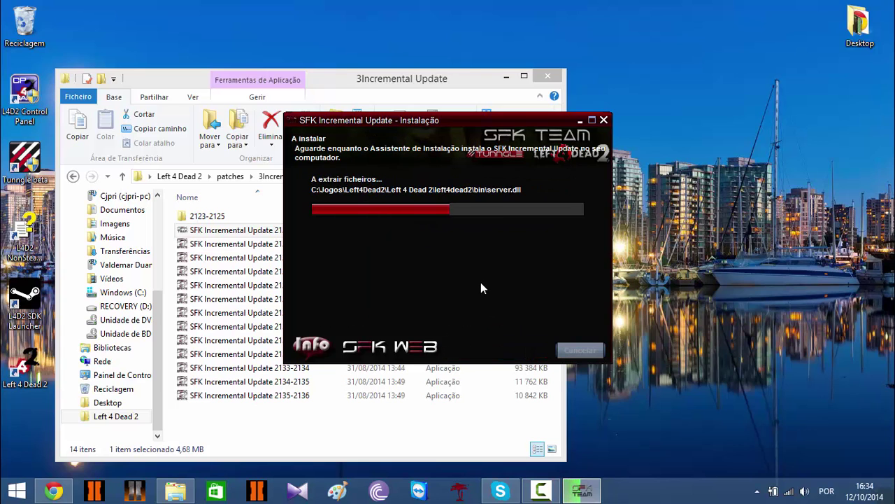
pyautogui.click(525, 350)
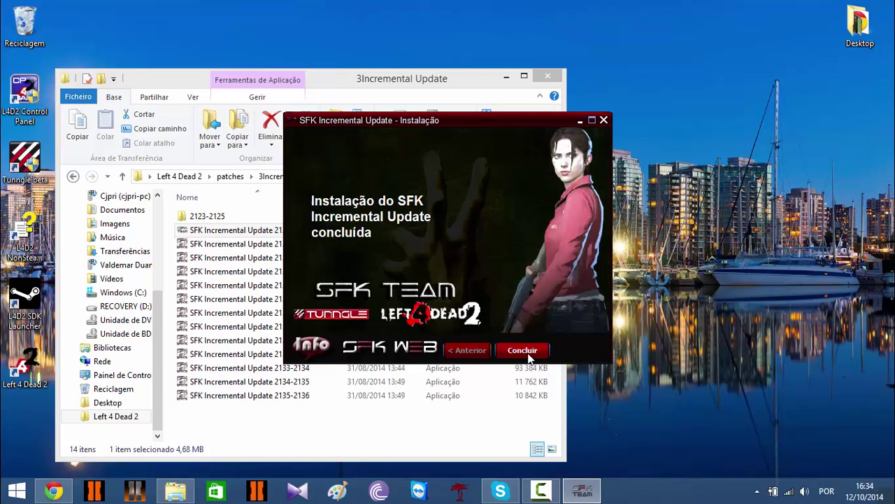
pyautogui.click(522, 350)
# Run SFK Incremental Update 2121-2122 in Português (Portugal) and continue to the destination choice.
pyautogui.click(270, 244)
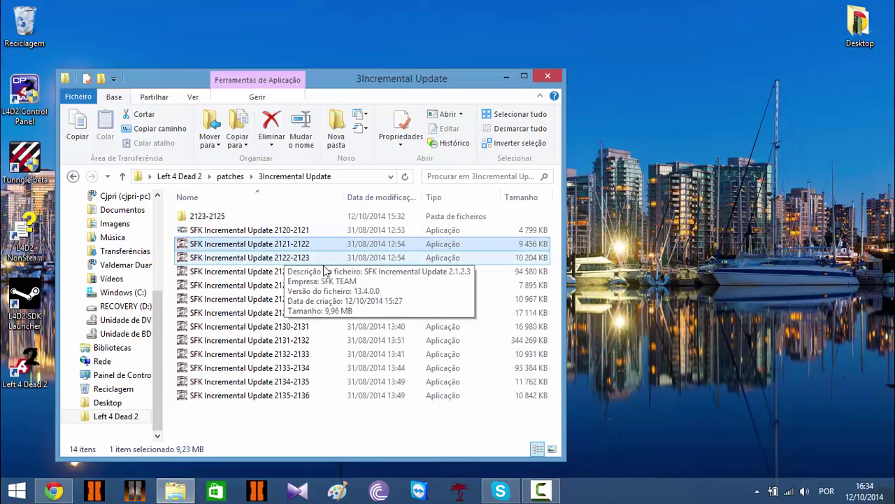
pyautogui.press('Return')
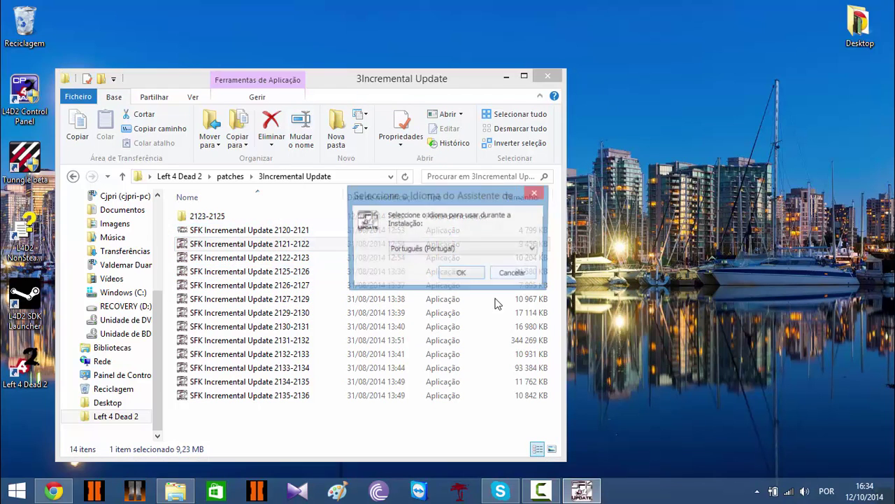
pyautogui.click(461, 272)
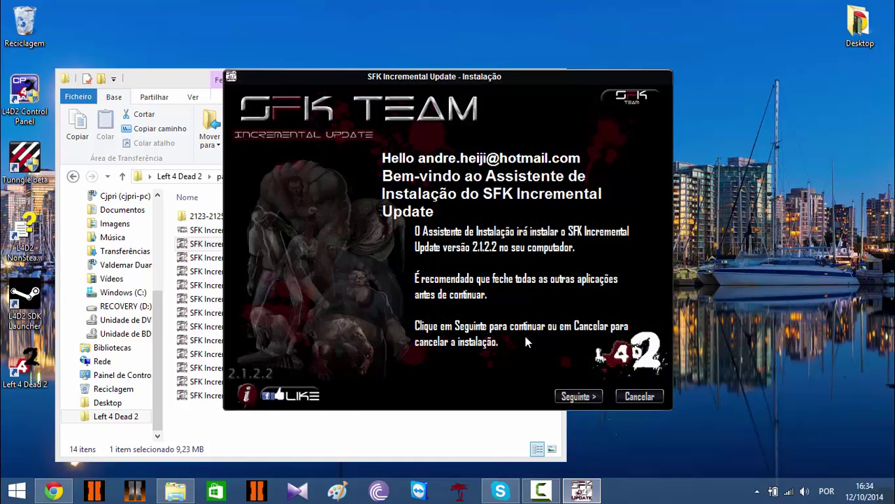
pyautogui.click(575, 395)
pyautogui.click(577, 396)
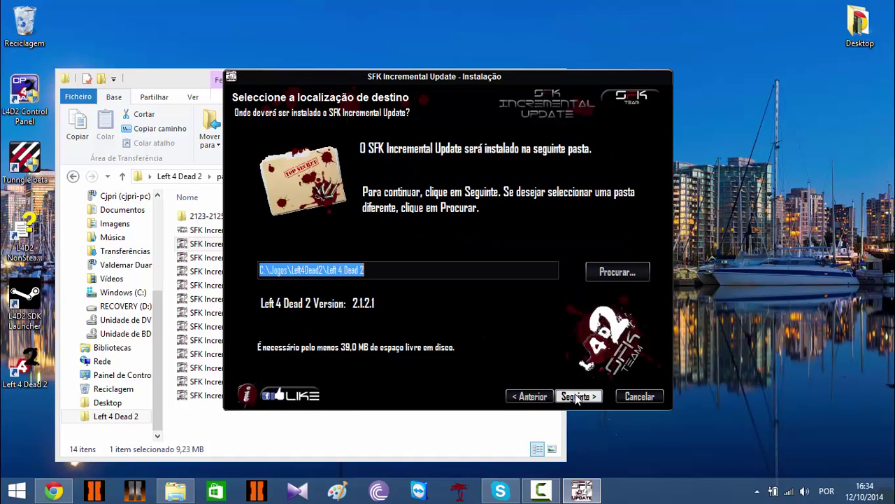
# Accept C:\Jogos\Left4Dead2\Left 4 Dead 2 as the destination, install SFK Incremental Update 2121-2122 and finish the wizard.
pyautogui.click(577, 397)
pyautogui.click(530, 396)
pyautogui.click(578, 396)
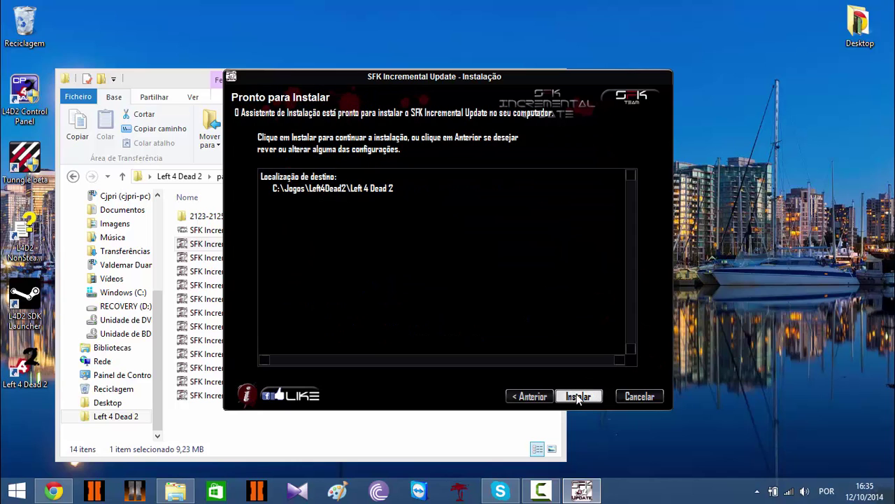
pyautogui.click(578, 397)
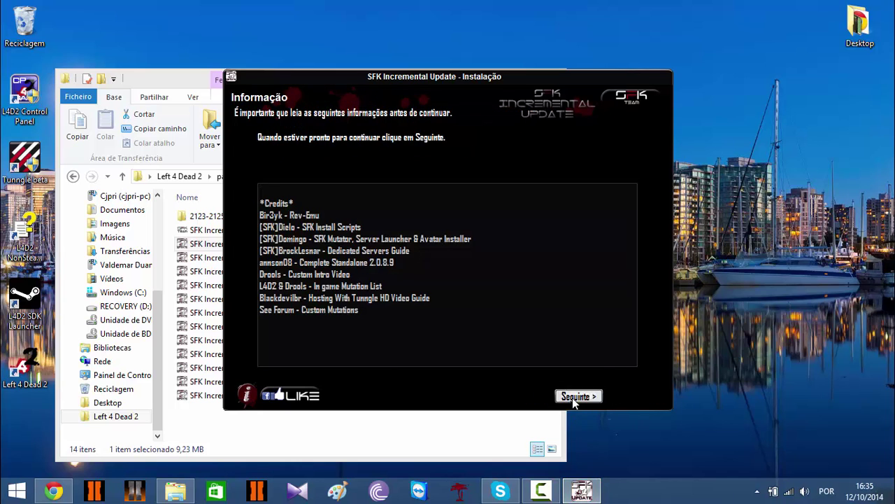
pyautogui.click(574, 396)
# Close the browser opened by the installer and run SFK Incremental Update 2122-2123 in Português (Portugal) up to the destination choice.
pyautogui.click(273, 257)
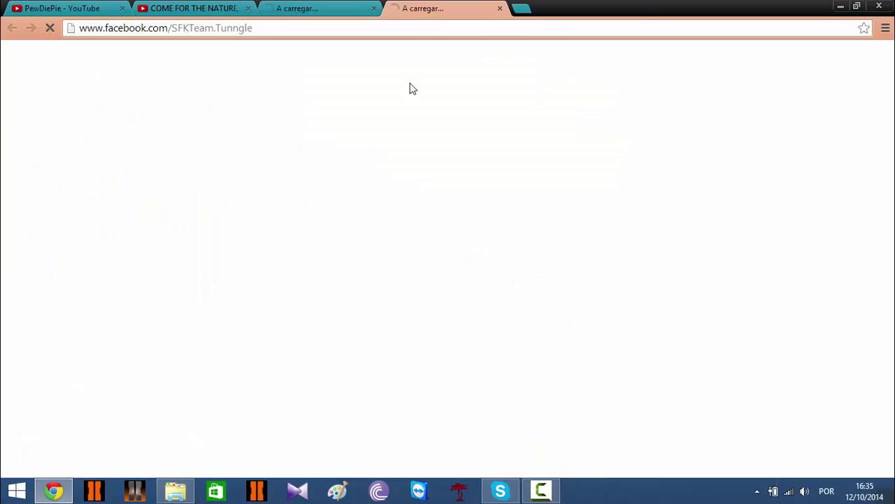
pyautogui.click(885, 6)
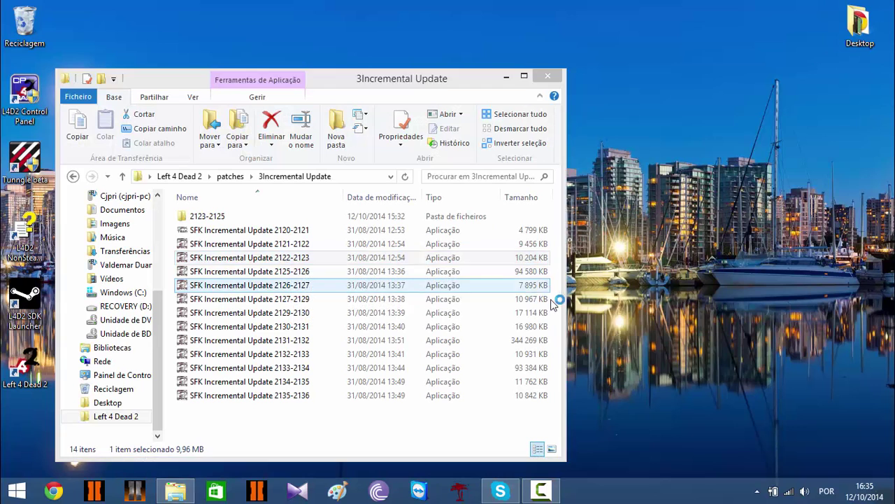
pyautogui.press('Return')
pyautogui.click(470, 277)
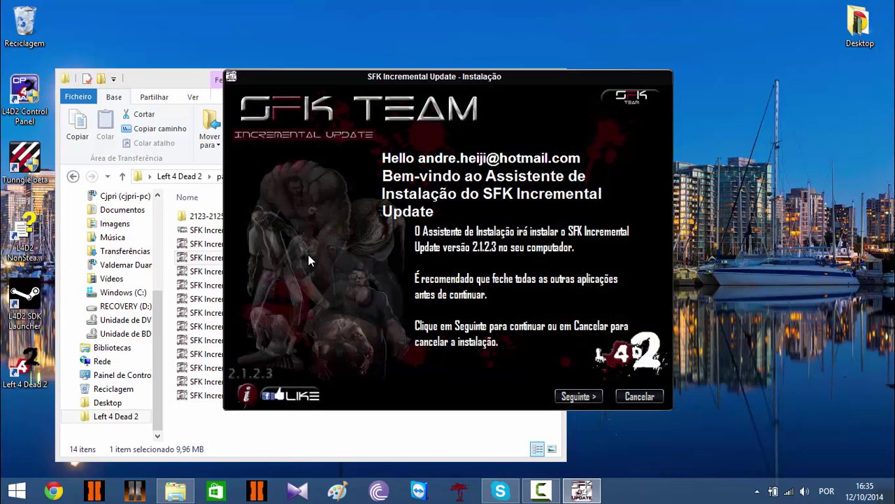
pyautogui.click(578, 396)
pyautogui.click(580, 398)
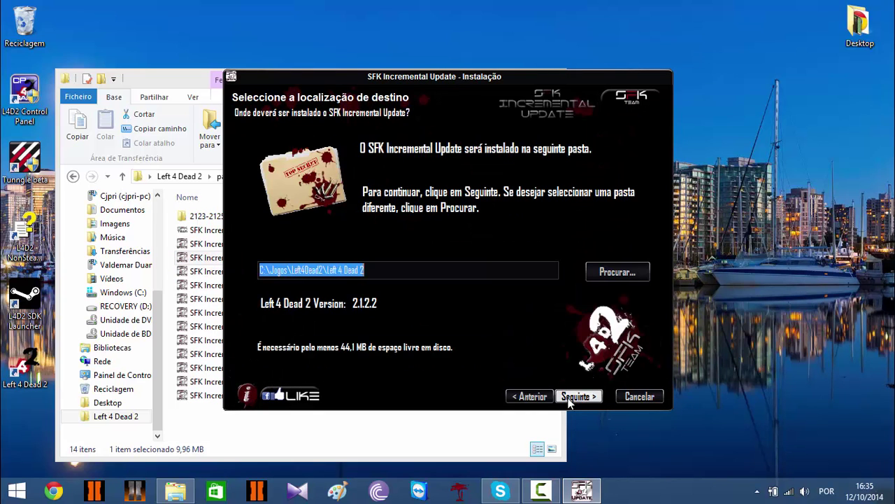
# Install SFK Incremental Update 2122-2123 into C:\Jogos\Left4Dead2\Left 4 Dead 2, finish the wizard and dismiss the browser window it opens.
pyautogui.click(576, 397)
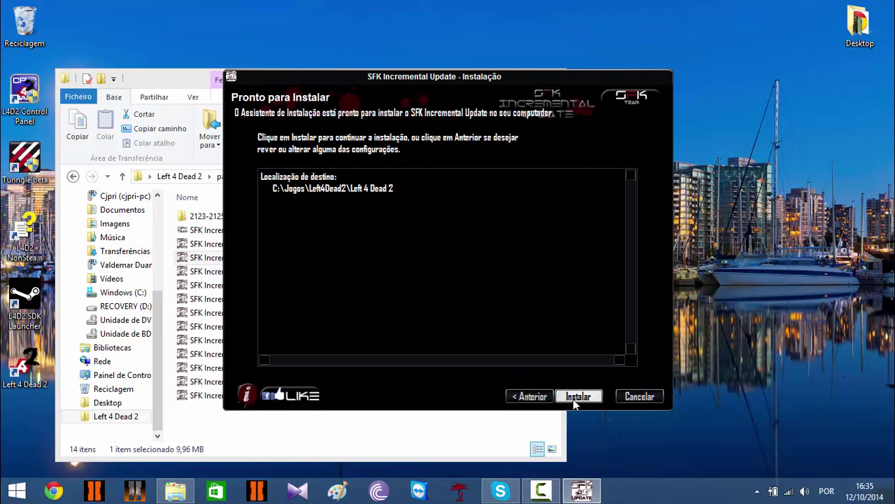
pyautogui.click(575, 398)
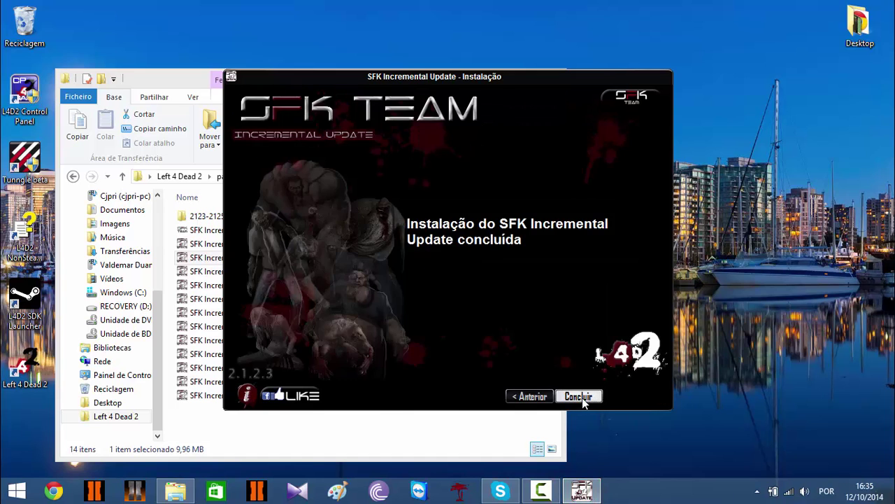
pyautogui.click(577, 397)
pyautogui.click(301, 273)
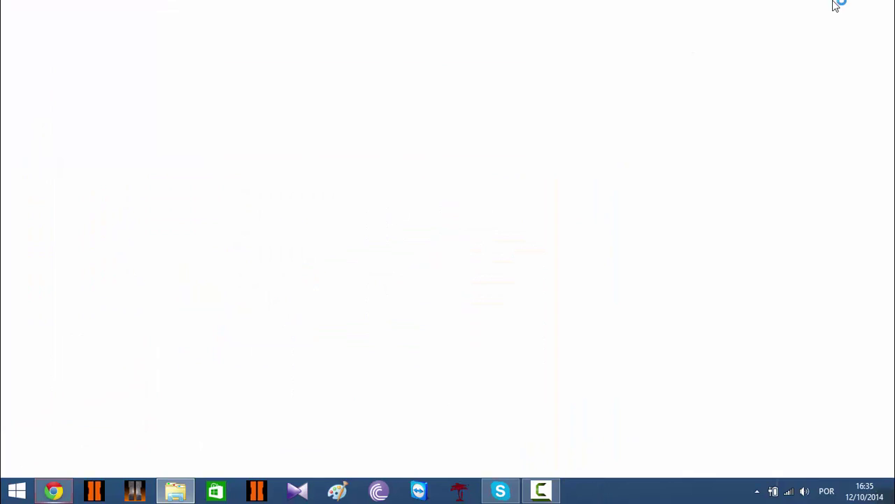
pyautogui.click(843, 7)
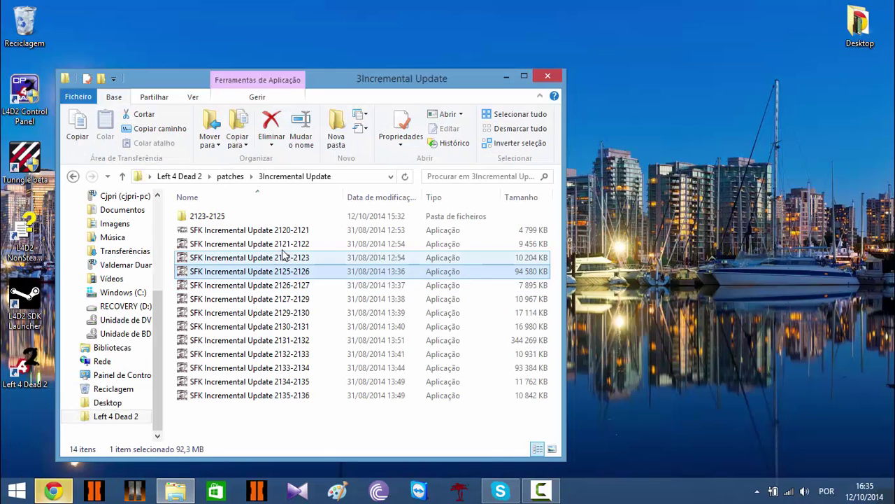
# Open the 2123-2125 folder and run SFK Incremental Update 2123-2125 in Português (Portugal) up to the destination choice.
pyautogui.doubleClick(302, 275)
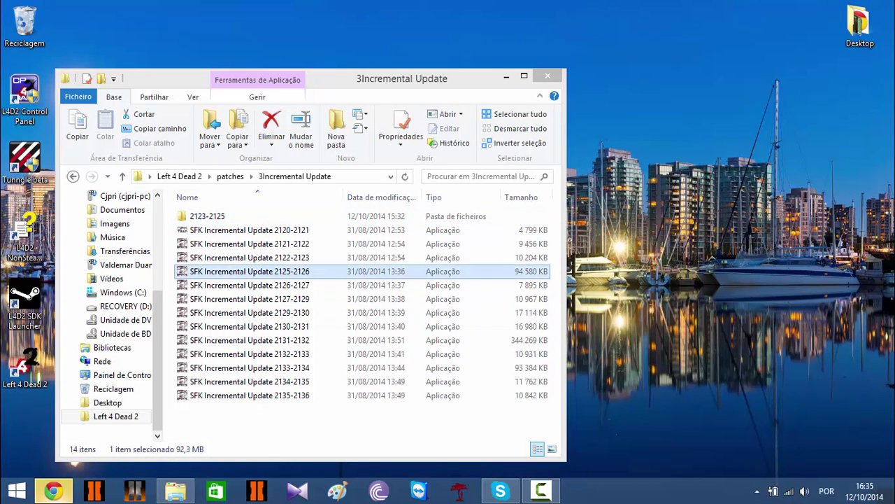
pyautogui.click(218, 218)
pyautogui.doubleClick(223, 221)
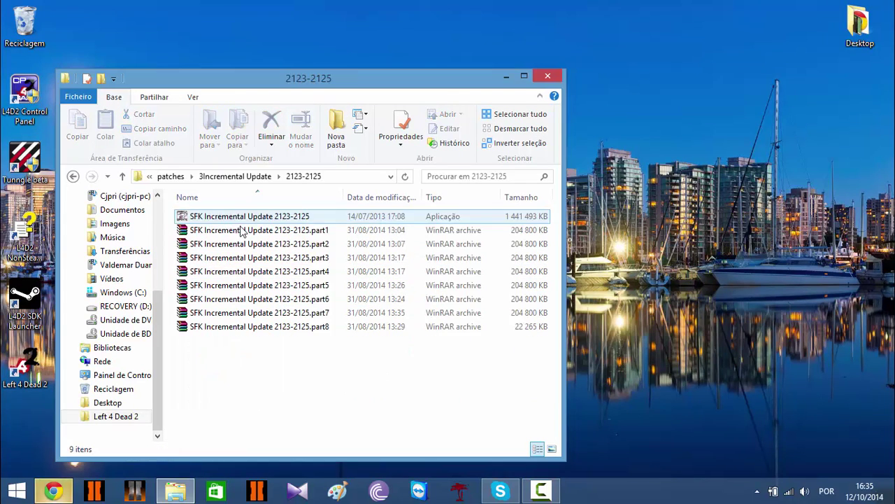
pyautogui.click(279, 217)
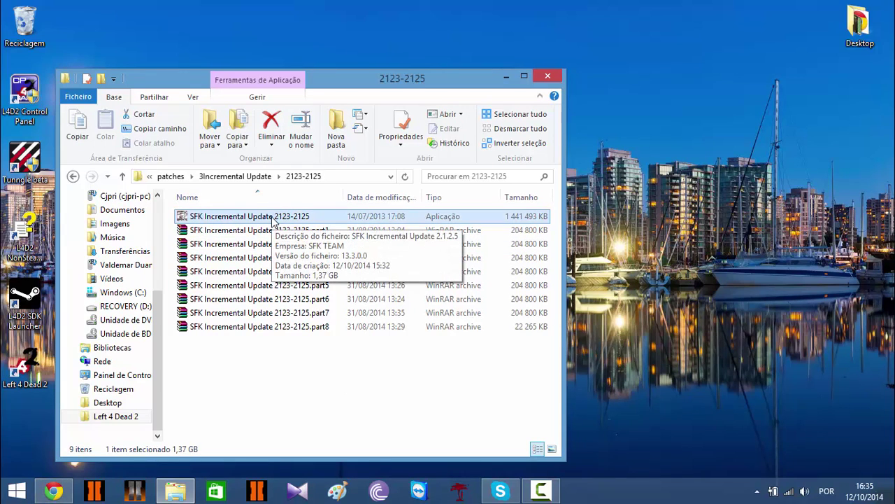
pyautogui.doubleClick(274, 219)
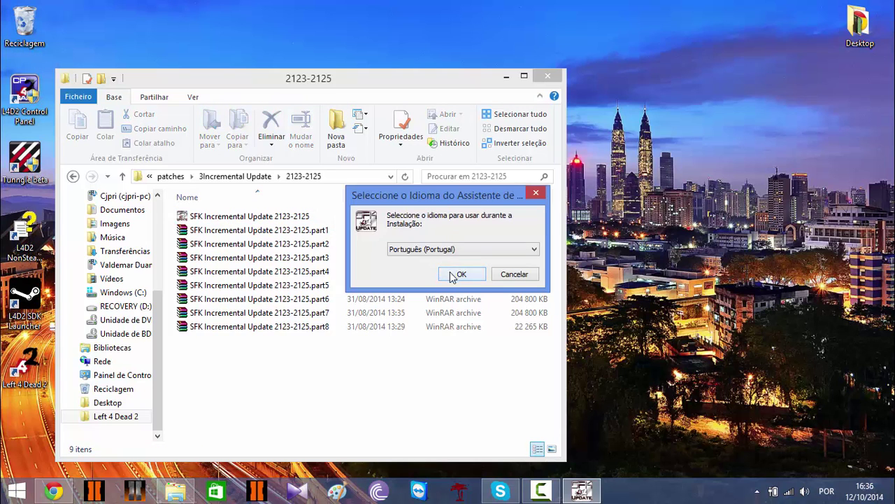
pyautogui.click(459, 274)
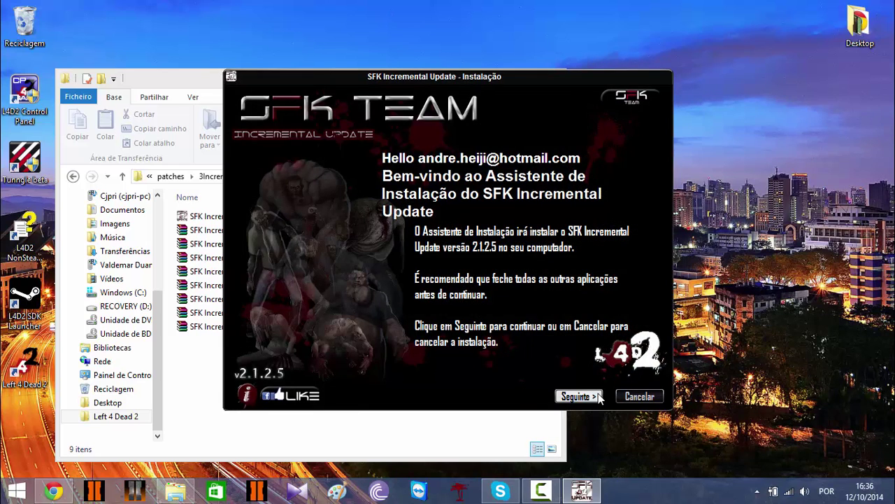
pyautogui.click(578, 397)
pyautogui.click(578, 397)
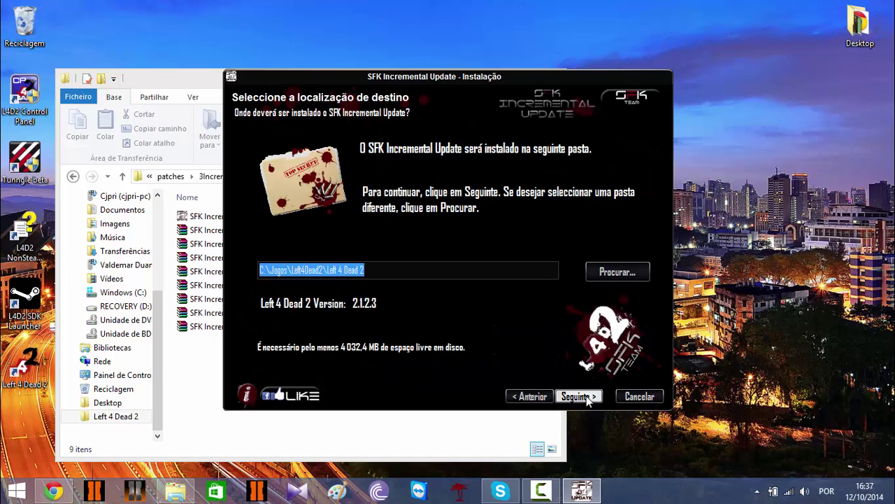
# Install SFK Incremental Update 2123-2125 into C:\Jogos\Left4Dead2\Left 4 Dead 2, finish the wizard and close the browser window it opens.
pyautogui.click(587, 397)
pyautogui.click(586, 396)
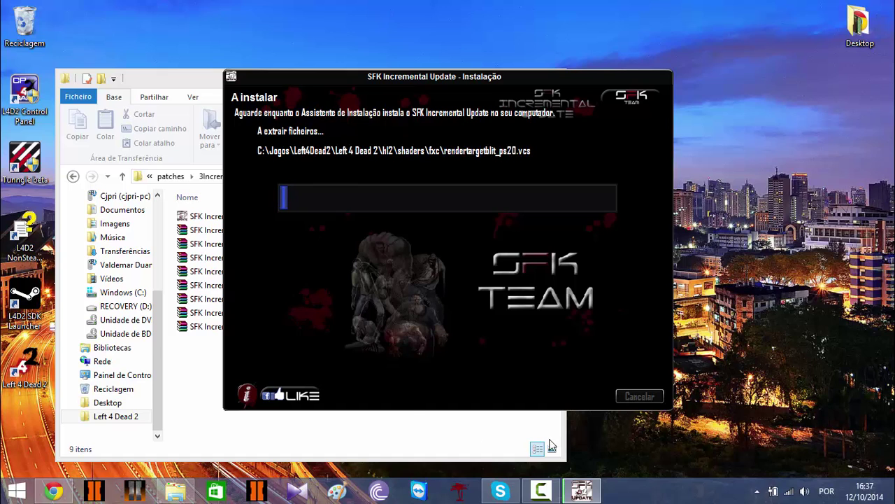
pyautogui.click(541, 489)
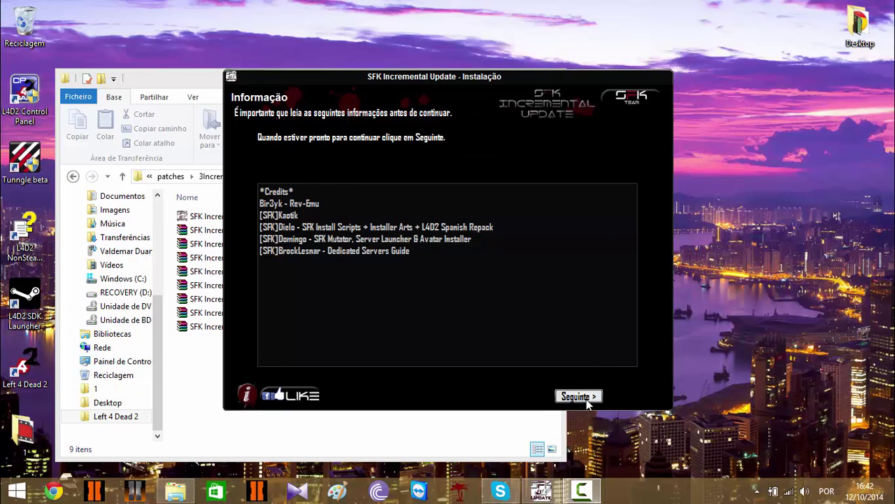
pyautogui.click(579, 397)
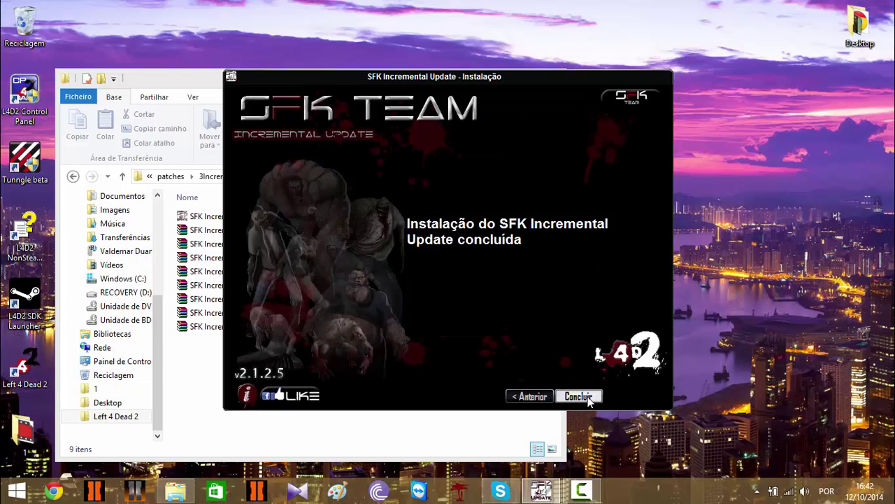
pyautogui.click(583, 398)
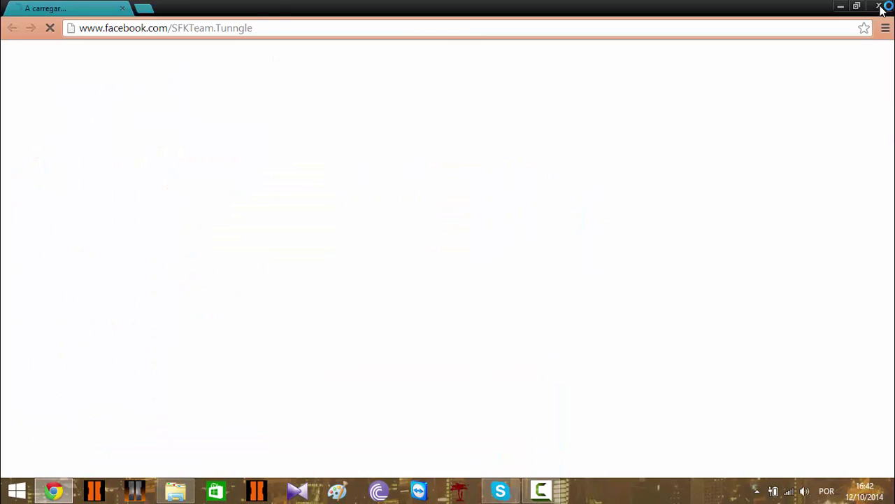
pyautogui.click(883, 7)
pyautogui.moveTo(871, 13)
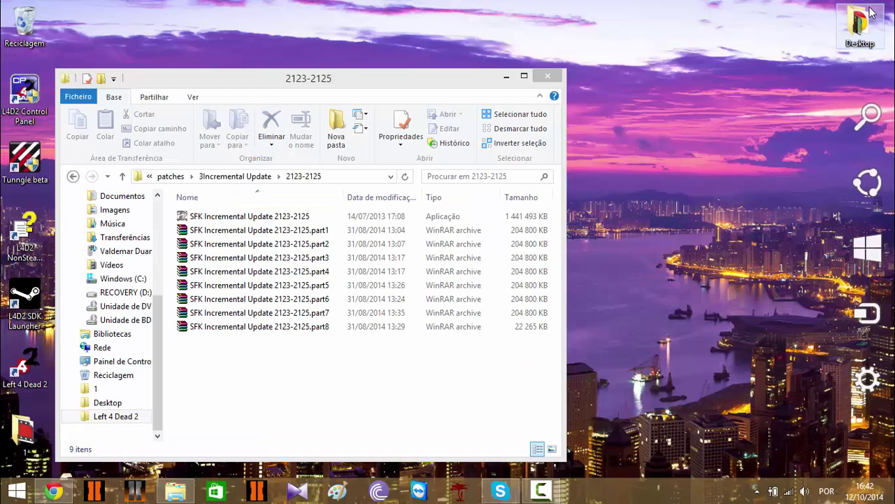
# Return to the 3Incremental Update folder and run SFK Incremental Update 2125-2126, accepting the language and C:\Jogos\Left4Dead2\Left 4 Dead 2 as the destination.
pyautogui.click(73, 177)
pyautogui.click(364, 272)
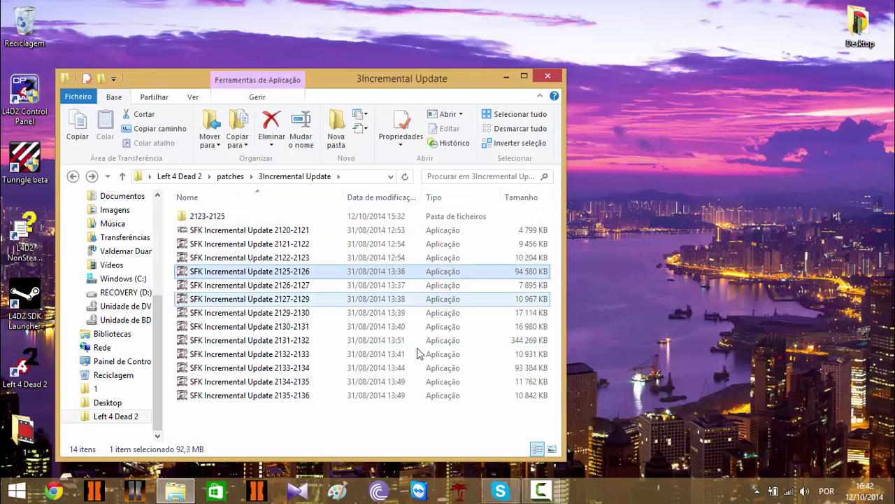
pyautogui.doubleClick(297, 273)
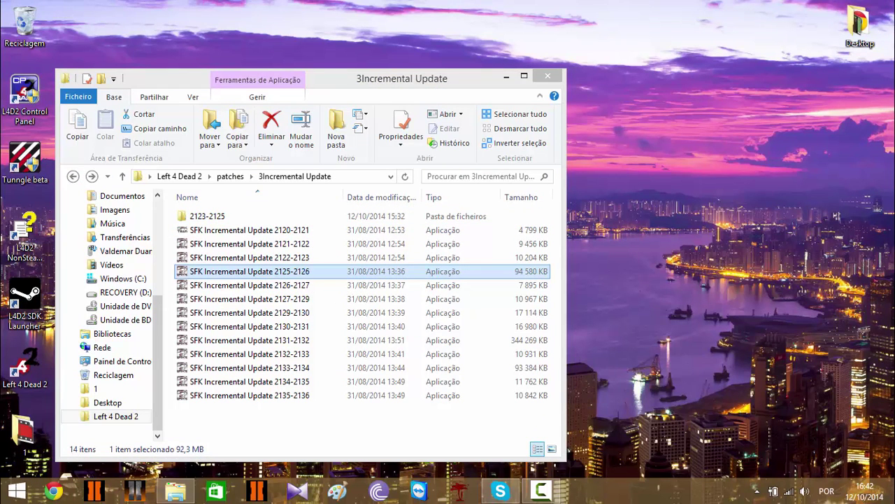
pyautogui.click(456, 273)
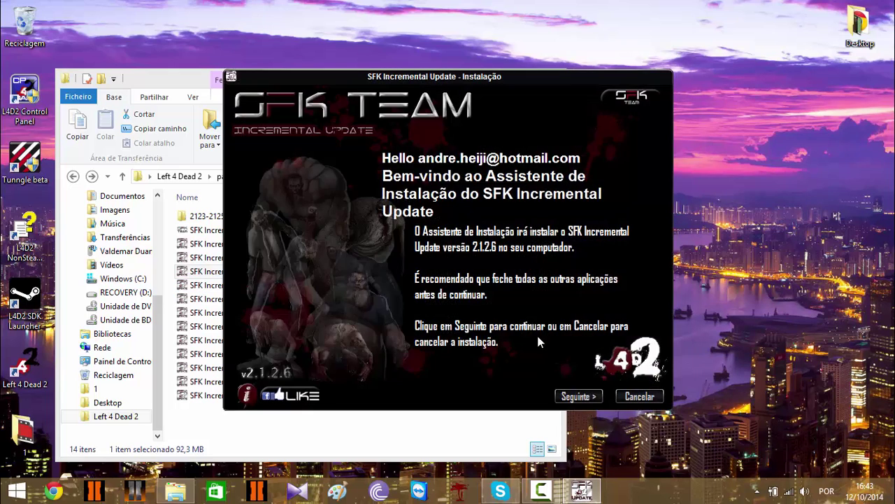
pyautogui.click(580, 396)
pyautogui.click(575, 396)
pyautogui.click(573, 396)
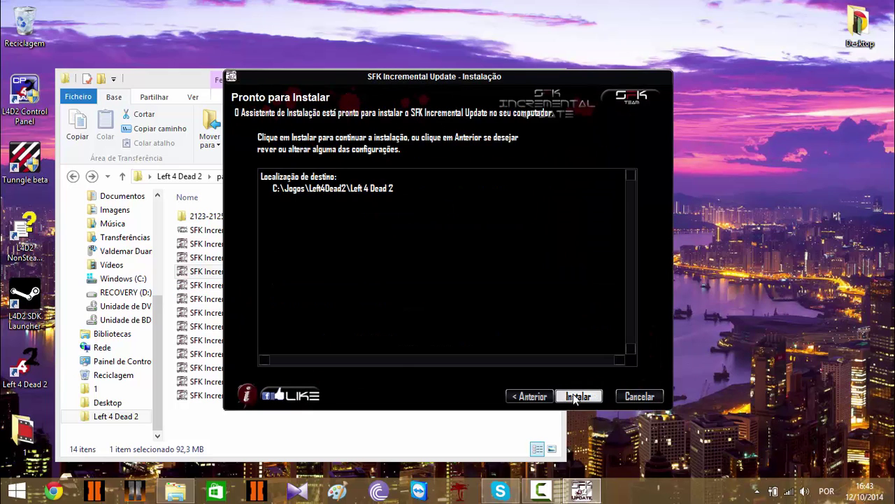
# Install SFK Incremental Update 2125-2126, finish the wizard and close the browser window it opens.
pyautogui.click(573, 395)
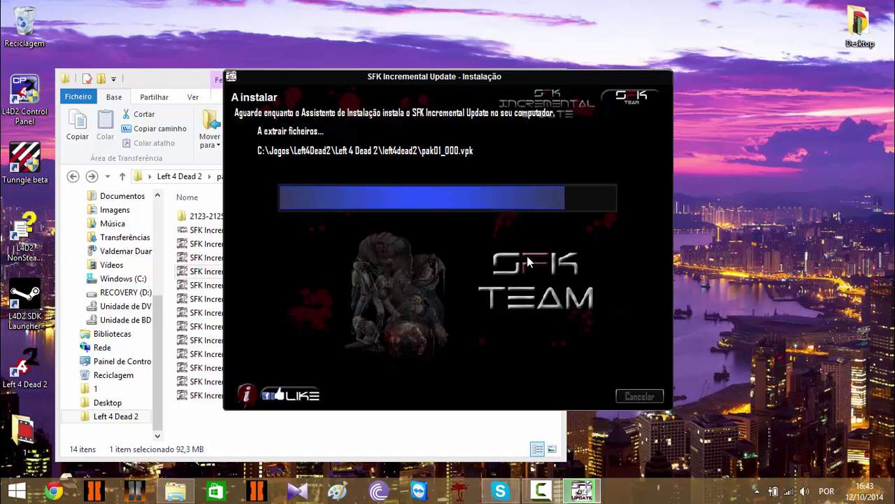
pyautogui.click(578, 395)
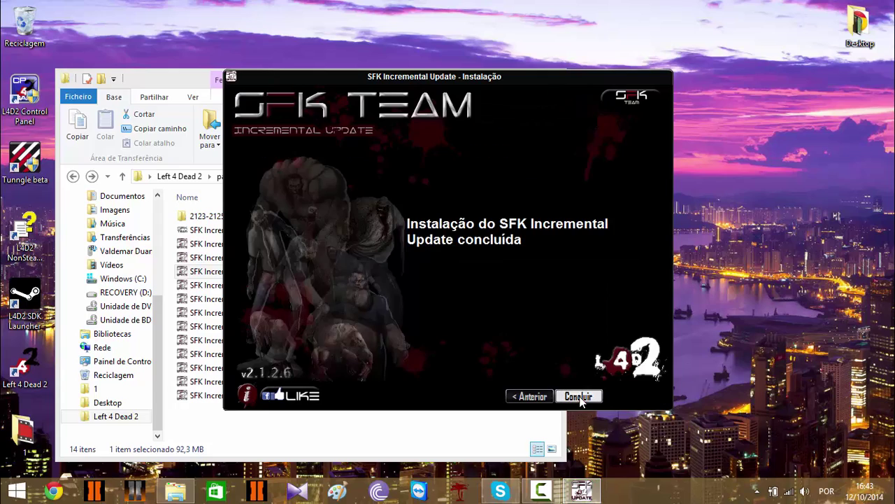
pyautogui.click(580, 451)
pyautogui.doubleClick(300, 293)
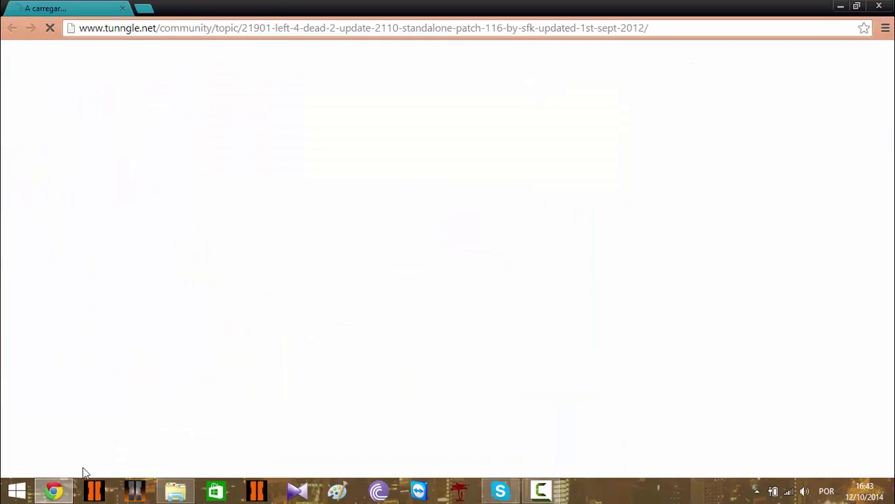
pyautogui.rightClick(56, 489)
pyautogui.click(61, 455)
# Run SFK Incremental Update 2126-2127, install it into C:\Jogos\Left4Dead2\Left 4 Dead 2, and close the browser opened on completion.
pyautogui.click(256, 287)
pyautogui.doubleClick(255, 287)
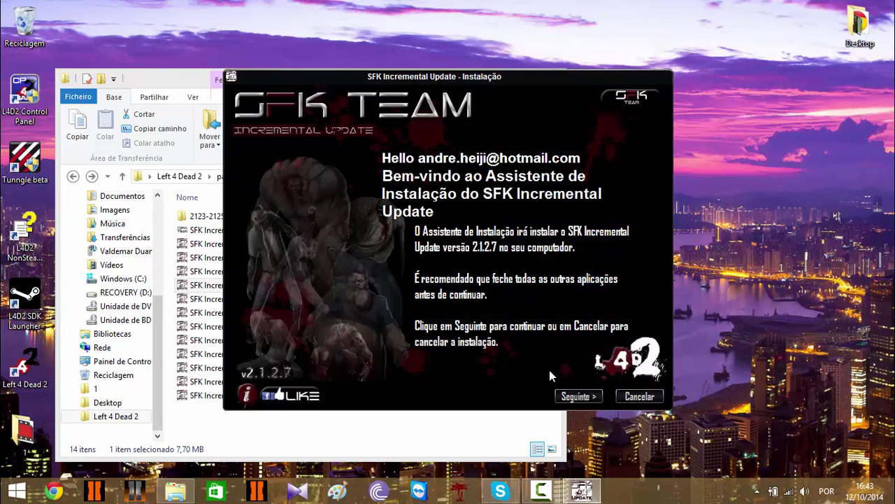
pyautogui.click(574, 397)
pyautogui.click(573, 398)
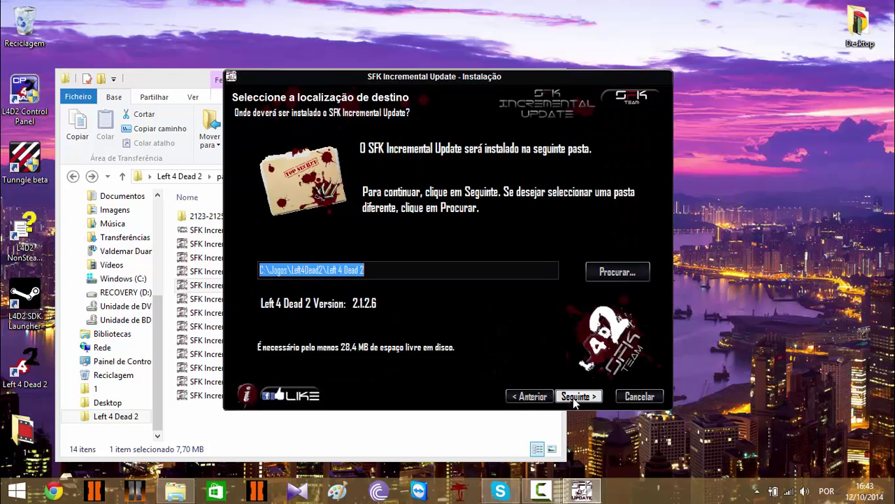
pyautogui.click(572, 396)
pyautogui.click(572, 397)
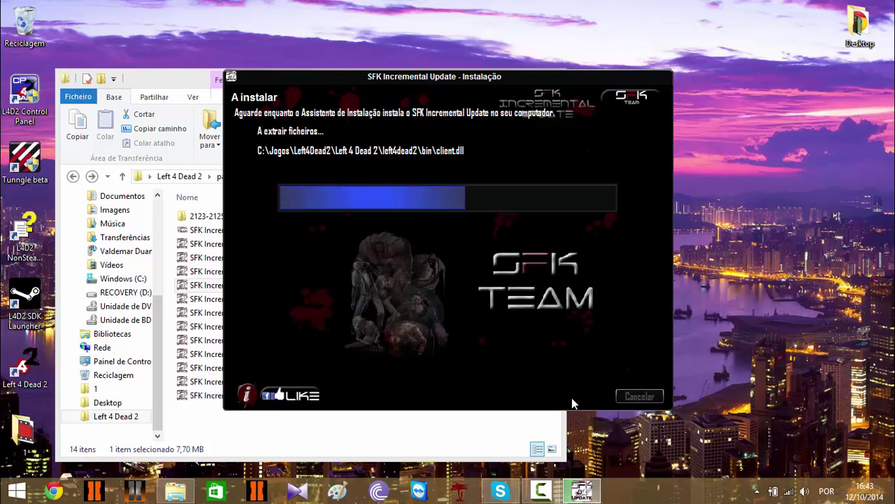
pyautogui.click(580, 396)
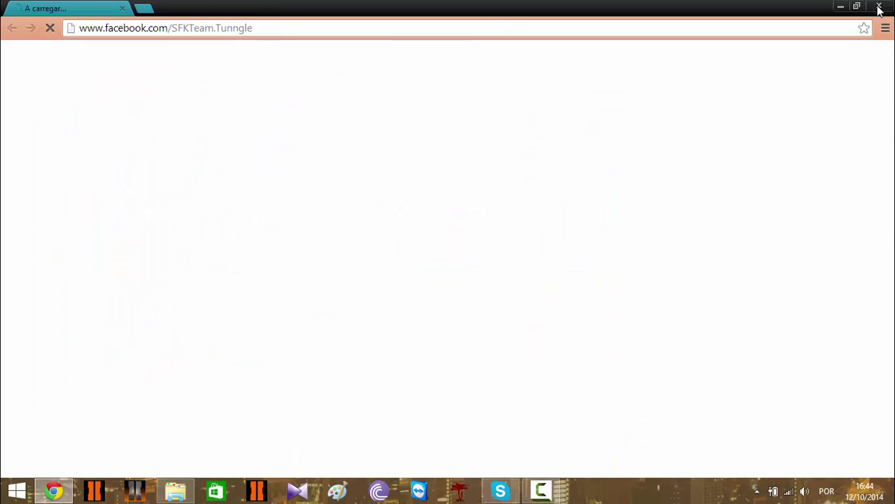
pyautogui.click(882, 7)
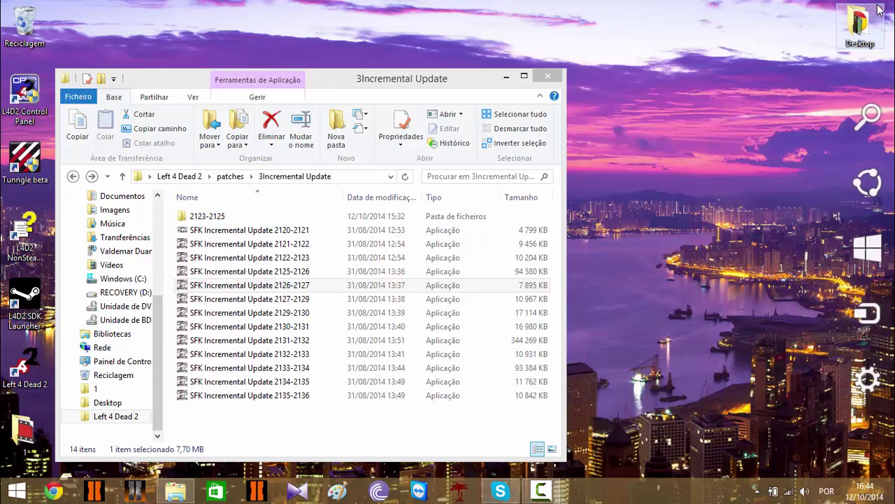
# Run SFK Incremental Update 2127-2129 in Português (Portugal), install it into C:\Jogos\Left4Dead2\Left 4 Dead 2, and close the browser opened on completion.
pyautogui.click(274, 305)
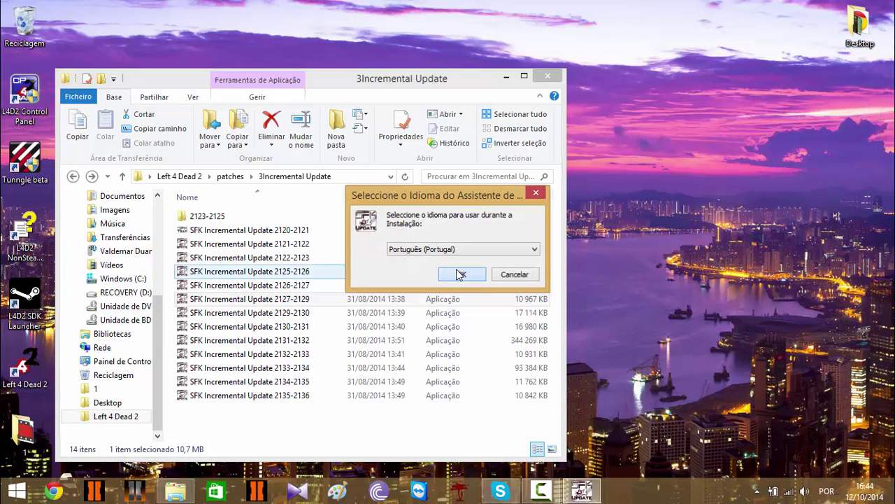
pyautogui.click(458, 271)
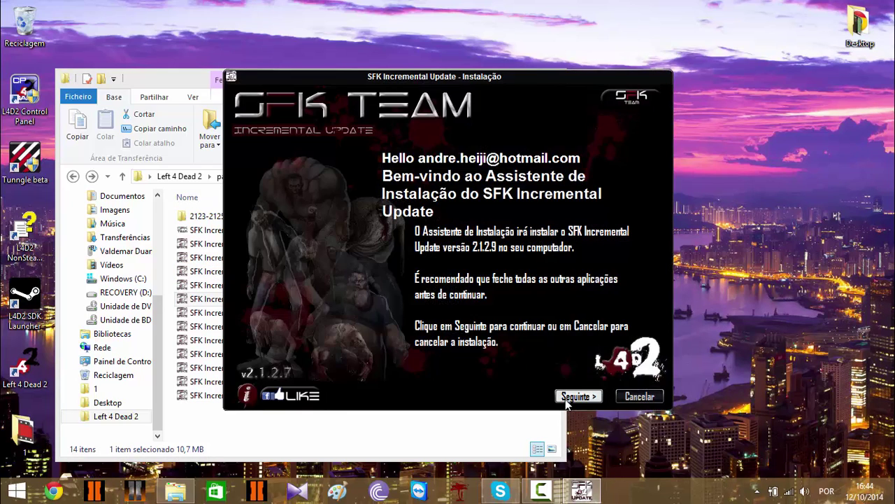
pyautogui.click(568, 403)
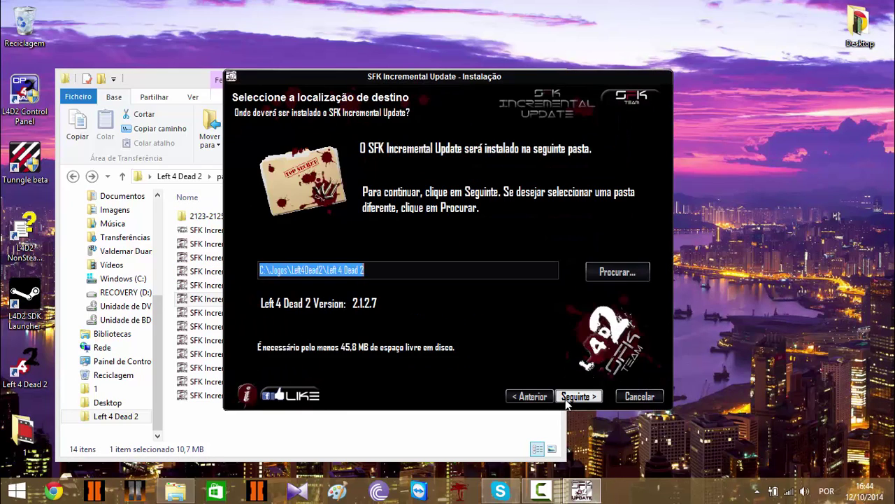
pyautogui.click(566, 400)
pyautogui.click(566, 400)
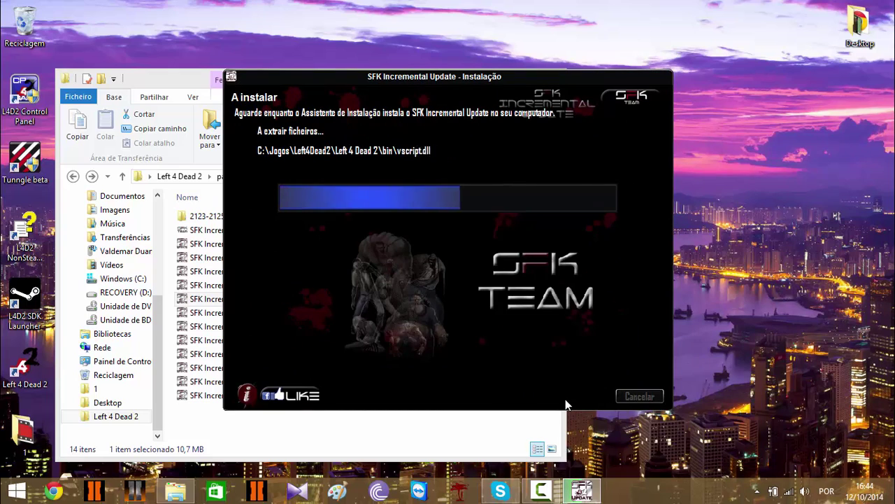
pyautogui.click(566, 399)
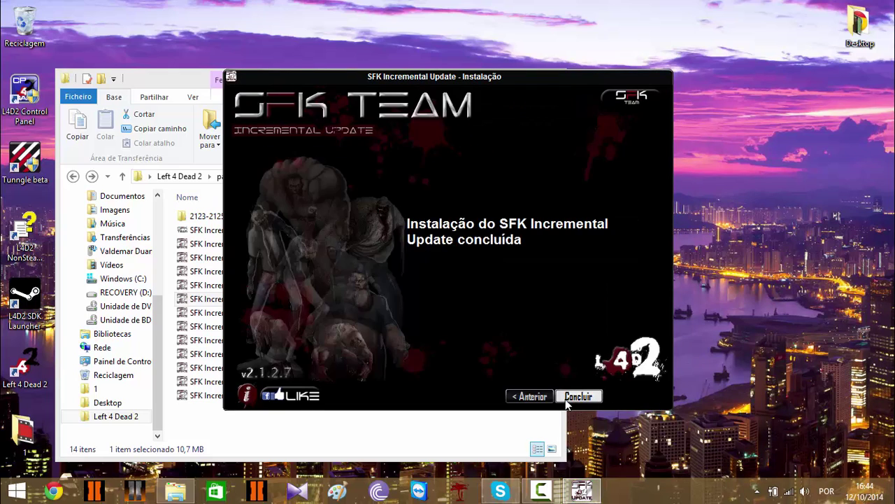
pyautogui.click(567, 399)
pyautogui.rightClick(53, 490)
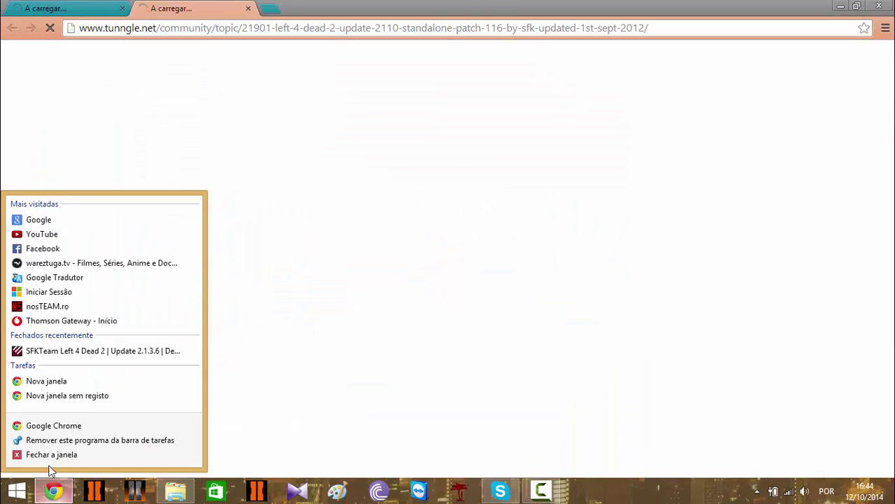
pyautogui.click(49, 454)
# Run SFK Incremental Update 2129-2130 in Português (Portugal), install it into C:\Jogos\Left4Dead2\Left 4 Dead 2 and finish the wizard.
pyautogui.click(249, 312)
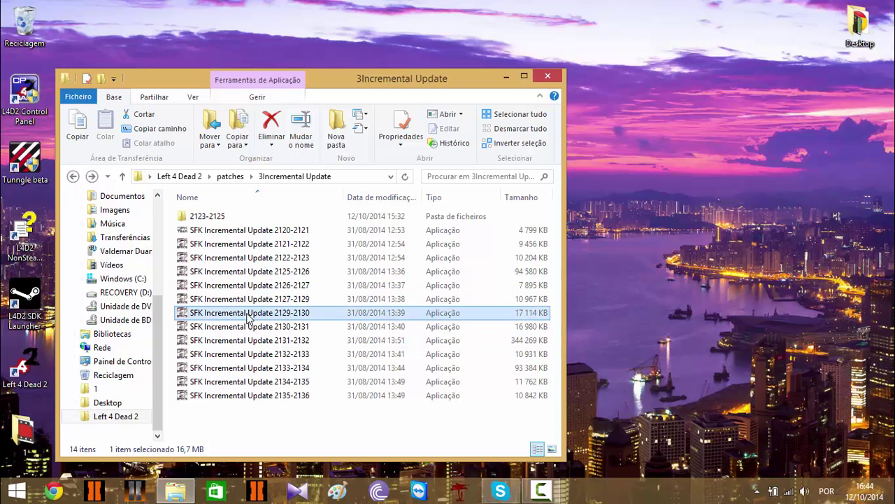
pyautogui.doubleClick(248, 316)
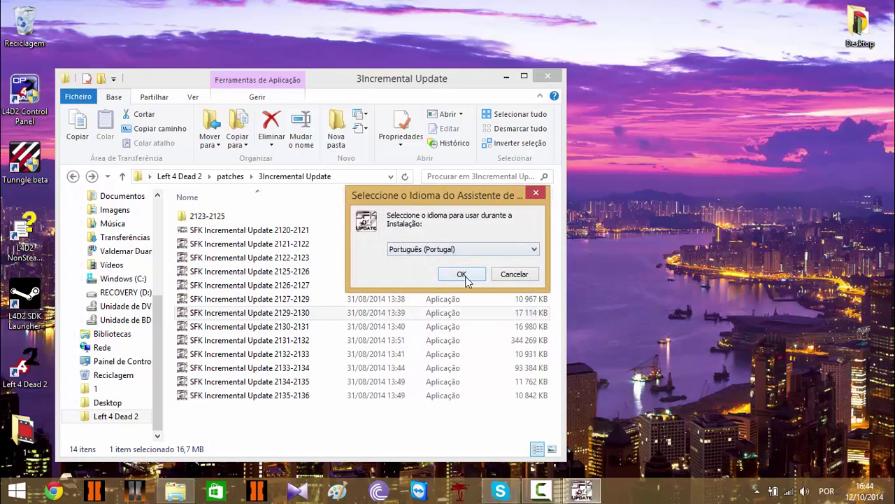
pyautogui.click(461, 274)
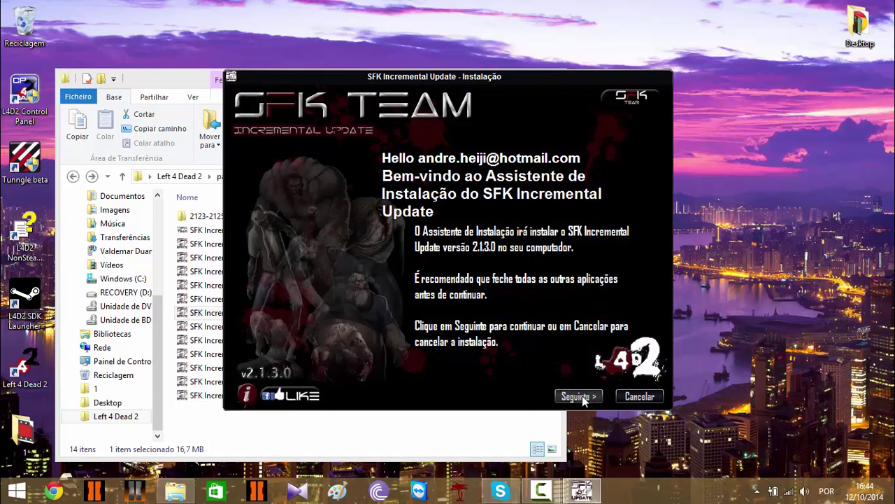
pyautogui.click(582, 395)
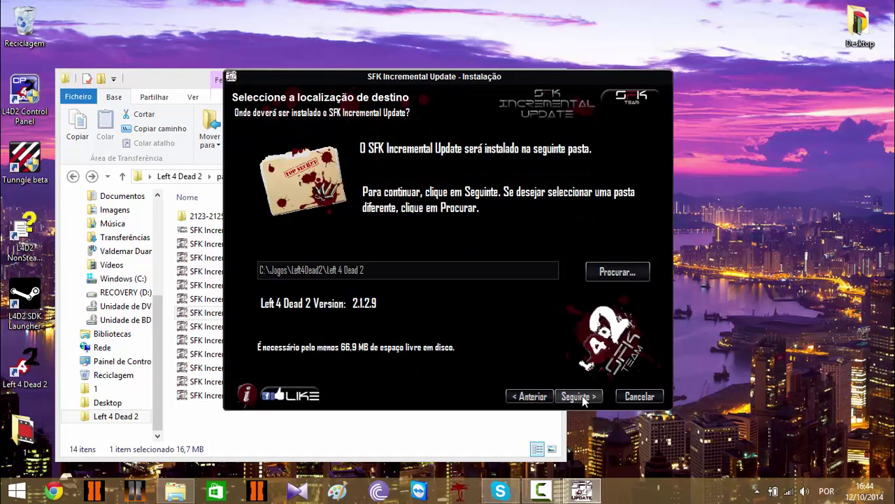
pyautogui.press('Return')
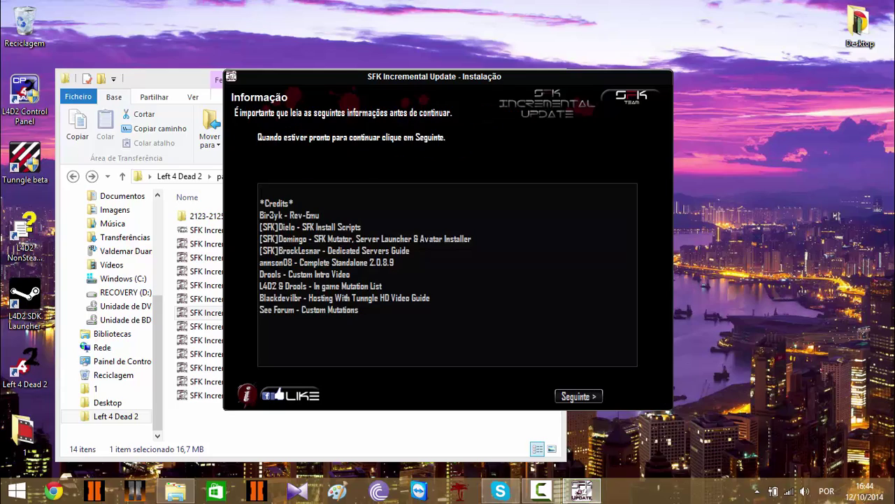
pyautogui.click(578, 396)
pyautogui.click(580, 396)
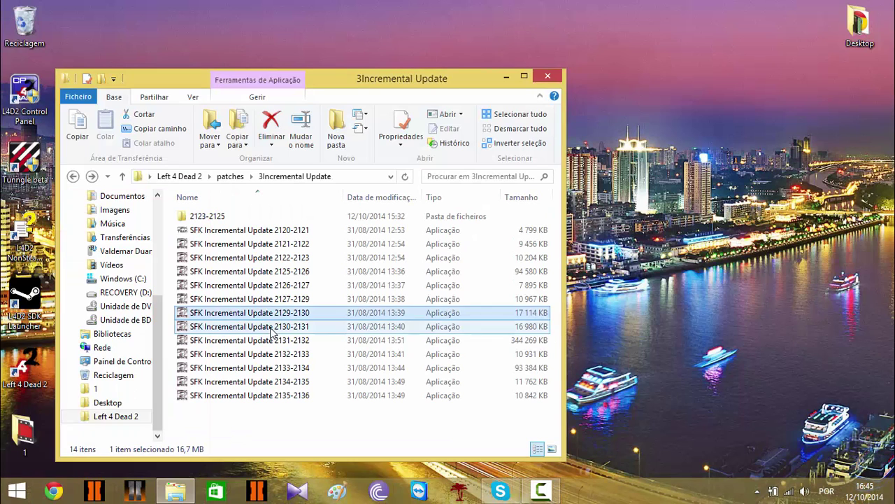
# Run SFK Incremental Update 2130-2131, install it into C:\Jogos\Left4Dead2\Left 4 Dead 2, and close the browser opened on completion.
pyautogui.doubleClick(270, 329)
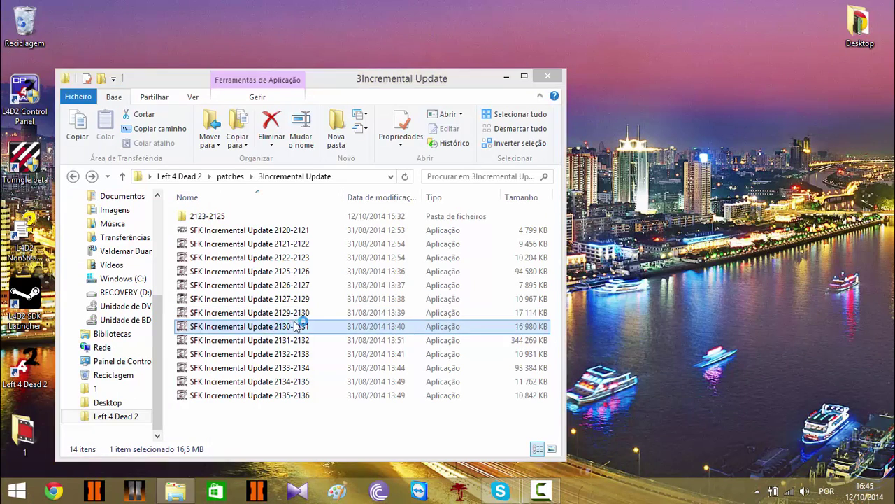
pyautogui.click(462, 274)
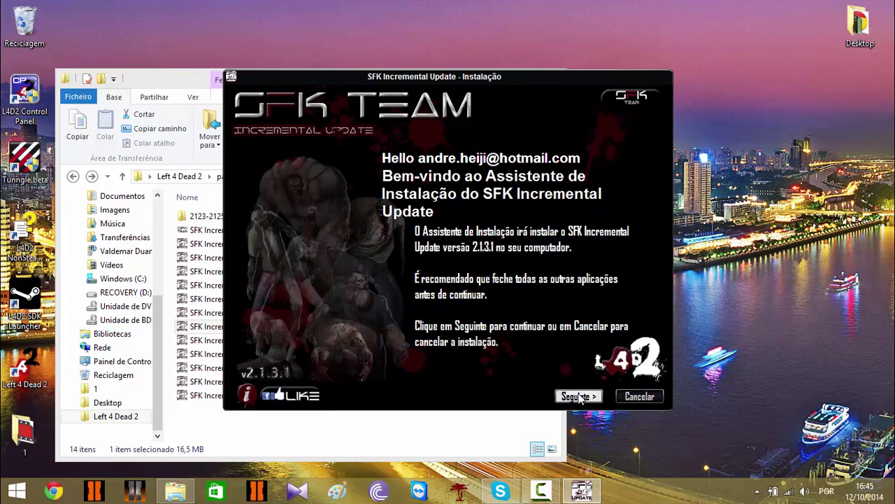
pyautogui.click(579, 396)
pyautogui.click(579, 395)
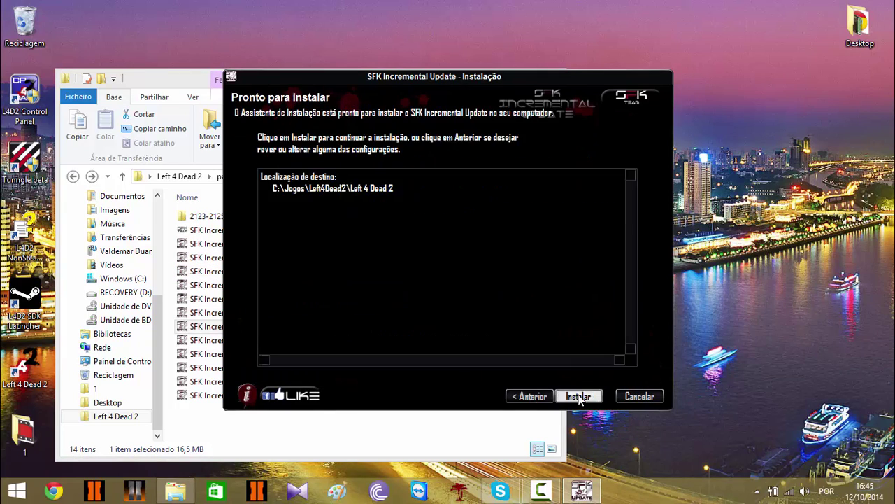
pyautogui.click(579, 396)
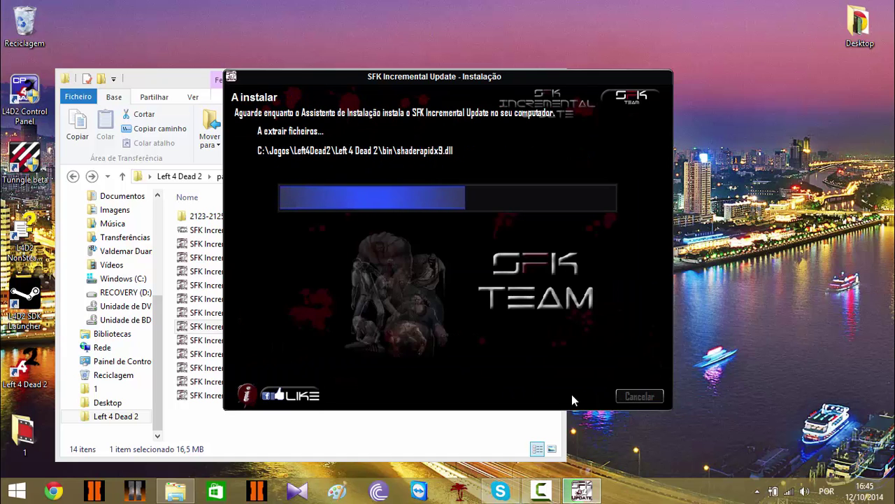
pyautogui.click(575, 396)
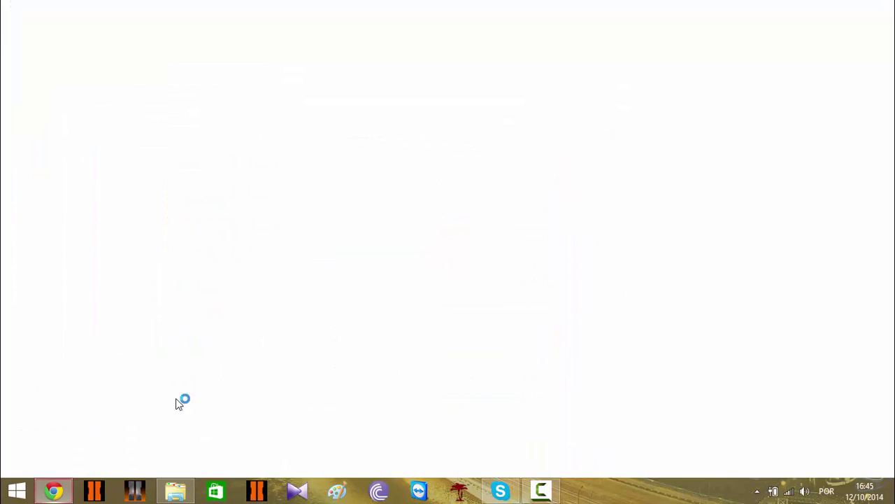
pyautogui.rightClick(54, 491)
pyautogui.click(42, 454)
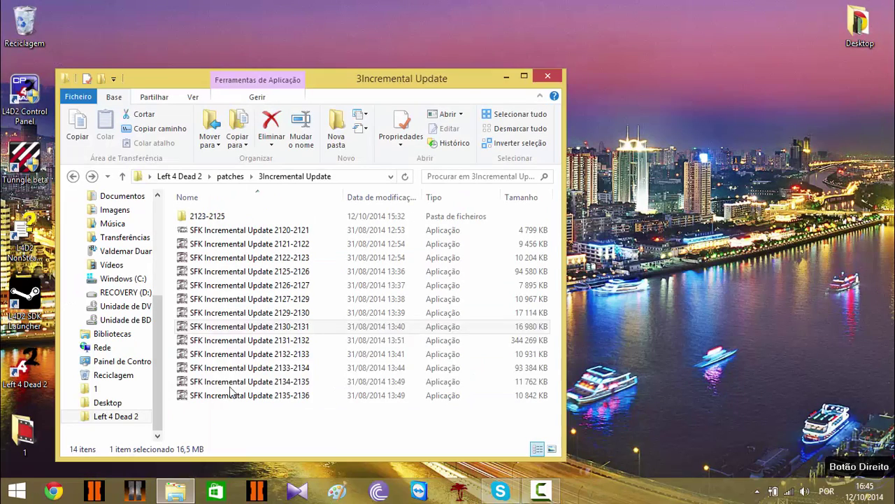
# Run SFK Incremental Update 2131-2132, install it into C:\Jogos\Left4Dead2\Left 4 Dead 2, and close the browser opened on completion.
pyautogui.doubleClick(268, 341)
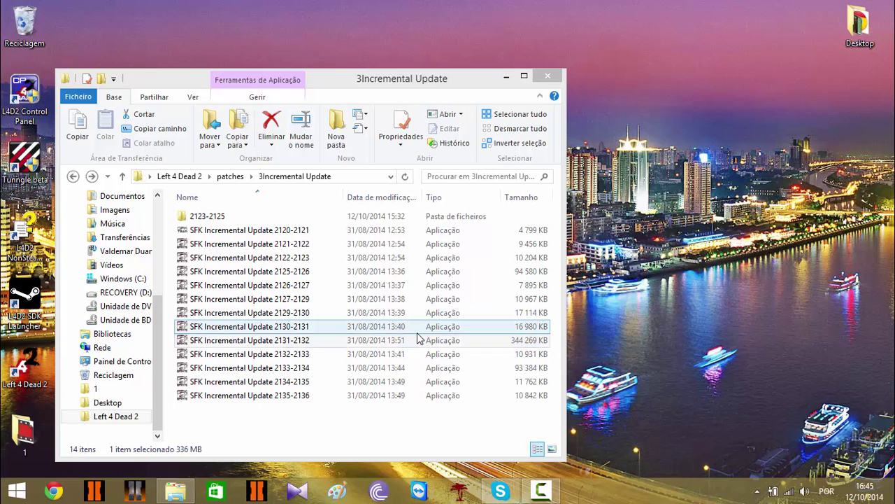
pyautogui.click(462, 273)
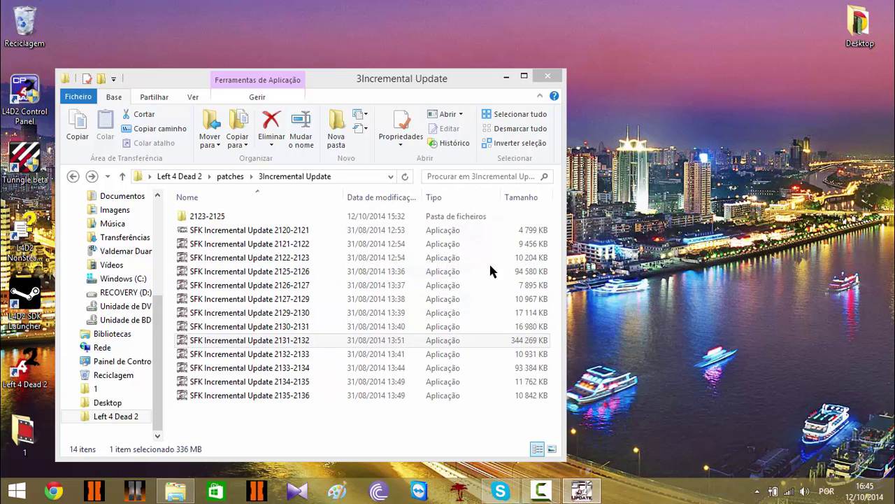
pyautogui.click(278, 345)
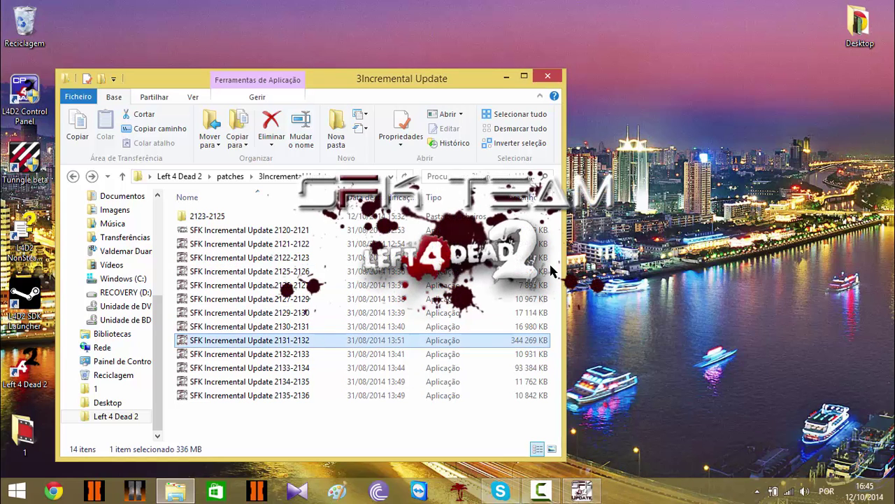
pyautogui.click(593, 397)
pyautogui.click(593, 397)
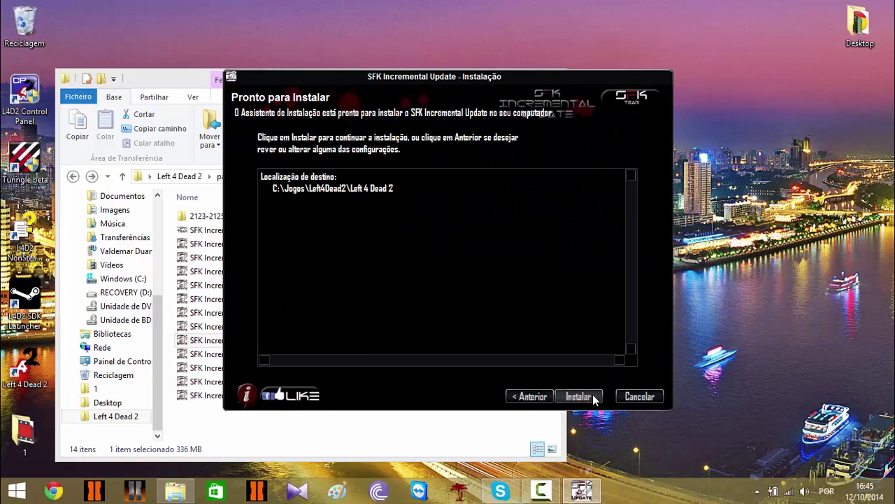
pyautogui.click(593, 397)
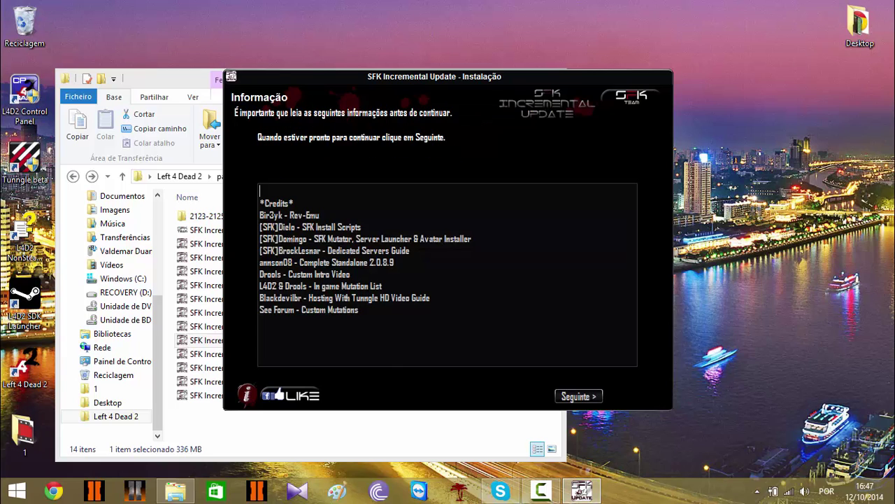
pyautogui.click(578, 397)
pyautogui.click(578, 396)
pyautogui.rightClick(54, 491)
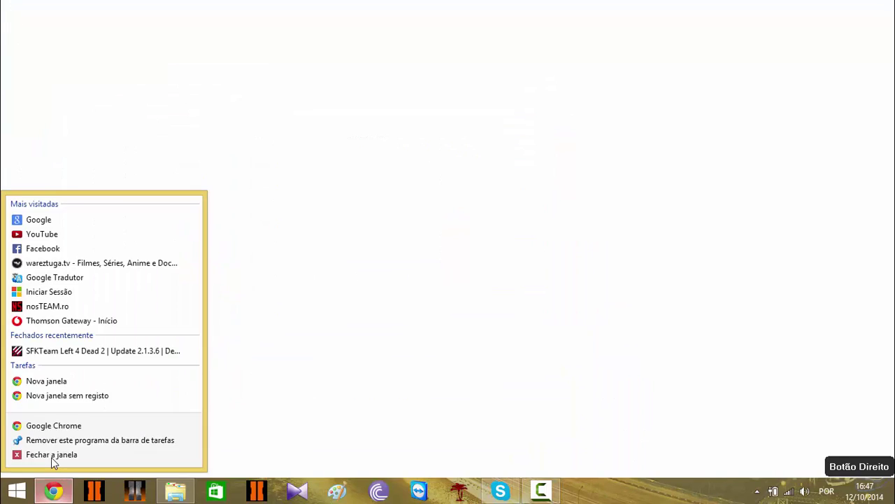
pyautogui.click(28, 455)
# Run SFK Incremental Update 2132-2133, install it with the wizard's preset options, and close the browser opened on completion.
pyautogui.doubleClick(247, 354)
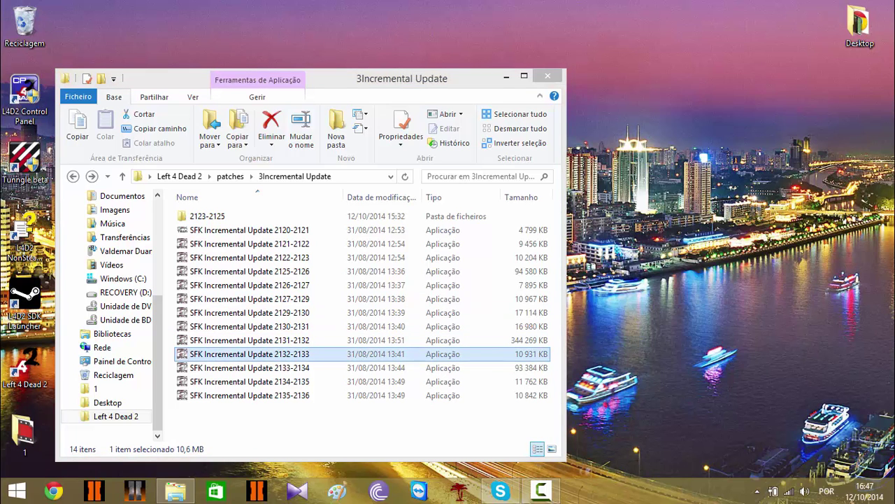
pyautogui.click(461, 274)
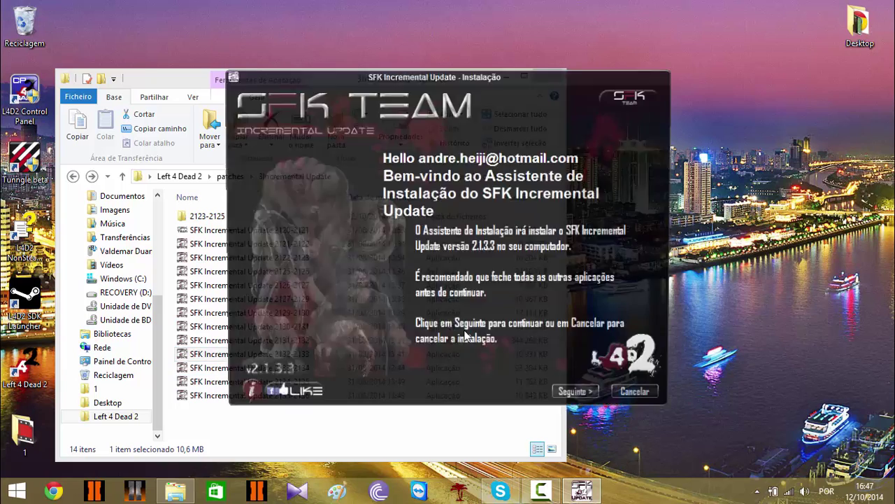
pyautogui.click(574, 391)
pyautogui.click(580, 452)
pyautogui.click(580, 452)
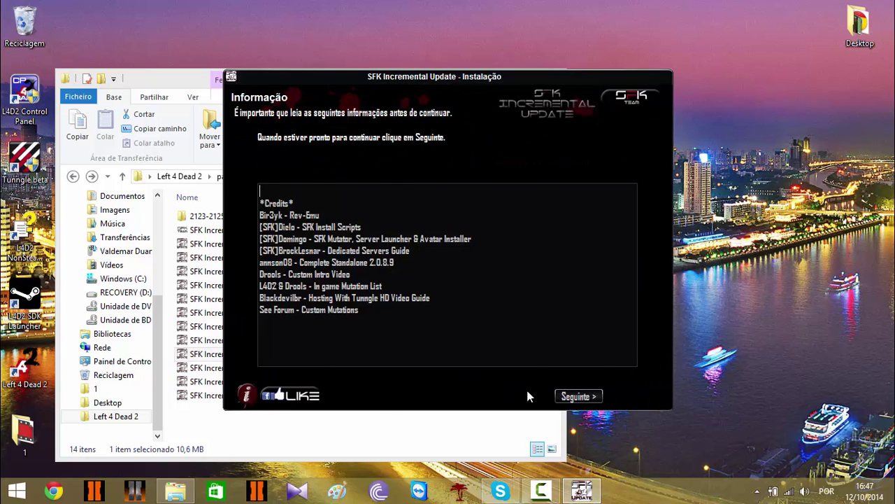
pyautogui.click(568, 394)
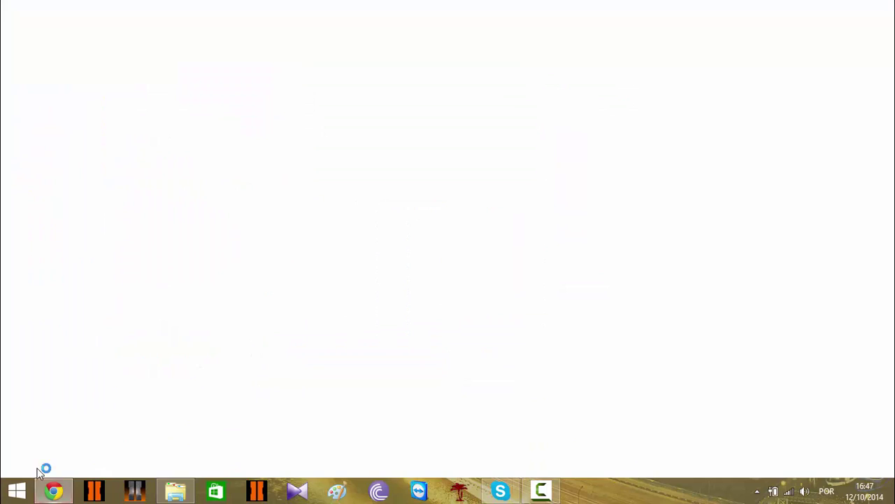
pyautogui.rightClick(54, 491)
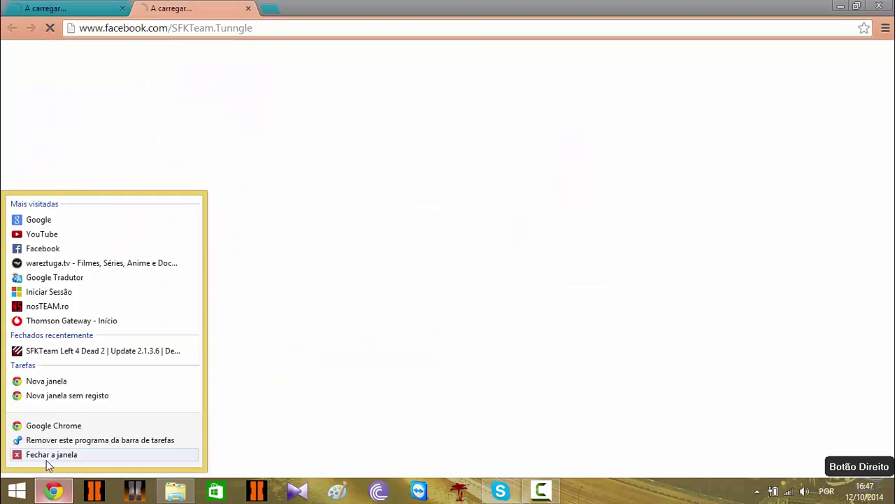
pyautogui.click(28, 454)
# Run SFK Incremental Update 2133-2134, install it into C:\Jogos\Left4Dead2\Left 4 Dead 2, and finish the wizard.
pyautogui.click(267, 368)
pyautogui.doubleClick(371, 368)
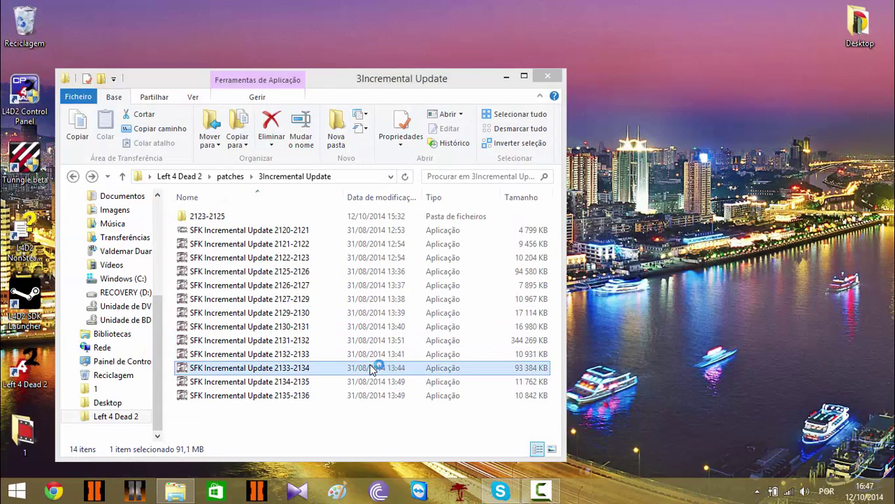
pyautogui.click(461, 276)
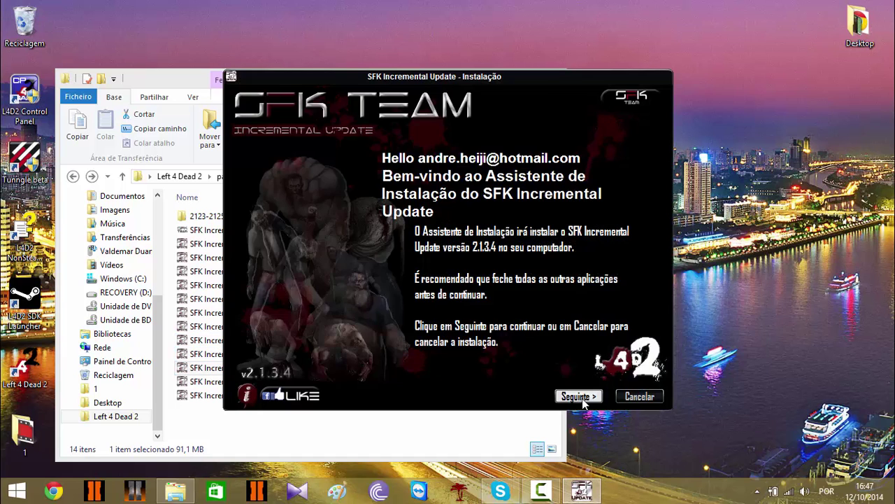
pyautogui.click(582, 398)
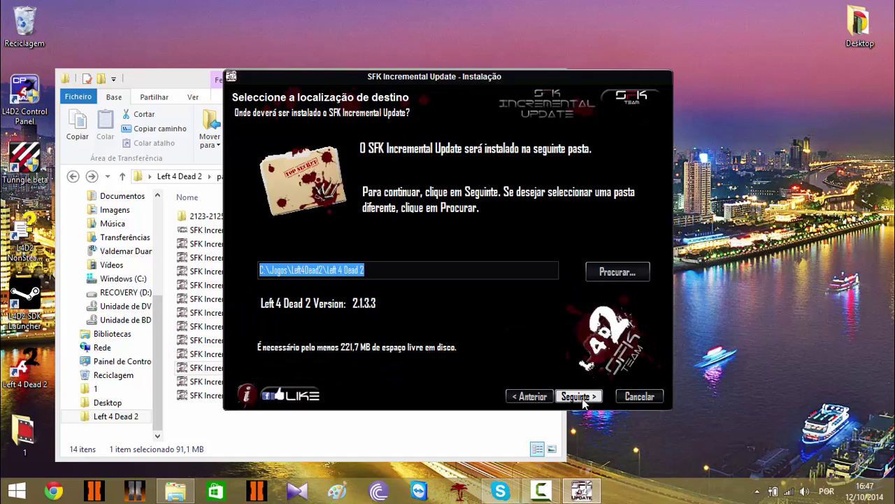
pyautogui.click(582, 398)
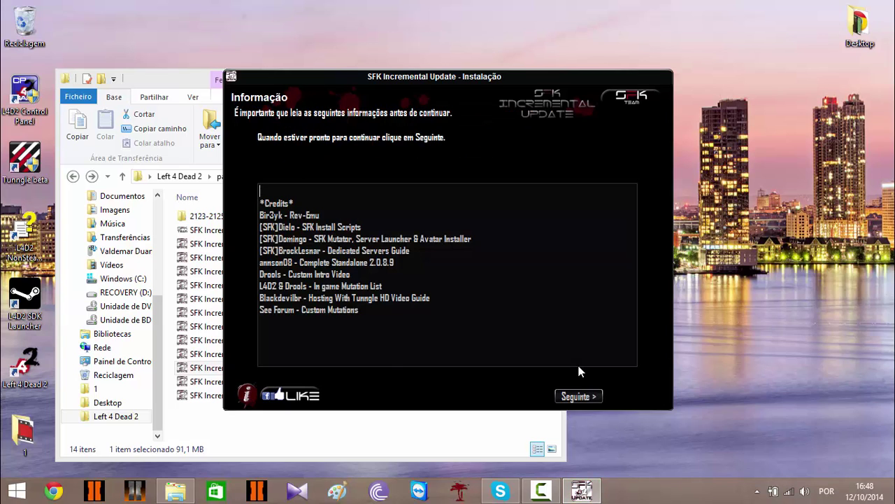
pyautogui.click(579, 396)
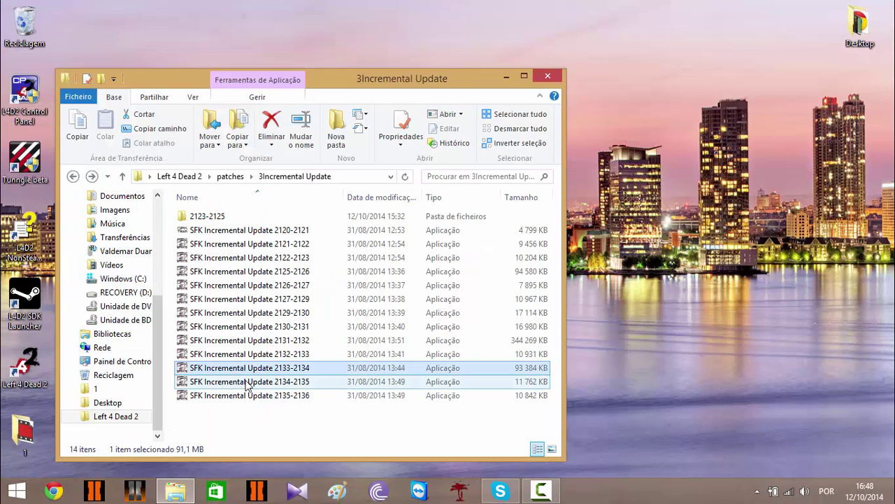
# Run SFK Incremental Update 2134-2135, install it into C:\Jogos\Left4Dead2\Left 4 Dead 2, and close the browser opened on completion.
pyautogui.doubleClick(244, 381)
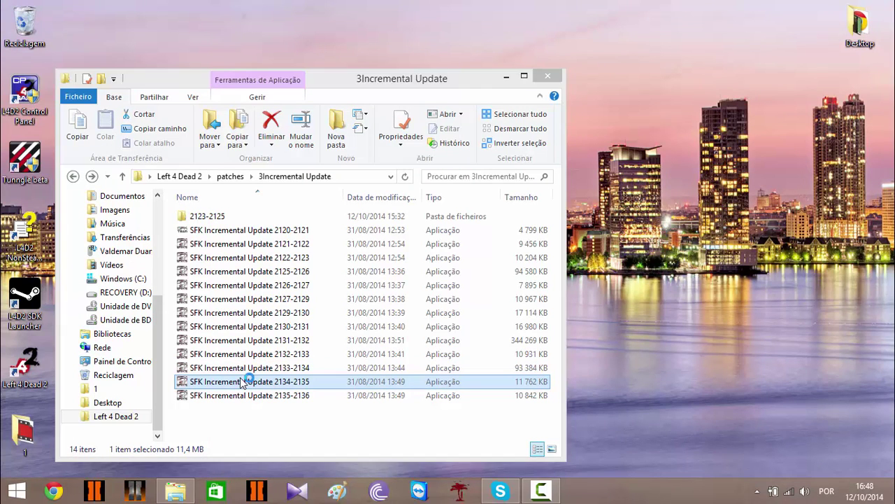
pyautogui.click(466, 277)
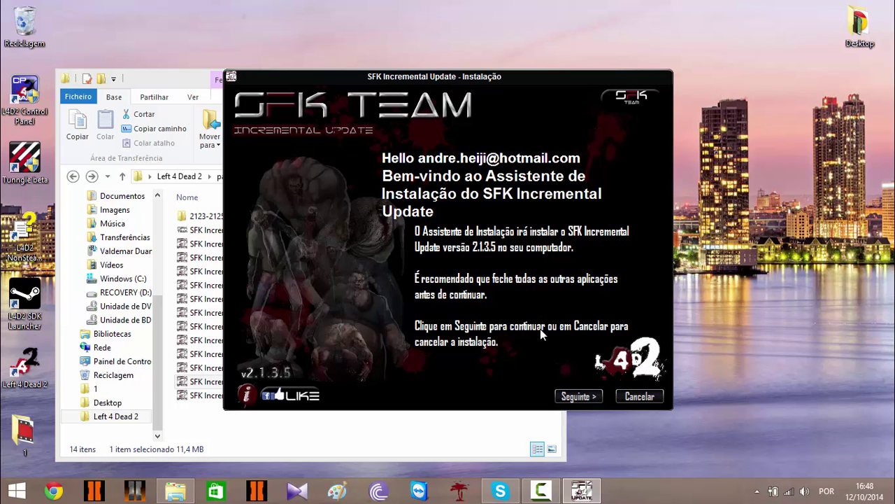
pyautogui.click(578, 396)
pyautogui.click(580, 396)
pyautogui.click(581, 397)
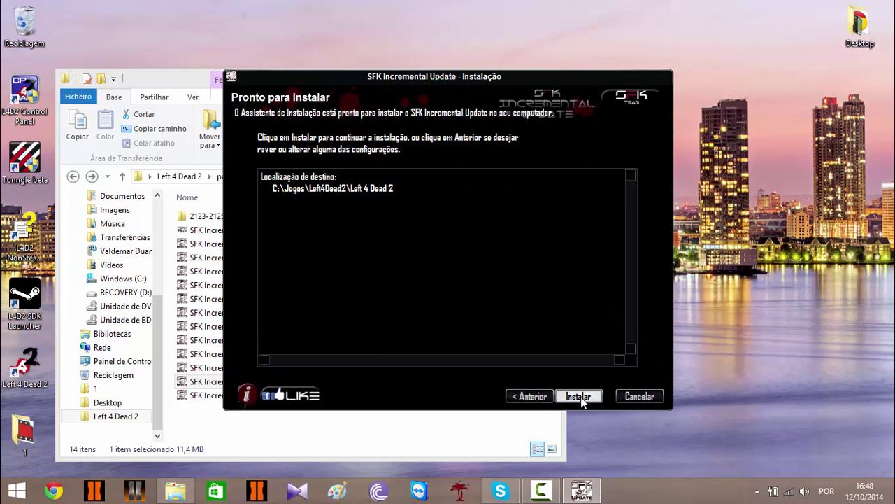
pyautogui.click(580, 397)
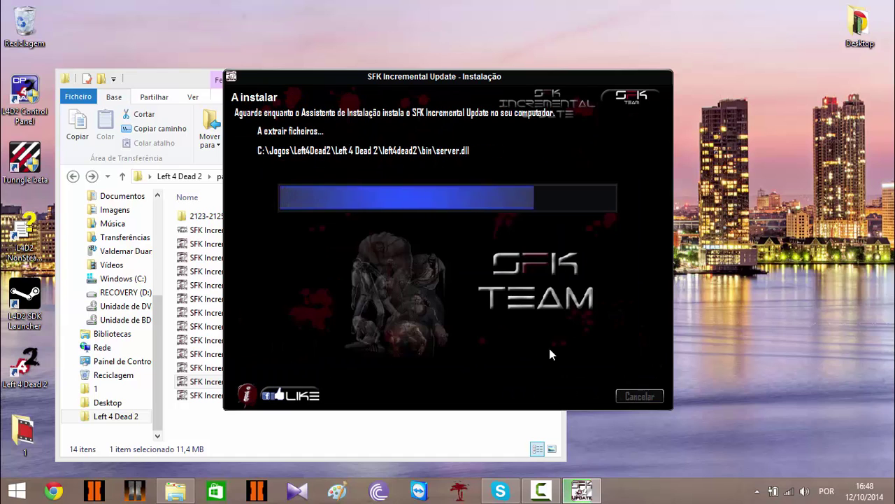
pyautogui.click(578, 397)
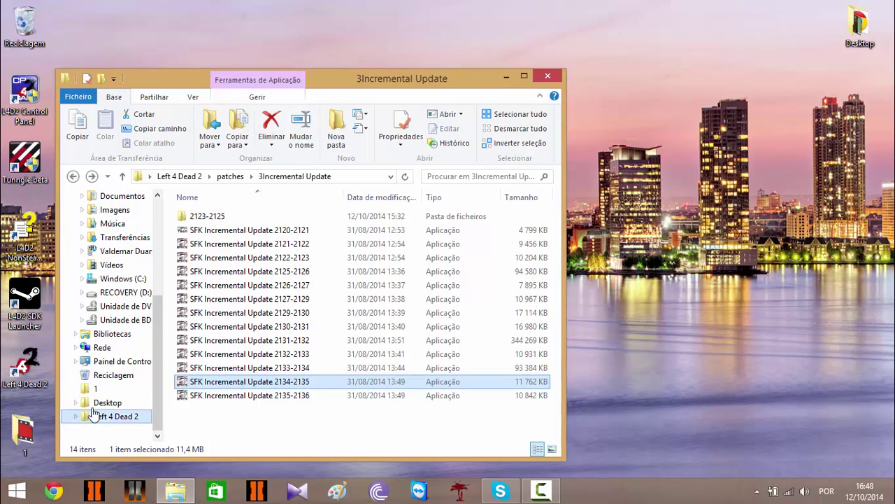
pyautogui.click(54, 491)
pyautogui.rightClick(54, 491)
pyautogui.click(49, 456)
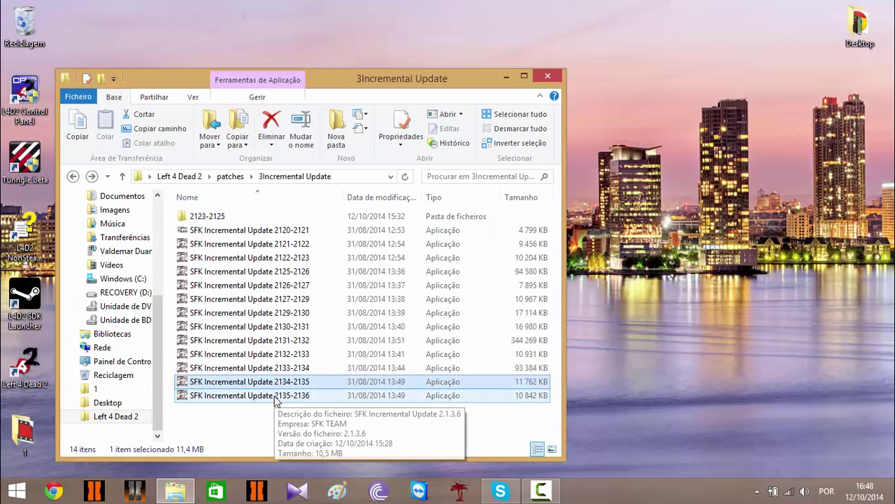
# Run SFK Incremental Update 2135-2136 in Português (Portugal), install it into C:\Jogos\Left4Dead2\Left 4 Dead 2, and close the browser opened on completion.
pyautogui.click(275, 396)
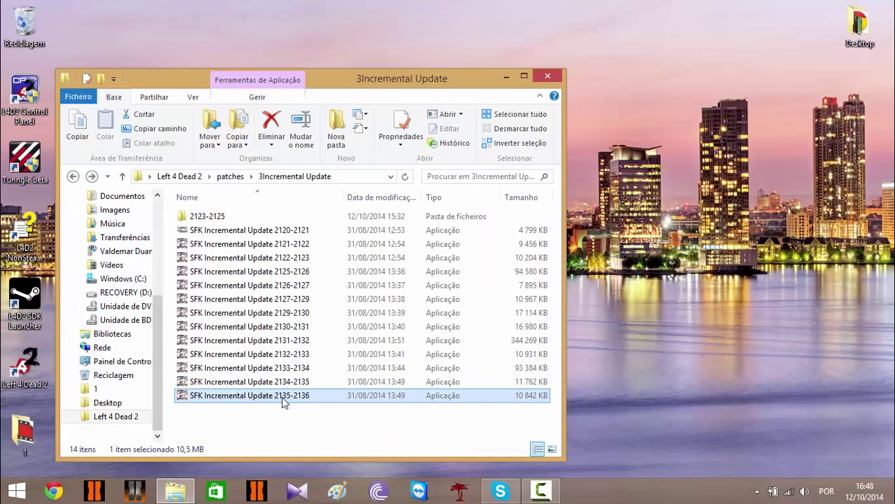
pyautogui.doubleClick(282, 396)
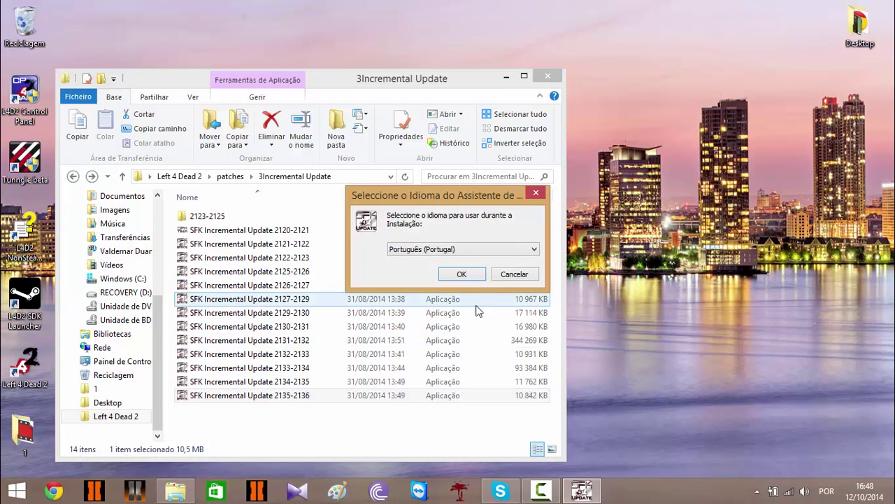
pyautogui.click(468, 273)
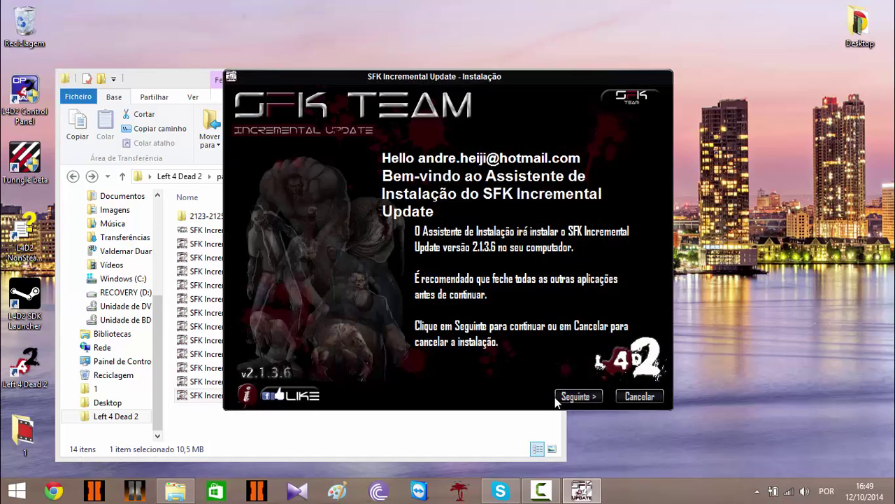
pyautogui.click(524, 396)
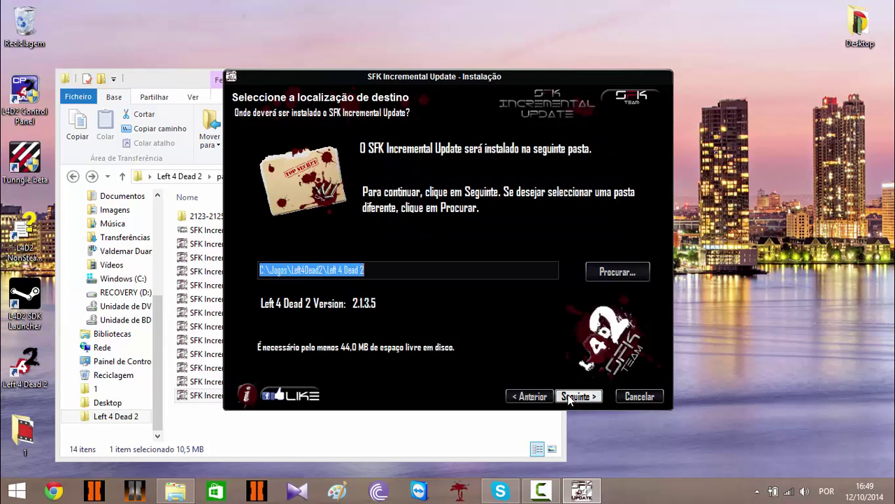
pyautogui.click(578, 396)
pyautogui.click(580, 397)
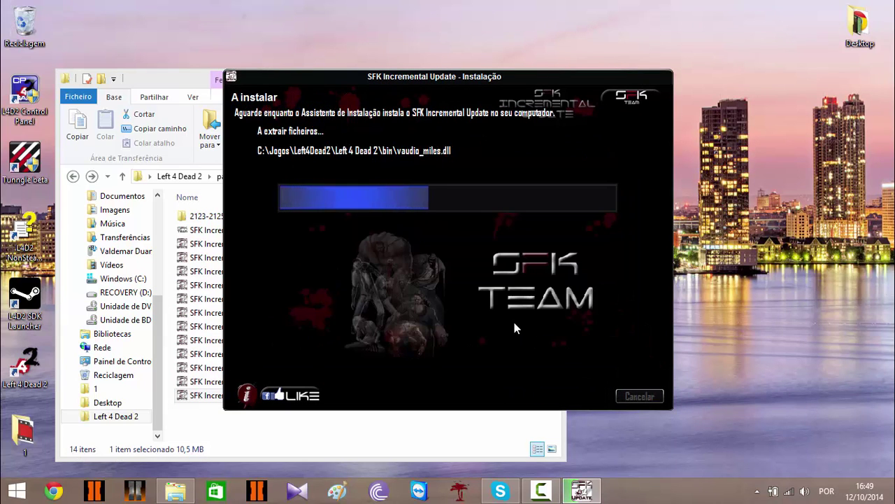
pyautogui.click(569, 396)
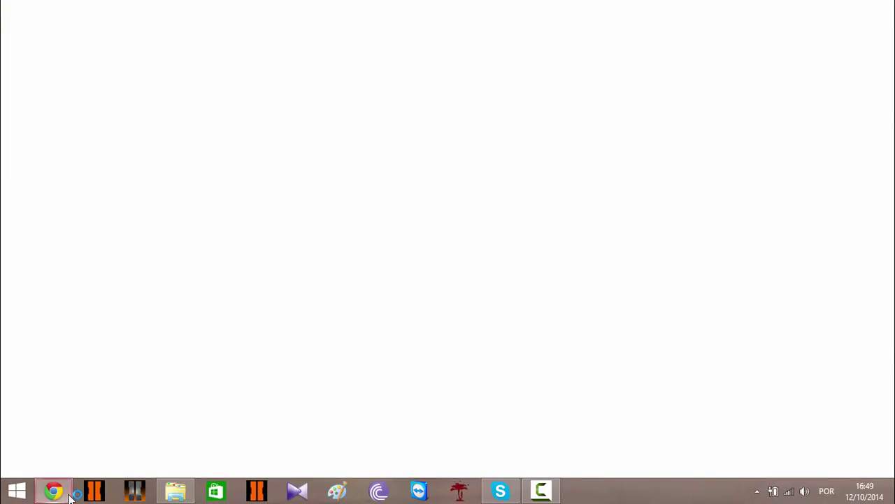
pyautogui.rightClick(54, 491)
pyautogui.click(40, 463)
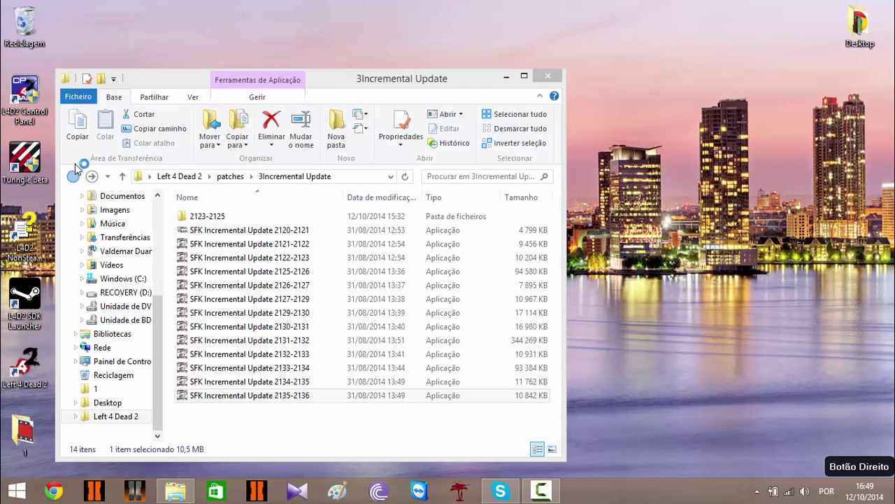
# Return to the patches folder and open the 4Standalone patch folder.
pyautogui.click(73, 176)
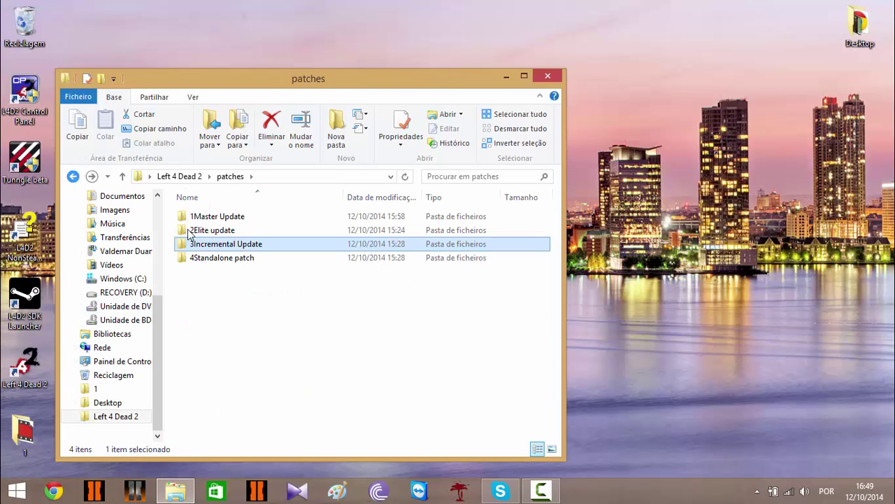
pyautogui.click(213, 259)
pyautogui.doubleClick(212, 259)
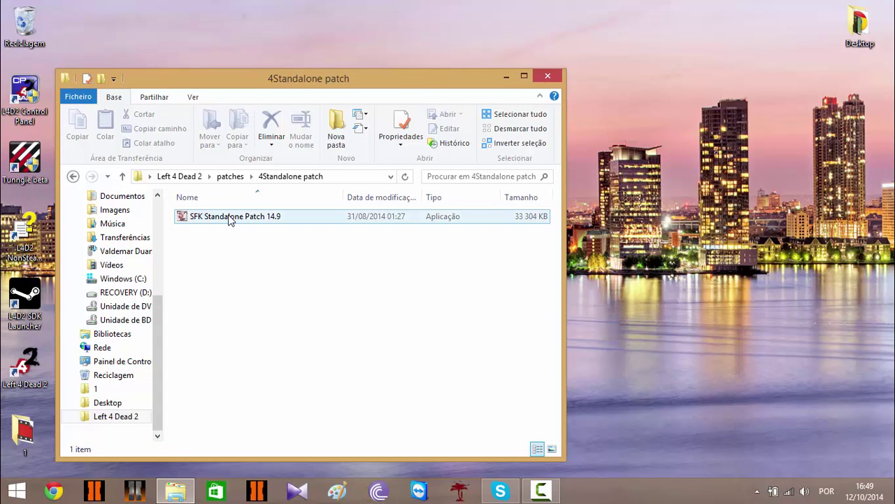
# Run SFK Standalone Patch 14.9 in Português (Portugal) and accept C:\Jogos\Left4Dead2\Left 4 Dead 2 as the destination.
pyautogui.doubleClick(231, 219)
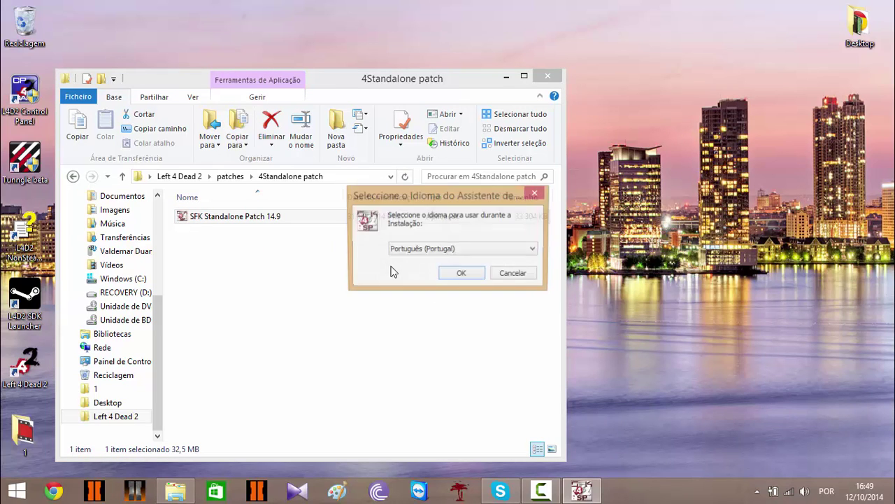
pyautogui.click(468, 276)
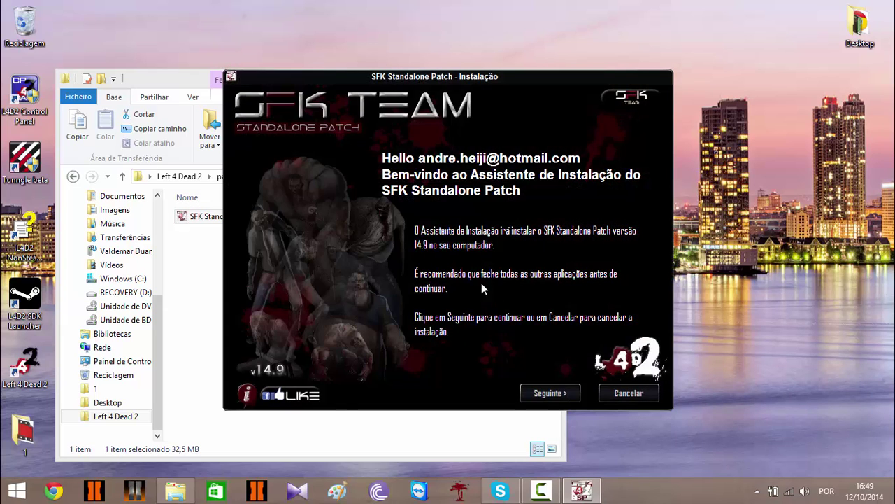
pyautogui.click(557, 396)
pyautogui.click(558, 396)
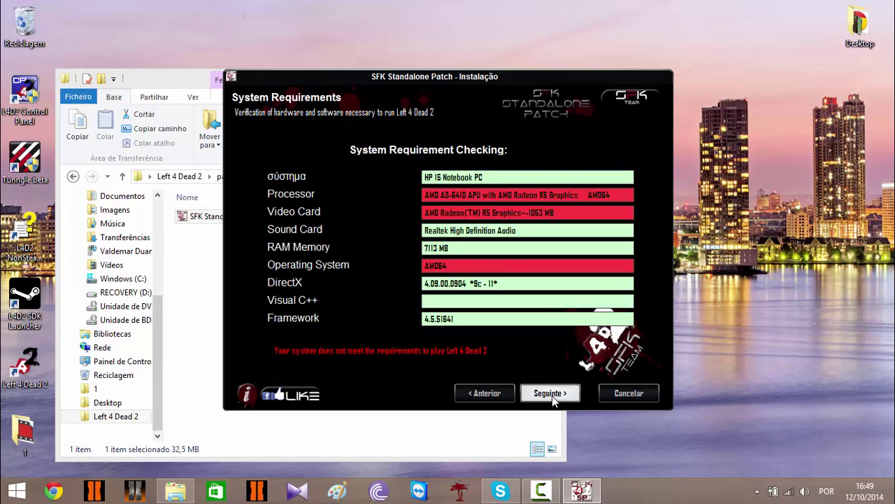
pyautogui.click(552, 393)
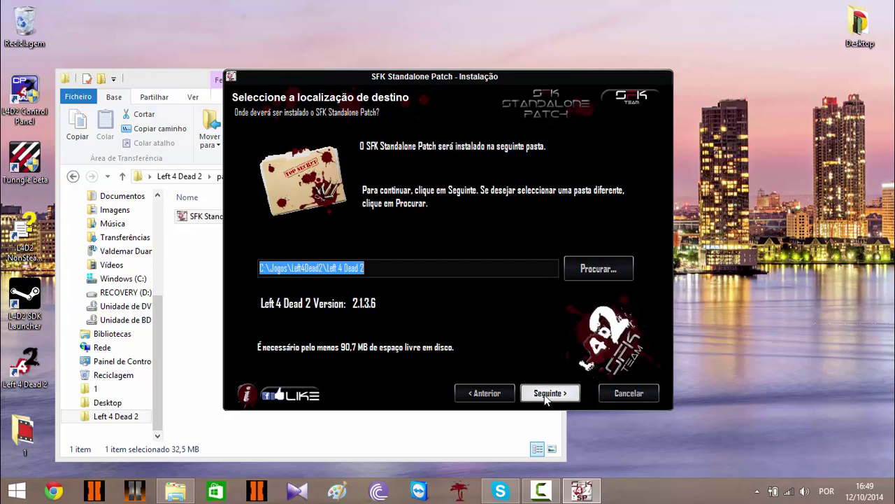
pyautogui.click(526, 394)
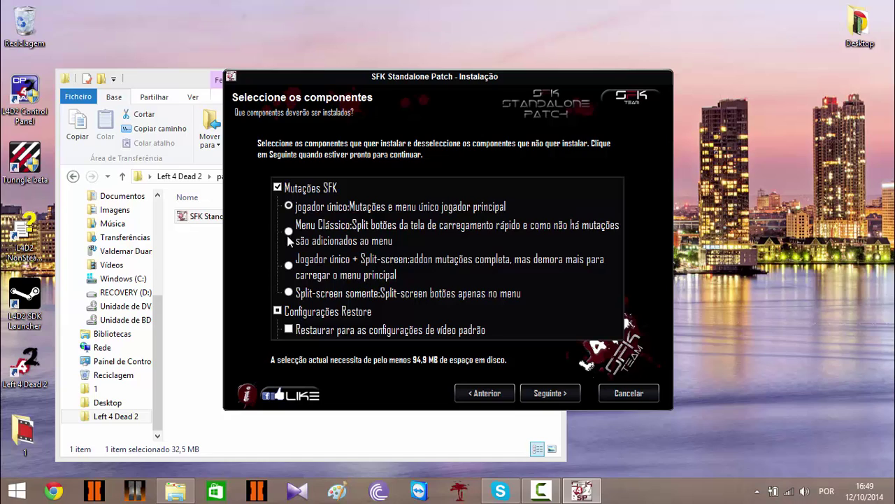
# Choose the Jogador único + Split-screen mutations component and continue to the SFK options.
pyautogui.click(290, 266)
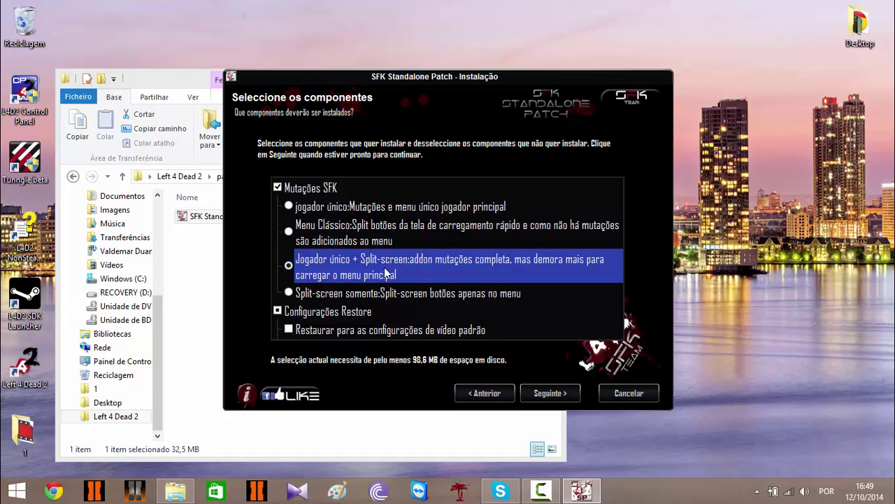
pyautogui.click(290, 232)
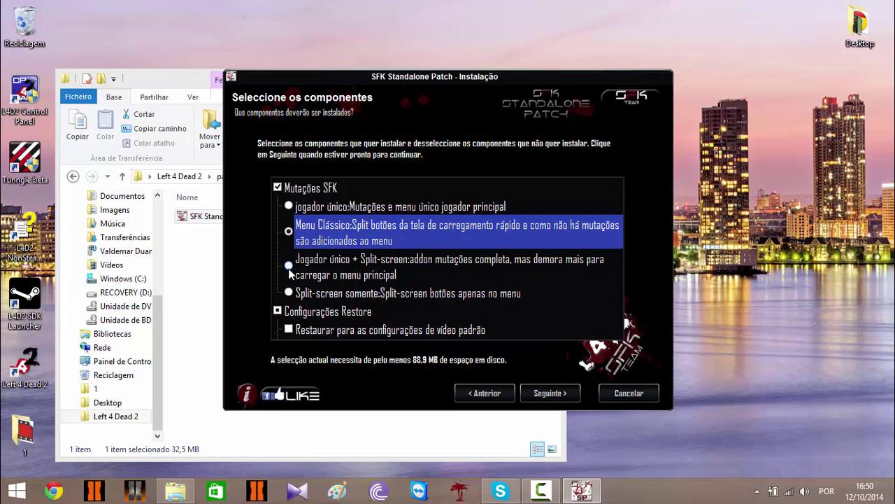
pyautogui.click(293, 266)
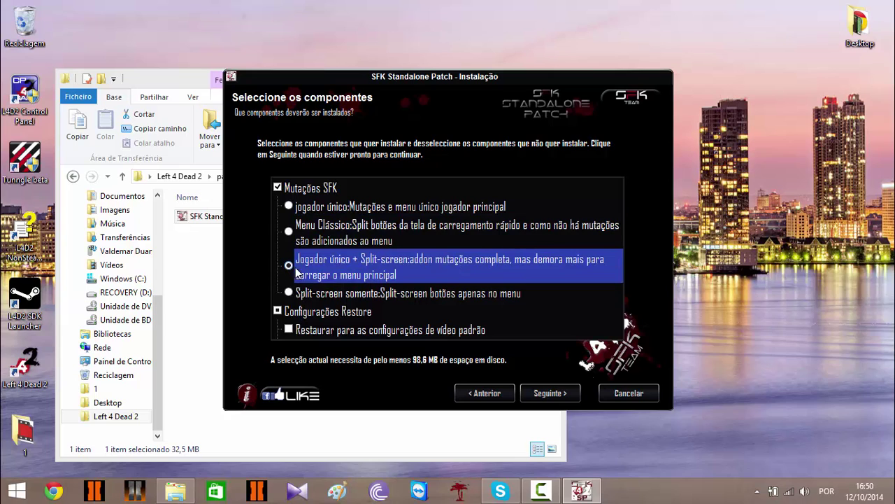
pyautogui.click(549, 393)
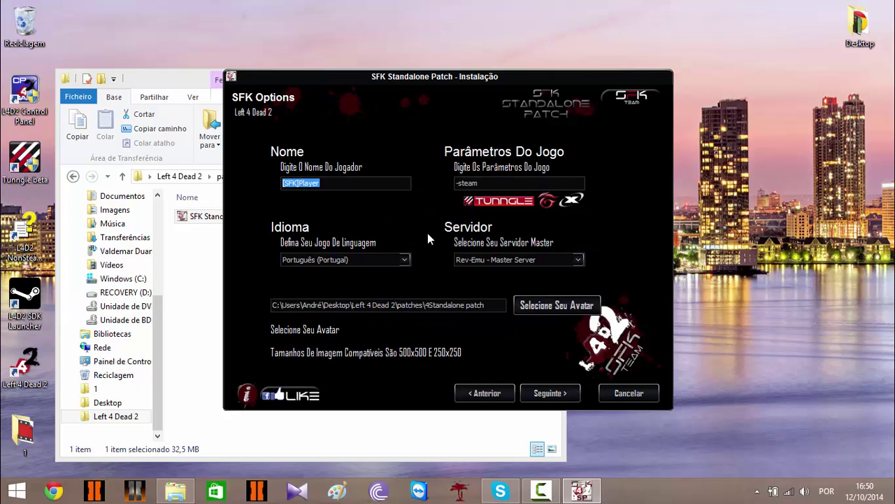
# Set the player name to TwinS 'N GamerS, keep the other SFK options, and install the patch.
pyautogui.press('BackSpace')
pyautogui.write("TwinS 'N GamerS")
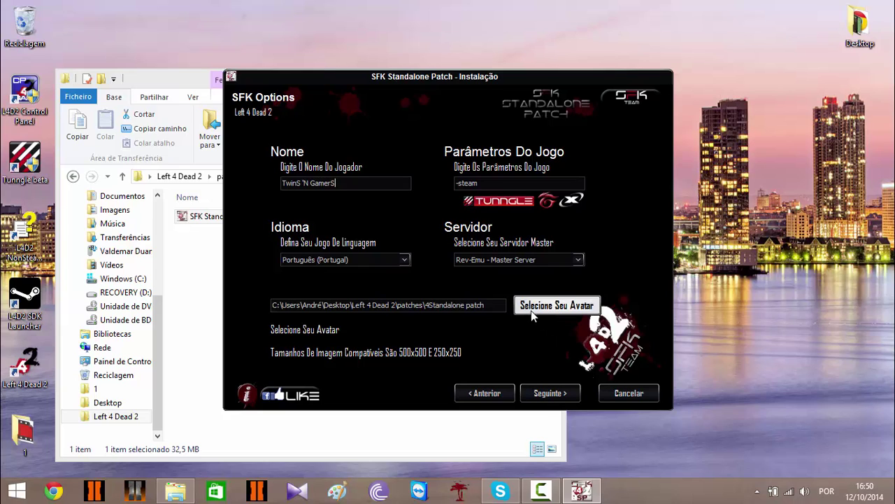
pyautogui.click(567, 394)
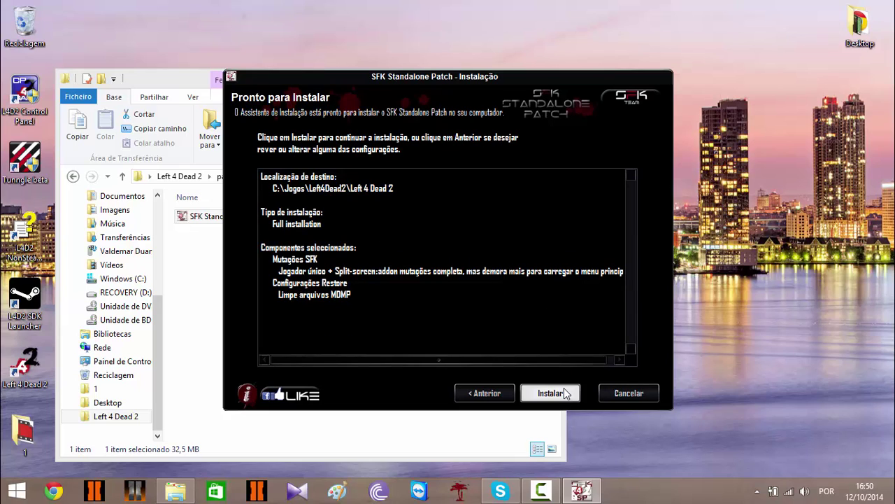
pyautogui.click(550, 393)
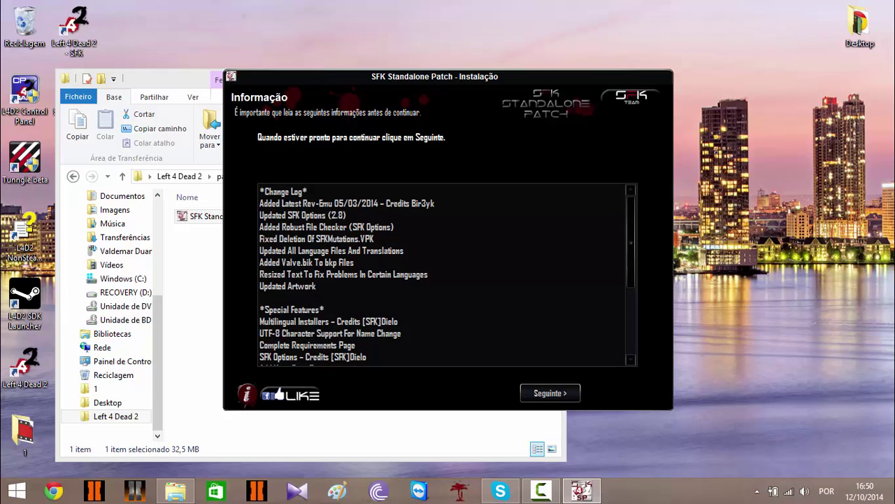
# Finish the Standalone Patch wizard, then close the browser opened on completion and the 4Standalone patch folder window.
pyautogui.click(559, 397)
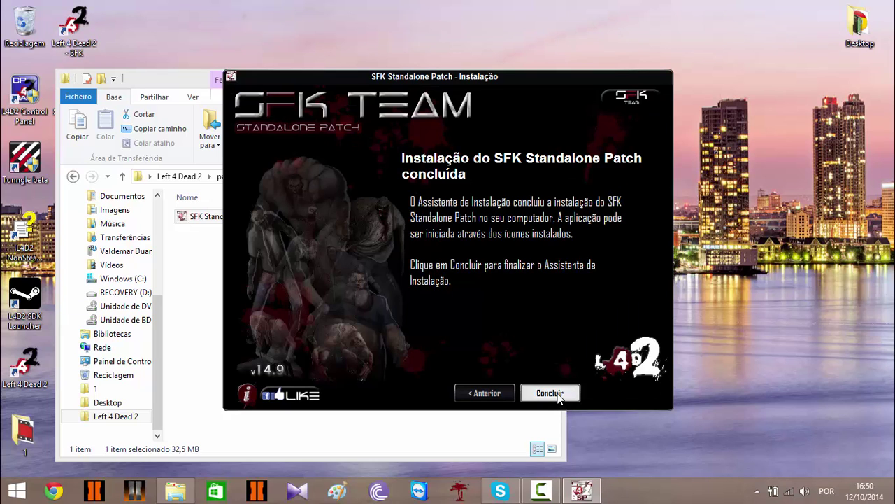
pyautogui.click(559, 396)
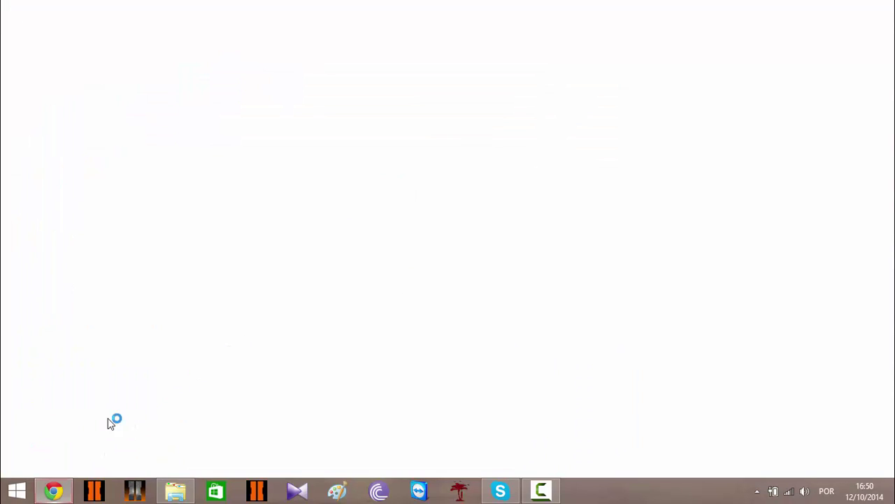
pyautogui.rightClick(55, 492)
pyautogui.click(48, 455)
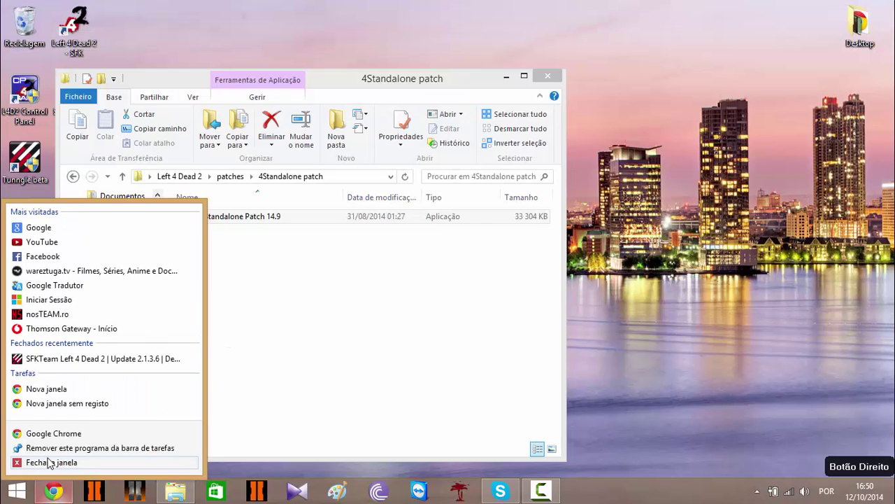
pyautogui.click(548, 76)
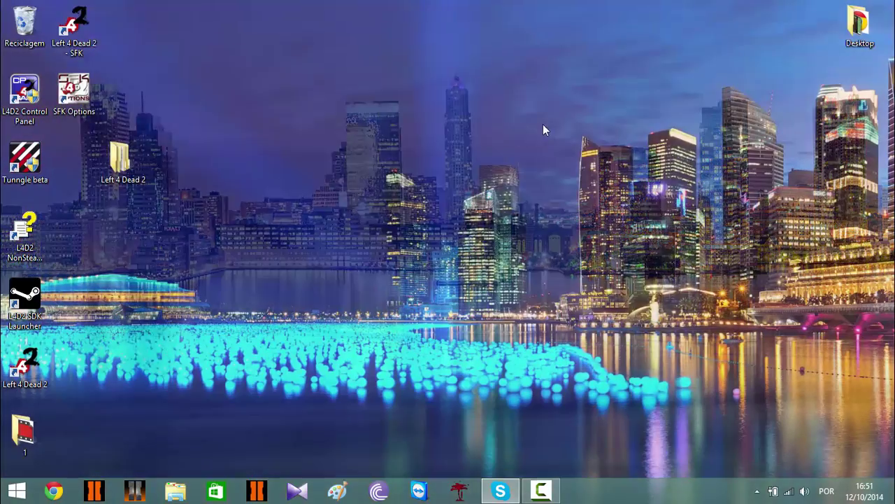
# Refresh the desktop and move the Left 4 Dead 2 folder beside the Tunngle beta shortcut.
pyautogui.rightClick(501, 134)
pyautogui.click(533, 200)
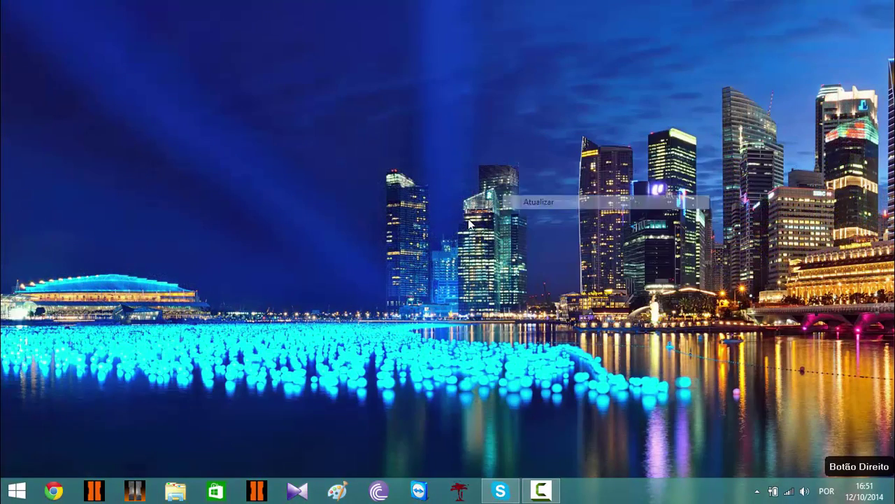
pyautogui.moveTo(143, 174); pyautogui.dragTo(95, 175)
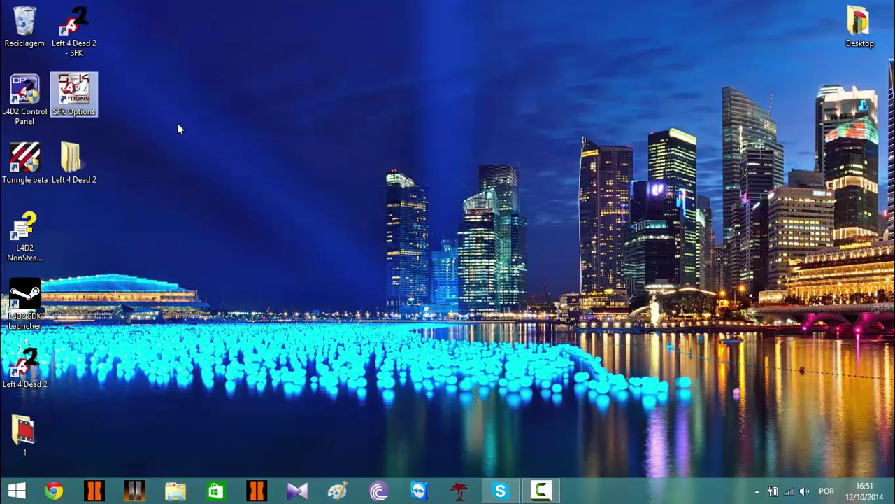
# Delete the SFK Options, L4D2 Control Panel, L4D2 SDK Launcher and original Left 4 Dead 2 shortcuts from the desktop.
pyautogui.moveTo(177, 122); pyautogui.dragTo(21, 103)
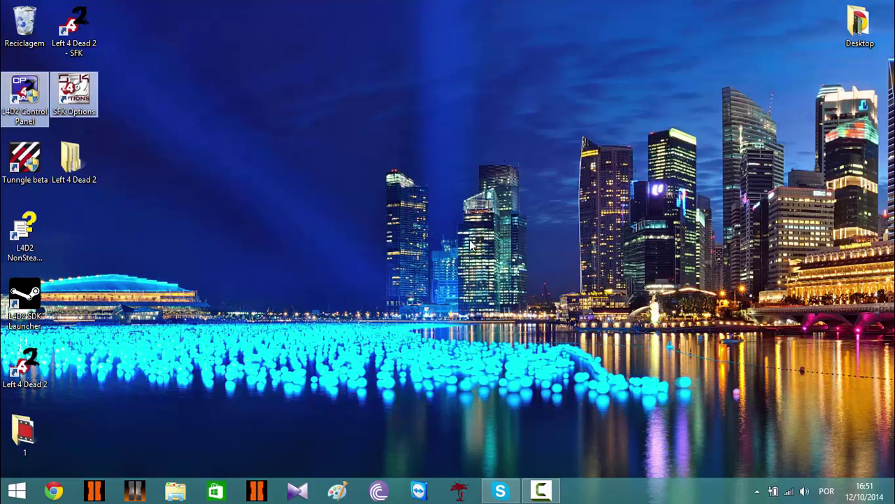
pyautogui.press('Delete')
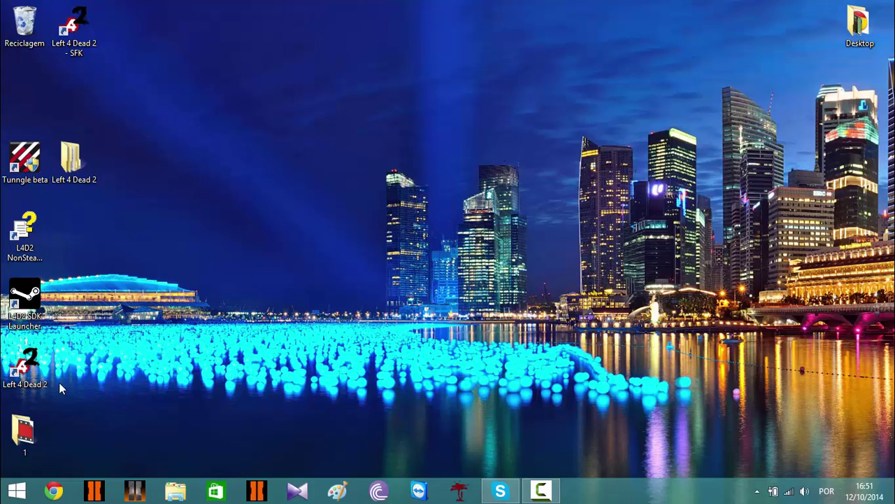
pyautogui.click(24, 300)
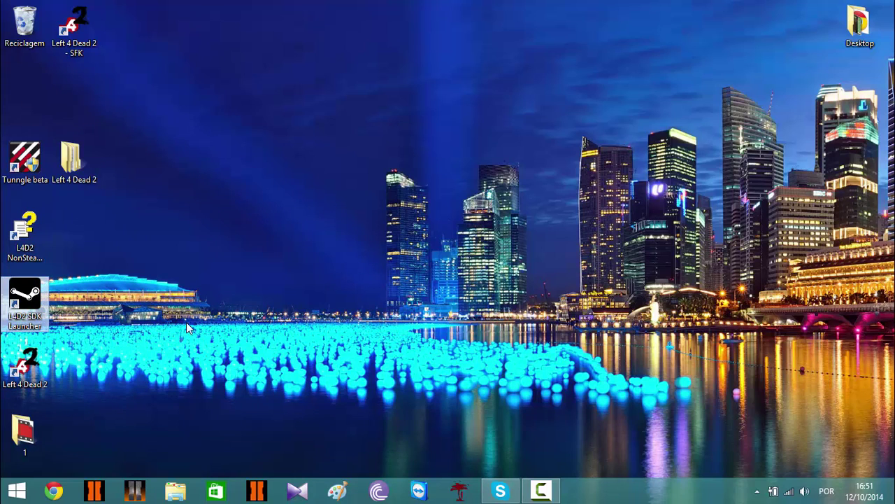
pyautogui.press('Delete')
pyautogui.moveTo(25, 363); pyautogui.dragTo(148, 54)
pyautogui.press('Delete')
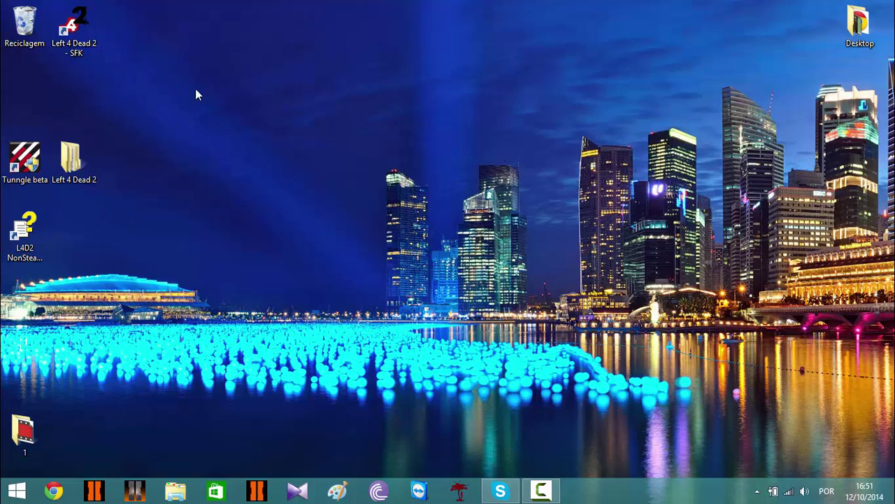
# Rename the Left 4 Dead 2 - SFK desktop shortcut as Left 4 Dead 2.
pyautogui.click(83, 53)
pyautogui.click(87, 56)
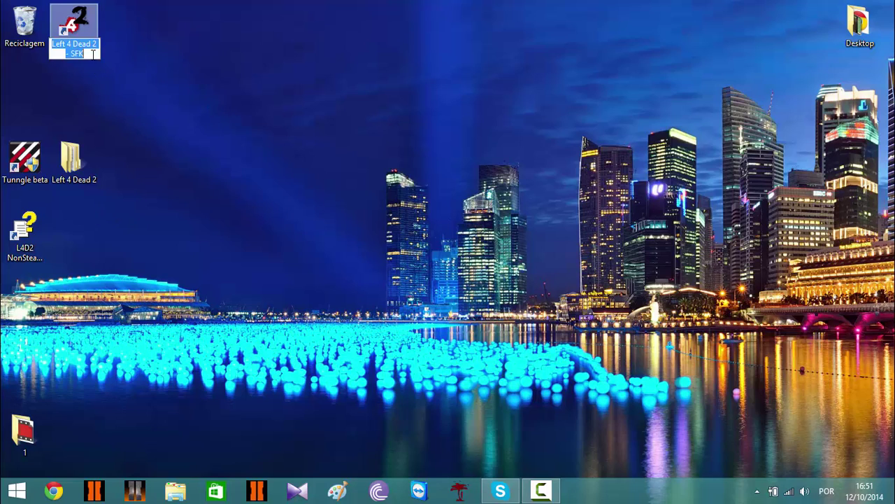
pyautogui.click(92, 55)
pyautogui.press('BackSpace')
pyautogui.press('BackSpace')
pyautogui.press('BackSpace')
pyautogui.press('BackSpace')
pyautogui.press('BackSpace')
pyautogui.press('BackSpace')
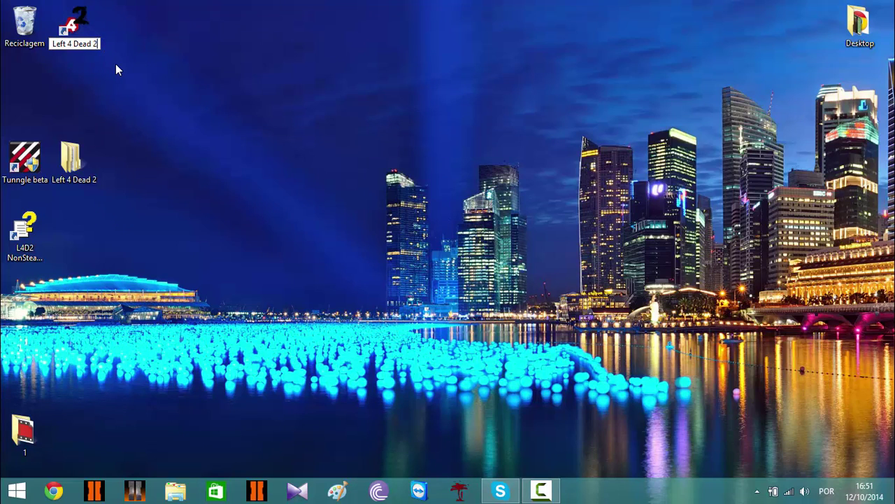
pyautogui.press('Return')
pyautogui.click(447, 304)
# Arrange the Left 4 Dead 2 shortcut, the Left 4 Dead 2 folder and folder 1 in a single column under the recycle bin.
pyautogui.moveTo(115, 63); pyautogui.dragTo(194, 117)
pyautogui.moveTo(91, 40); pyautogui.dragTo(35, 104)
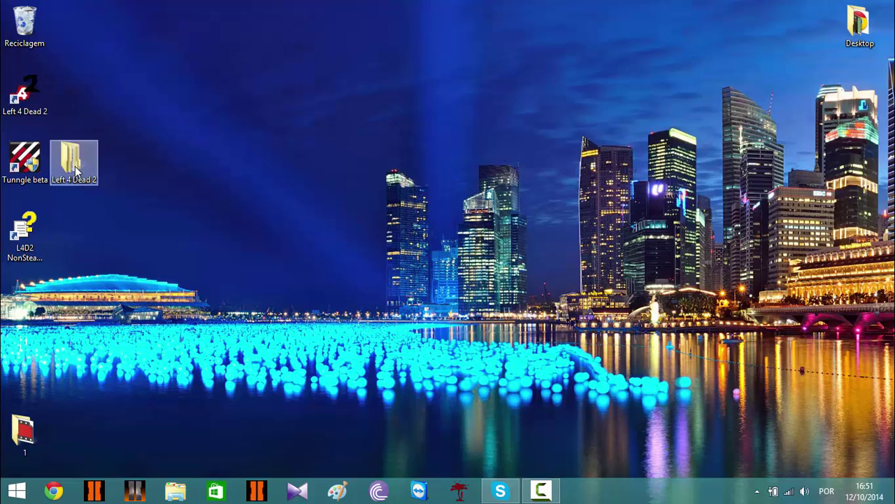
pyautogui.moveTo(75, 164); pyautogui.dragTo(32, 308)
pyautogui.moveTo(35, 451); pyautogui.dragTo(30, 377)
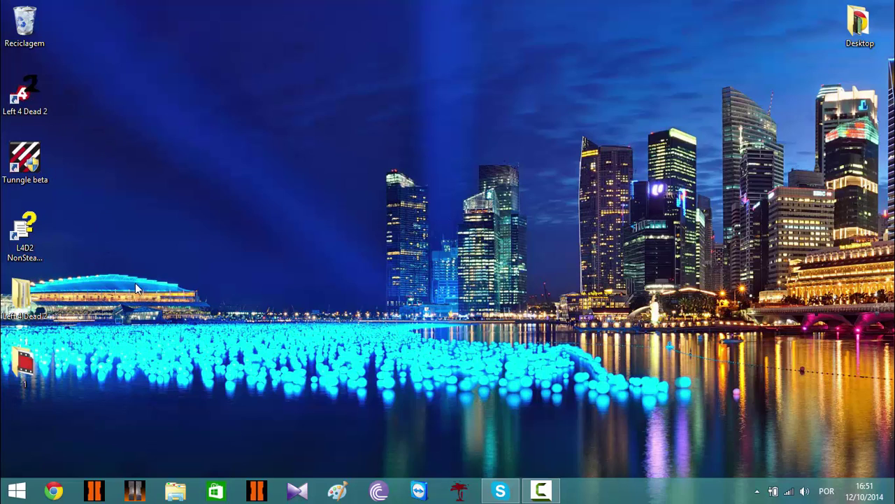
pyautogui.click(33, 101)
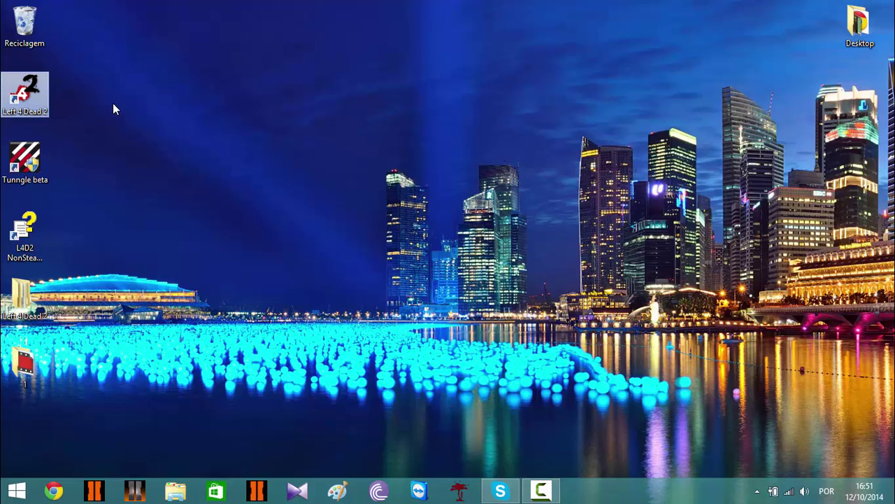
# Launch Tunngle beta from the desktop and dismiss the NAT error.
pyautogui.doubleClick(33, 165)
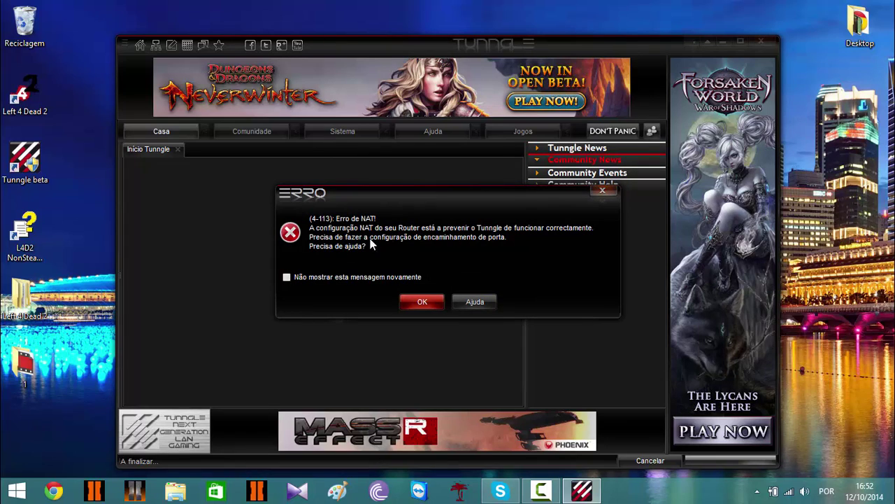
pyautogui.click(432, 300)
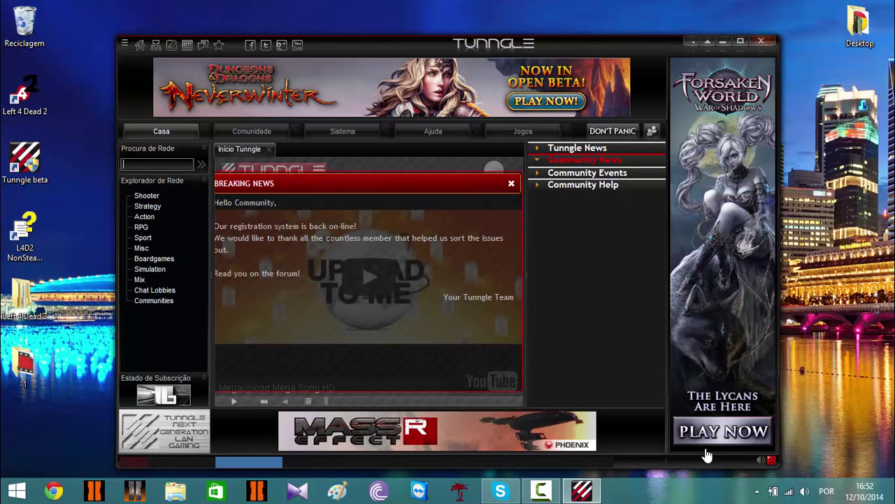
pyautogui.click(336, 133)
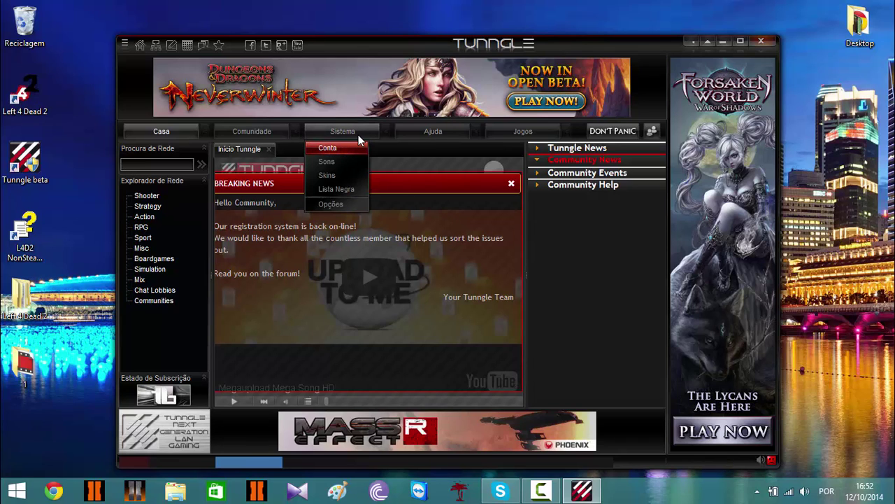
pyautogui.click(529, 314)
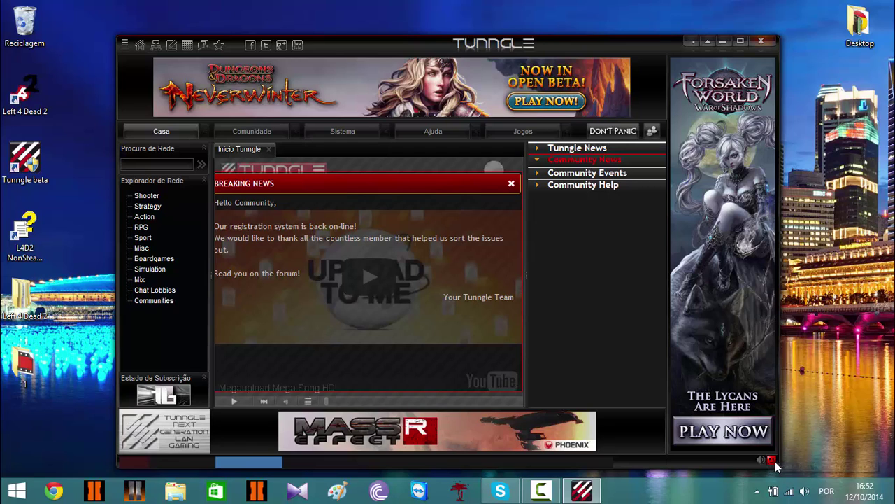
# Enable Usar UPnP for the router in Tunngle's system options and apply the change.
pyautogui.click(344, 133)
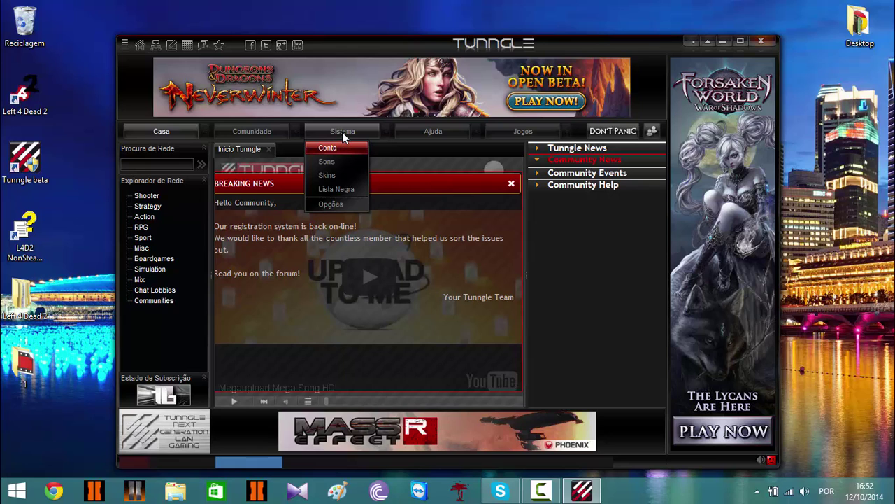
pyautogui.click(343, 131)
pyautogui.click(342, 132)
pyautogui.click(330, 204)
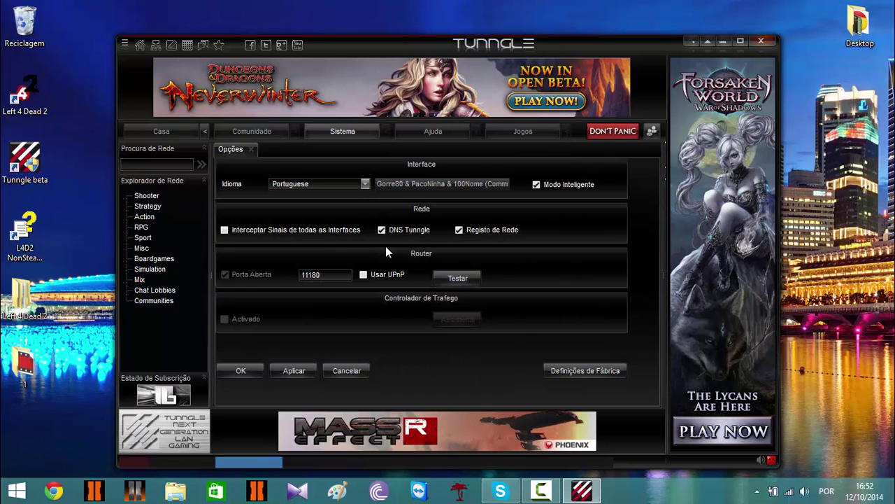
pyautogui.click(364, 274)
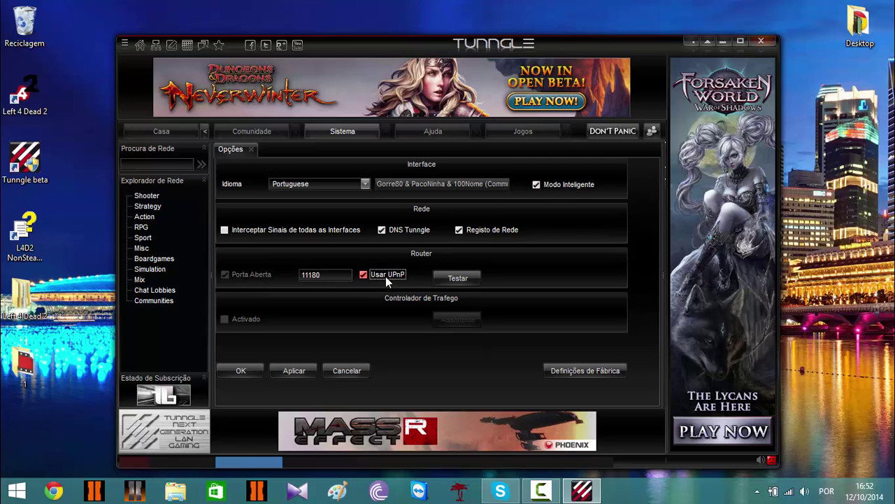
pyautogui.click(538, 188)
pyautogui.click(305, 377)
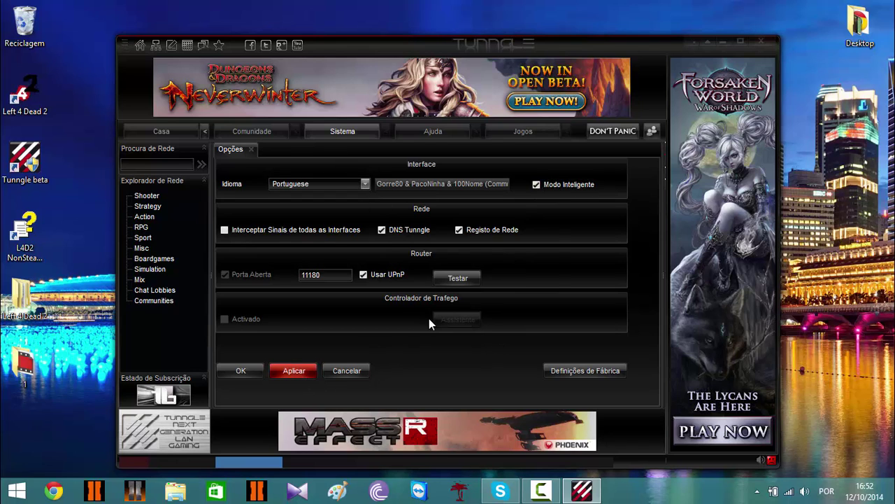
# Test the router port in Tunngle's options, then close the program with the settings accepted.
pyautogui.click(461, 277)
pyautogui.click(246, 372)
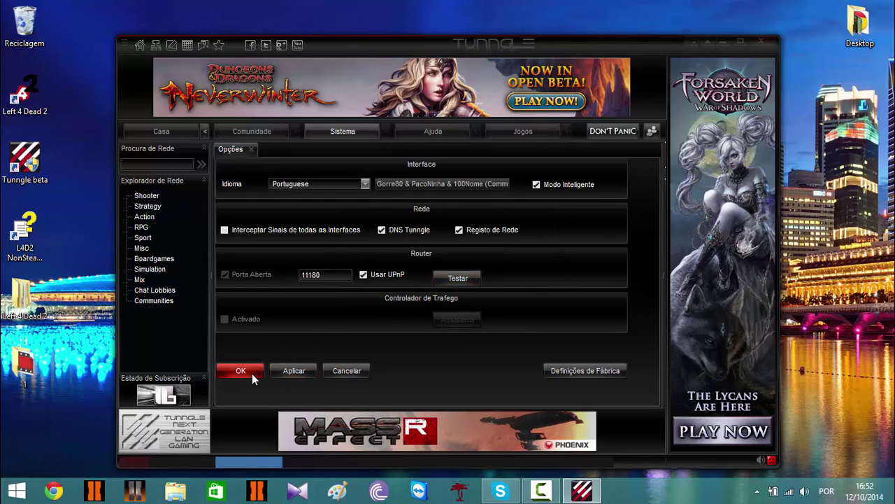
pyautogui.click(436, 274)
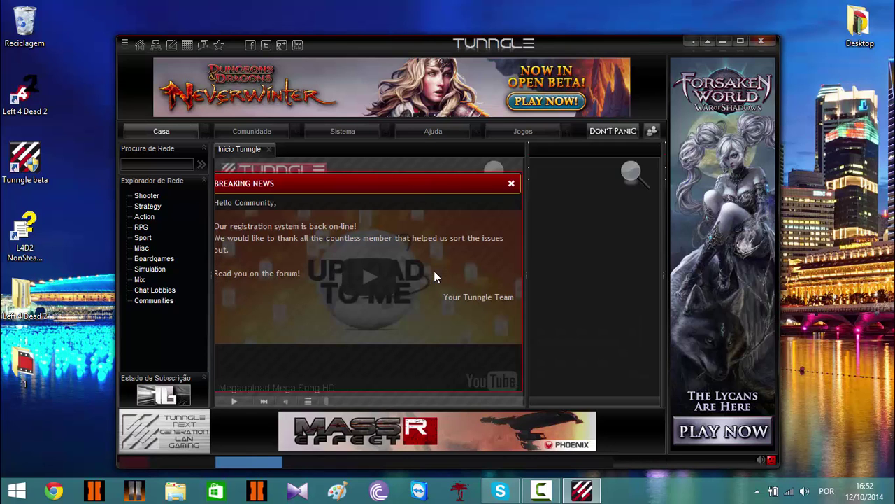
pyautogui.click(761, 42)
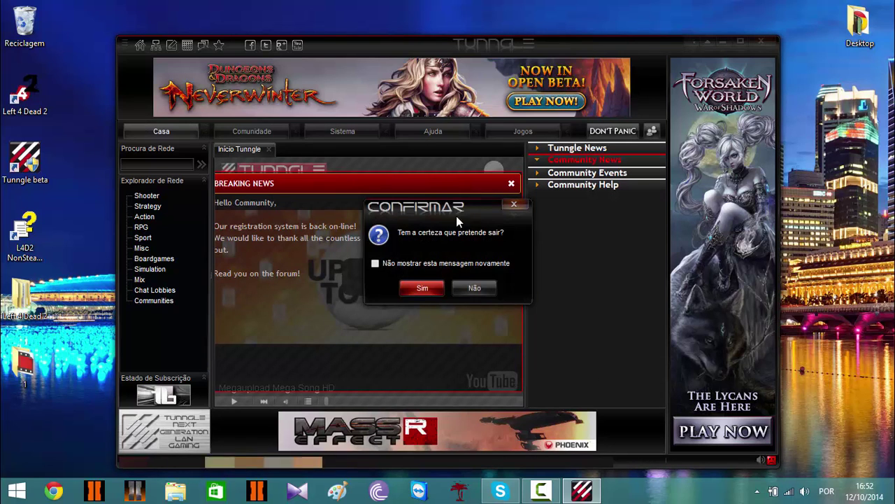
pyautogui.click(427, 286)
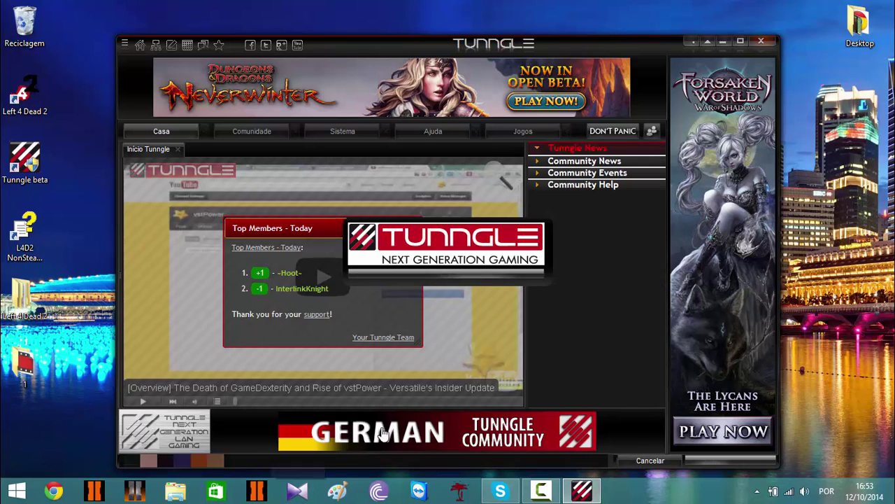
# Search the reopened Tunngle's networks for Left 4 Dead 2 and join the network named exactly Left 4 Dead 2.
pyautogui.click(677, 460)
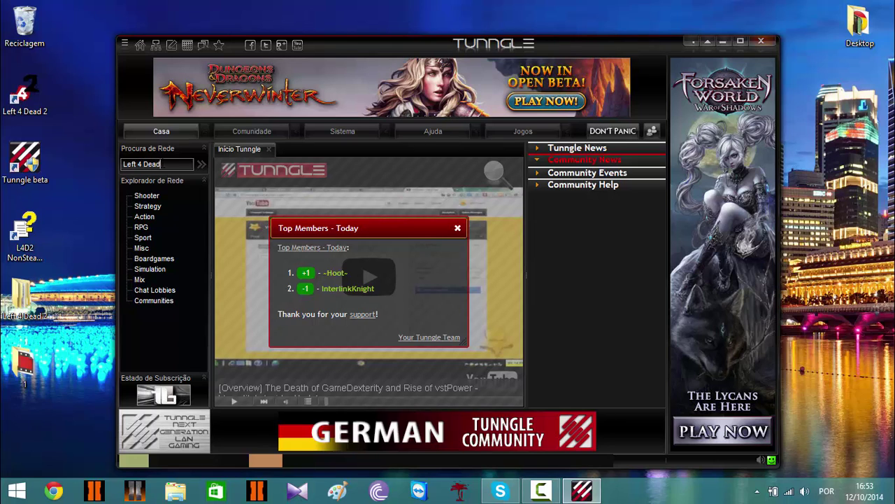
pyautogui.press('Return')
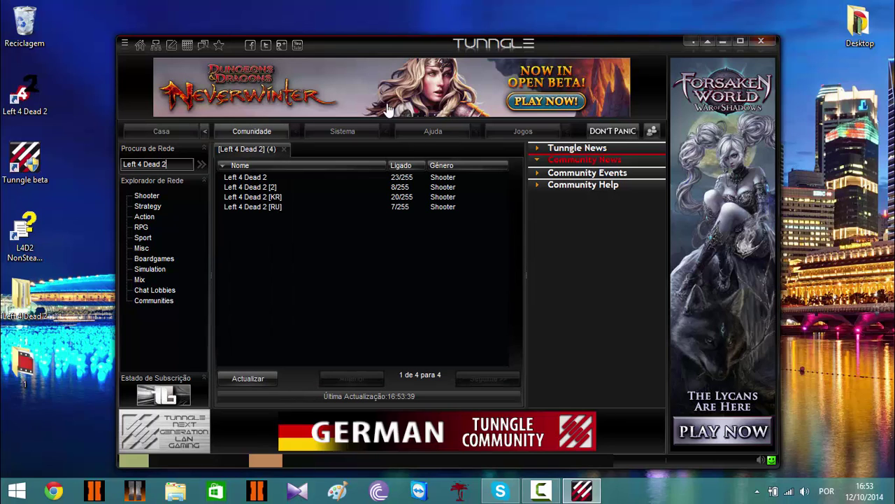
pyautogui.doubleClick(403, 178)
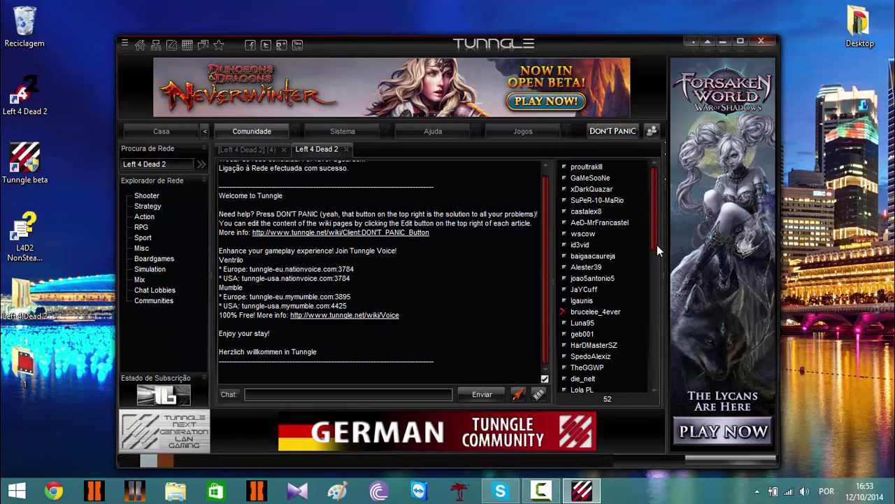
pyautogui.moveTo(657, 224)
pyautogui.mouseDown()
pyautogui.moveTo(656, 298)
pyautogui.moveTo(656, 210)
pyautogui.mouseUp()
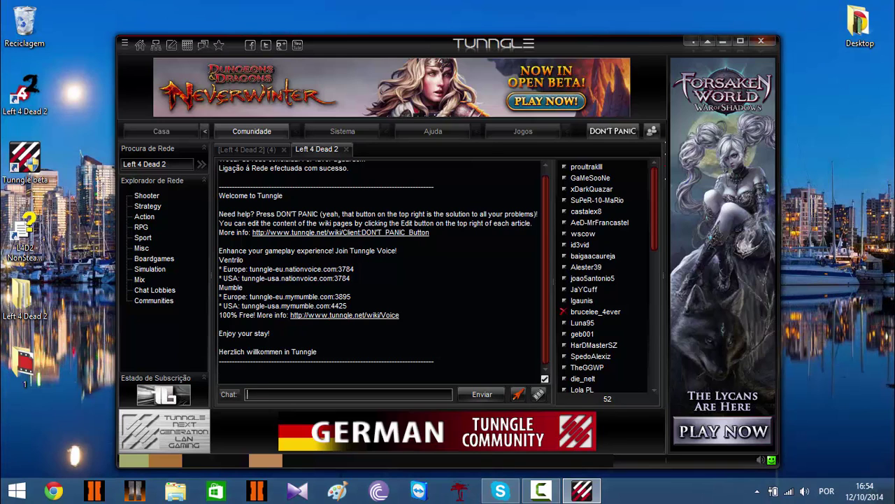
# Delete the L4D2 NonSteam shortcut from the desktop and move the two folders below it up to fill the gap.
pyautogui.click(28, 95)
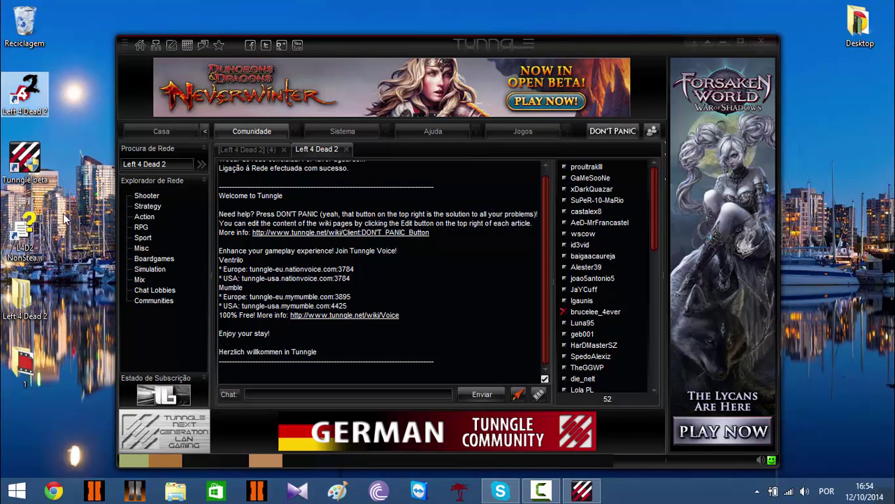
pyautogui.click(38, 228)
pyautogui.press('Delete')
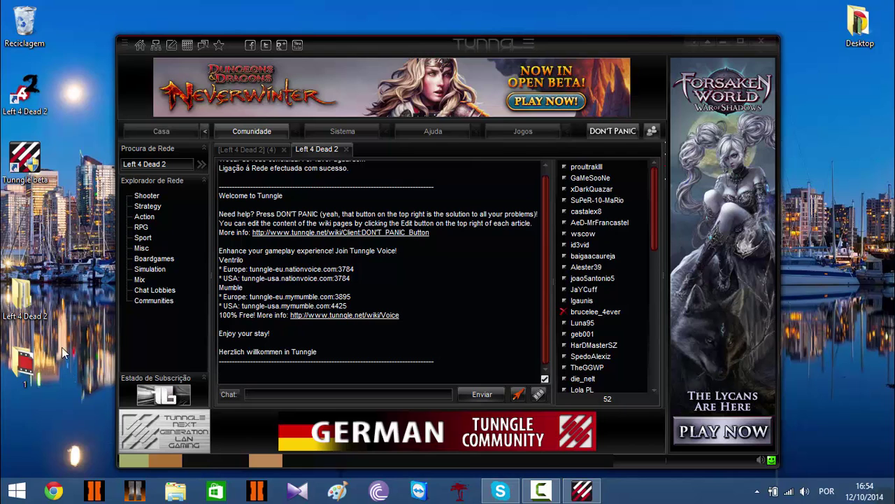
pyautogui.moveTo(65, 353); pyautogui.dragTo(31, 250)
# Set the Left 4 Dead 2 desktop shortcut to always run as administrator and apply the change.
pyautogui.rightClick(28, 103)
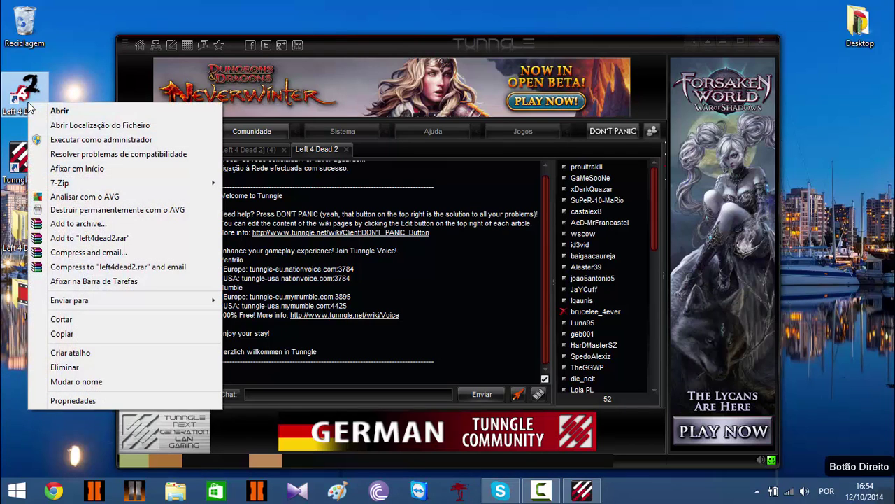
pyautogui.click(67, 400)
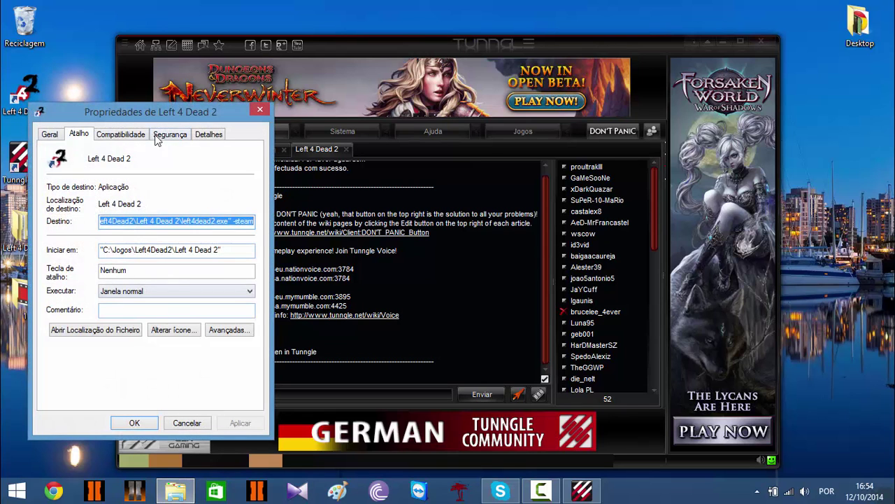
pyautogui.click(129, 138)
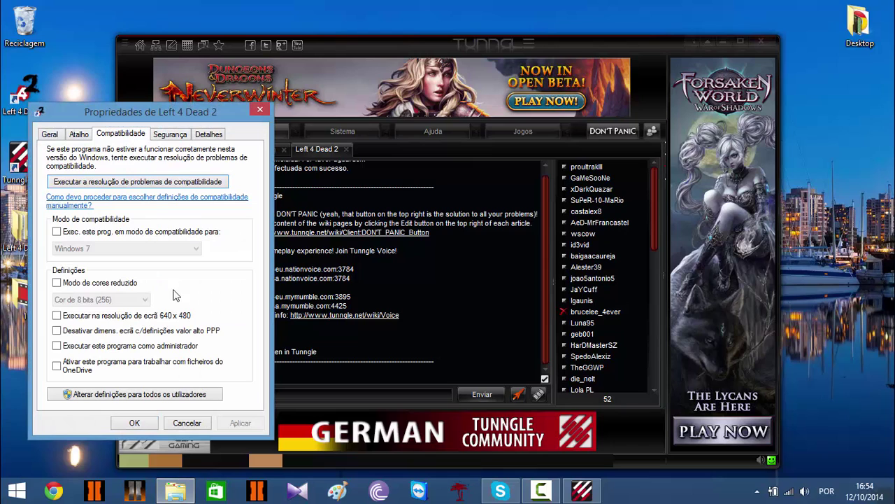
pyautogui.click(69, 350)
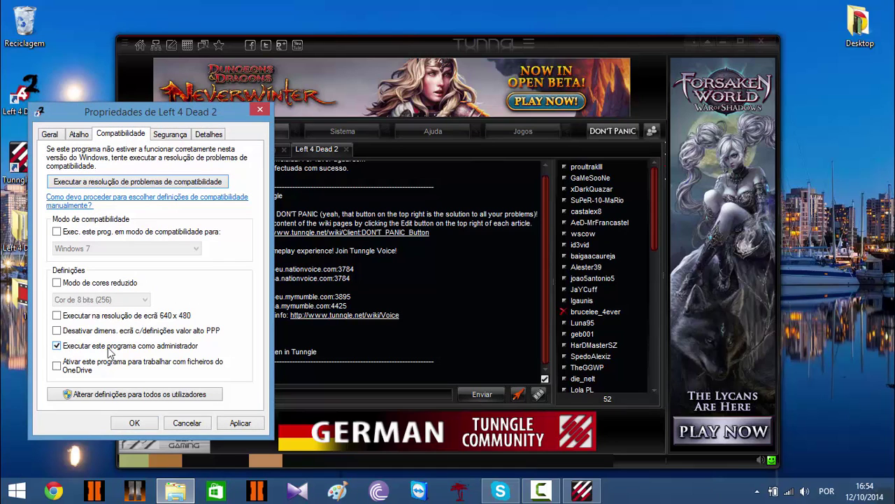
pyautogui.click(240, 423)
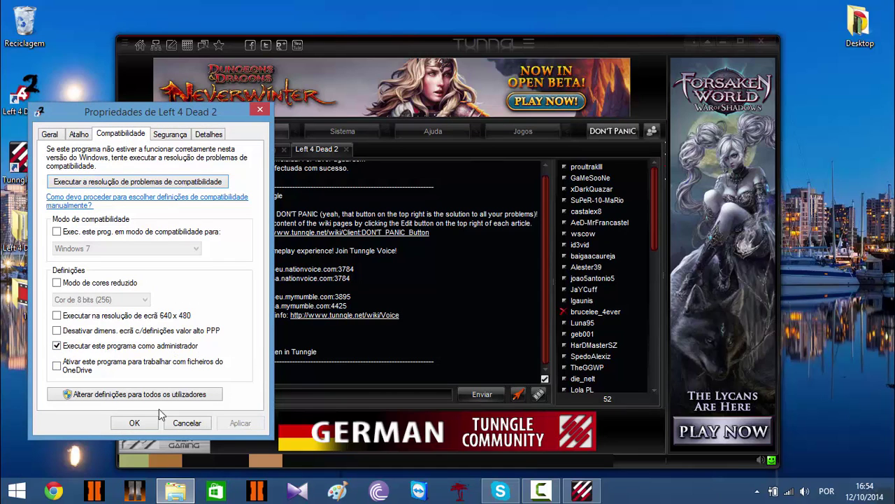
pyautogui.click(135, 422)
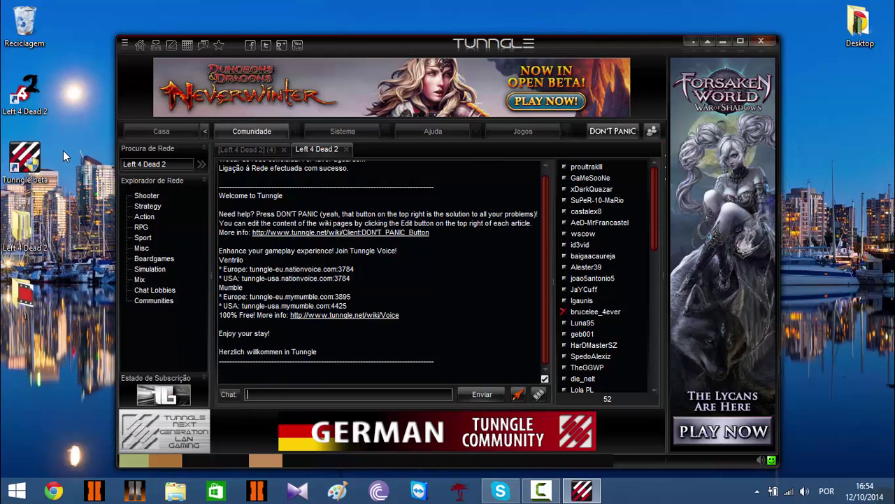
# Minimize Tunngle, then launch Left 4 Dead 2 from the desktop, skipping the intro and closing the developer console.
pyautogui.click(25, 91)
pyautogui.click(721, 42)
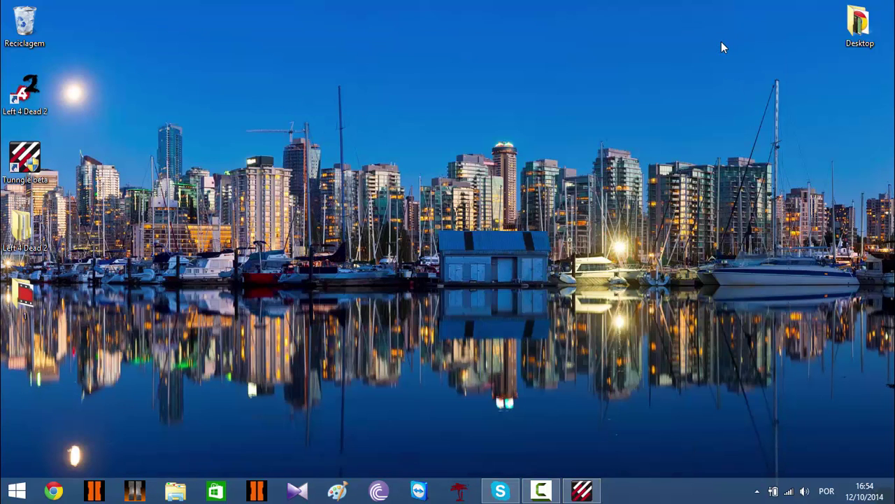
pyautogui.doubleClick(31, 96)
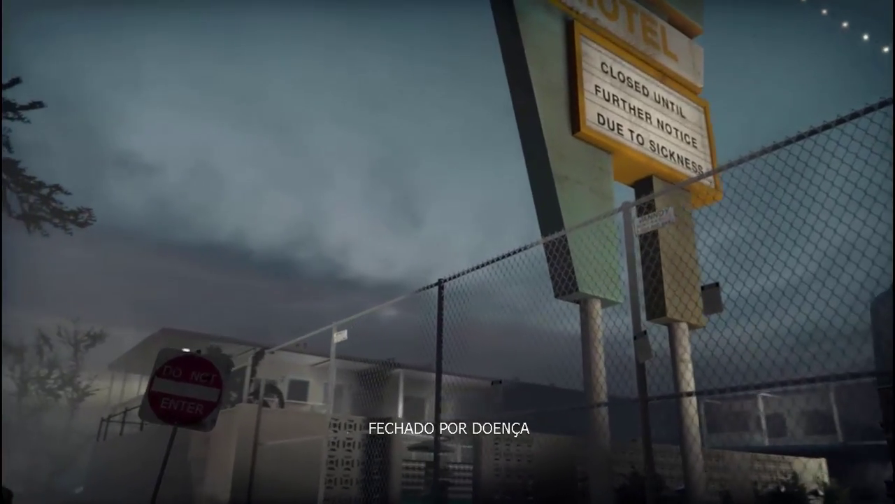
pyautogui.press('Escape')
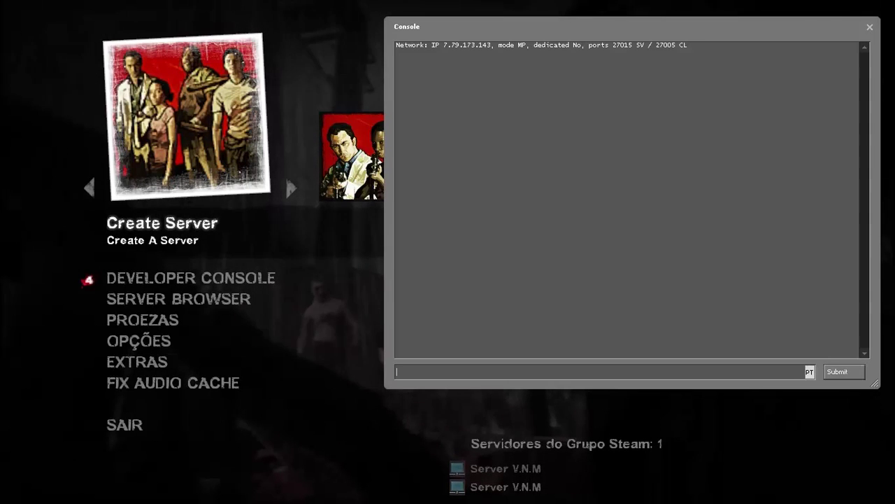
pyautogui.click(871, 29)
# Check the Steam group servers list from the game's main menu and return to the menu.
pyautogui.click(500, 147)
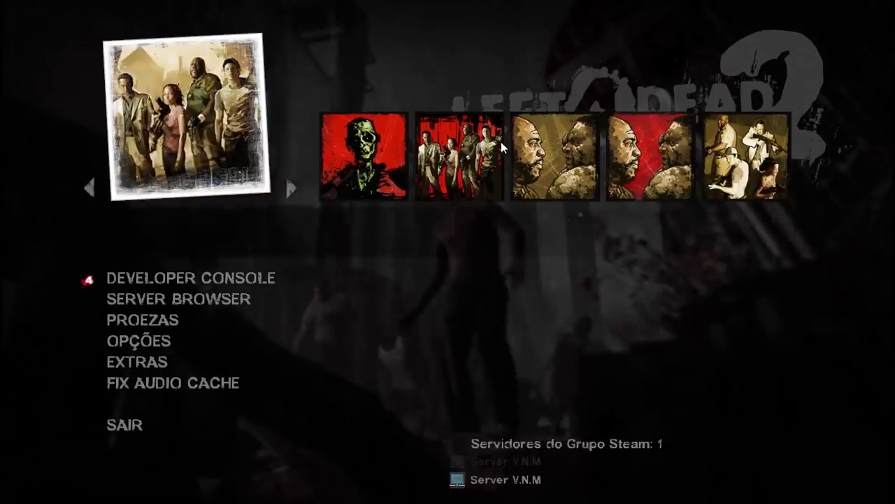
pyautogui.click(501, 147)
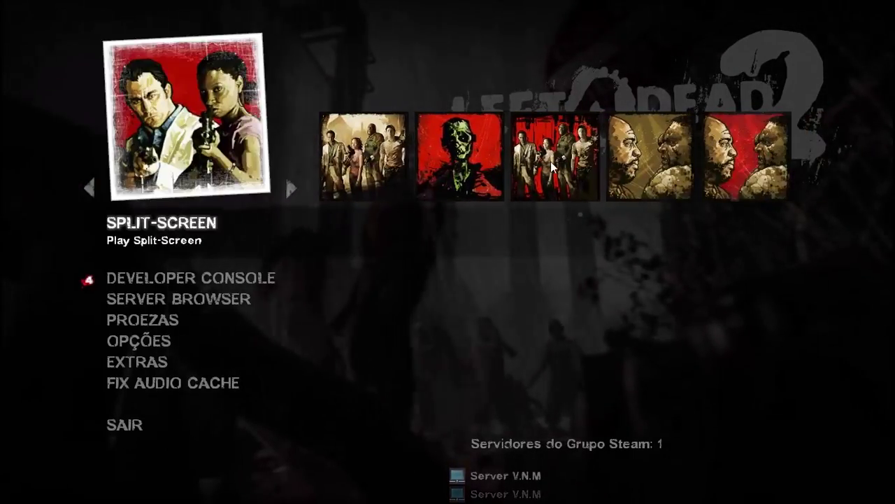
pyautogui.click(565, 386)
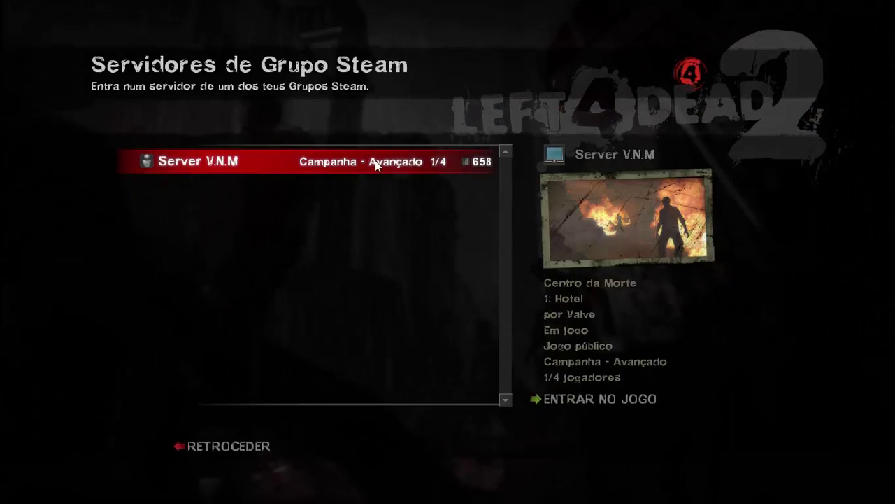
pyautogui.click(270, 445)
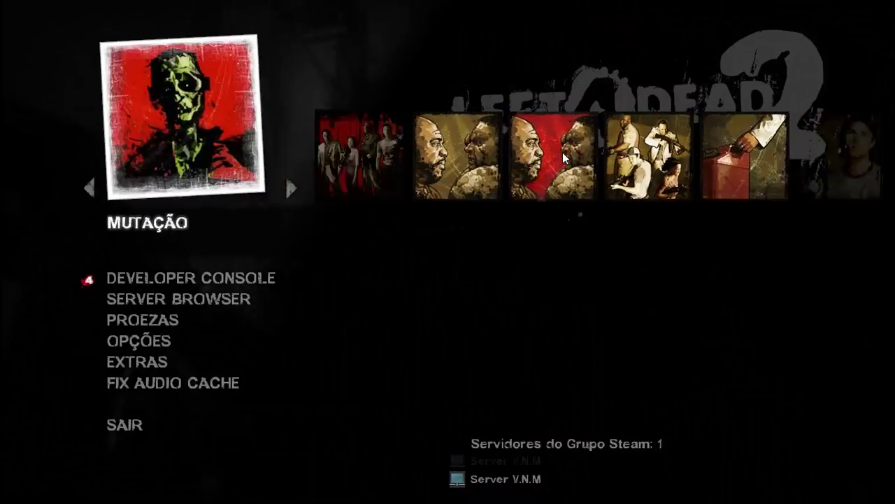
# Look through the main menu's game modes, including Realismo, Campanha, Mutação and Busca.
pyautogui.click(563, 152)
pyautogui.click(658, 184)
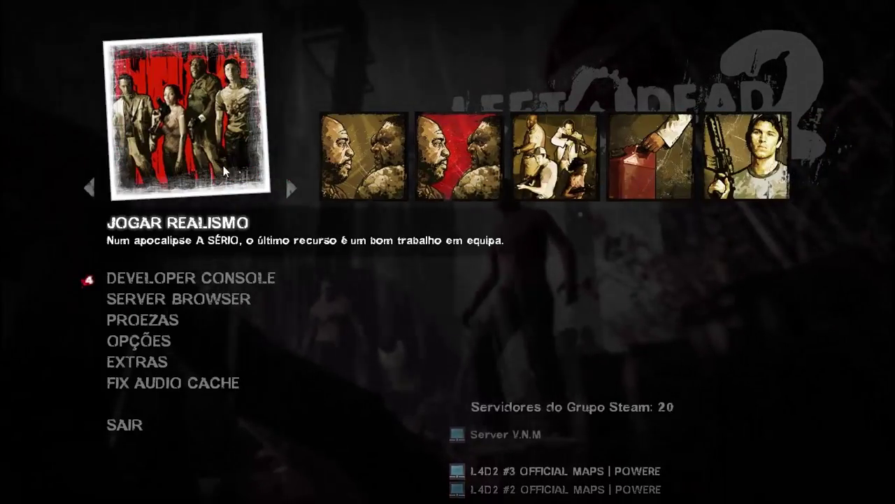
pyautogui.click(91, 187)
pyautogui.click(91, 188)
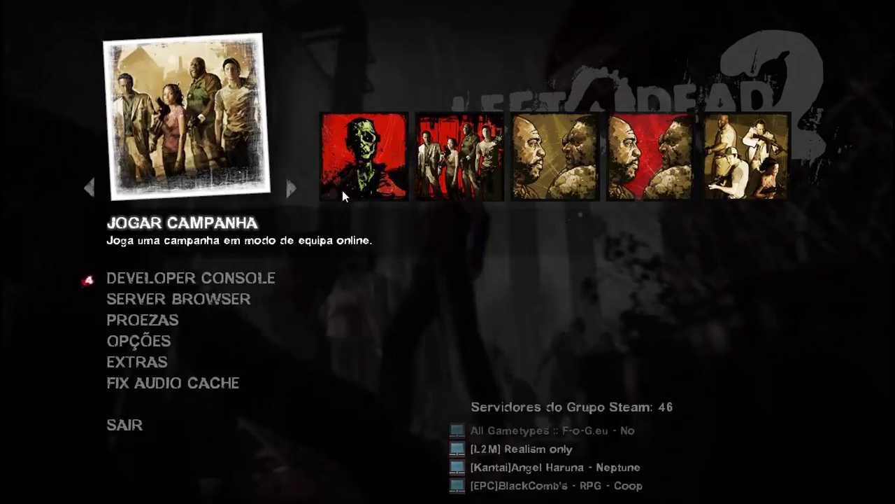
pyautogui.click(324, 167)
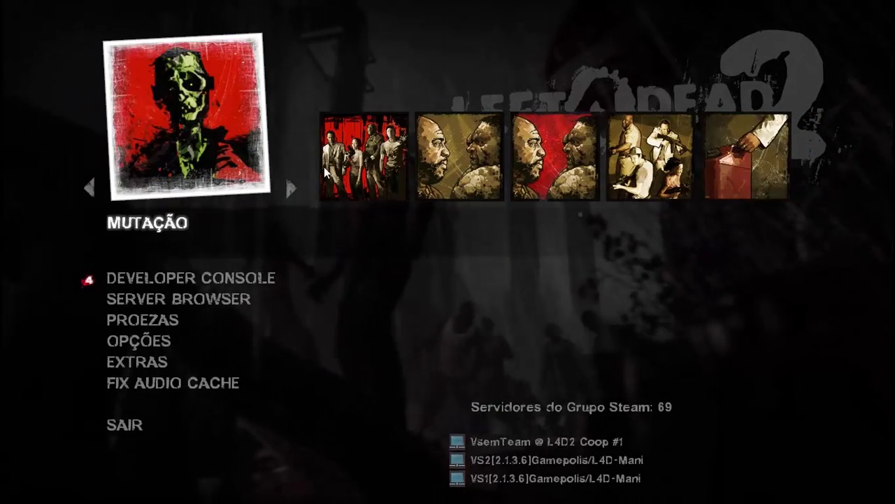
pyautogui.click(234, 164)
pyautogui.click(356, 329)
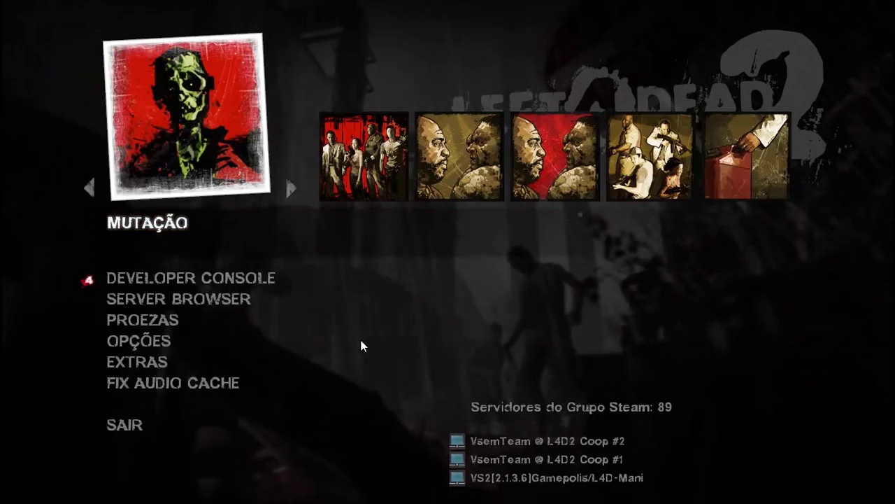
pyautogui.click(530, 172)
pyautogui.click(552, 173)
pyautogui.click(570, 175)
pyautogui.click(570, 175)
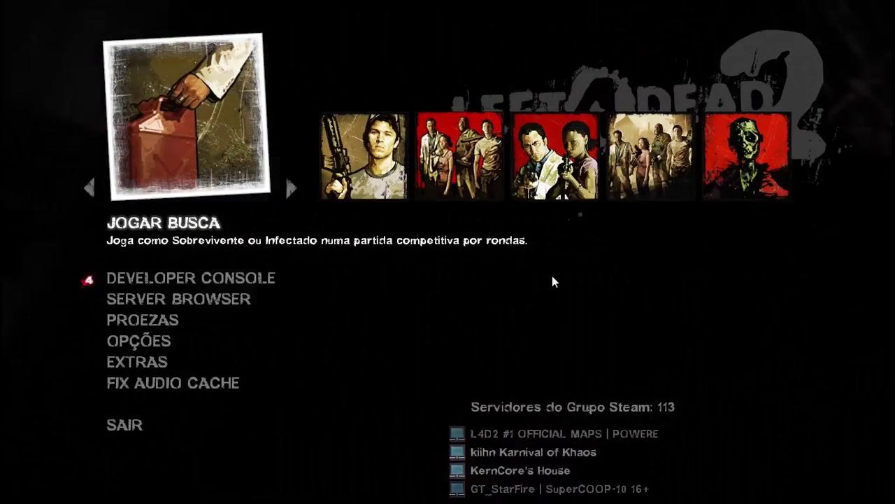
# Examine the available Steam group servers with their modes and player slots, then return to the main menu.
pyautogui.click(616, 406)
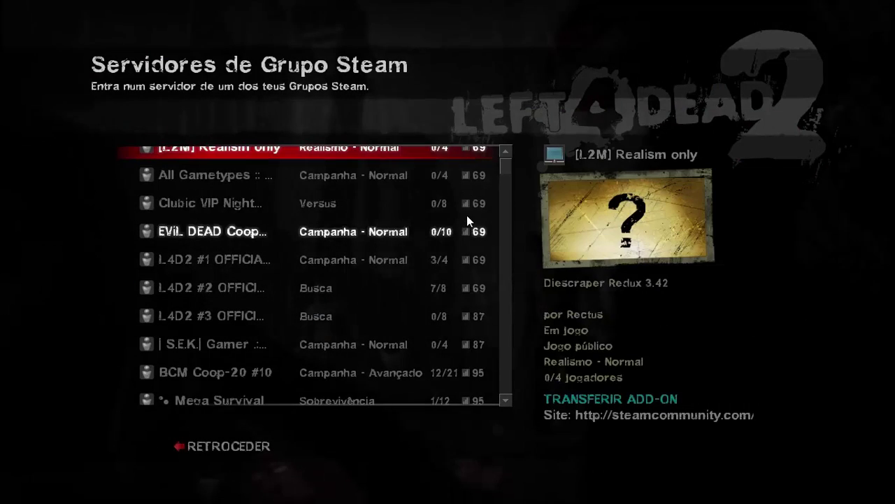
pyautogui.scroll(-3, 445, 206)
pyautogui.scroll(-2, 444, 214)
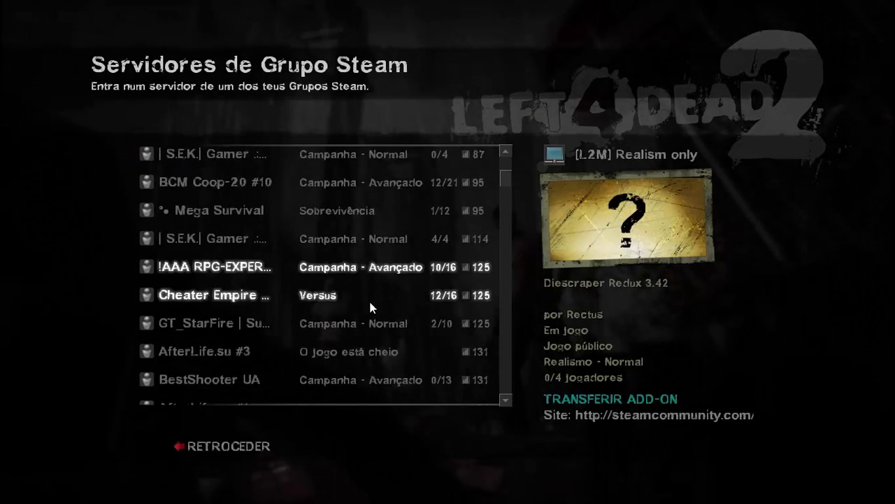
pyautogui.click(225, 446)
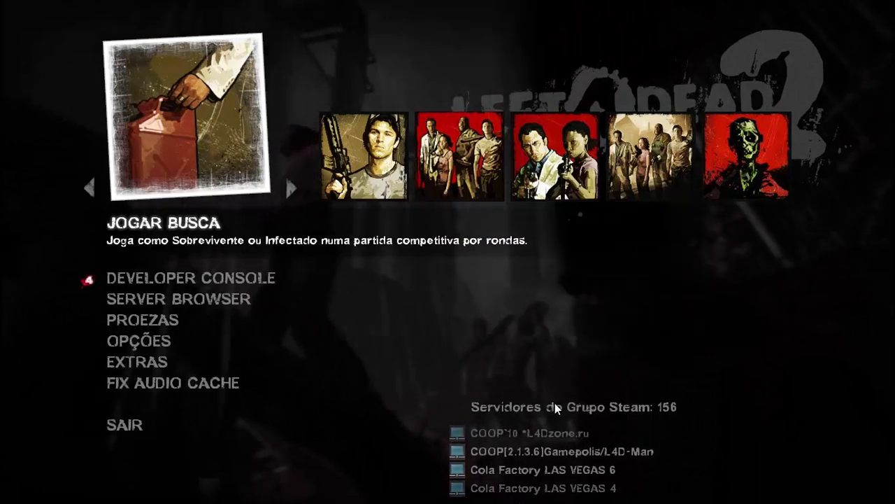
pyautogui.click(573, 409)
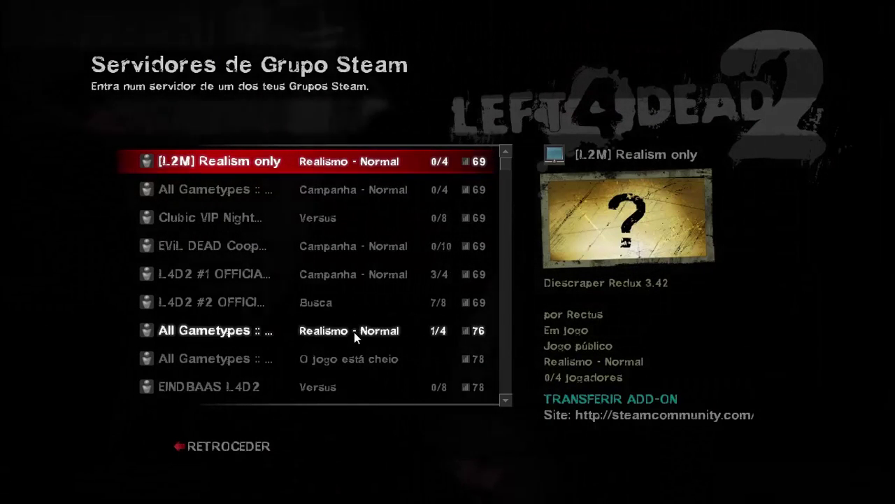
pyautogui.click(249, 447)
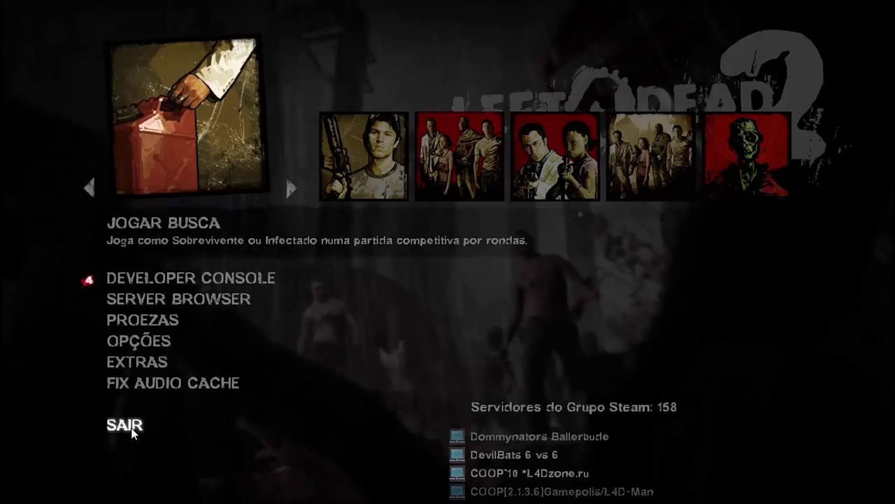
# Quit Left 4 Dead 2 to the desktop.
pyautogui.click(129, 428)
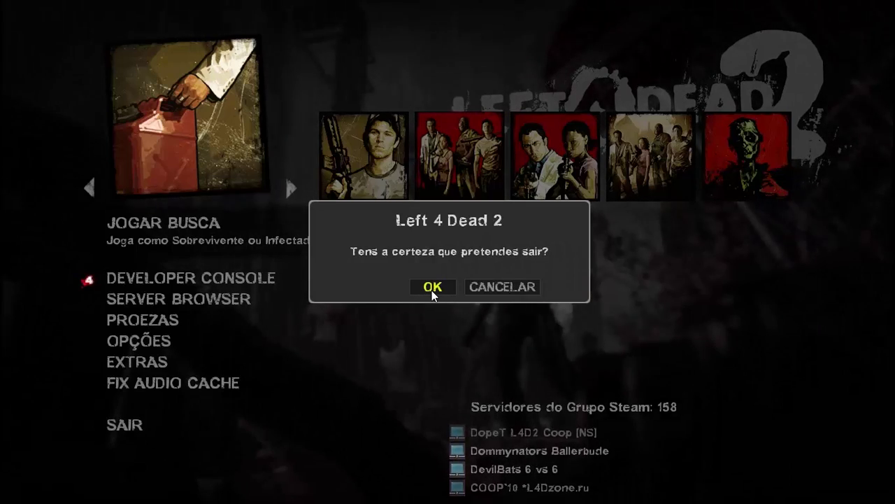
pyautogui.click(431, 289)
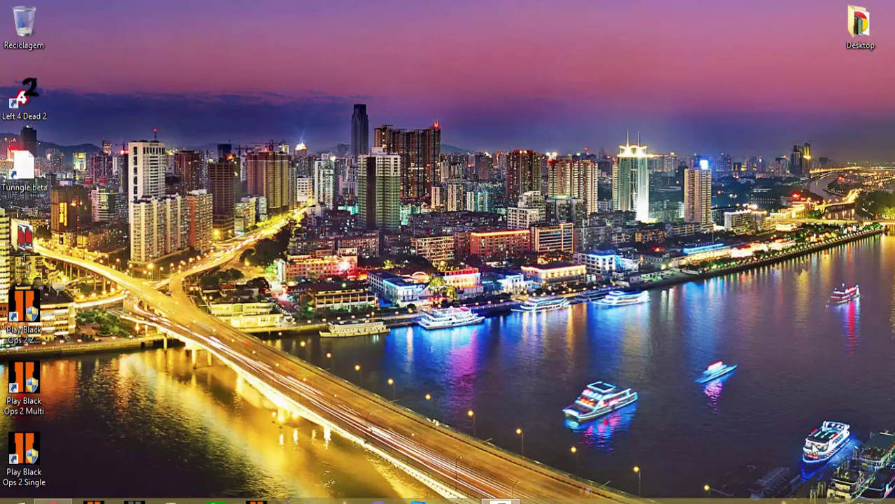